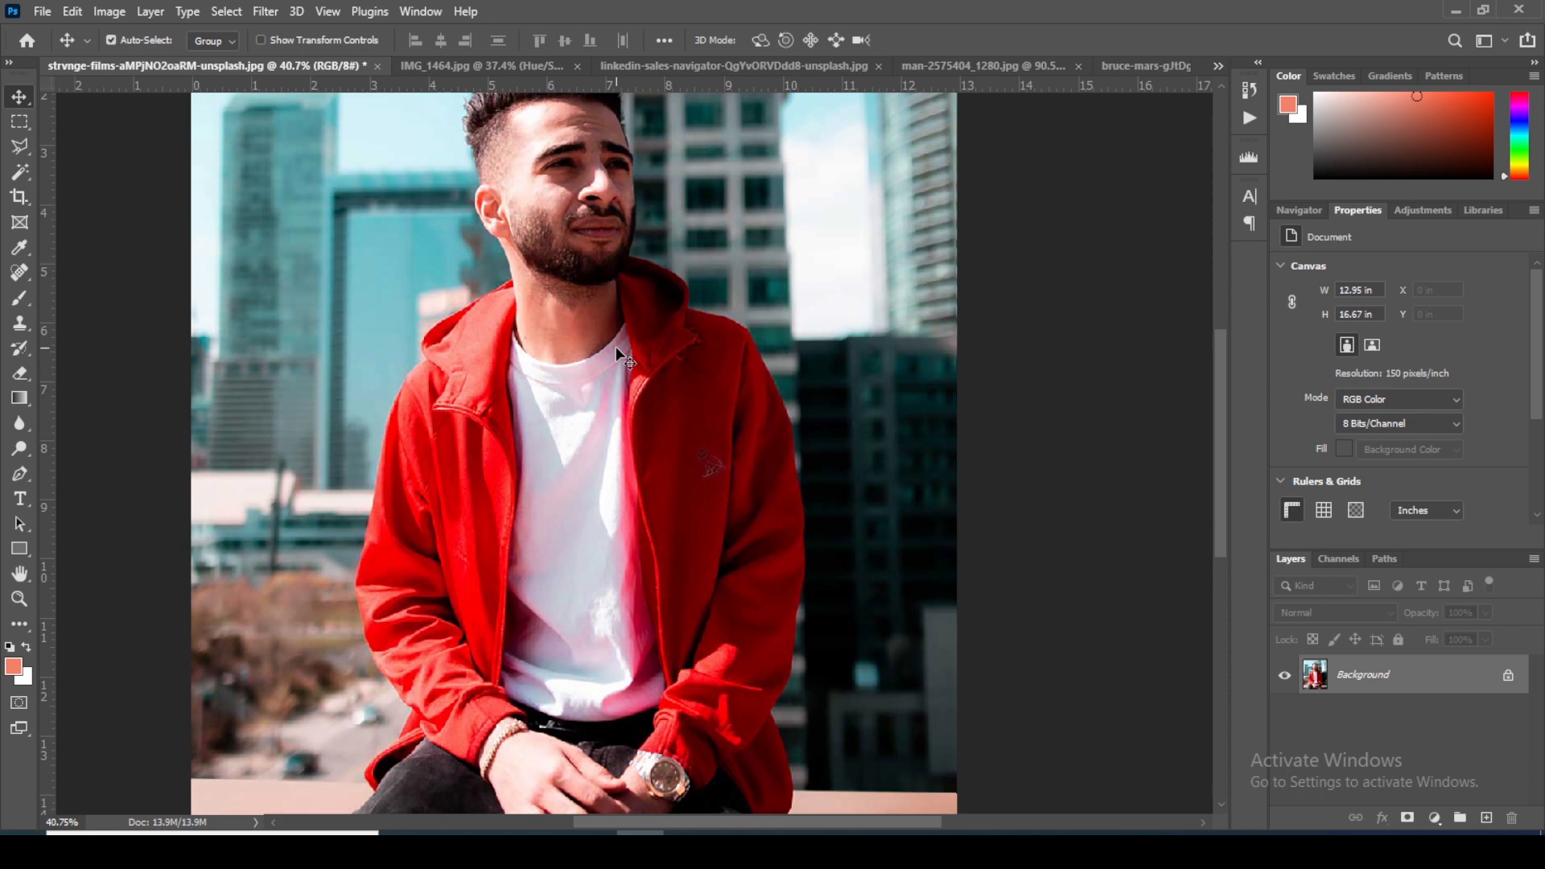
scroll(607, 354, down, 3)
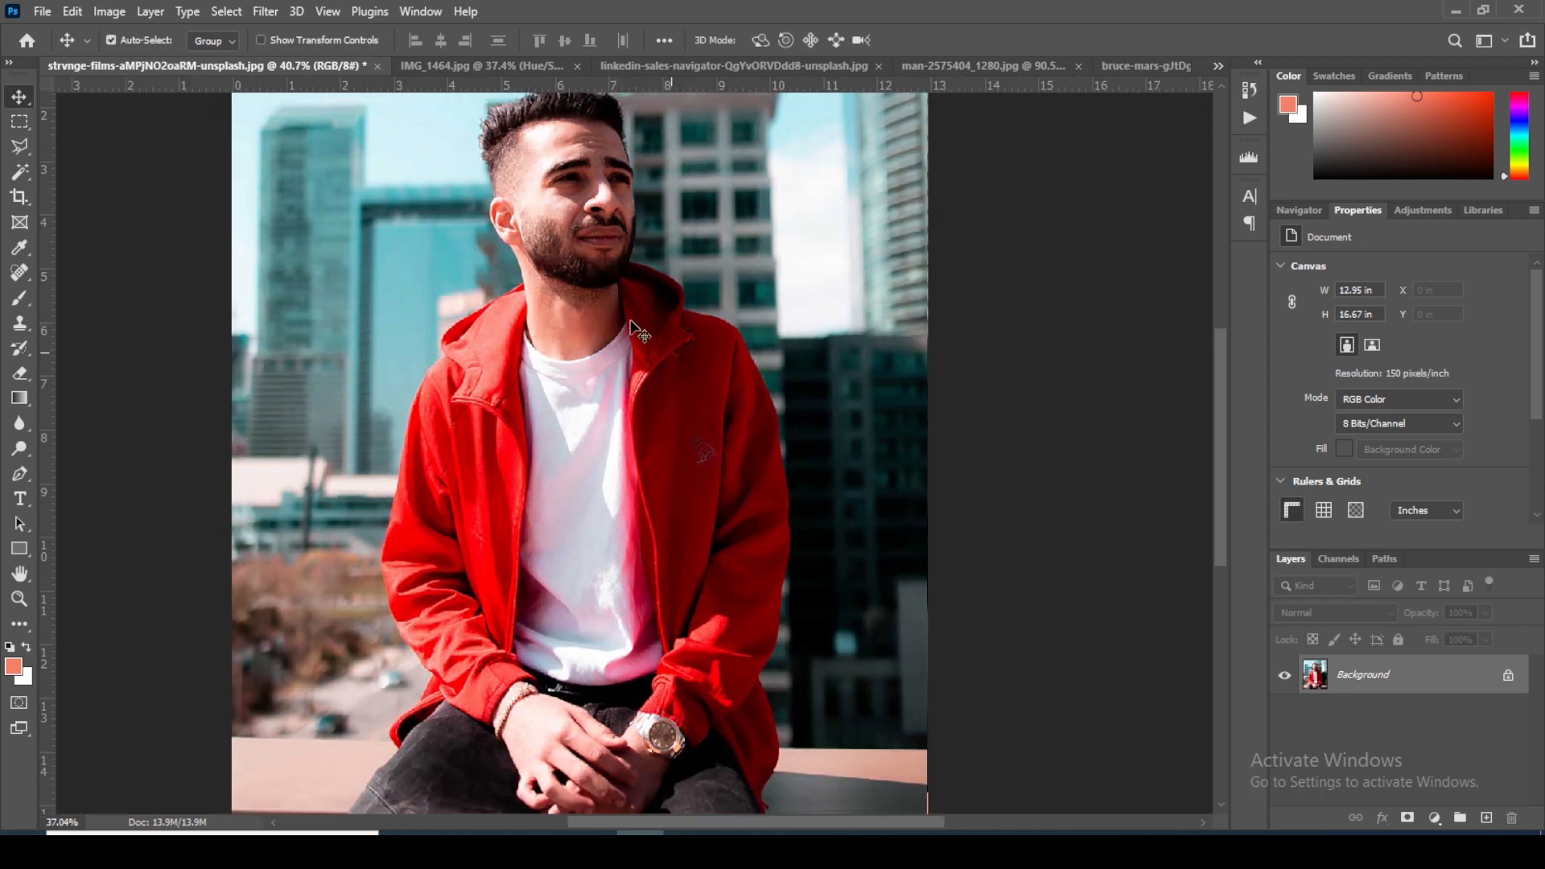
scroll(632, 321, up, 1)
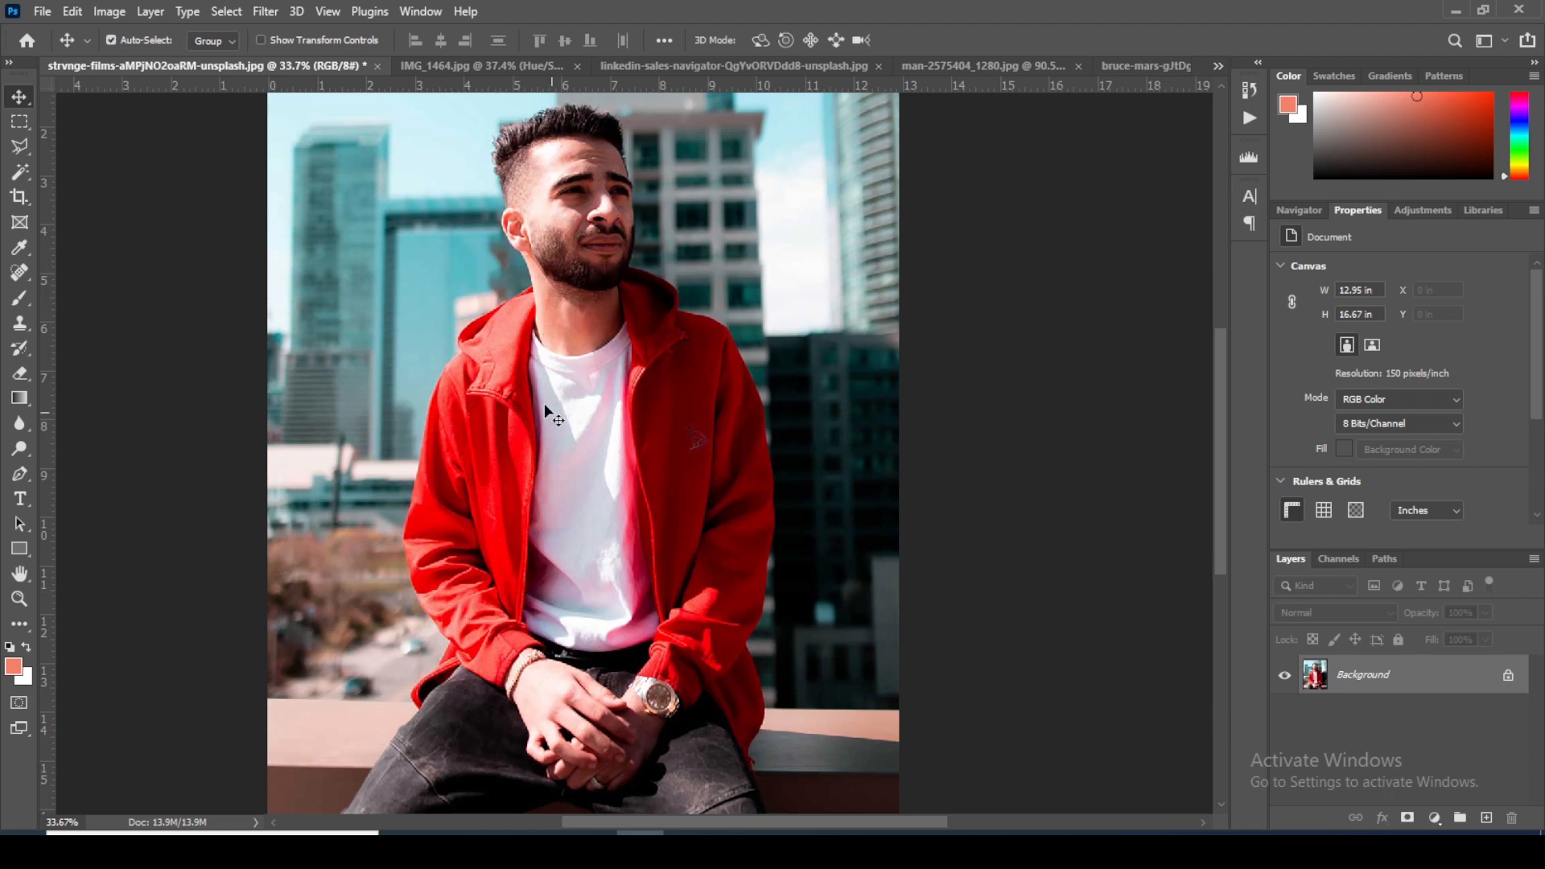
scroll(556, 237, up, 4)
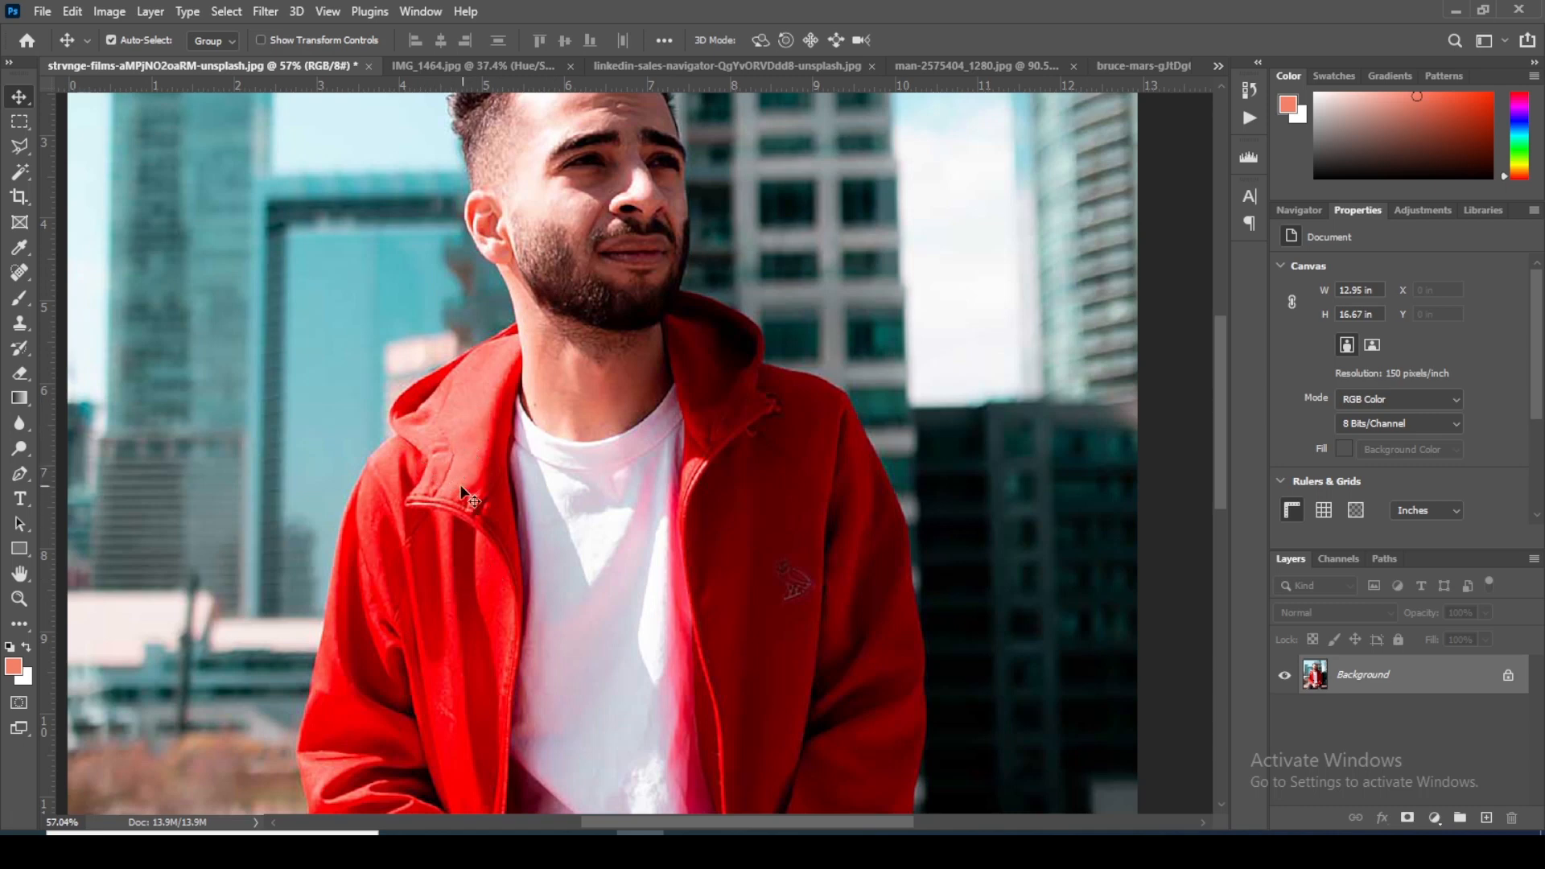
scroll(450, 515, down, 2)
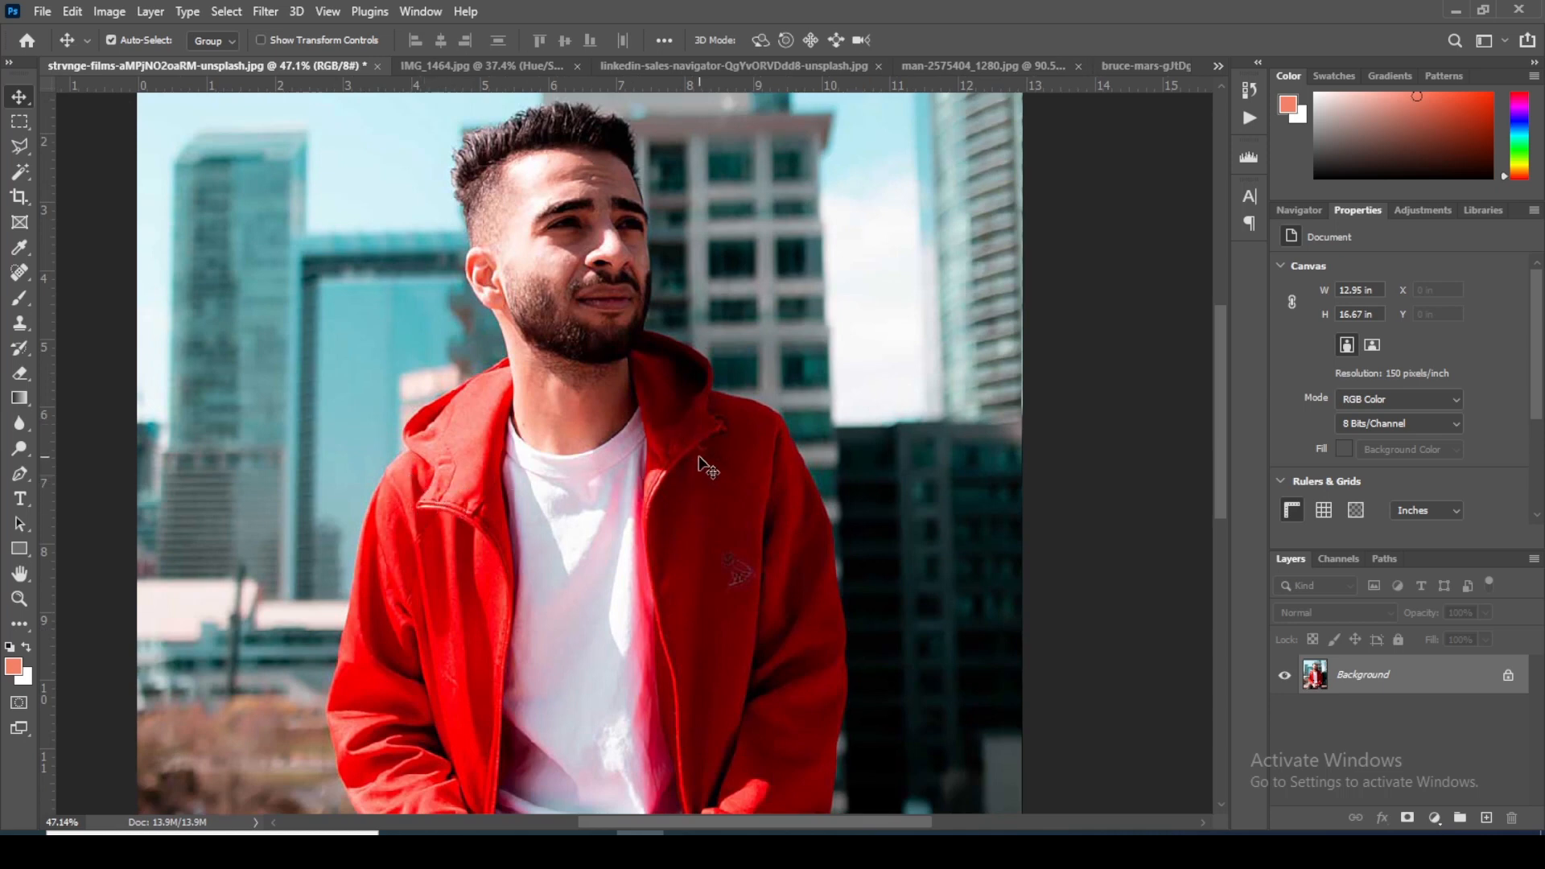
scroll(699, 460, up, 2)
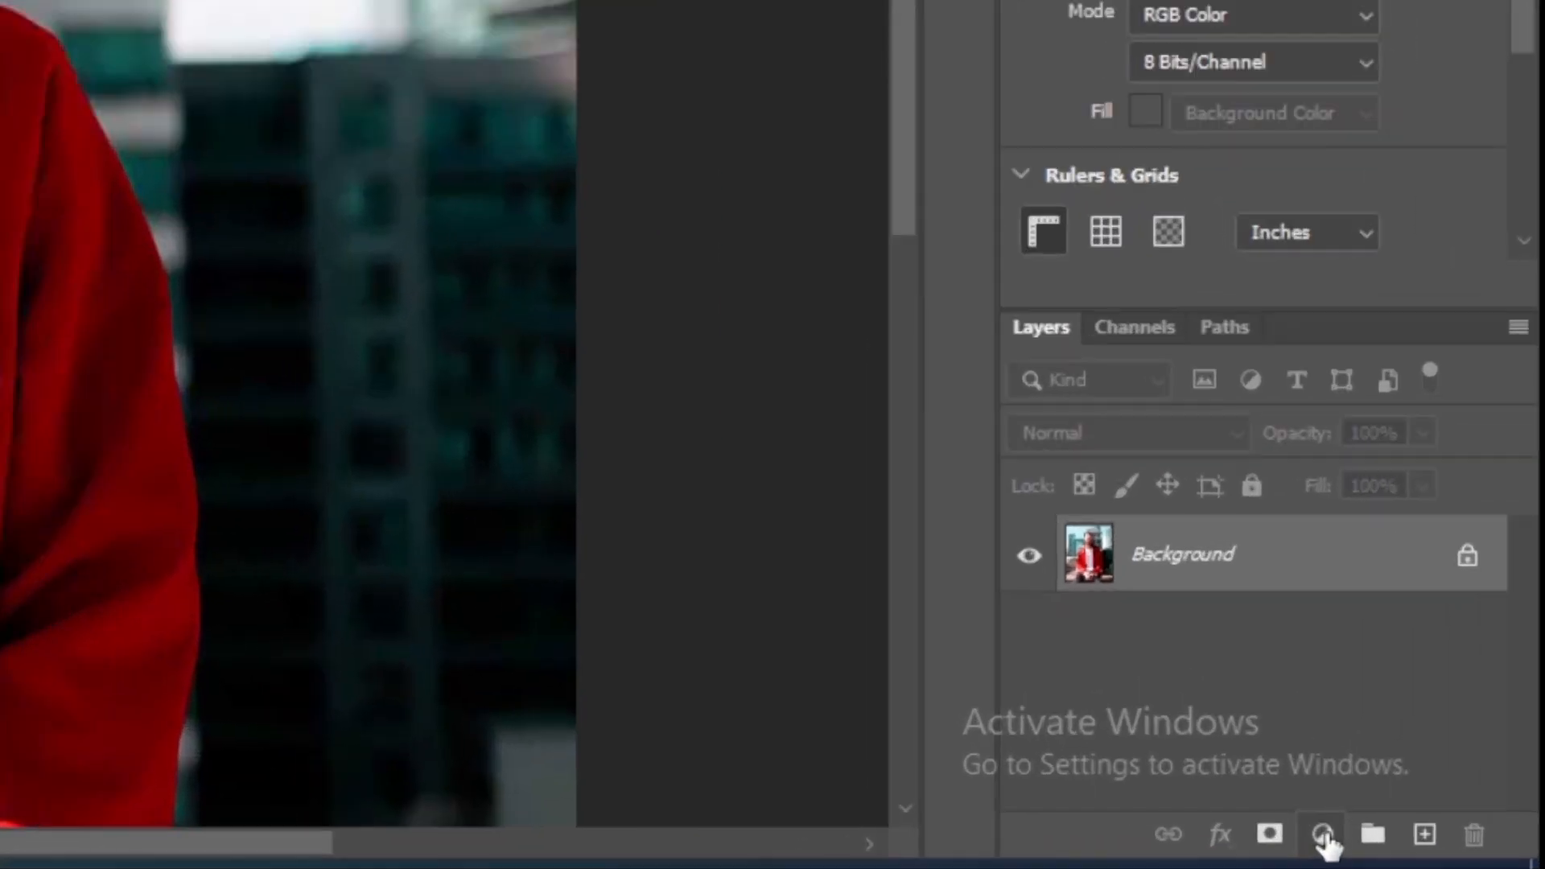
Step: Add a Hue/Saturation adjustment layer, target the Reds, adjust their color range and shift the hue to turn the red jacket green
click(1434, 818)
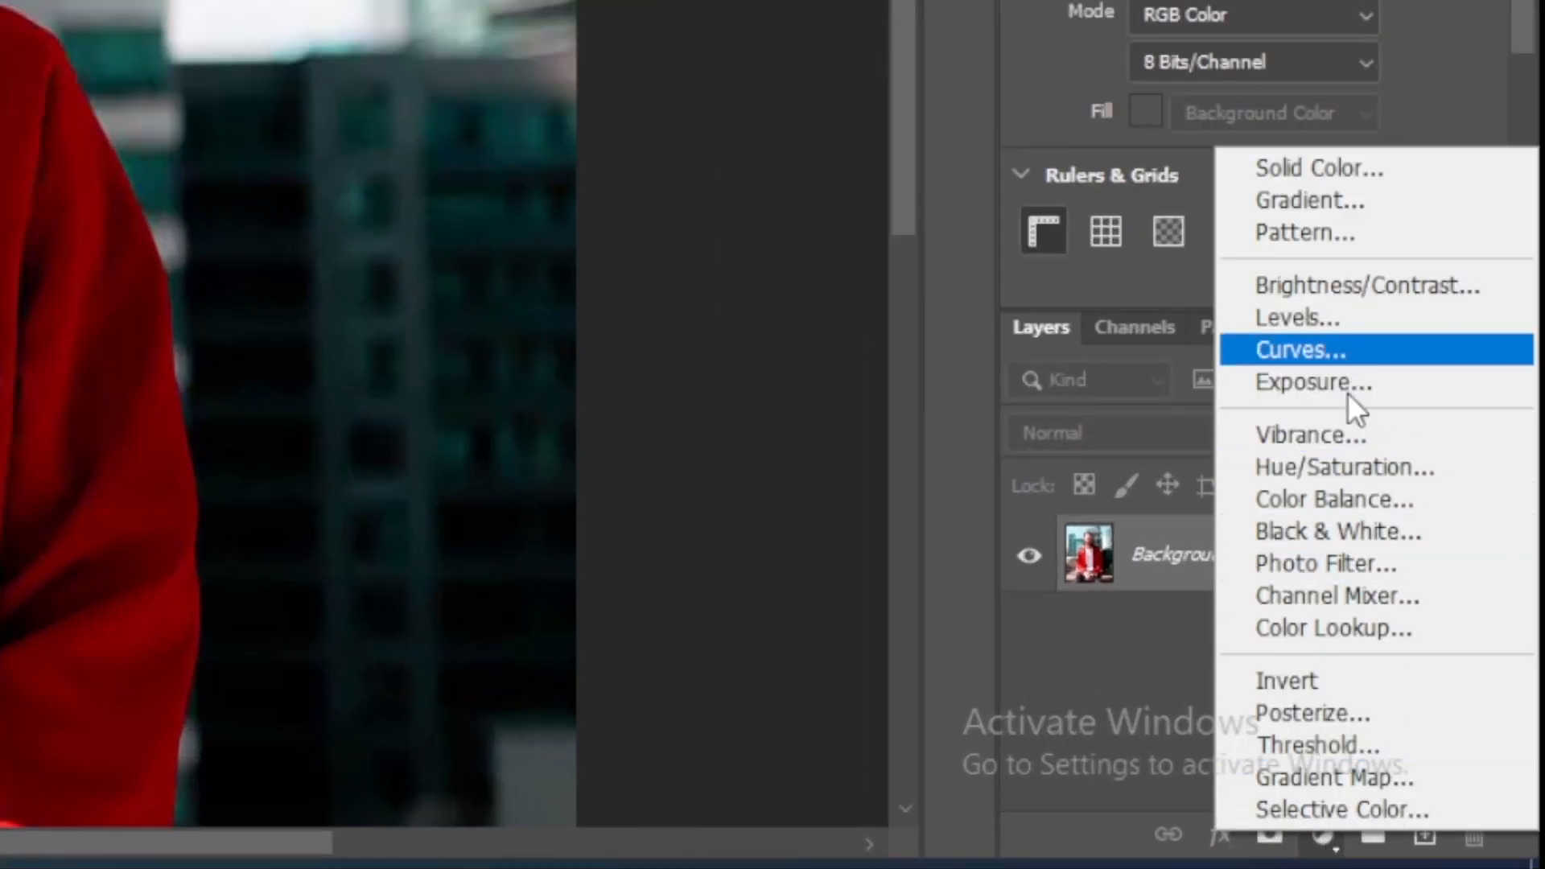
click(1340, 465)
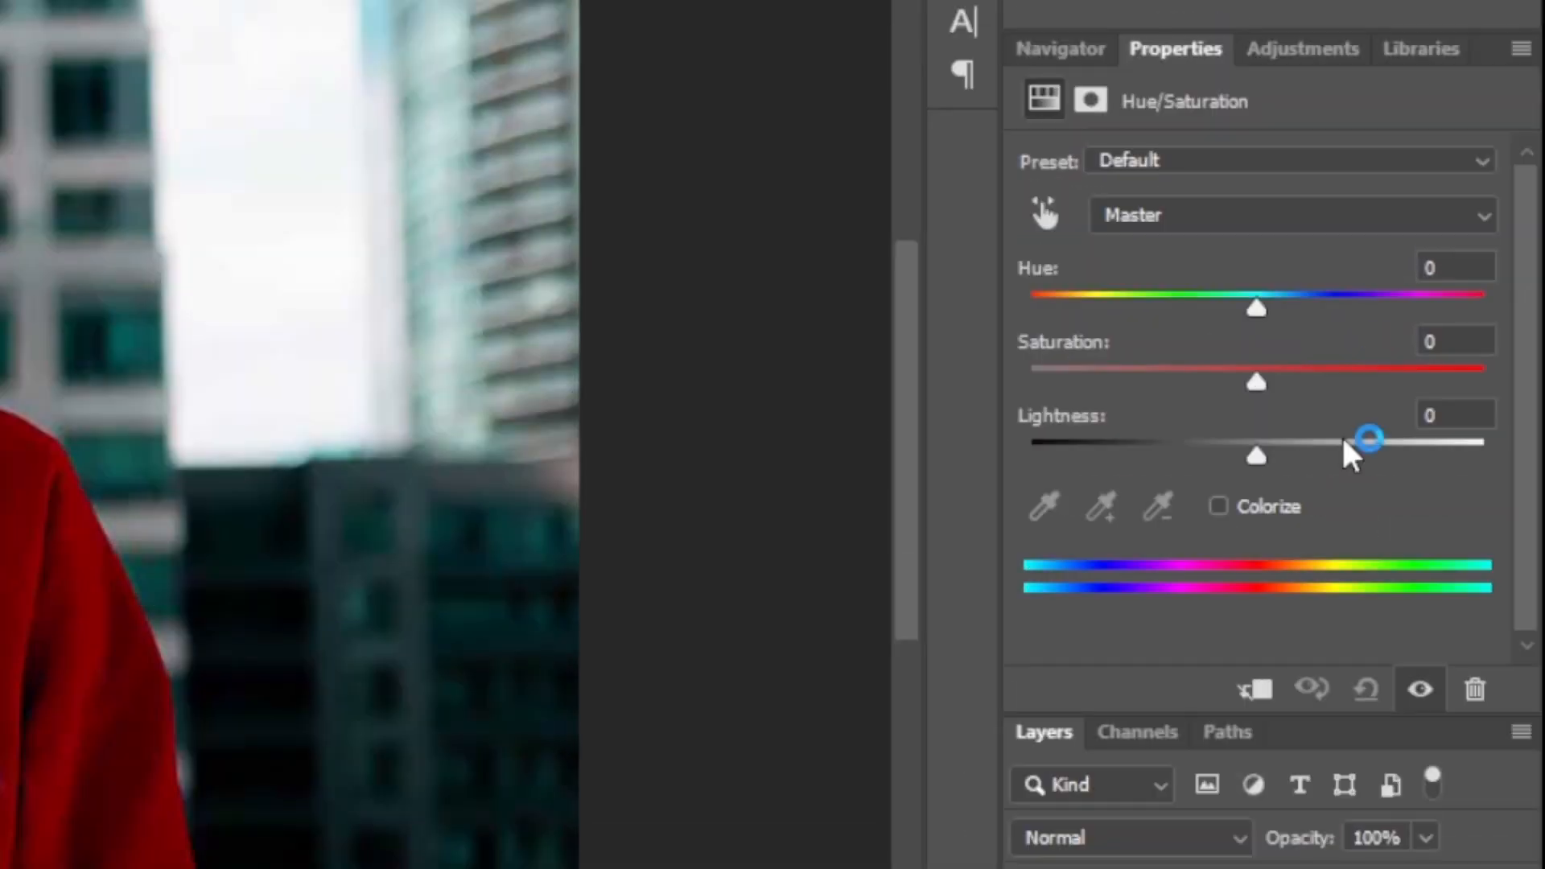
click(1166, 221)
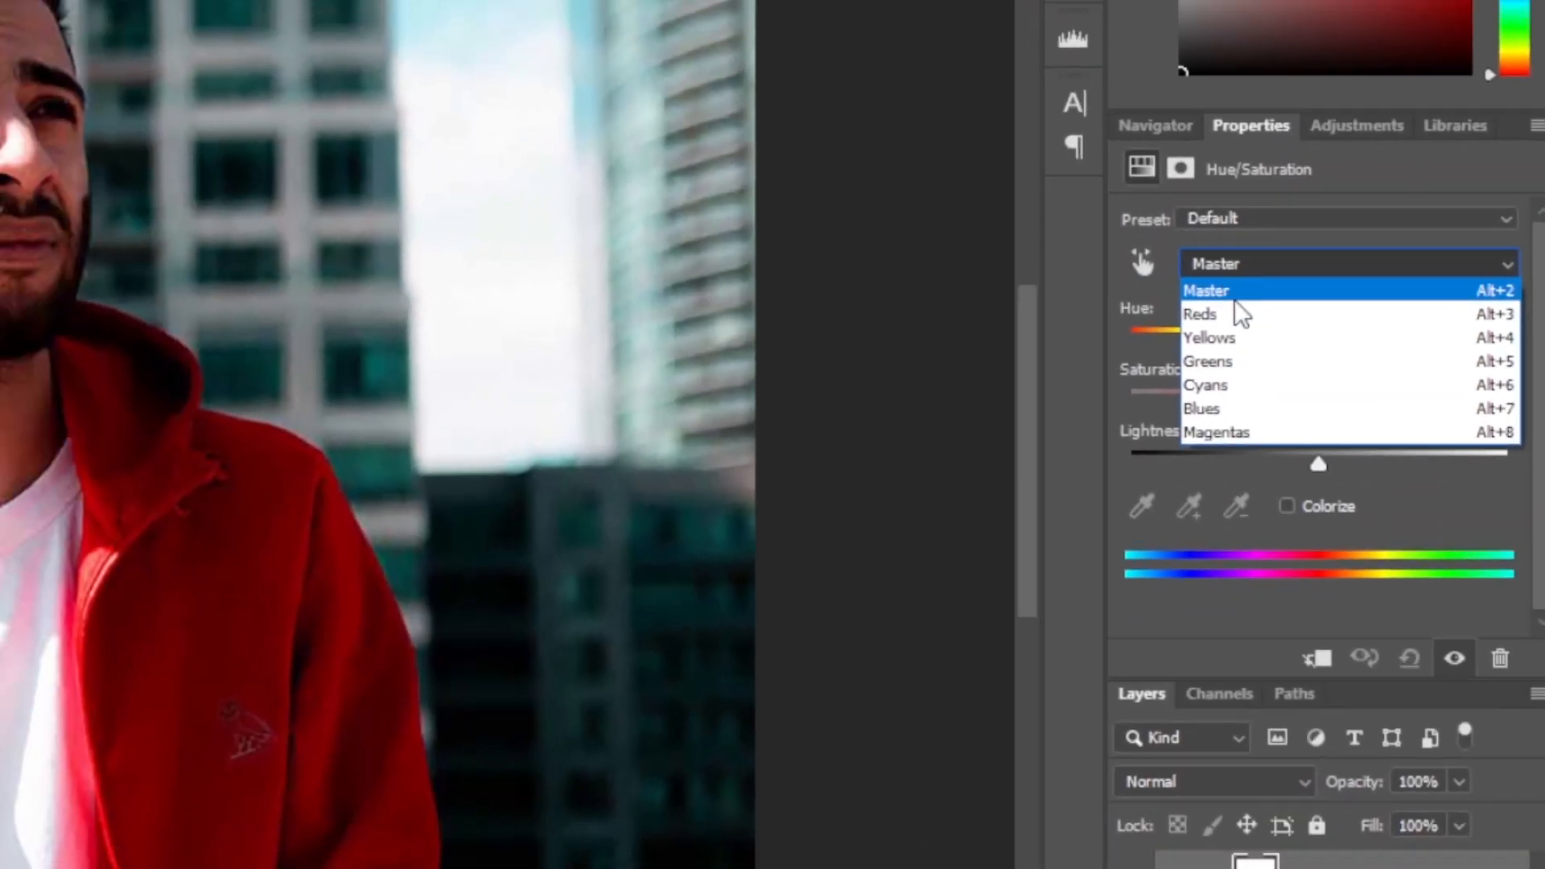
click(1226, 309)
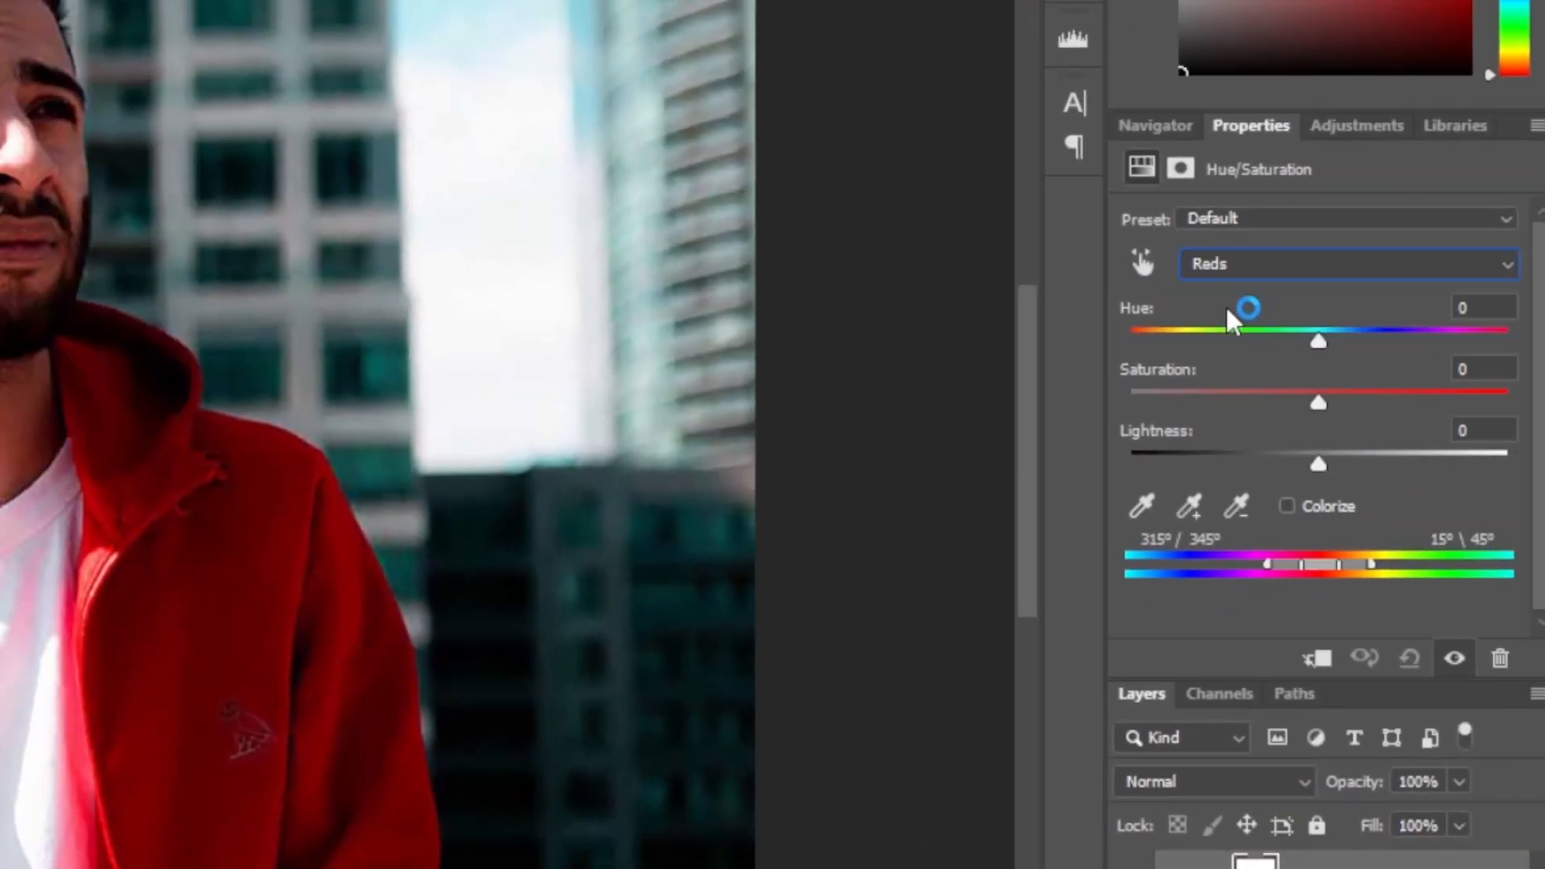
mouse_move(1303, 568)
mouse_down()
mouse_move(1341, 565)
mouse_move(1275, 562)
mouse_up()
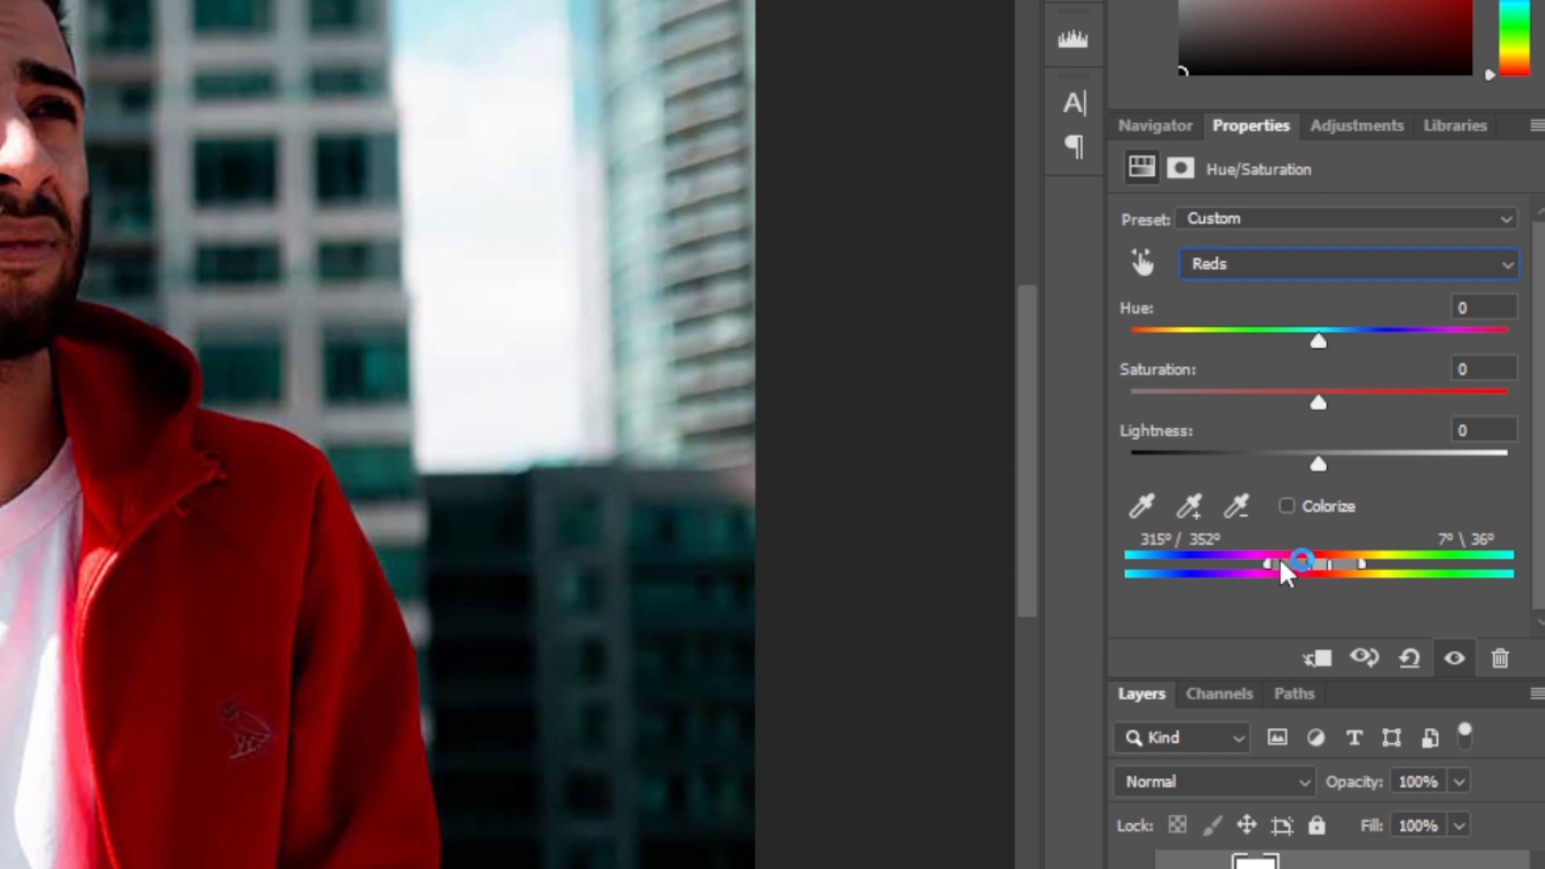
drag(1318, 342, 1476, 352)
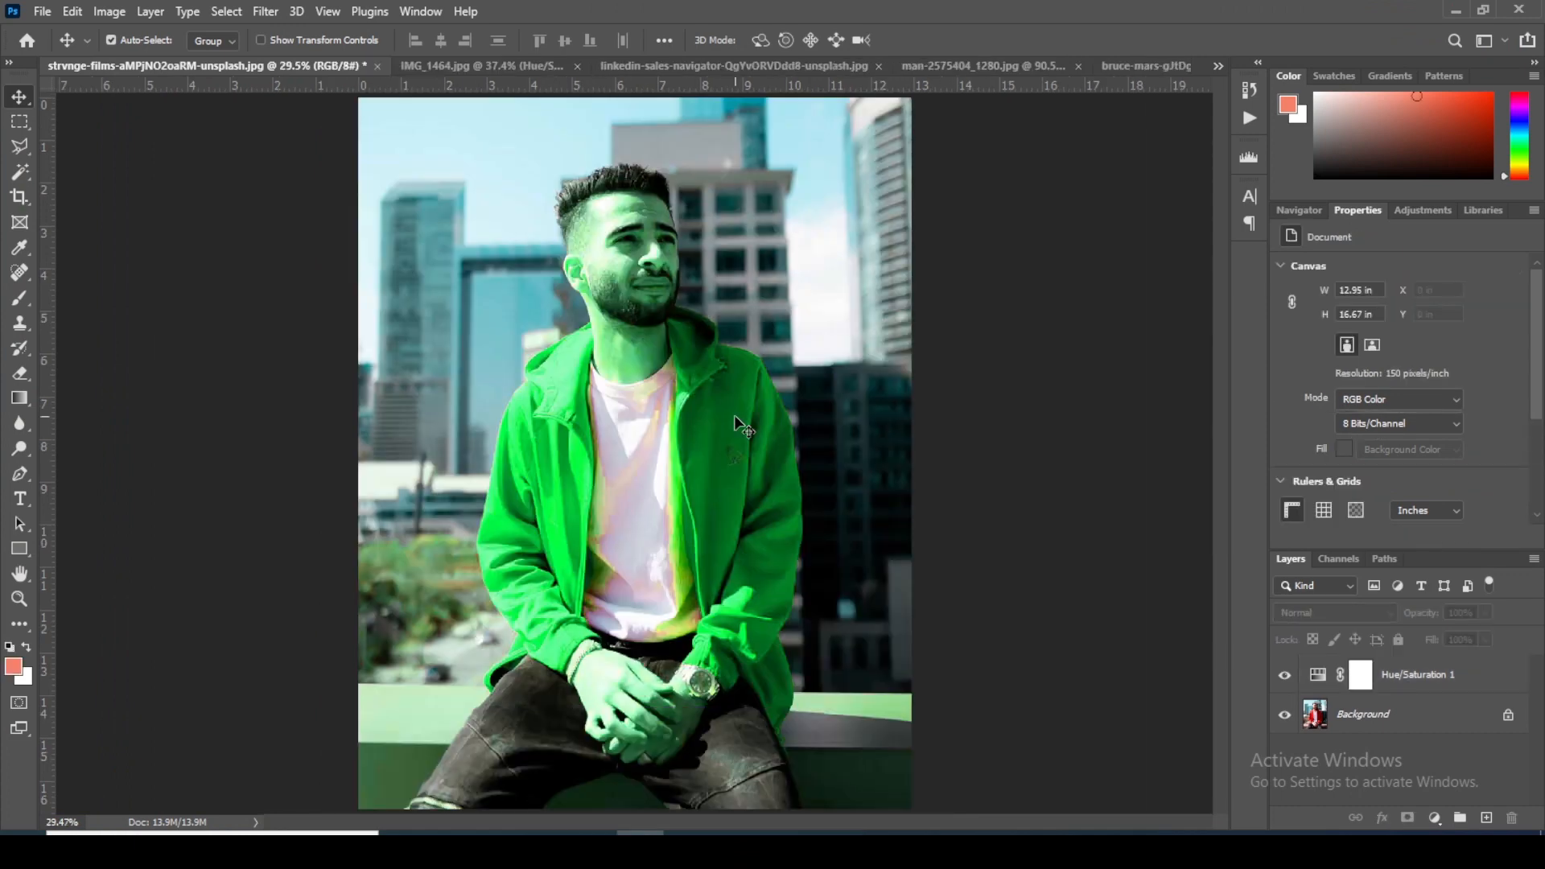
Step: Examine the skin, T-shirt and background for areas unintentionally recolored by the Hue/Saturation adjustment
scroll(633, 326, up, 1)
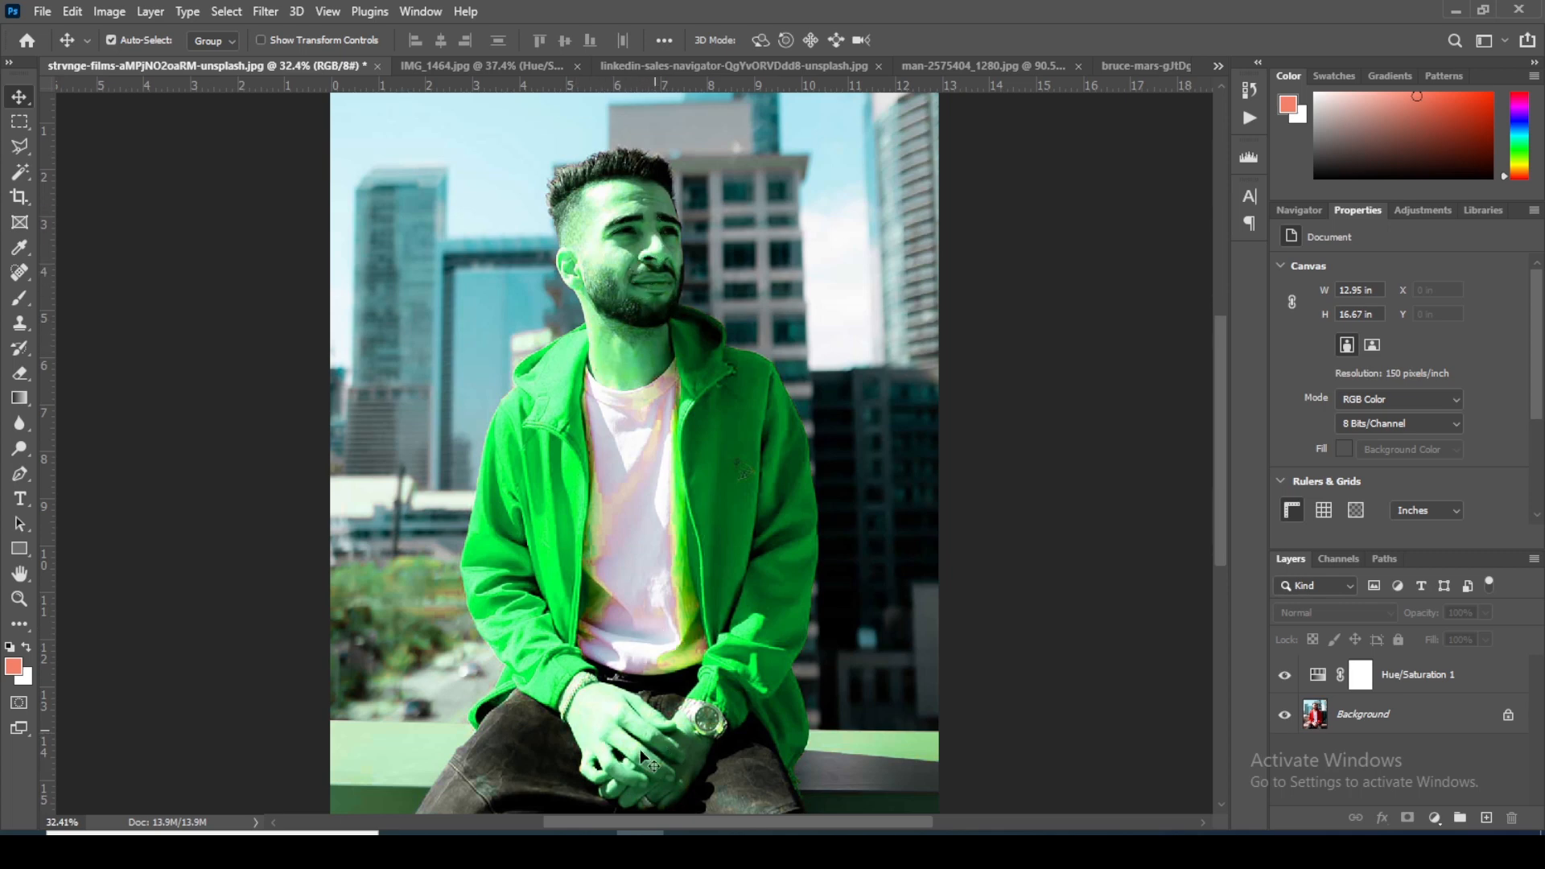
scroll(666, 616, up, 4)
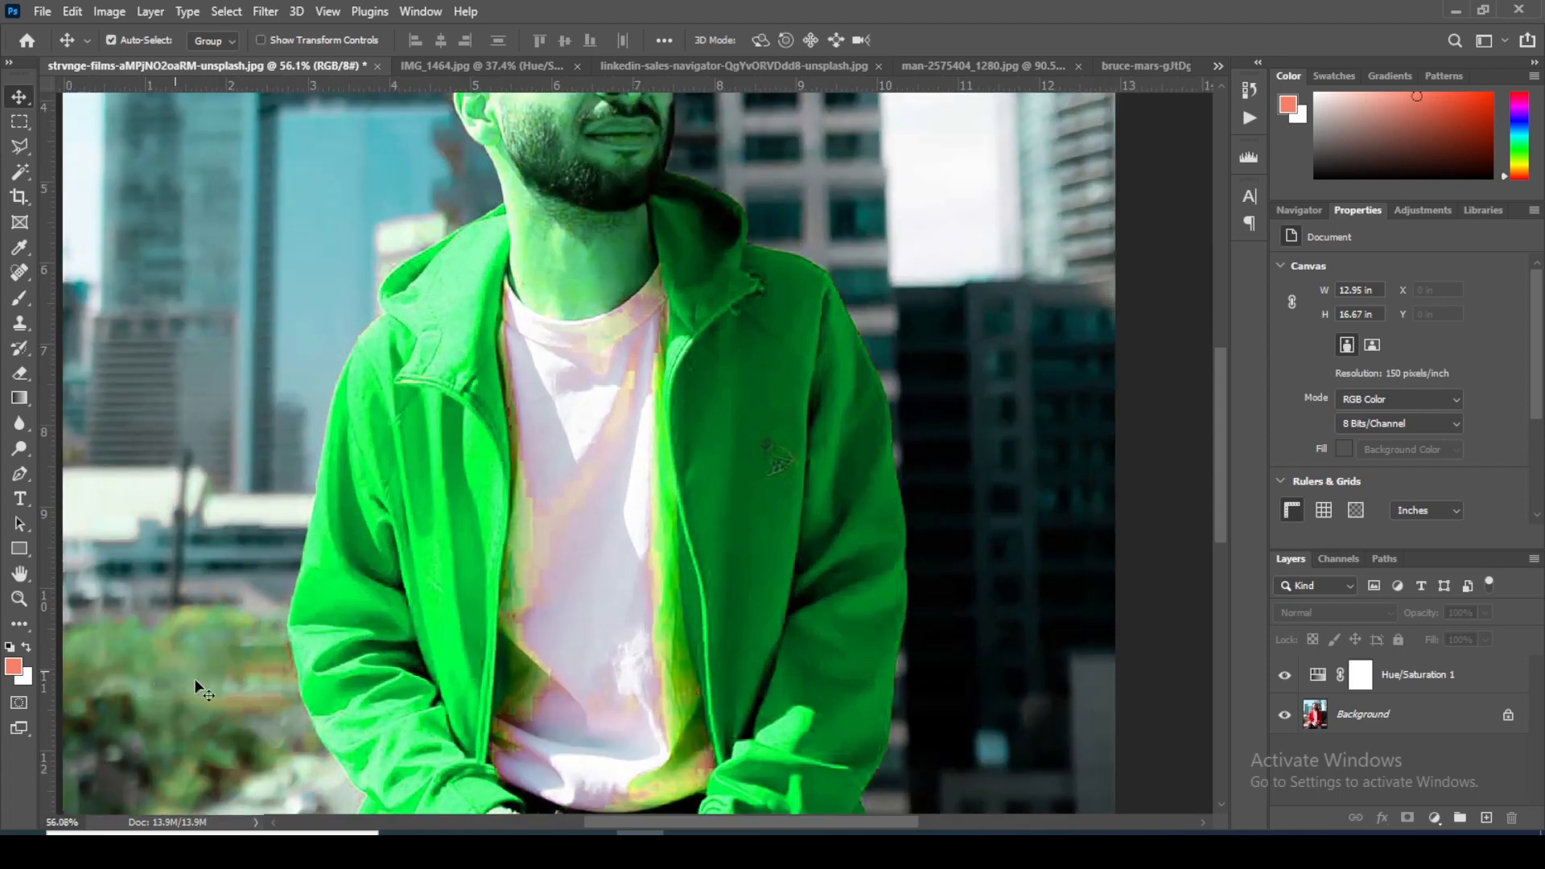
drag(574, 311, 538, 304)
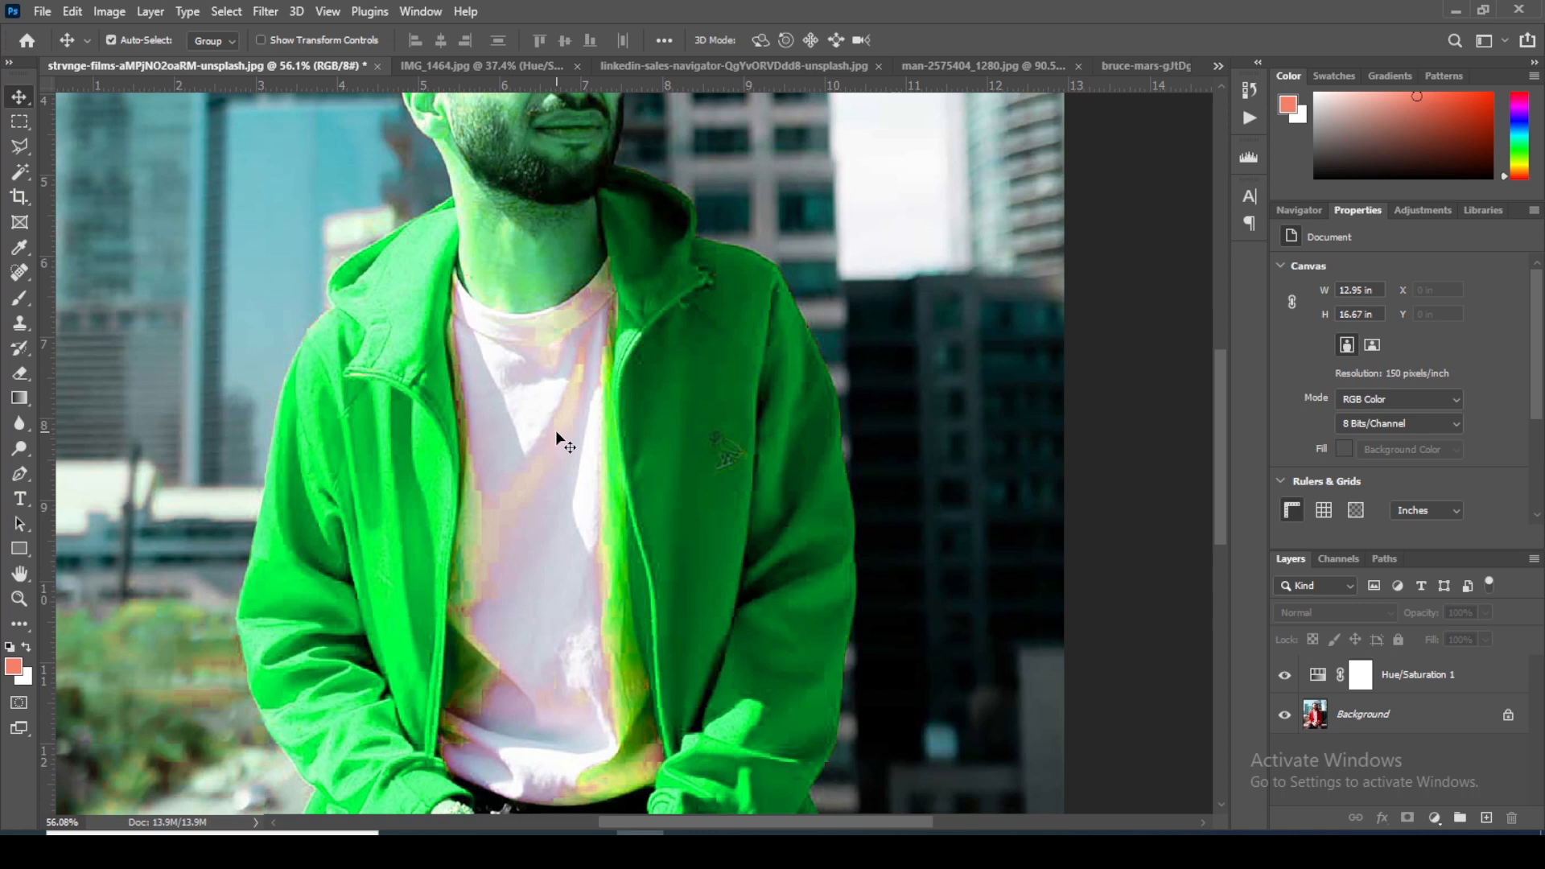
scroll(557, 432, down, 5)
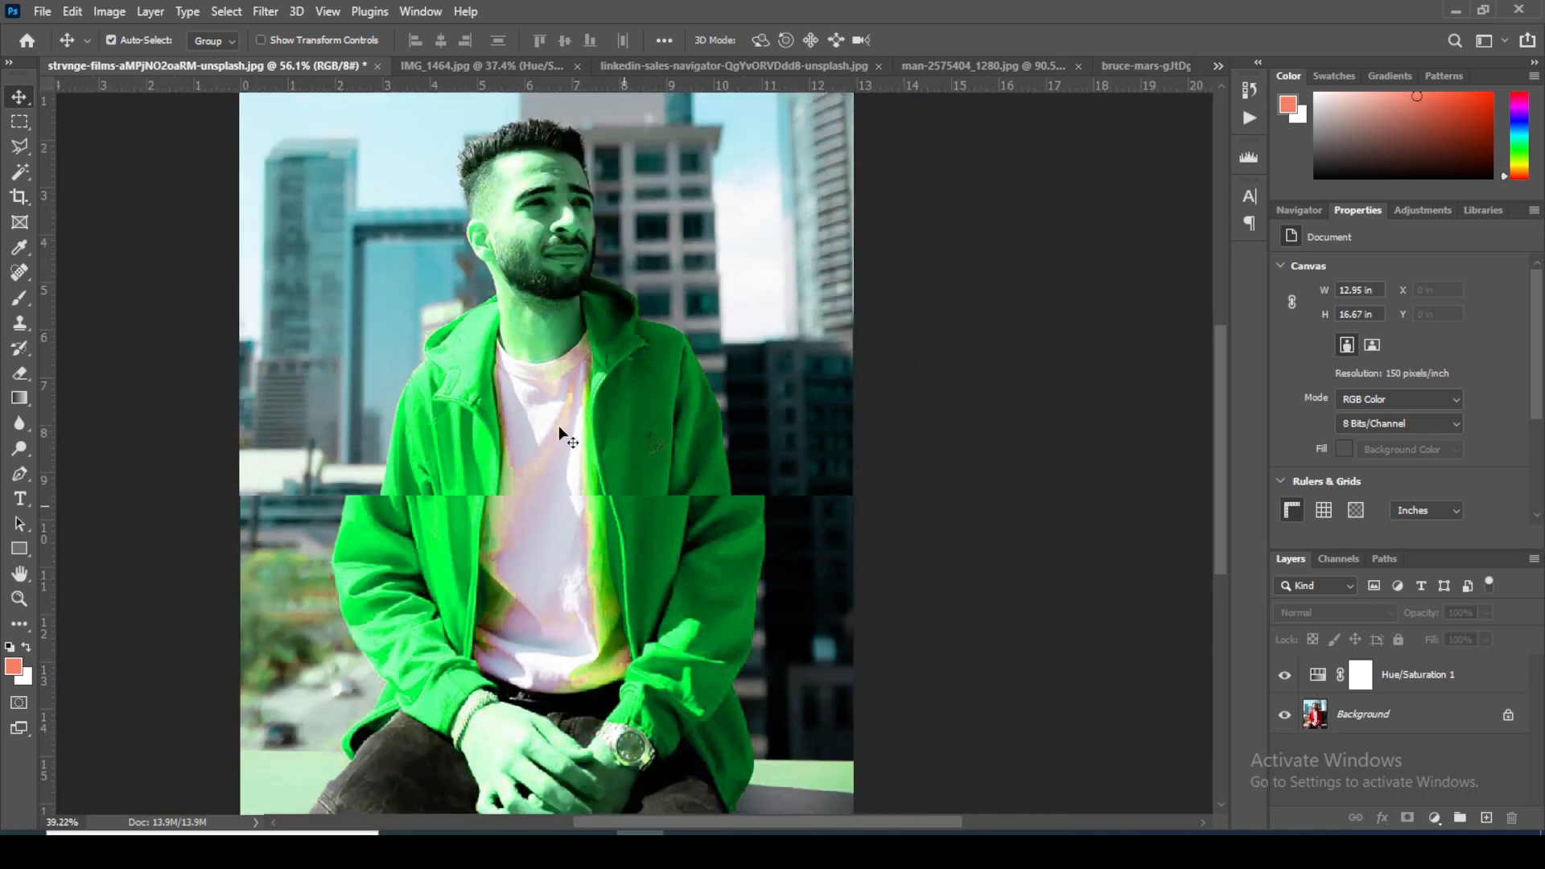
scroll(559, 422, up, 2)
scroll(558, 420, down, 1)
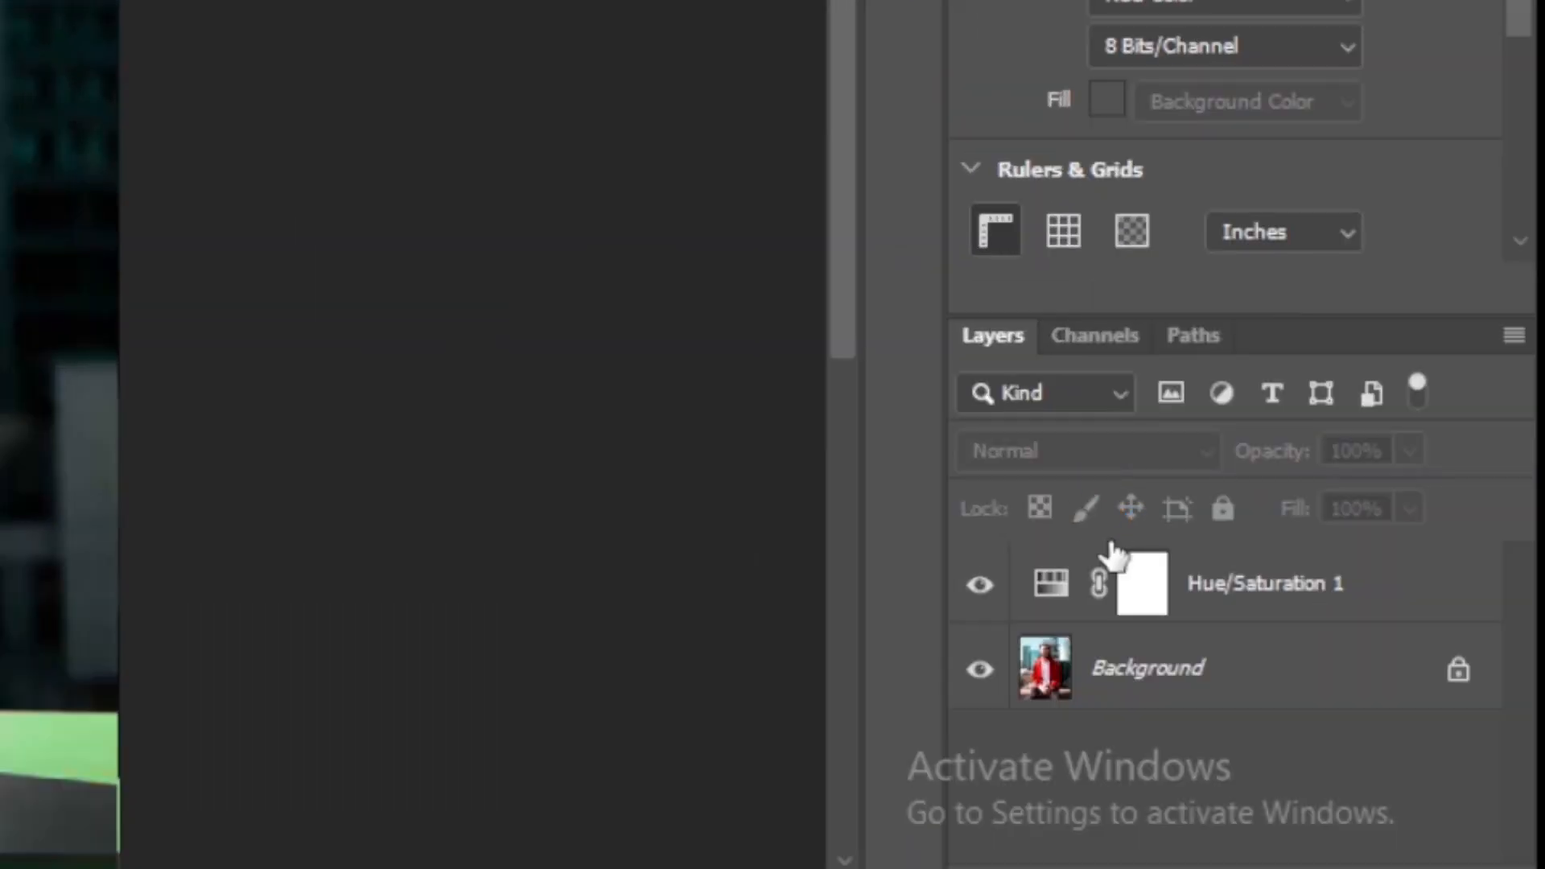
Step: Paint black on the Hue/Saturation layer mask with a soft 200 px brush over the face, neck, T-shirt and hands
click(1140, 593)
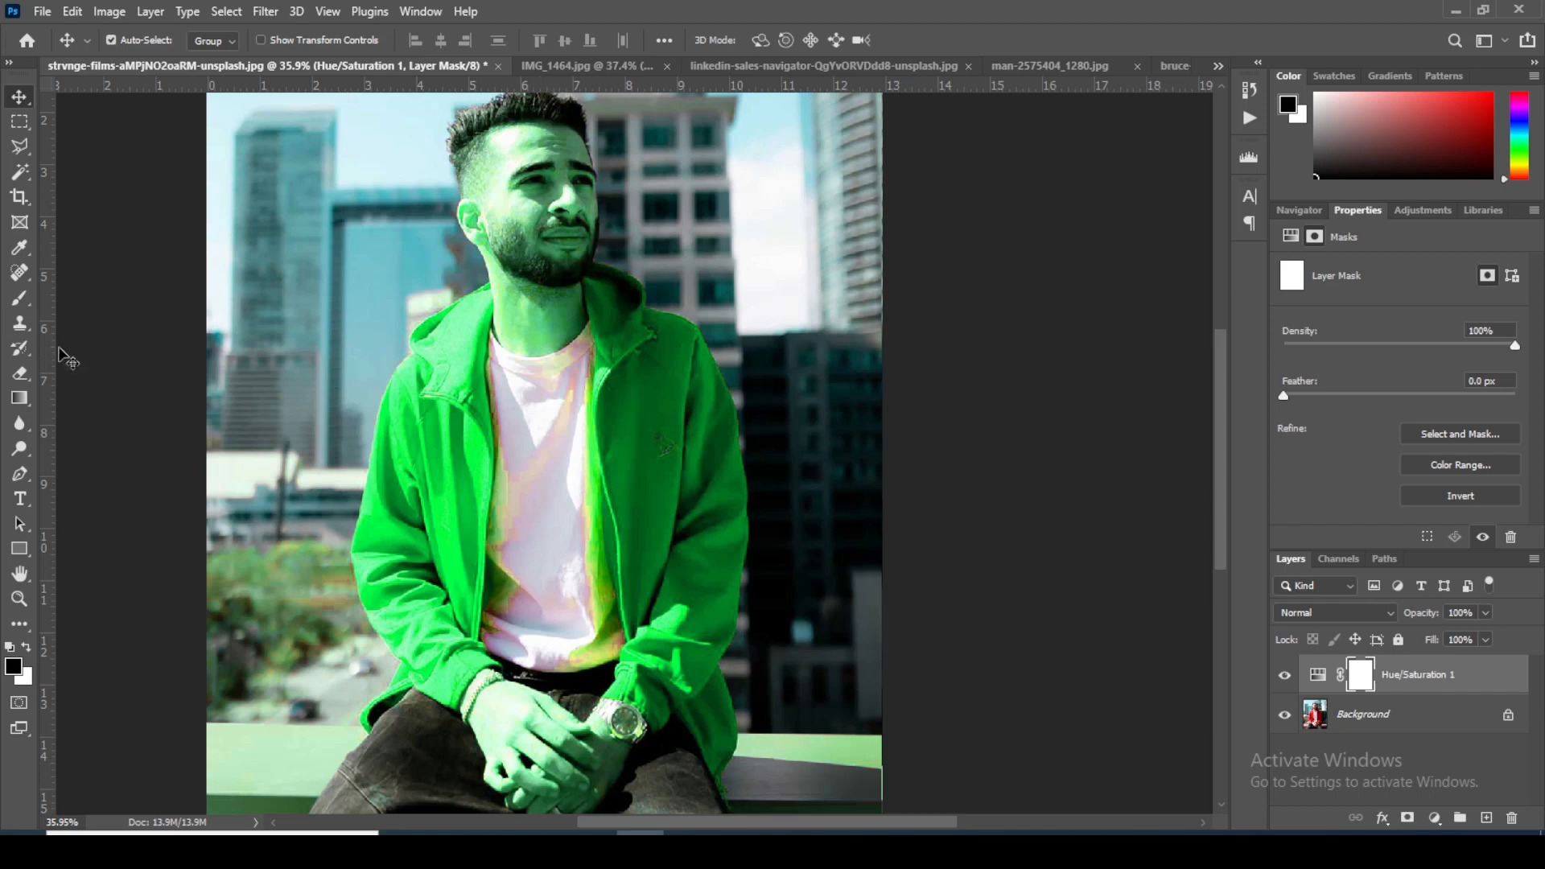
key(b)
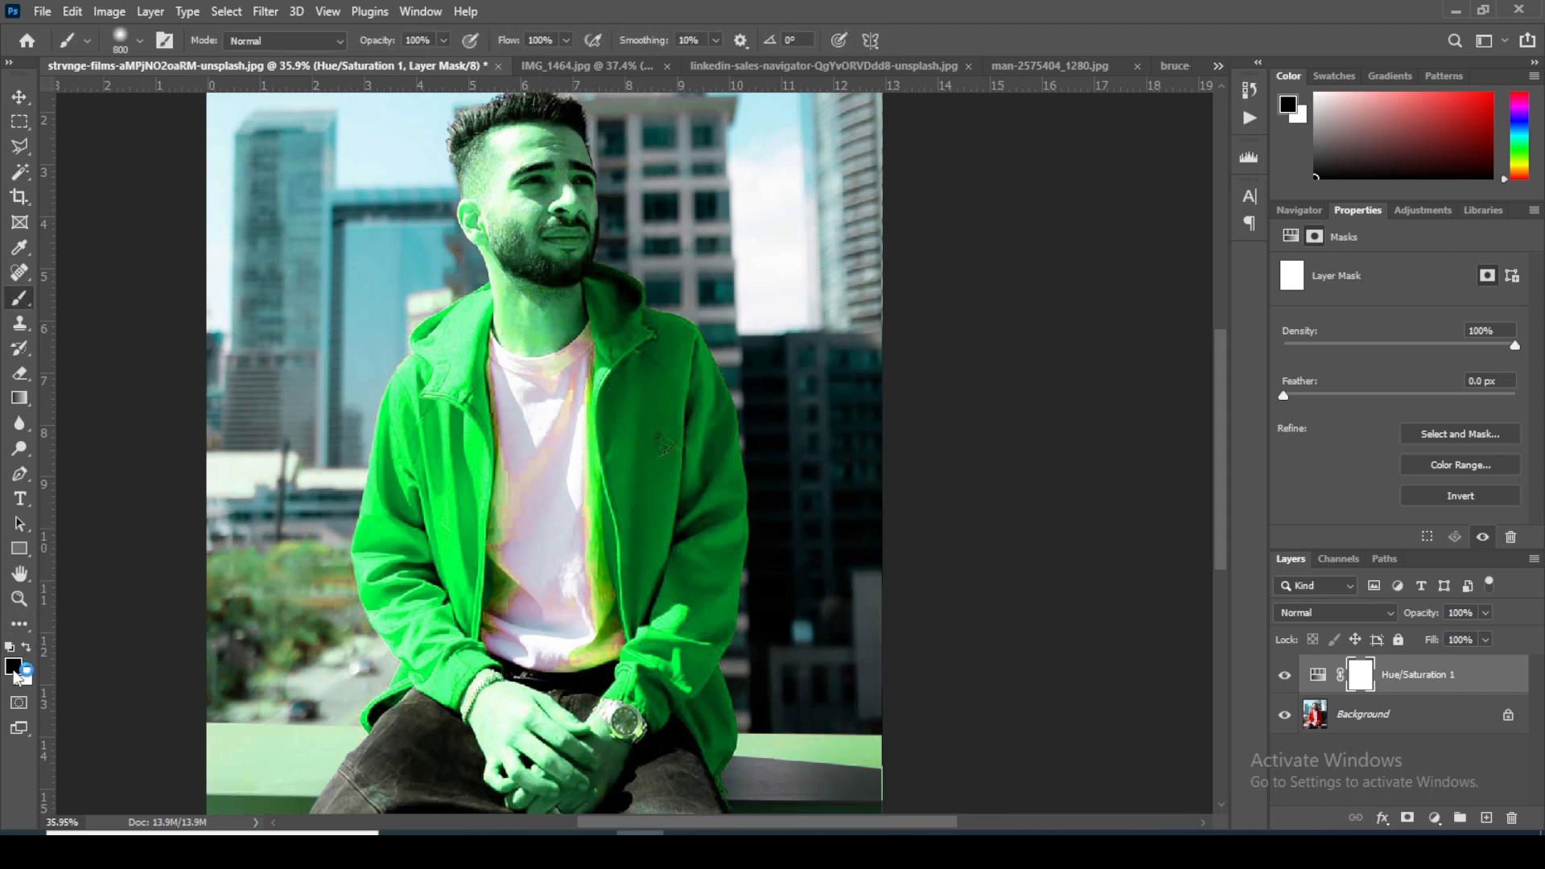
key(bracketleft)
key(bracketleft)
key(bracketleft)
key(bracketleft)
key(bracketleft)
key(bracketleft)
key(bracketleft)
scroll(535, 314, up, 3)
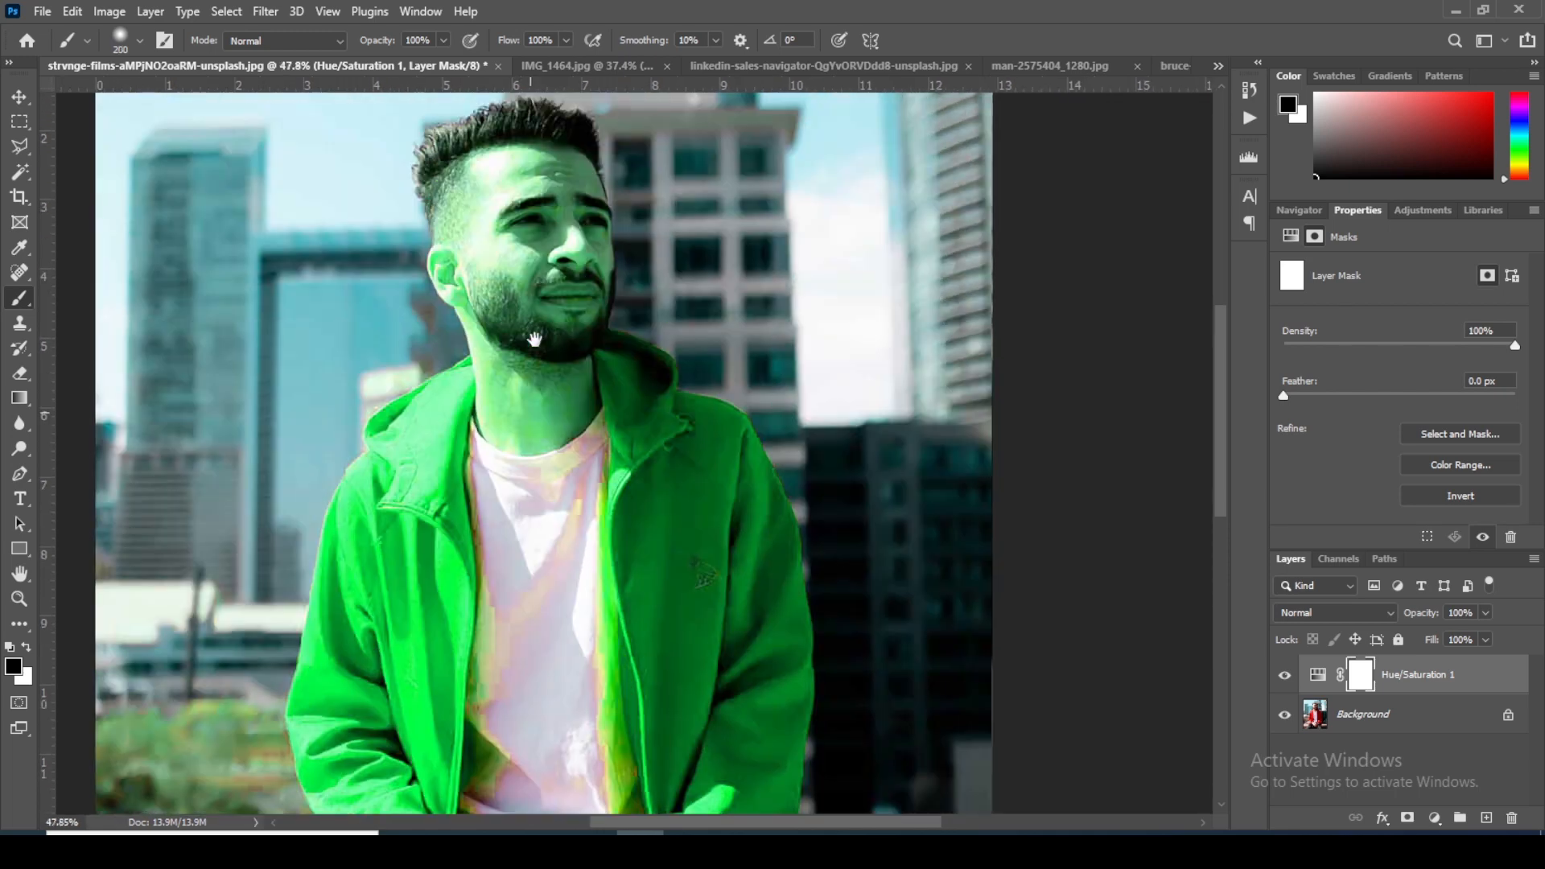
mouse_move(535, 340)
mouse_down()
mouse_move(535, 433)
mouse_move(531, 330)
mouse_move(522, 352)
mouse_move(526, 427)
mouse_move(559, 392)
mouse_move(544, 284)
mouse_move(589, 224)
mouse_move(503, 167)
mouse_move(443, 197)
mouse_move(490, 274)
mouse_move(435, 277)
mouse_move(464, 296)
mouse_move(436, 316)
mouse_move(478, 312)
mouse_move(519, 344)
mouse_move(623, 226)
mouse_move(493, 227)
mouse_move(525, 187)
mouse_move(501, 185)
mouse_move(535, 338)
mouse_move(524, 414)
mouse_move(553, 534)
mouse_move(536, 607)
mouse_move(550, 624)
mouse_move(570, 521)
mouse_move(548, 365)
mouse_up()
mouse_move(593, 517)
mouse_down()
mouse_move(563, 585)
mouse_move(559, 470)
mouse_move(560, 574)
mouse_move(577, 574)
mouse_move(512, 531)
mouse_move(523, 358)
mouse_move(520, 467)
mouse_move(552, 390)
mouse_up()
drag(574, 525, 605, 325)
mouse_move(534, 500)
mouse_down()
mouse_move(502, 448)
mouse_move(490, 491)
mouse_move(519, 542)
mouse_move(545, 488)
mouse_move(532, 478)
mouse_move(629, 516)
mouse_move(630, 548)
mouse_move(559, 569)
mouse_move(565, 600)
mouse_move(517, 566)
mouse_move(531, 577)
mouse_move(626, 551)
mouse_move(631, 509)
mouse_move(661, 518)
mouse_move(640, 502)
mouse_move(636, 535)
mouse_up()
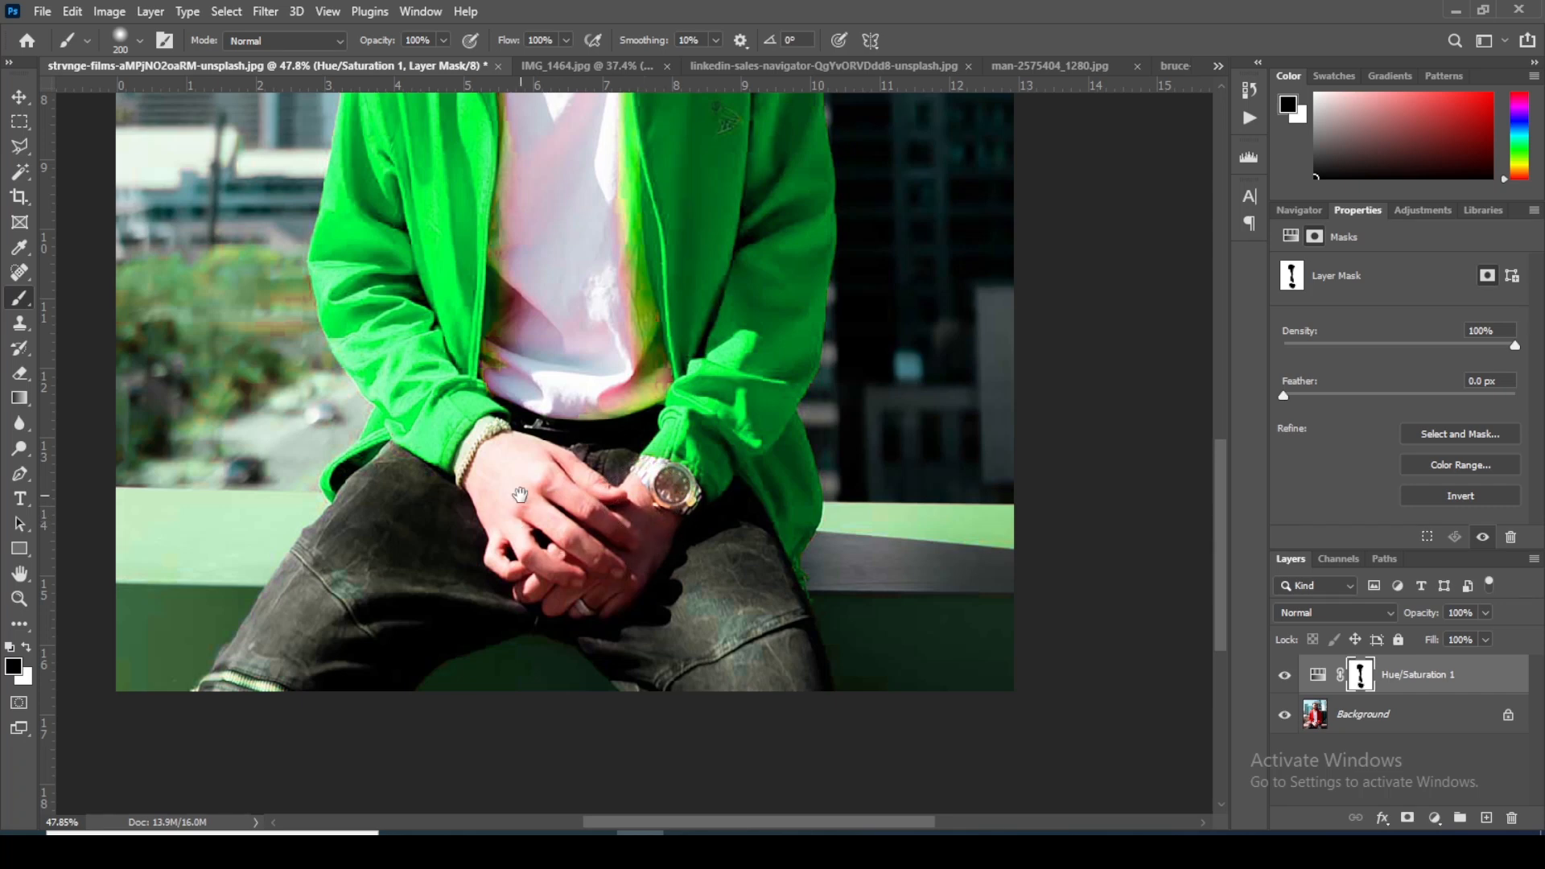
Step: Mask out the foliage, road and ledge beside the wearer's right sleeve, refining near the jacket with a 100 px black brush
drag(520, 494, 685, 474)
mouse_move(322, 406)
mouse_down()
mouse_move(326, 252)
mouse_move(400, 230)
mouse_move(386, 301)
mouse_move(401, 279)
mouse_move(398, 368)
mouse_move(356, 440)
mouse_move(413, 410)
mouse_move(320, 455)
mouse_move(316, 535)
mouse_move(387, 515)
mouse_move(397, 563)
mouse_move(333, 605)
mouse_move(321, 550)
mouse_move(326, 659)
mouse_move(424, 501)
mouse_move(428, 523)
mouse_move(443, 415)
mouse_up()
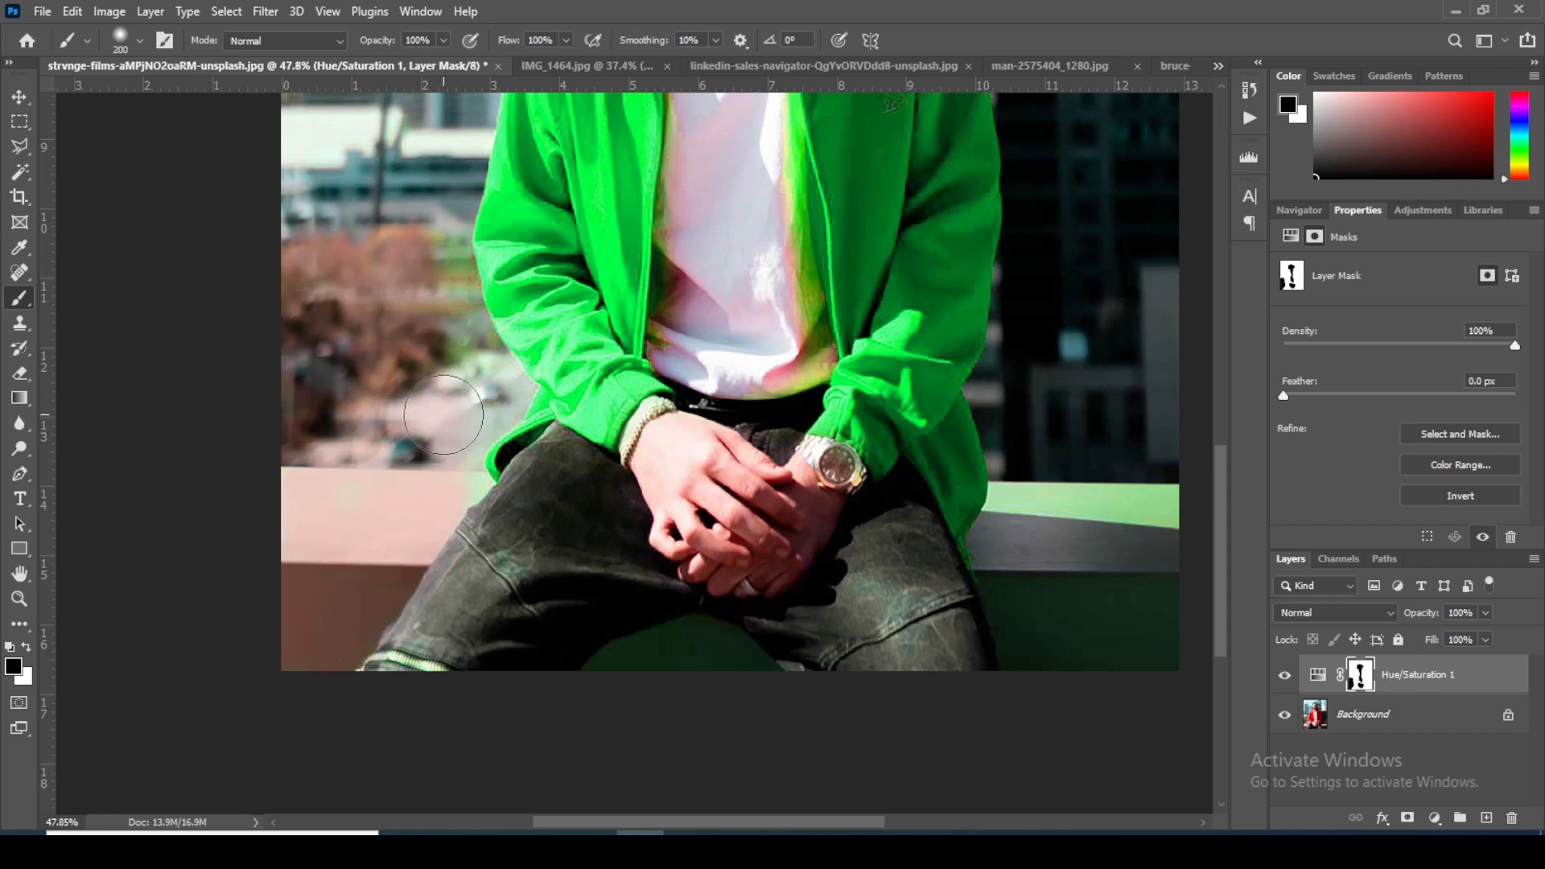
key(bracketleft)
key(bracketleft)
key(bracketleft)
key(bracketleft)
mouse_move(432, 239)
mouse_down()
mouse_move(489, 389)
mouse_move(474, 416)
mouse_move(437, 393)
mouse_move(457, 421)
mouse_move(506, 398)
mouse_move(456, 463)
mouse_move(477, 493)
mouse_up()
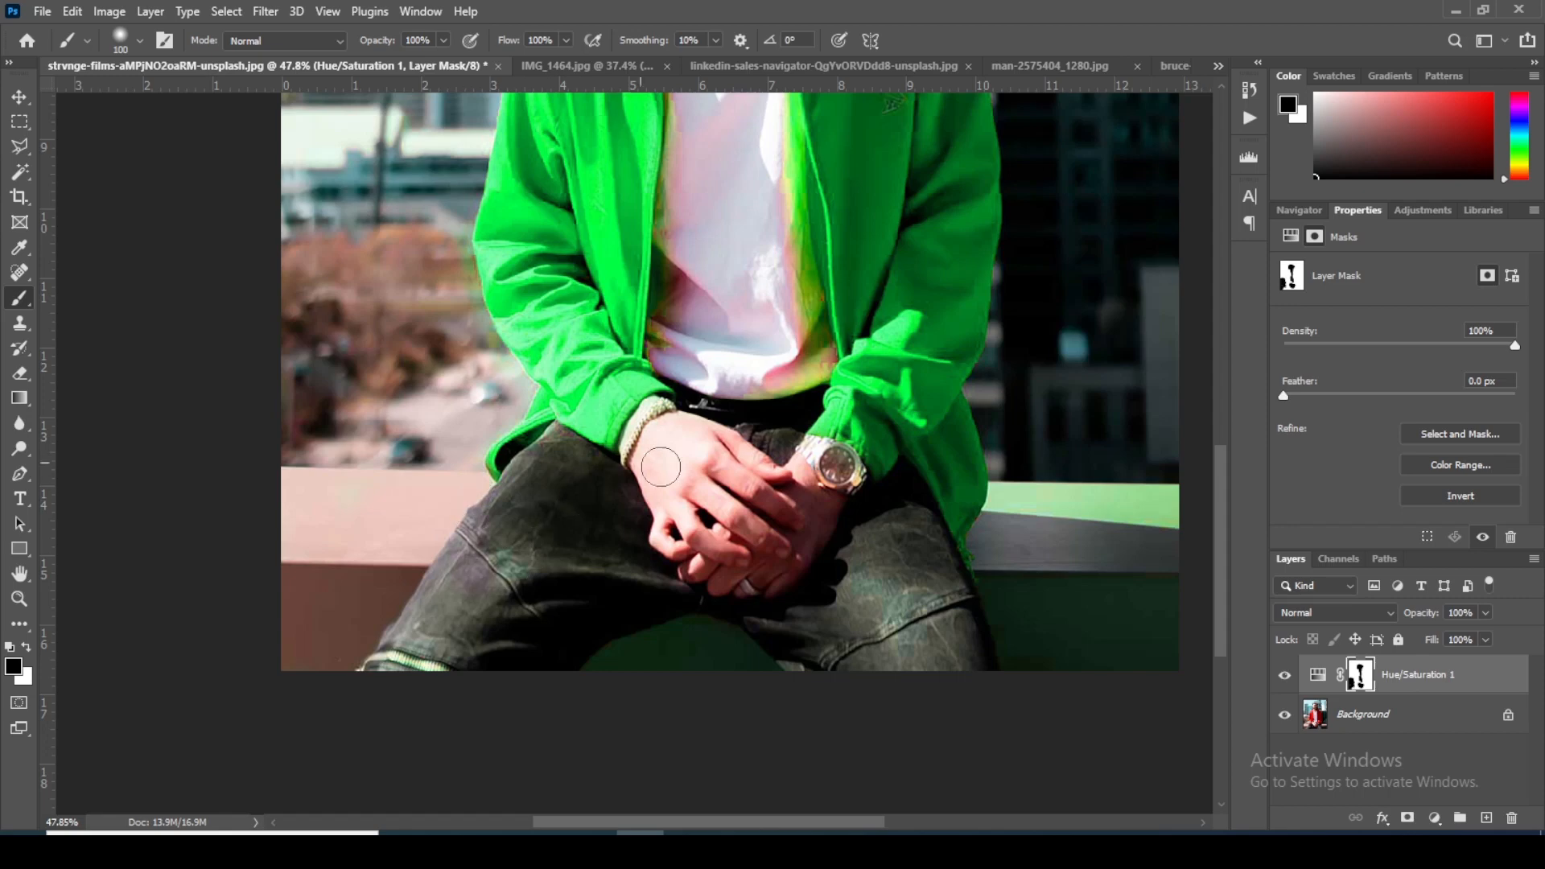
Step: Compare the photo with and without the recoloring by hiding the Hue/Saturation layer and showing it again
scroll(664, 465, up, 2)
drag(821, 446, 614, 687)
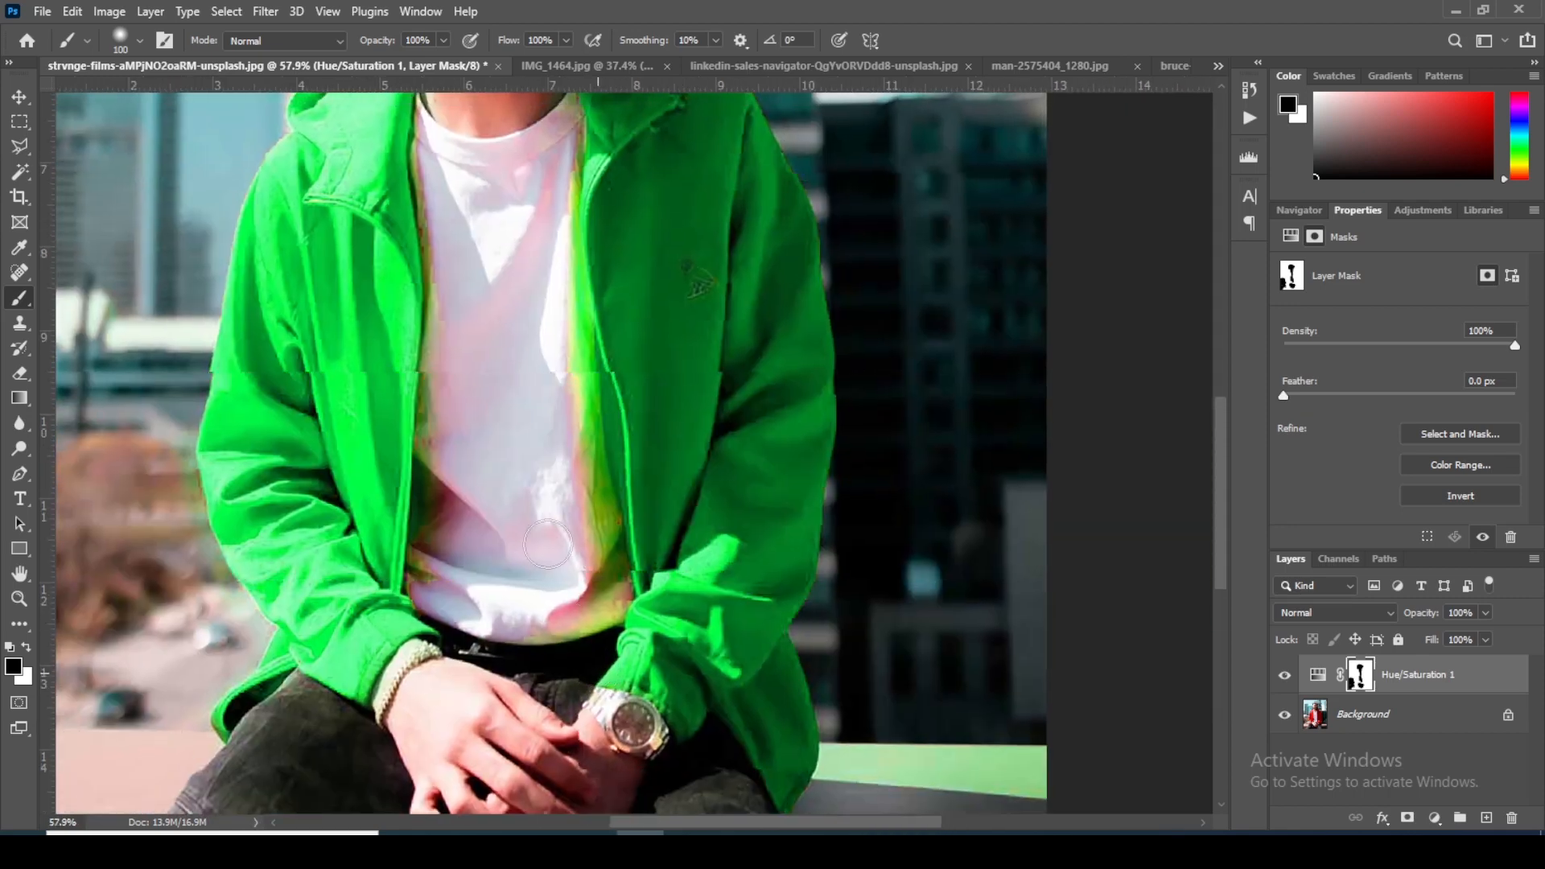
scroll(533, 312, down, 2)
scroll(539, 303, down, 4)
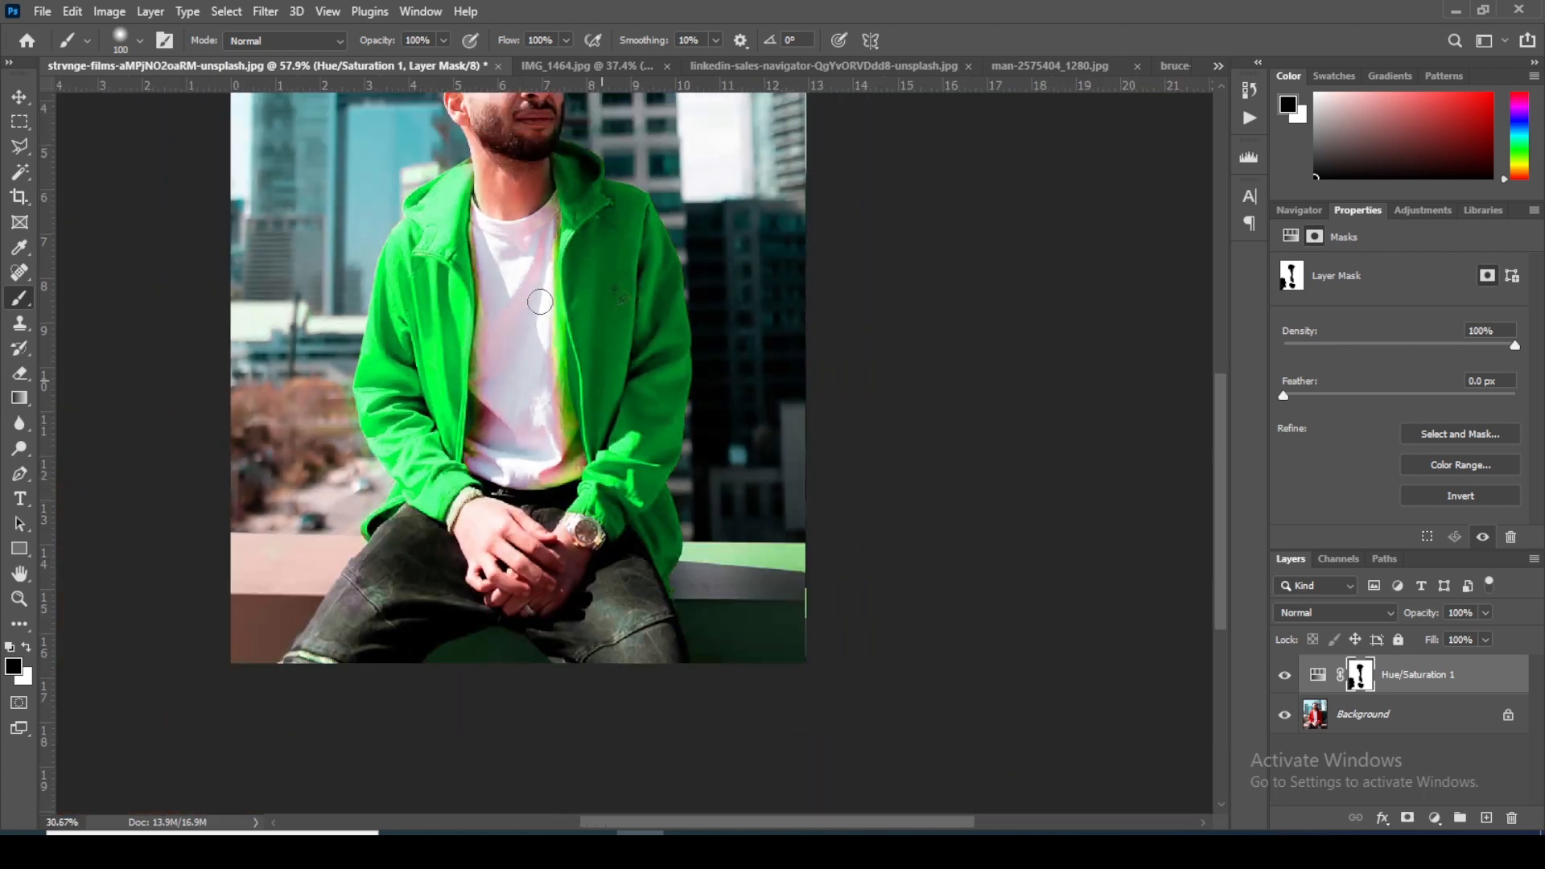
scroll(661, 311, up, 2)
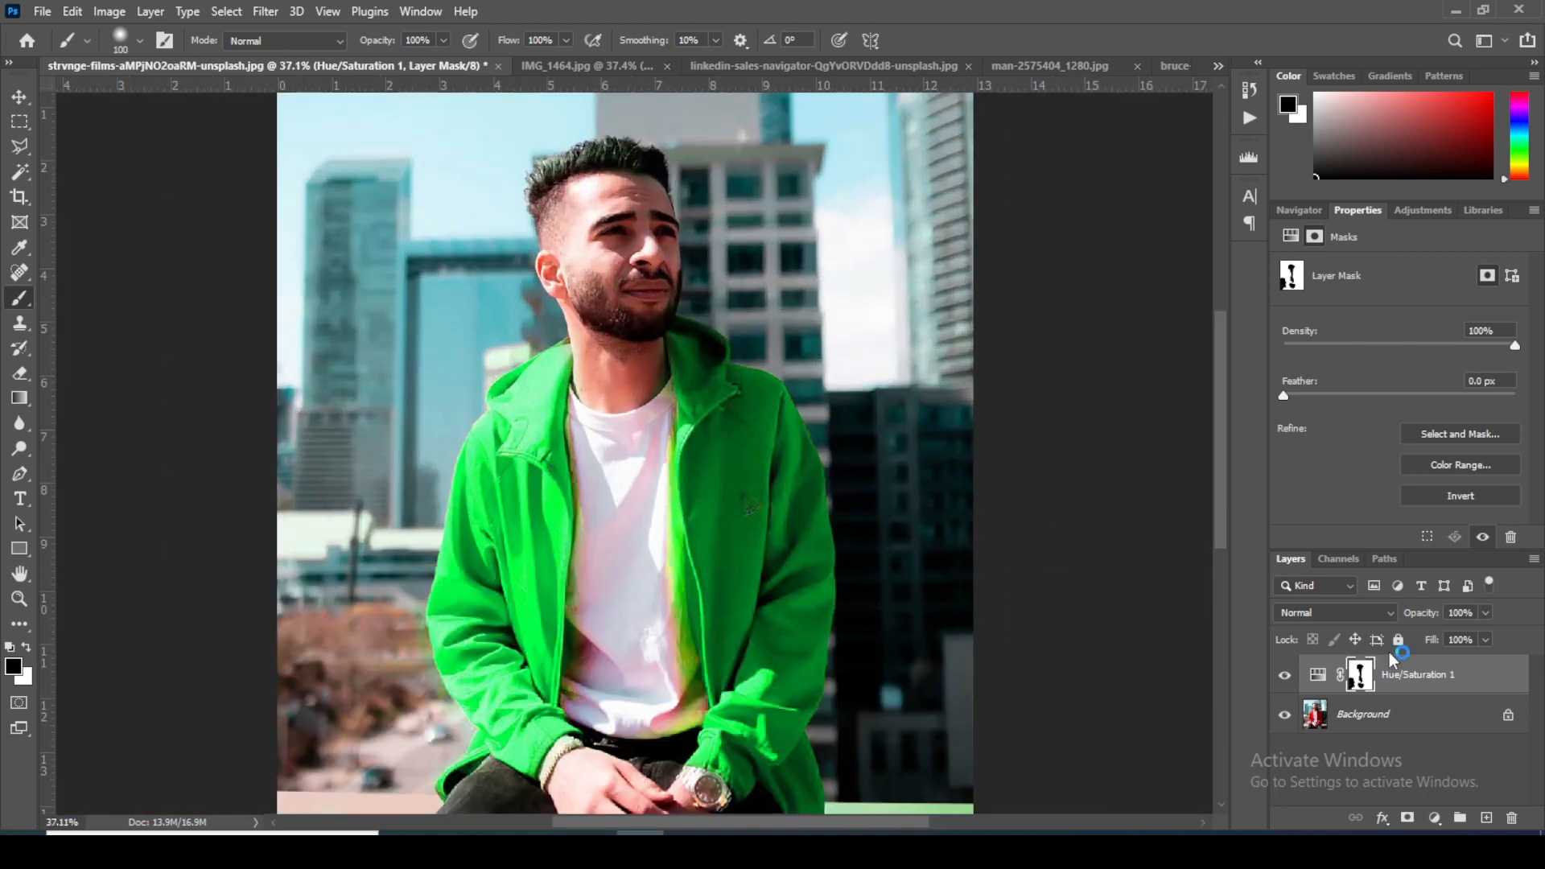
click(1285, 677)
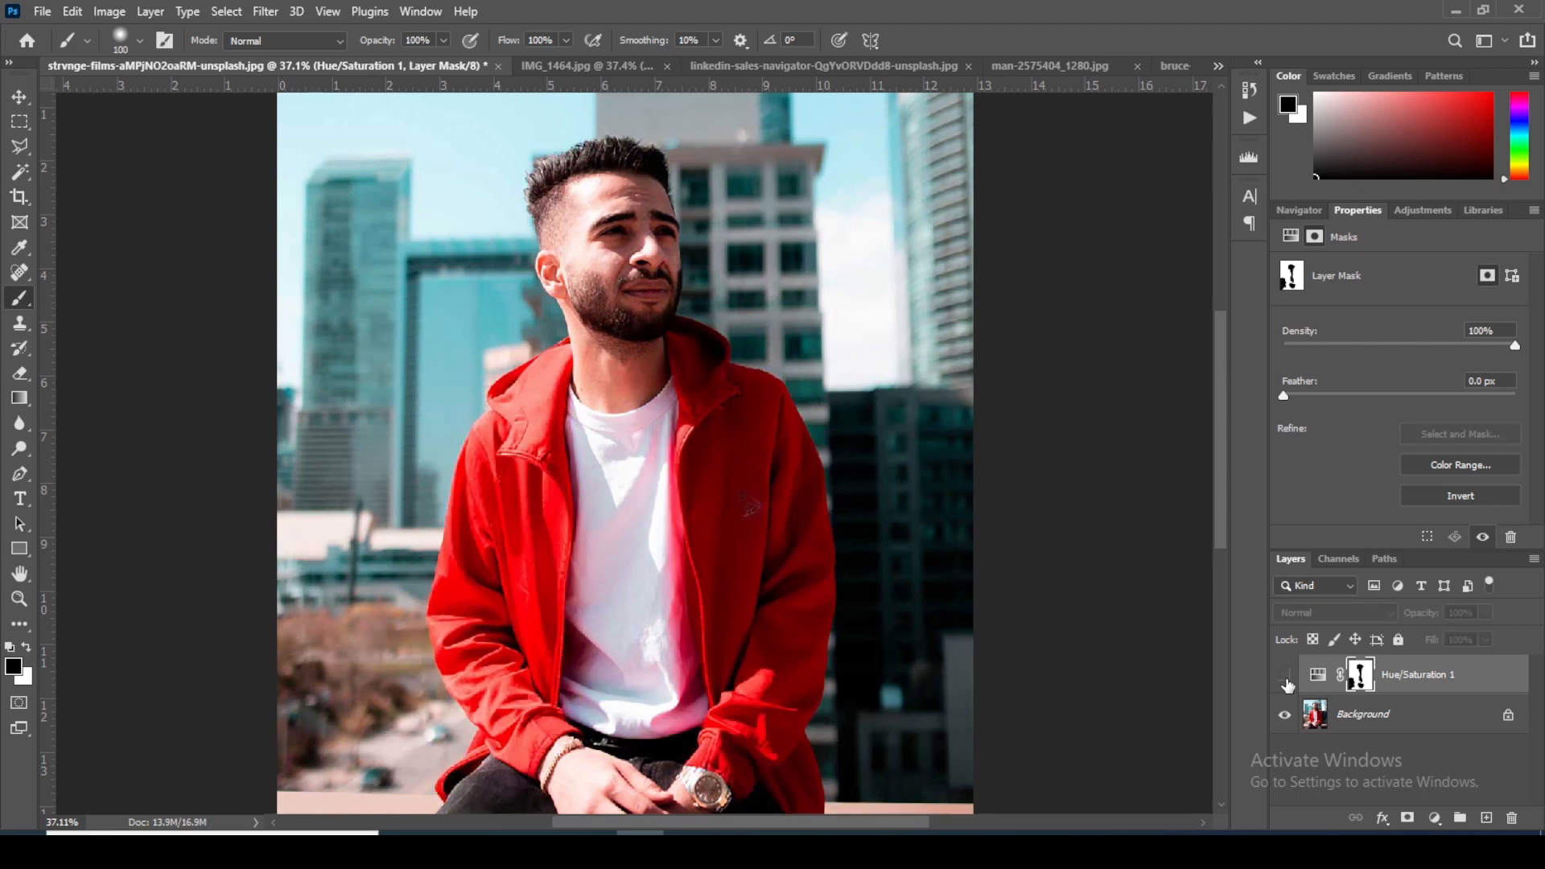
click(1285, 677)
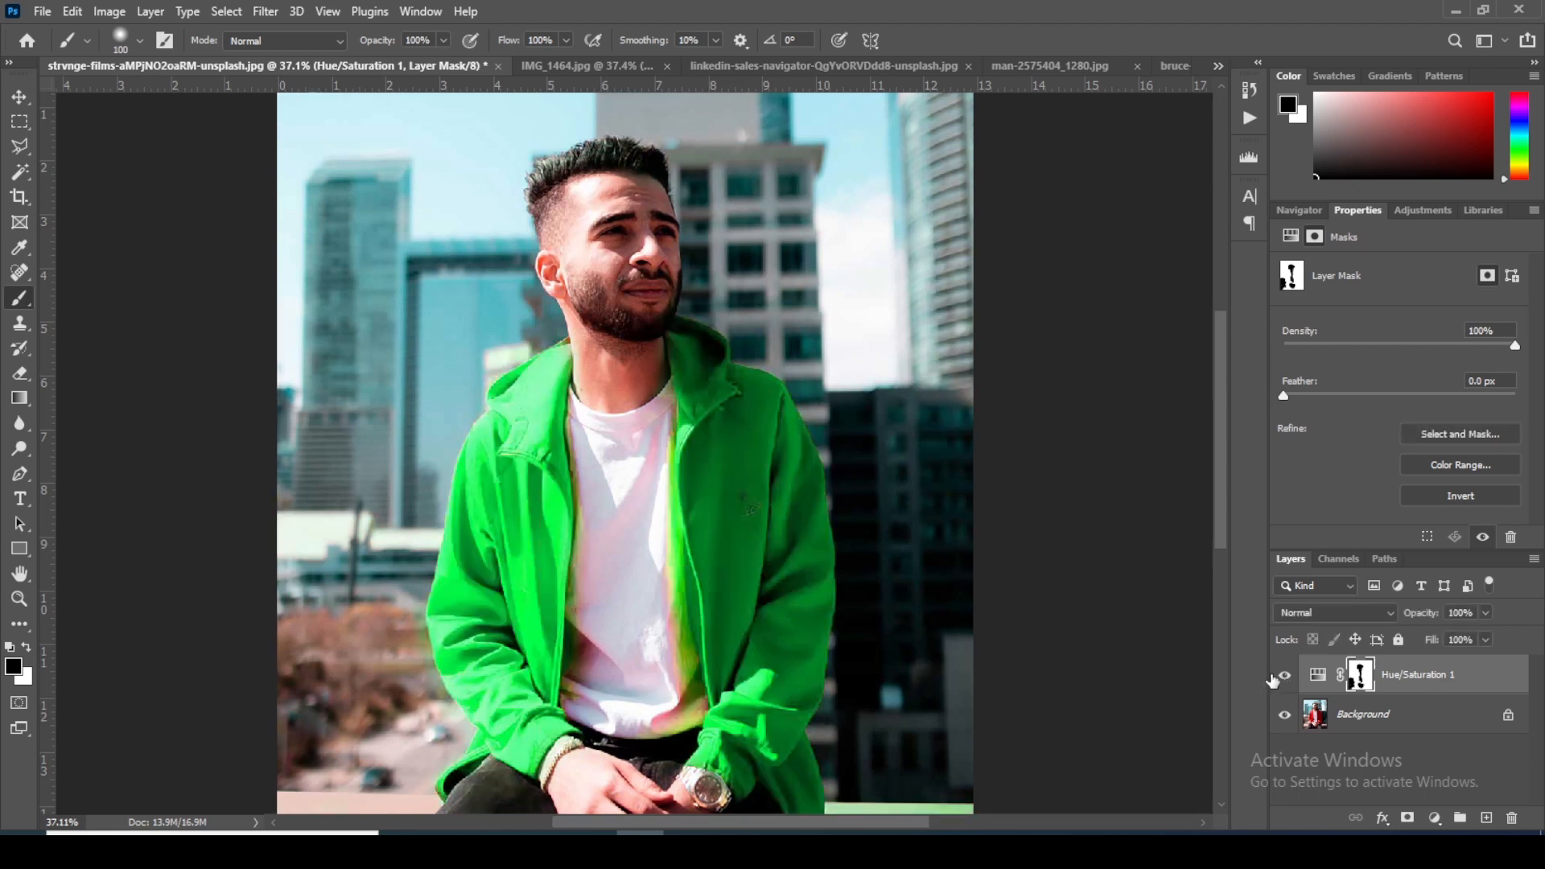
scroll(636, 455, down, 1)
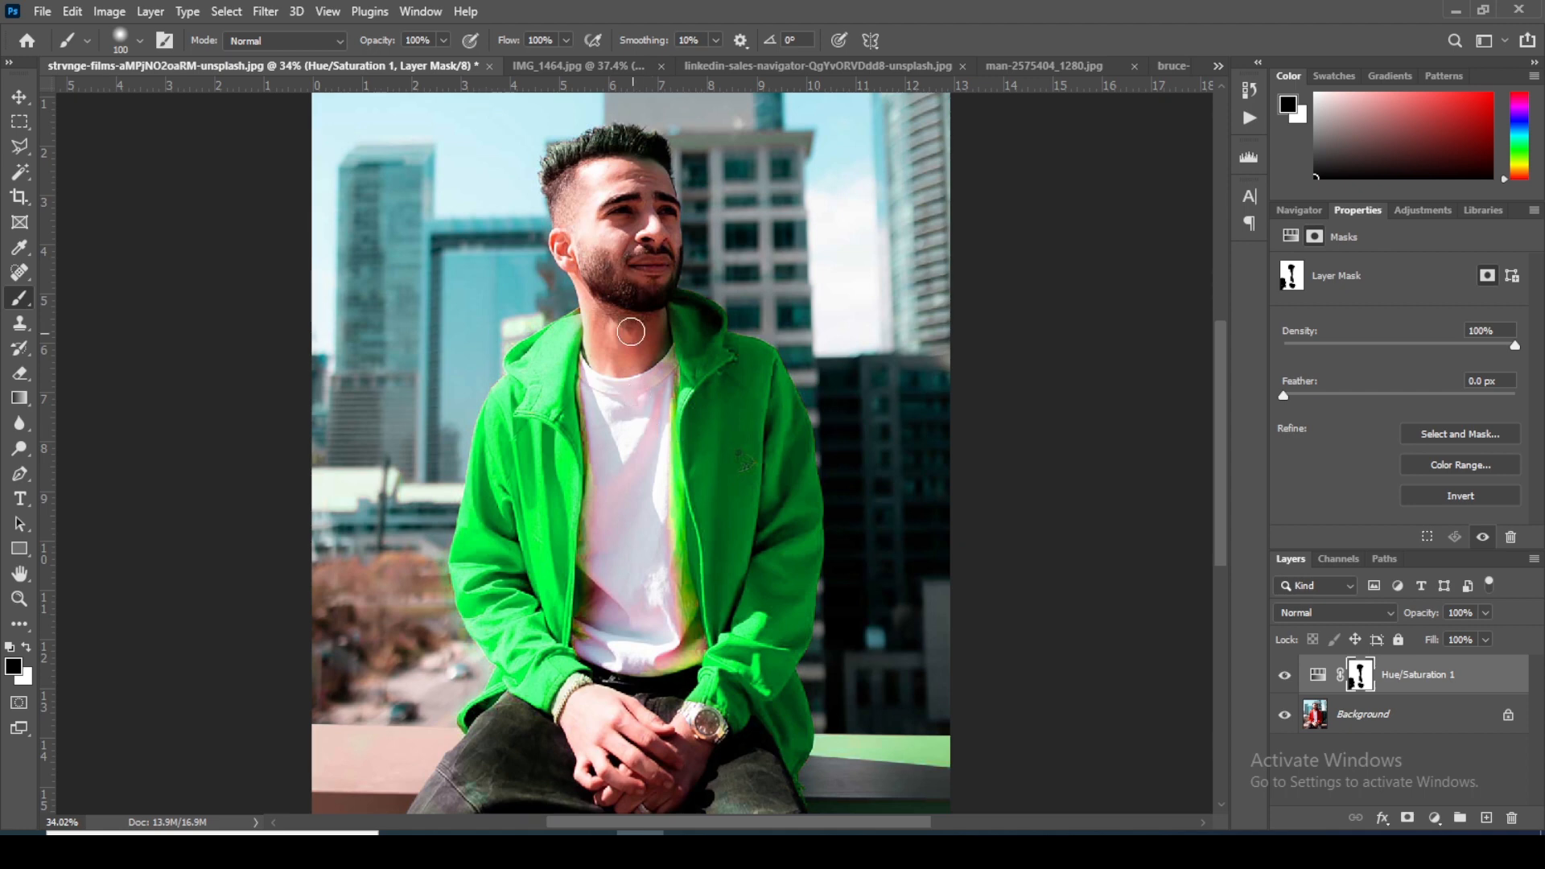
Step: Inspect the green jacket's edges along the collar, T-shirt and shoulders at close range for leftover color spill
scroll(628, 334, up, 6)
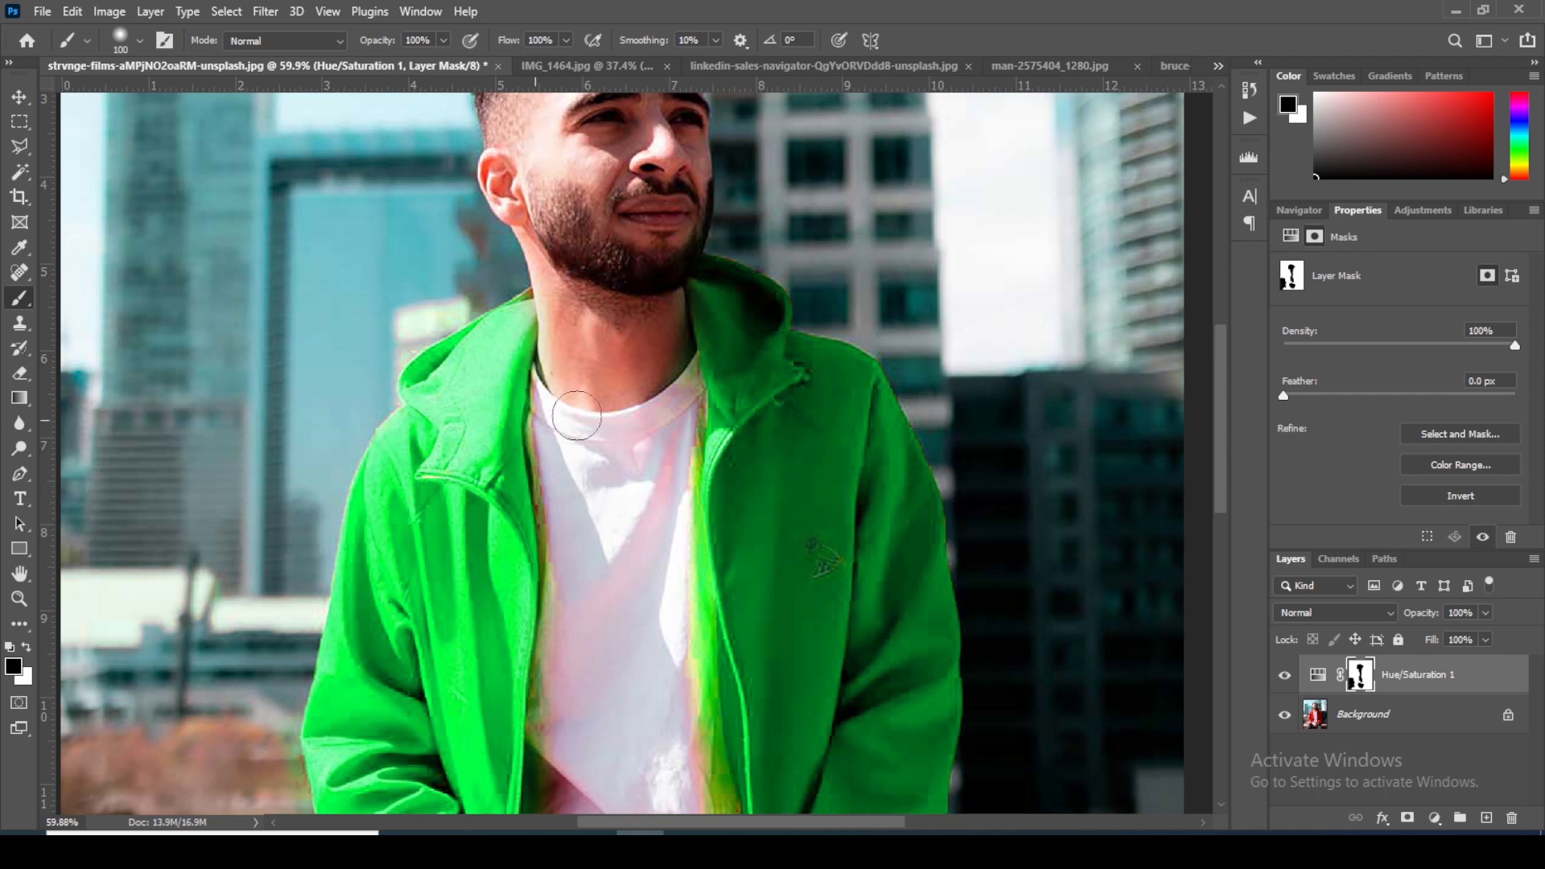
scroll(537, 400, up, 3)
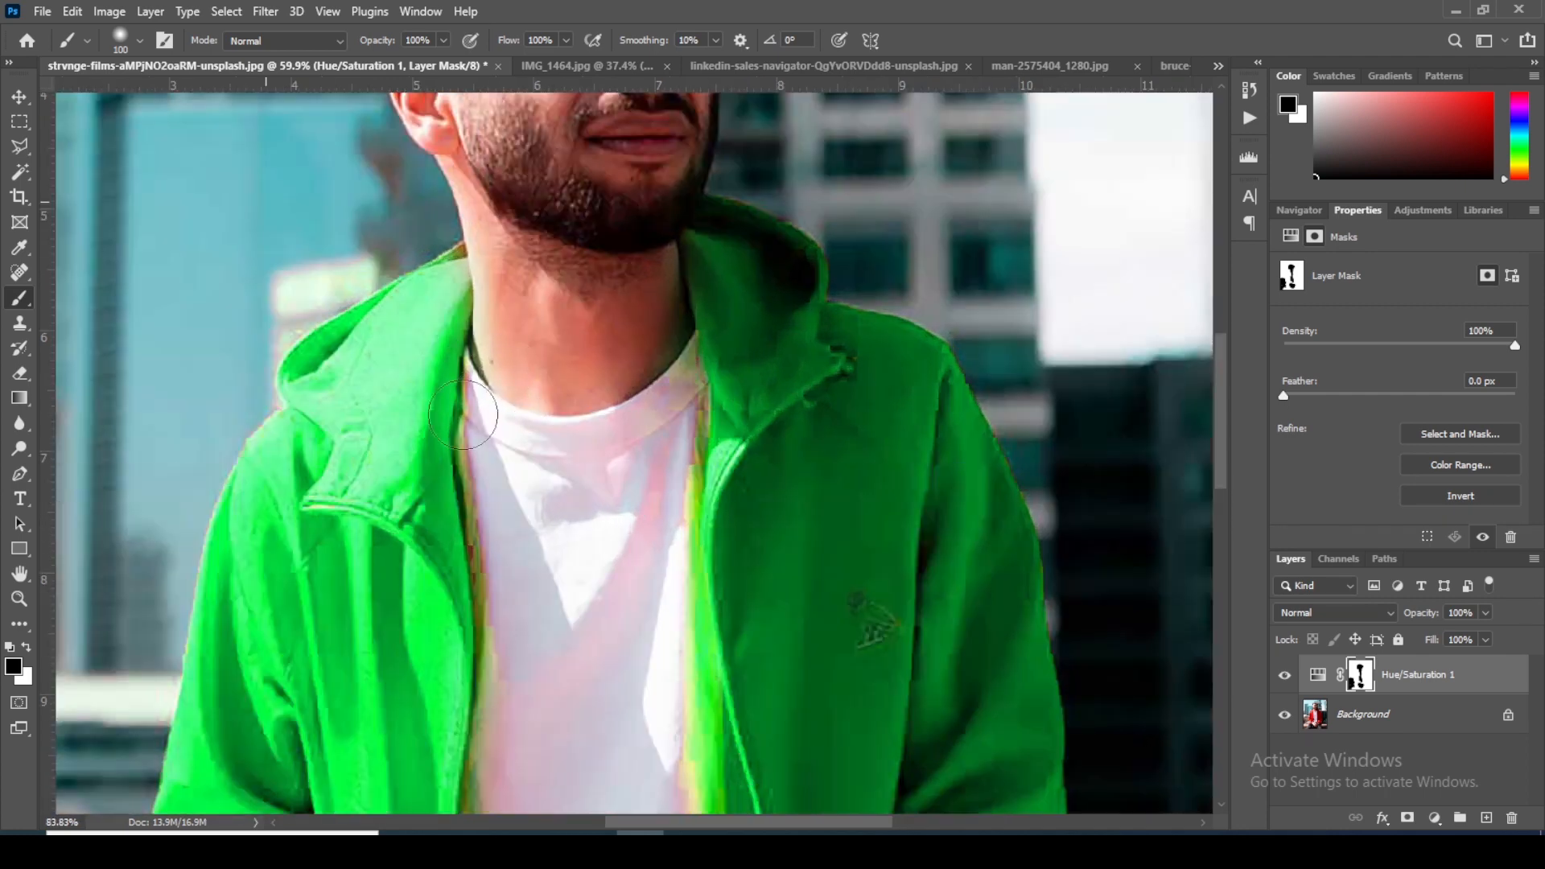
scroll(463, 414, up, 1)
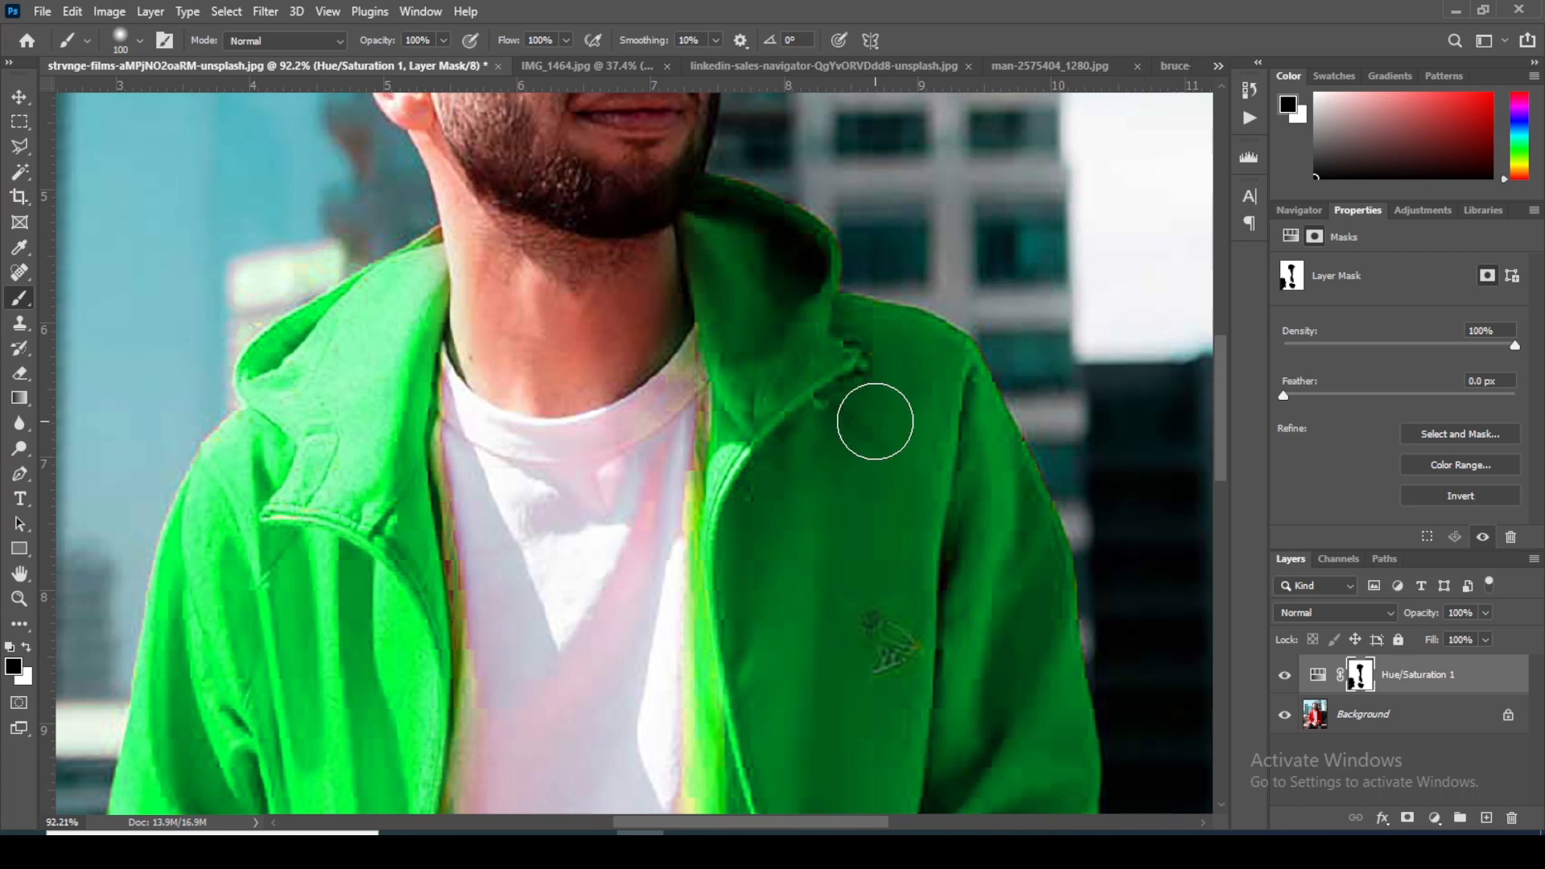
scroll(875, 421, down, 4)
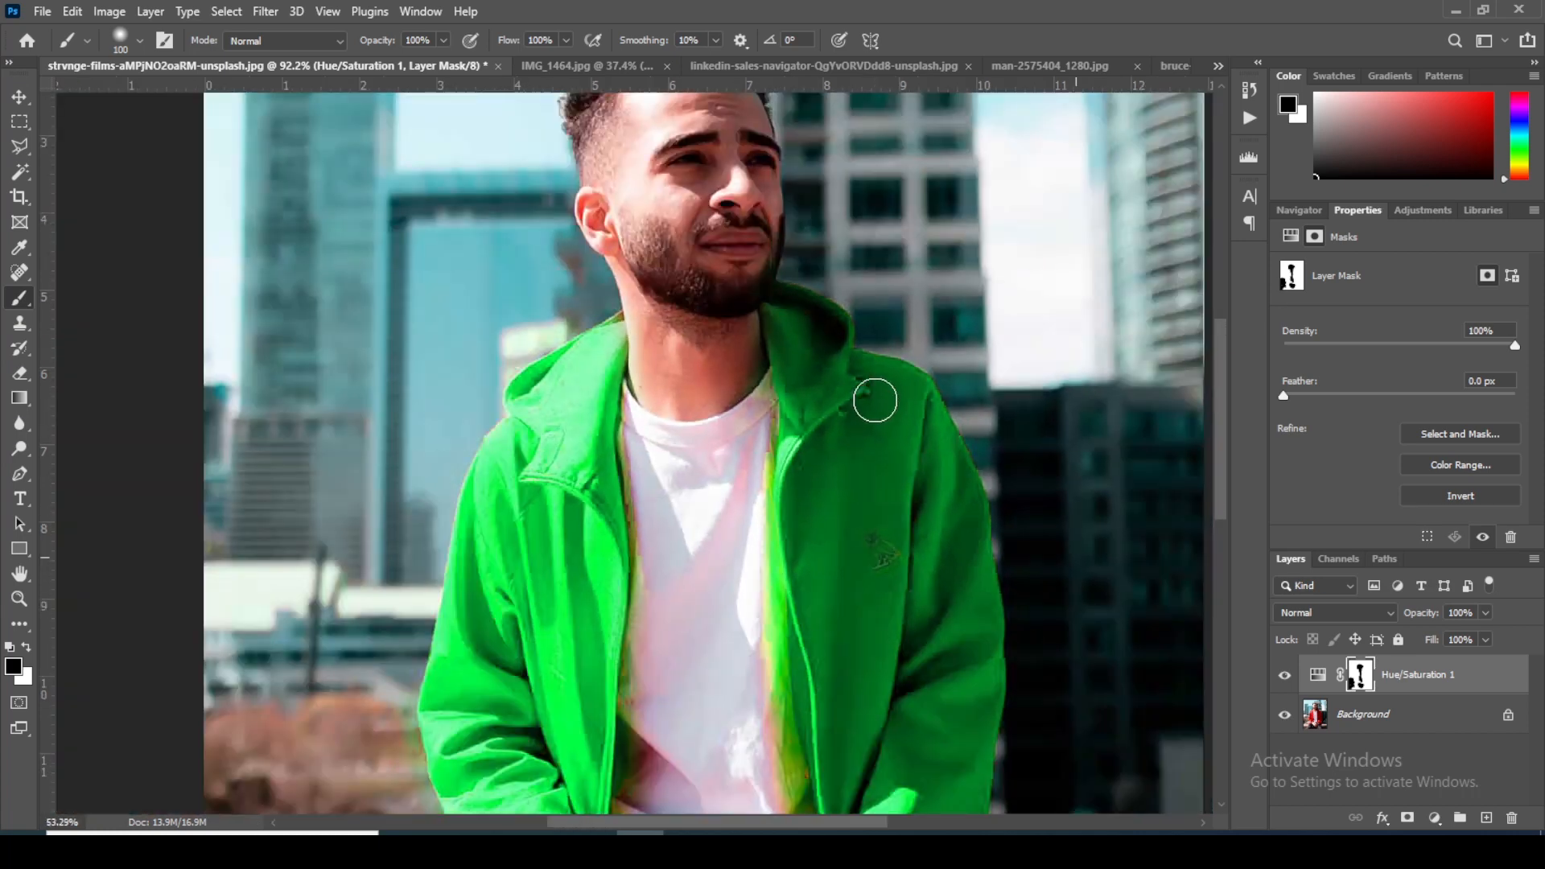
scroll(849, 409, down, 1)
scroll(840, 419, up, 1)
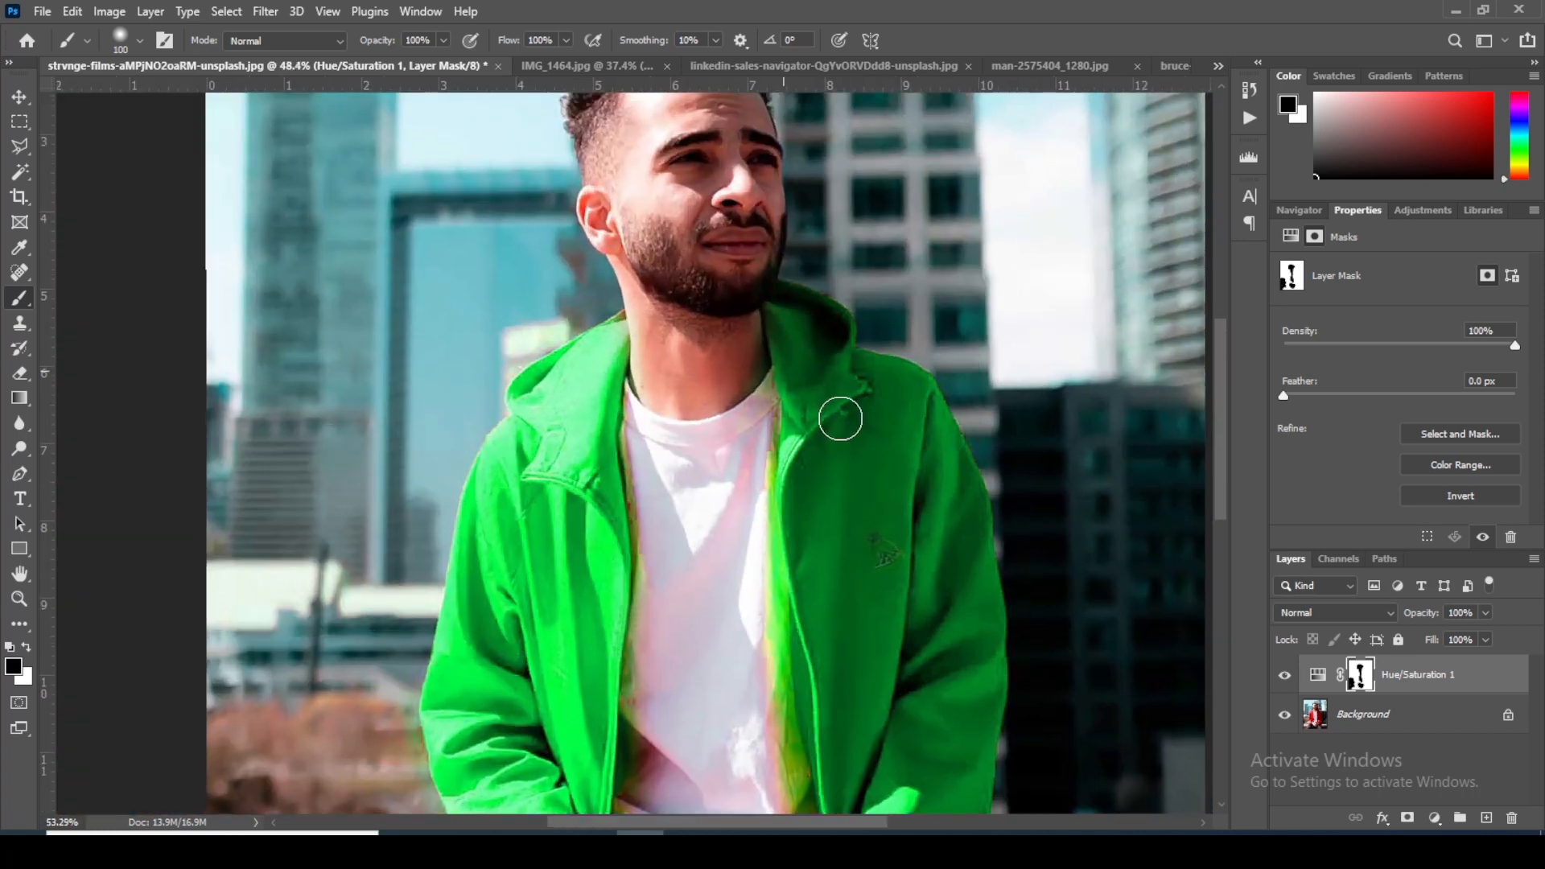
scroll(840, 418, up, 2)
scroll(846, 418, down, 1)
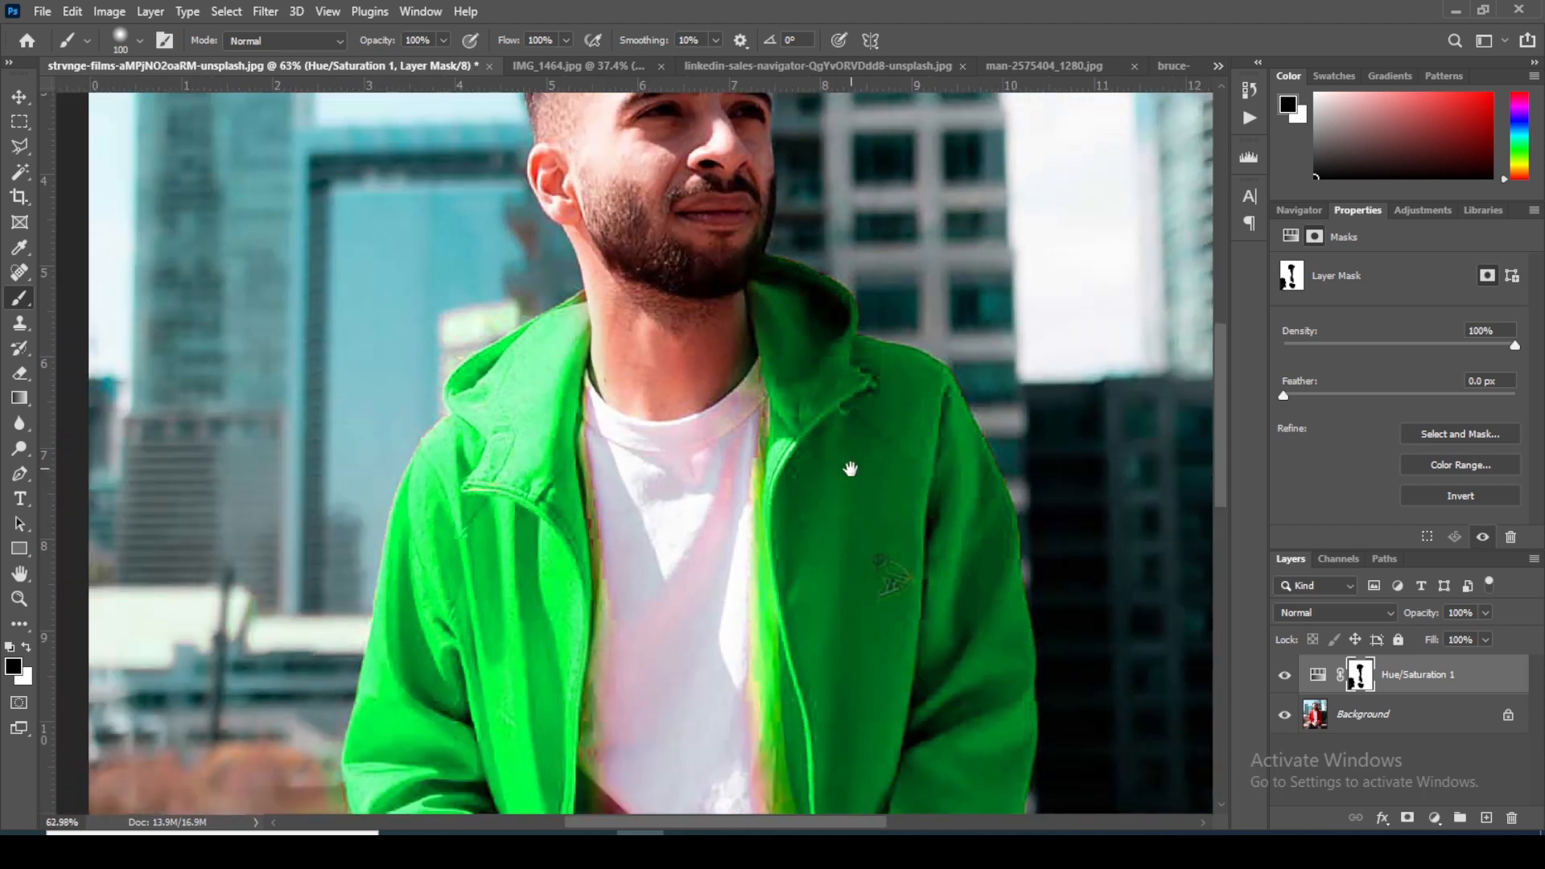
drag(850, 468, 690, 266)
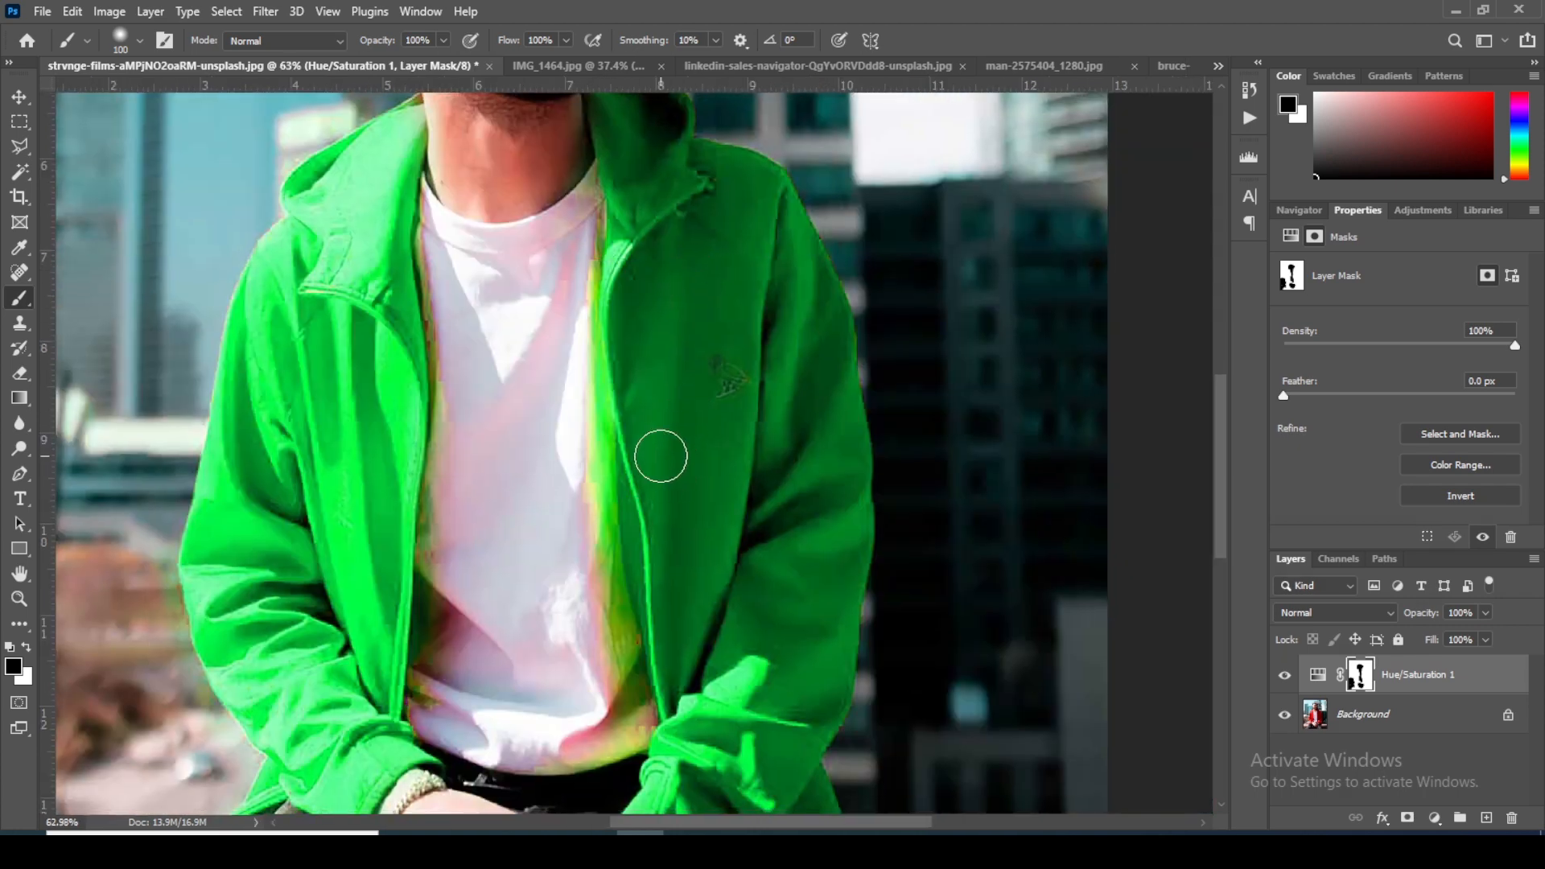
scroll(661, 456, down, 4)
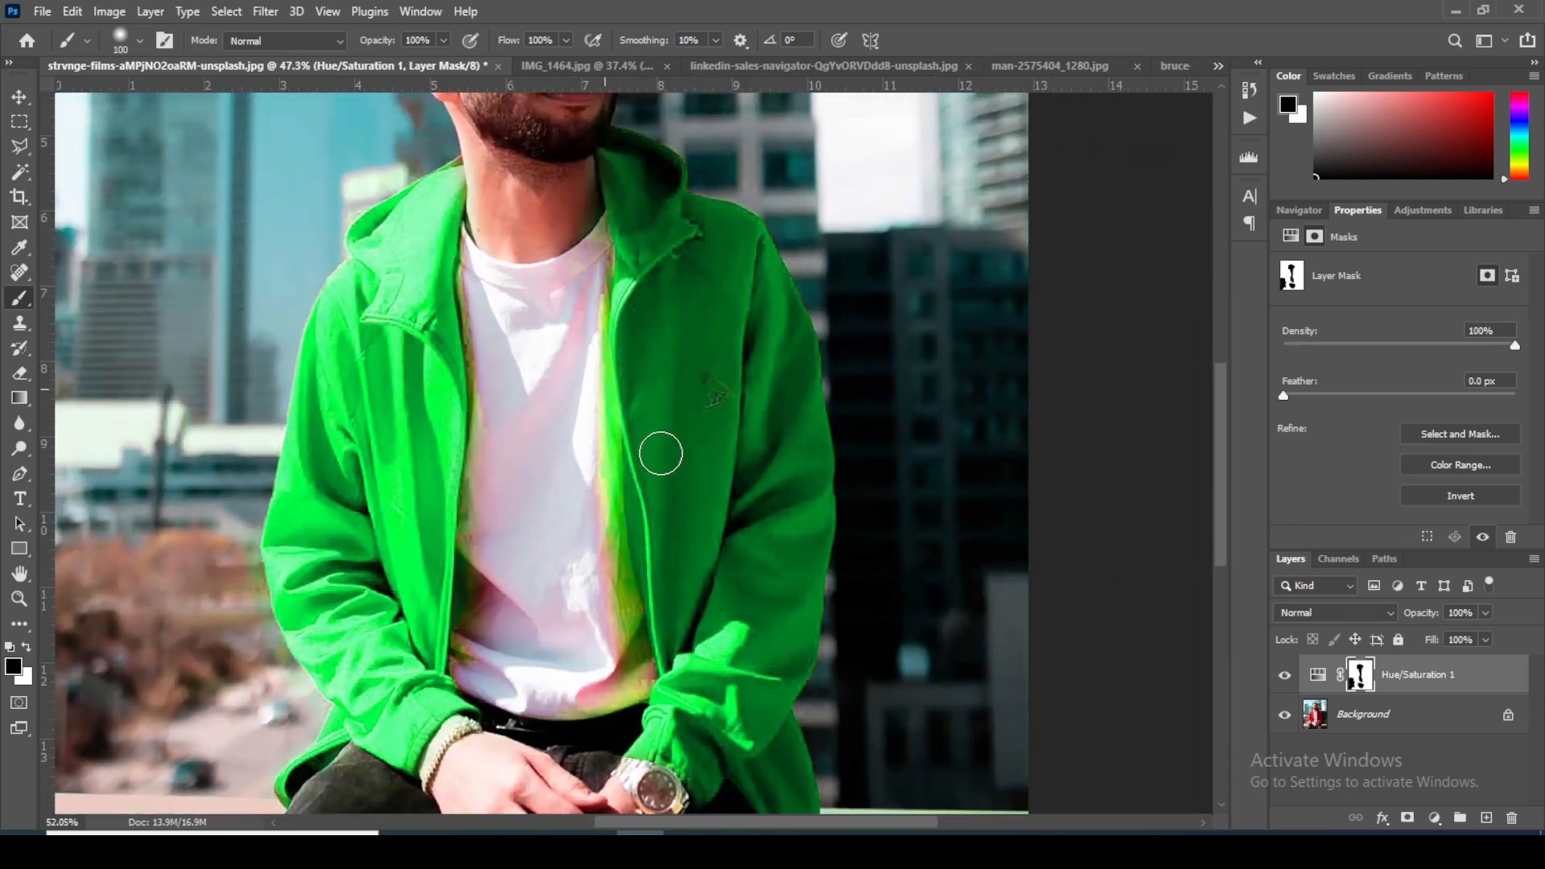
Step: Take a last look at the recolored green jacket and switch to the IMG_1464.jpg document
scroll(660, 453, up, 6)
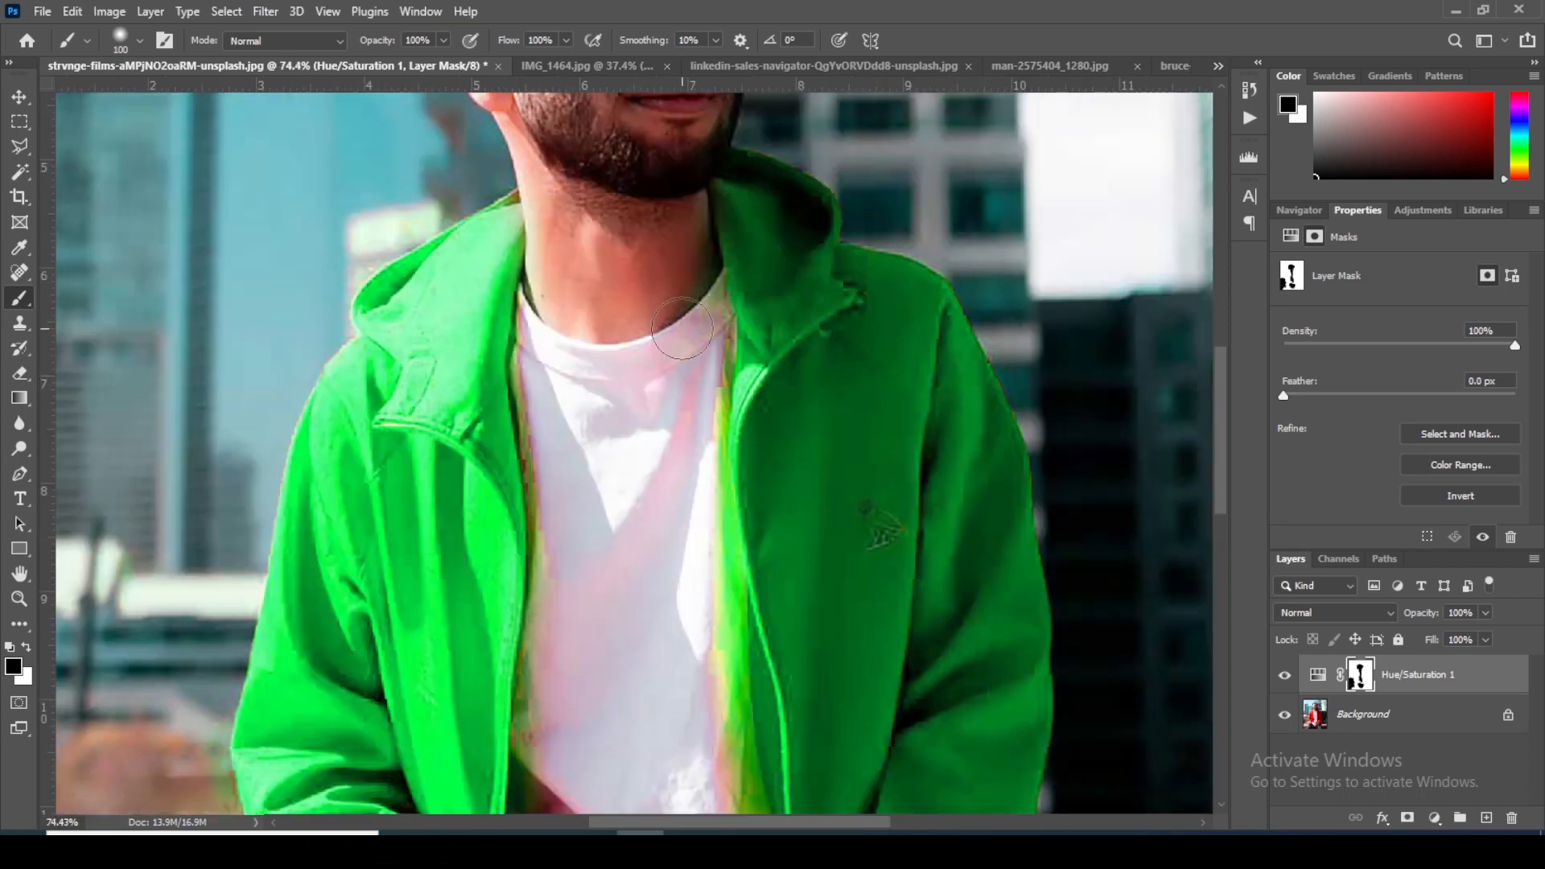
key(v)
scroll(673, 308, down, 4)
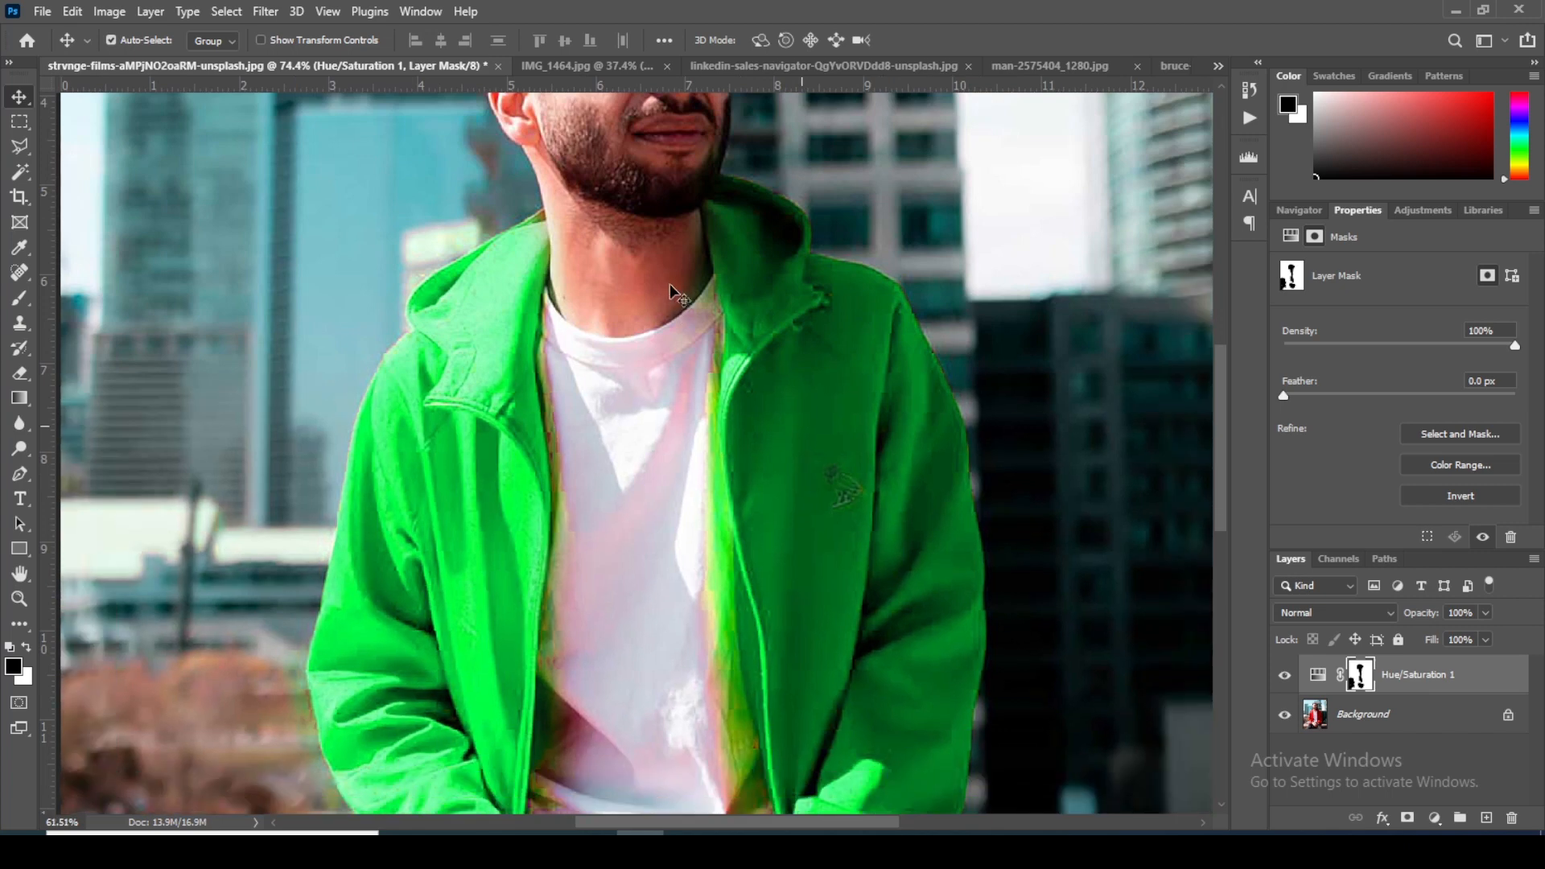
scroll(708, 418, down, 2)
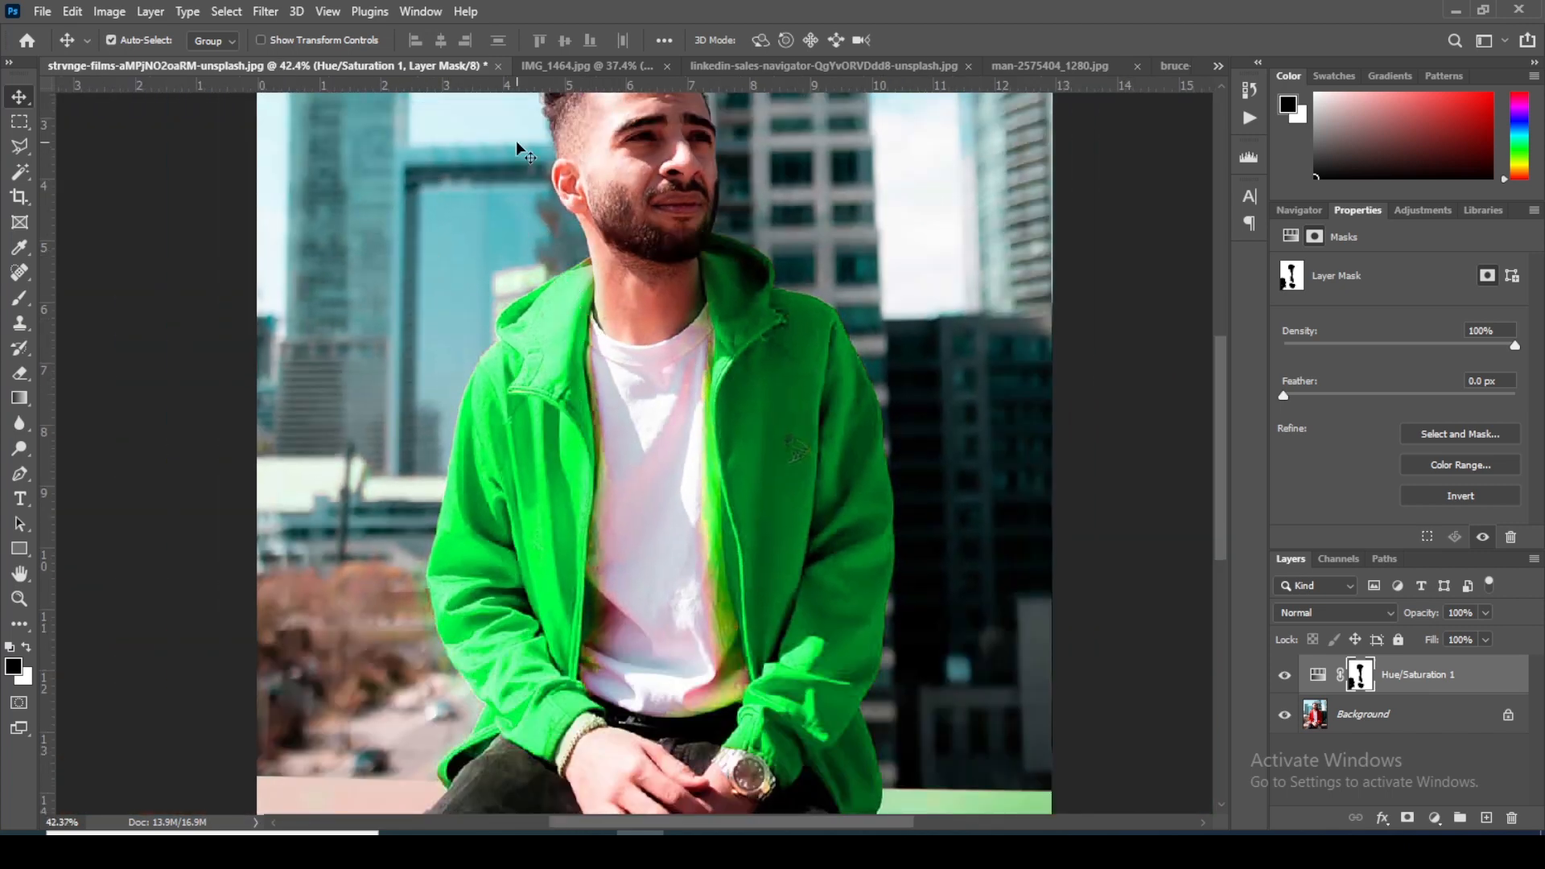
click(569, 66)
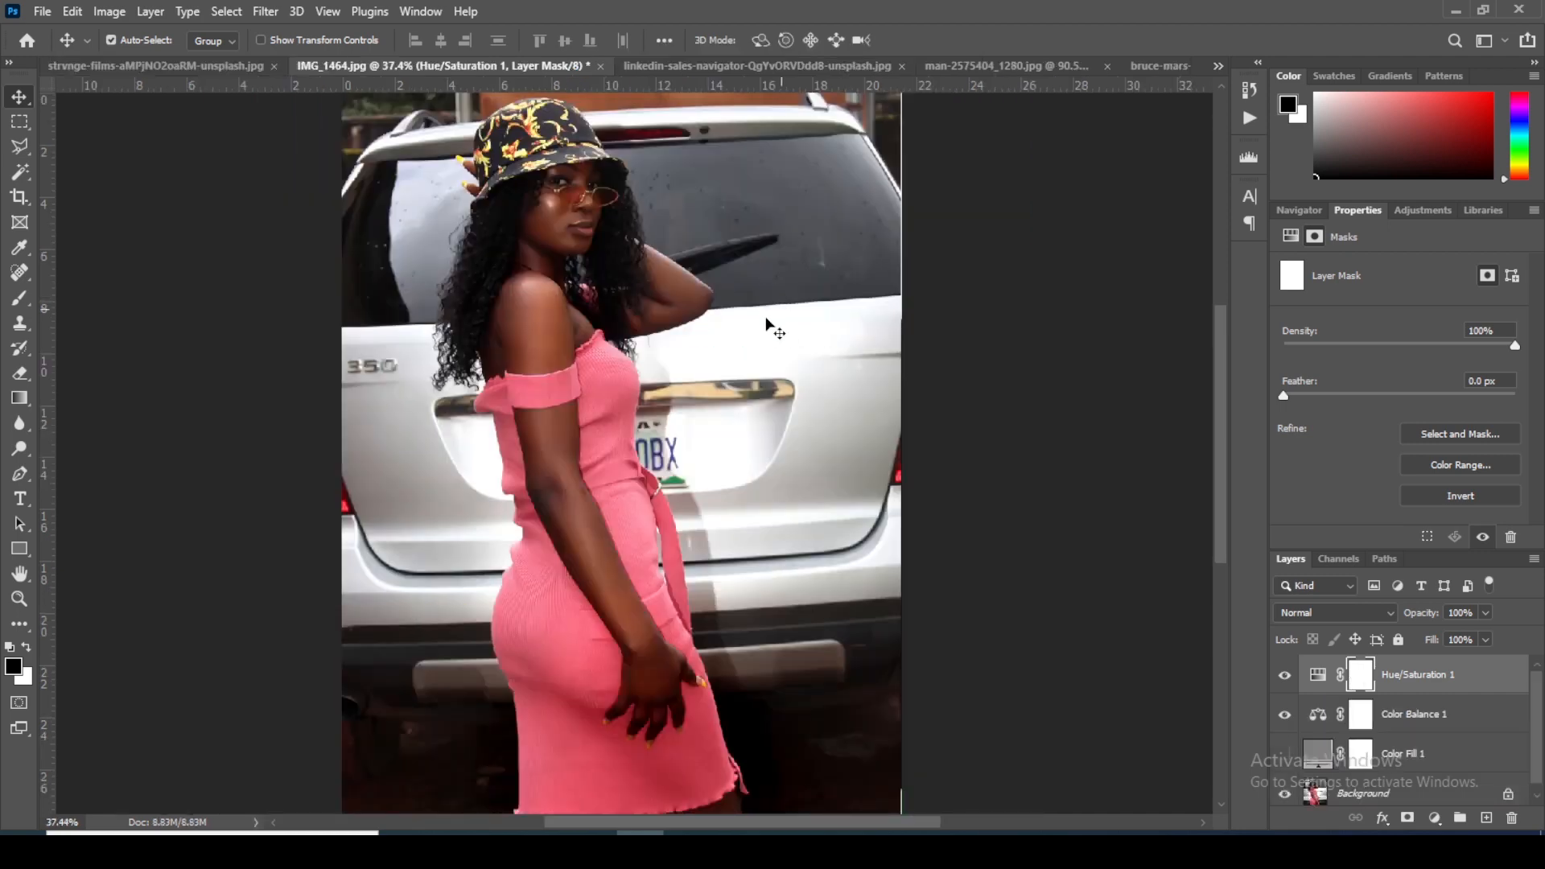
Step: Delete the Hue/Saturation 1 and Color Balance 1 adjustment layers from IMG_1464.jpg
scroll(603, 426, up, 2)
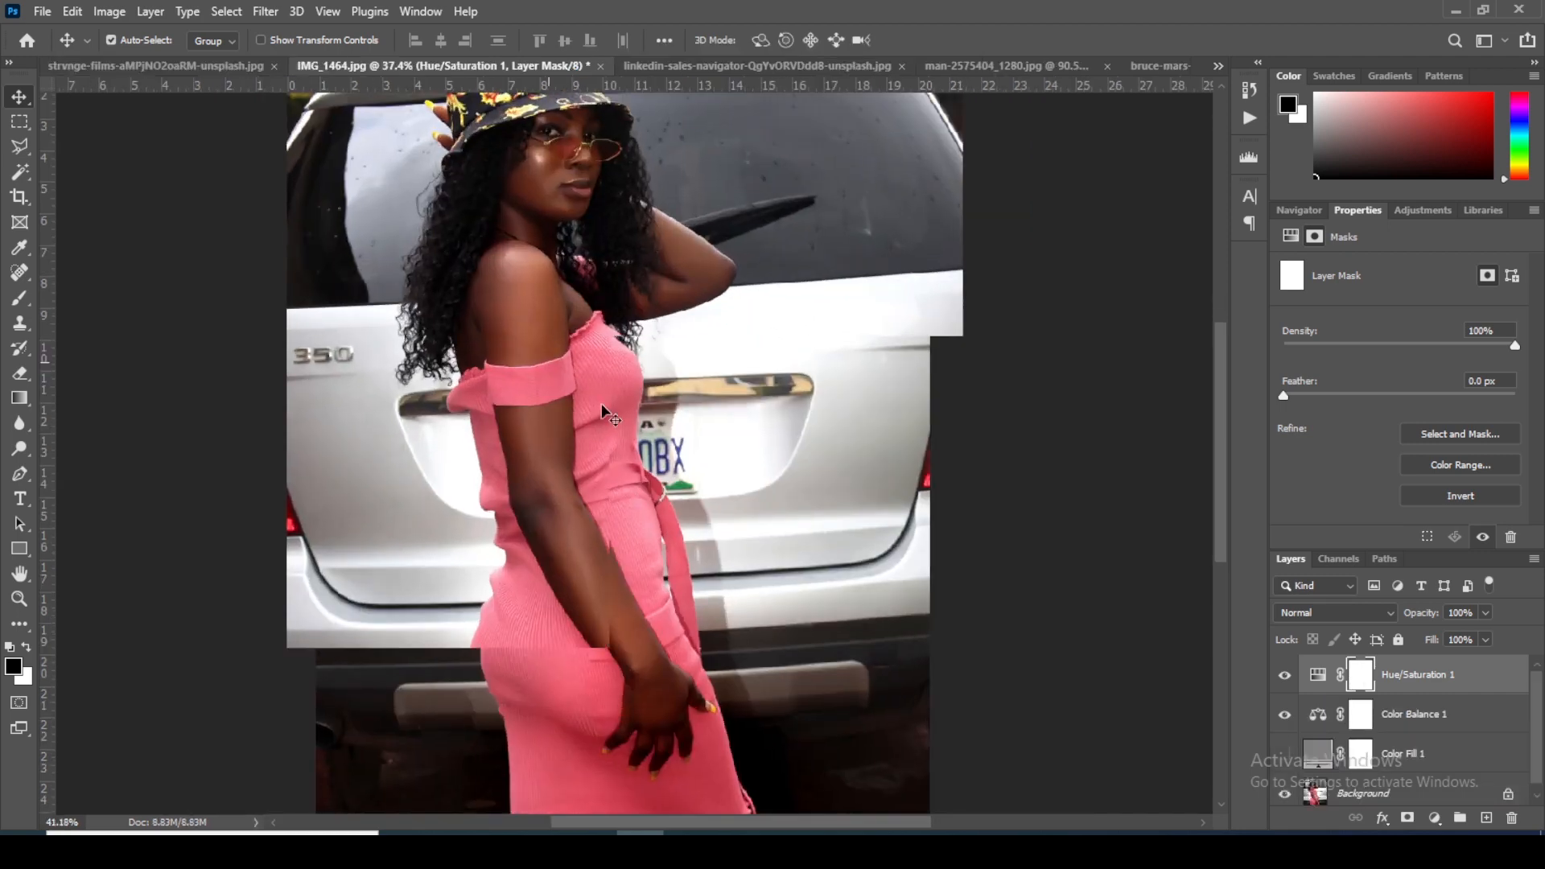
scroll(603, 426, down, 3)
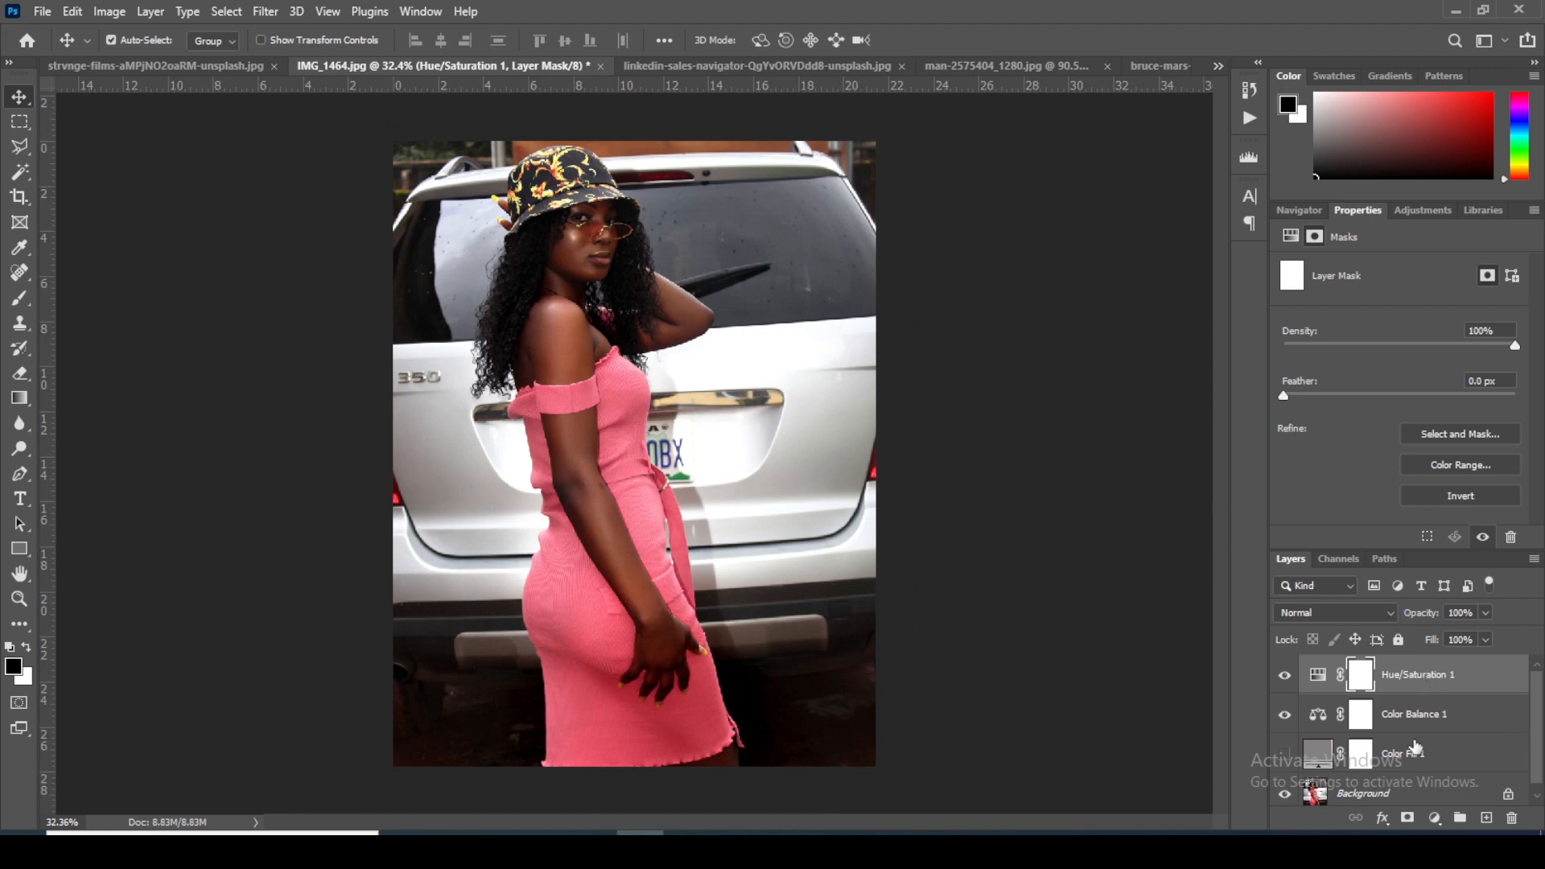
shift+click(1419, 761)
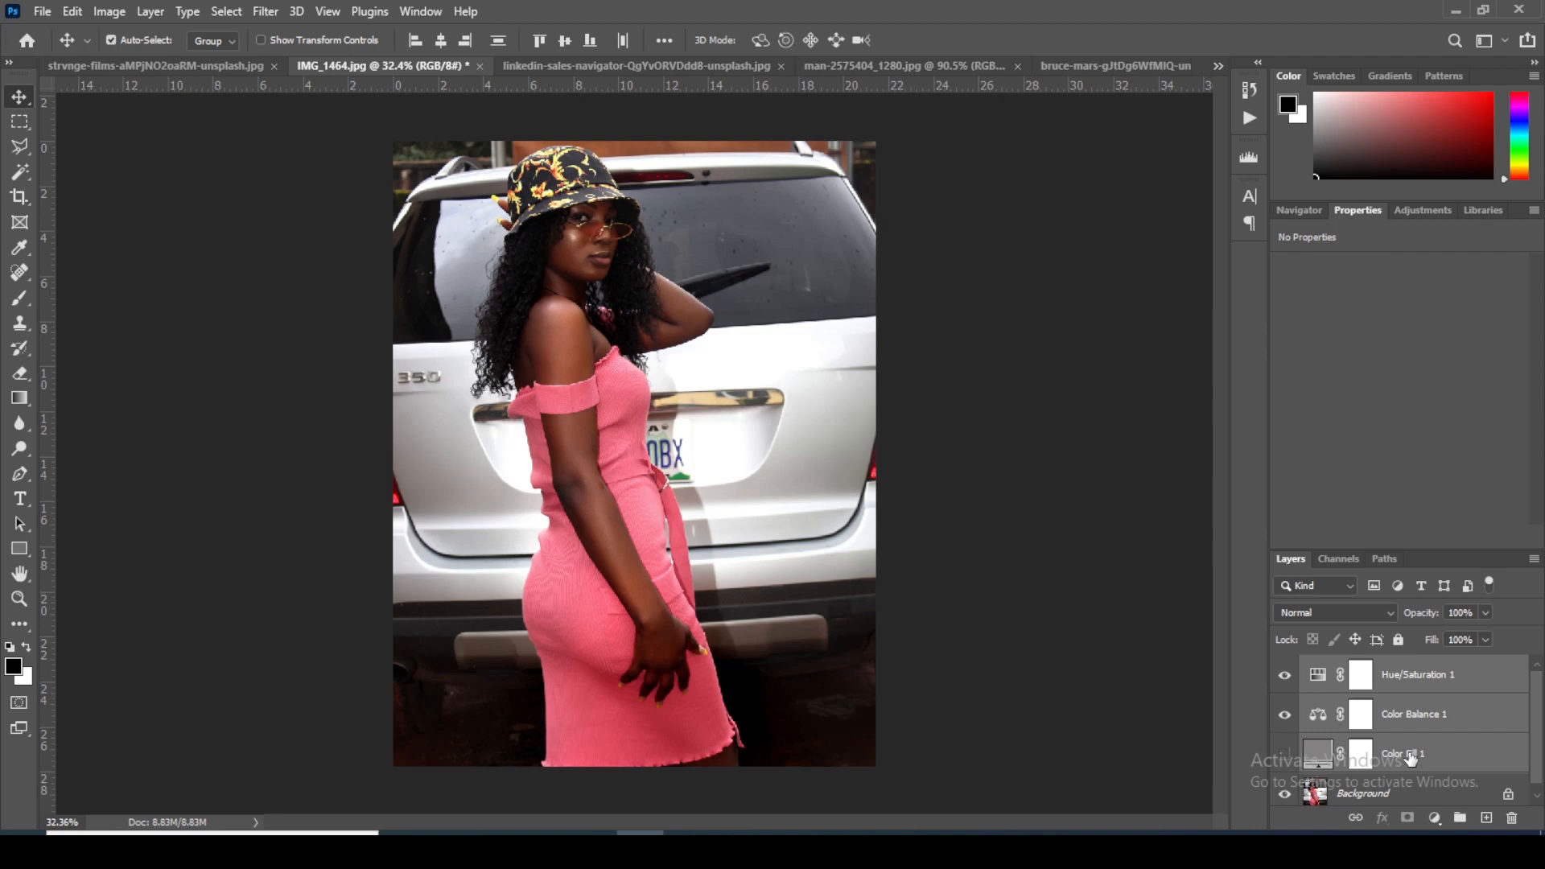
click(1418, 718)
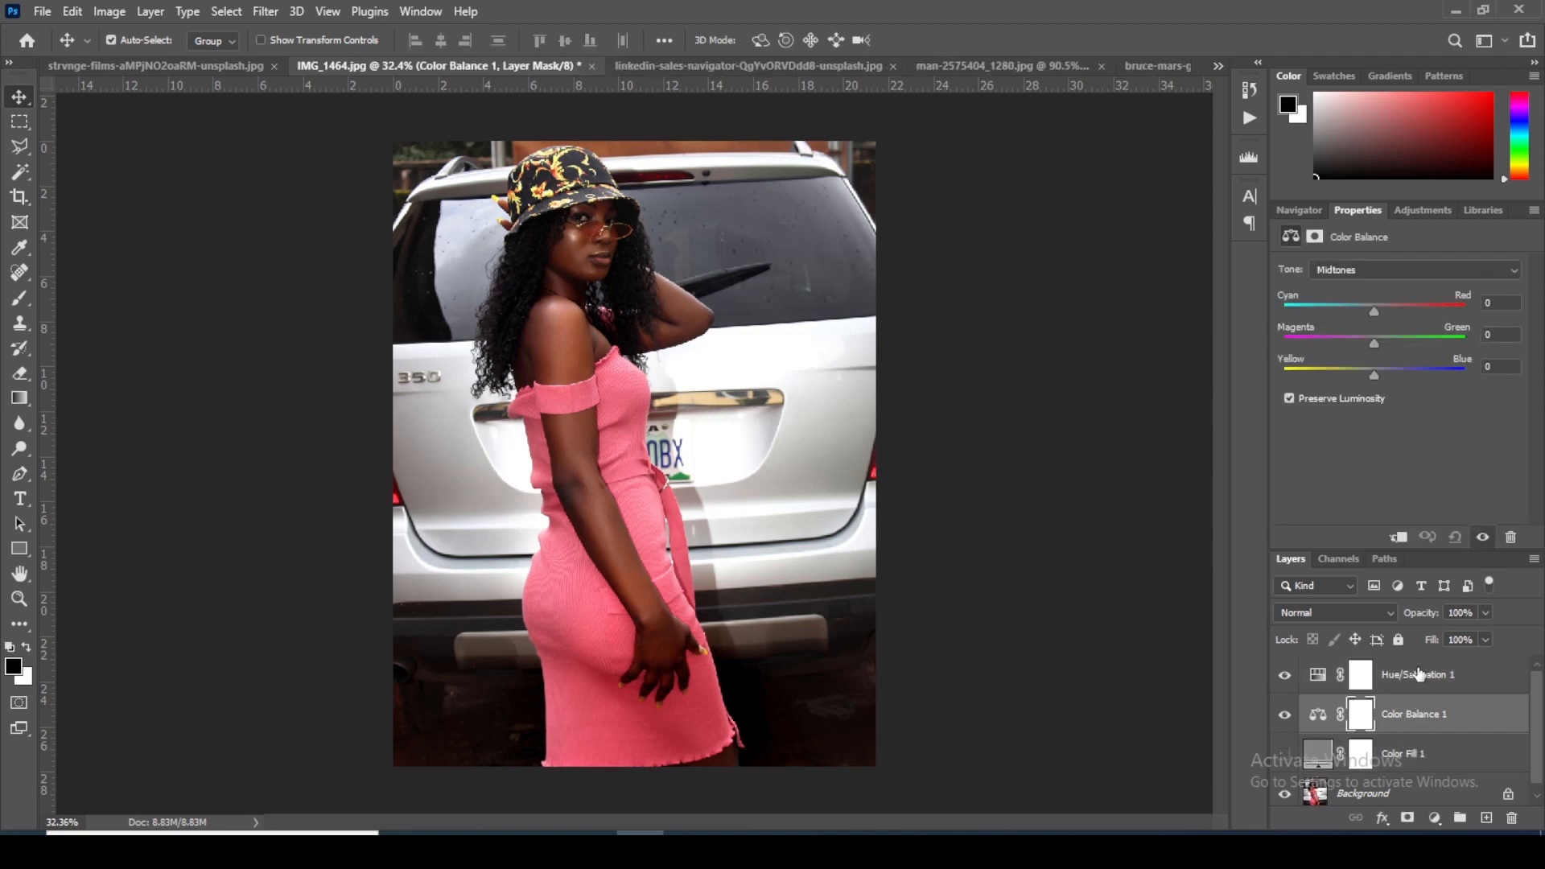
shift+click(1418, 675)
key(Delete)
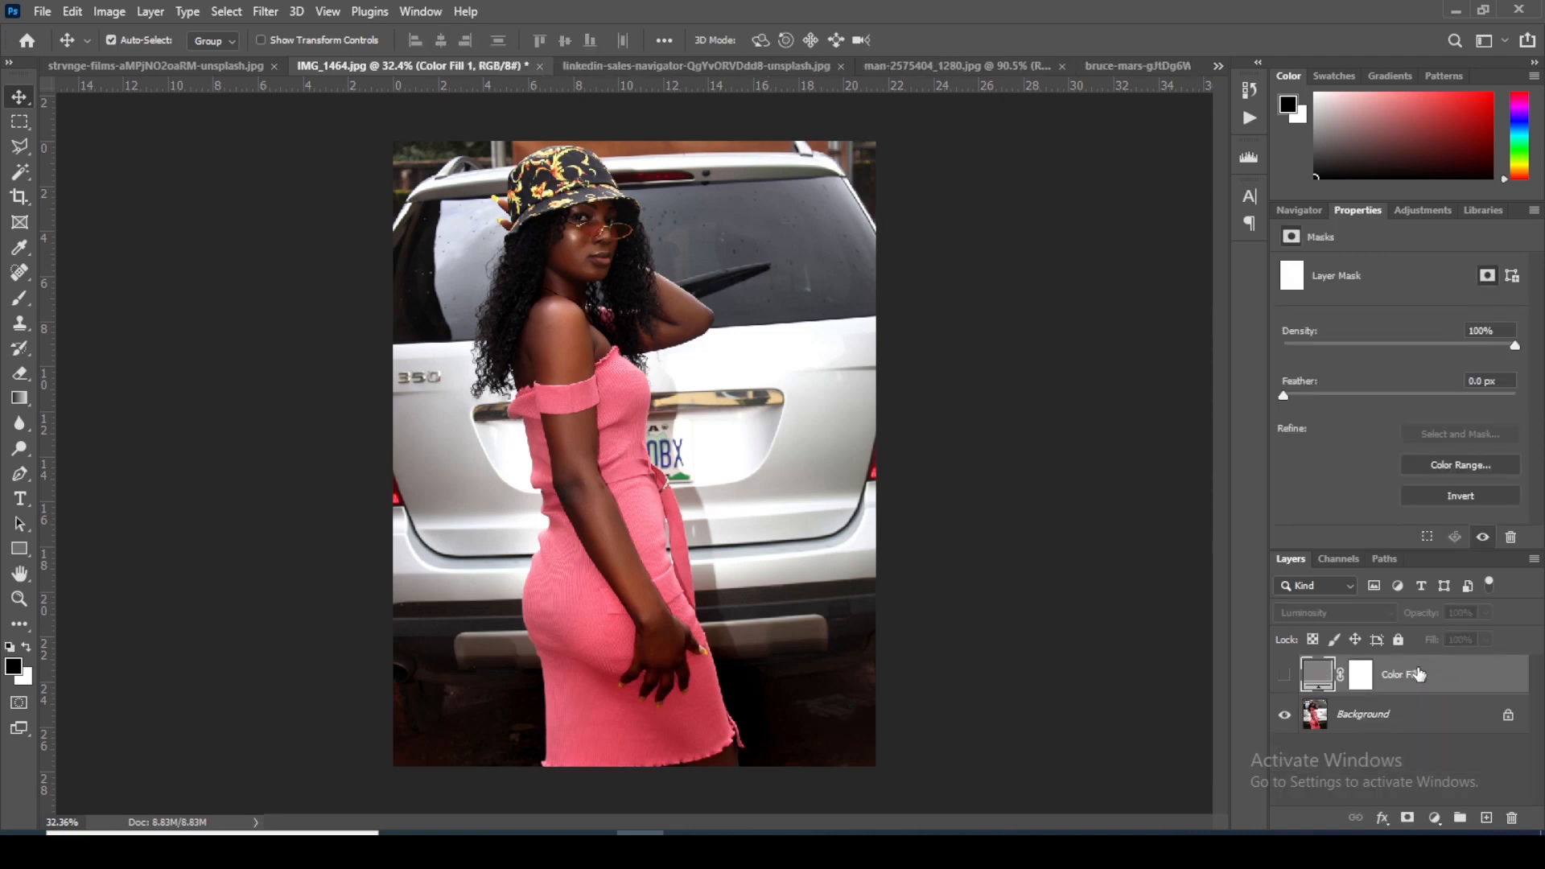
Step: Examine the woman's skin, pink dress and hat against the silver car at close range
scroll(583, 283, up, 5)
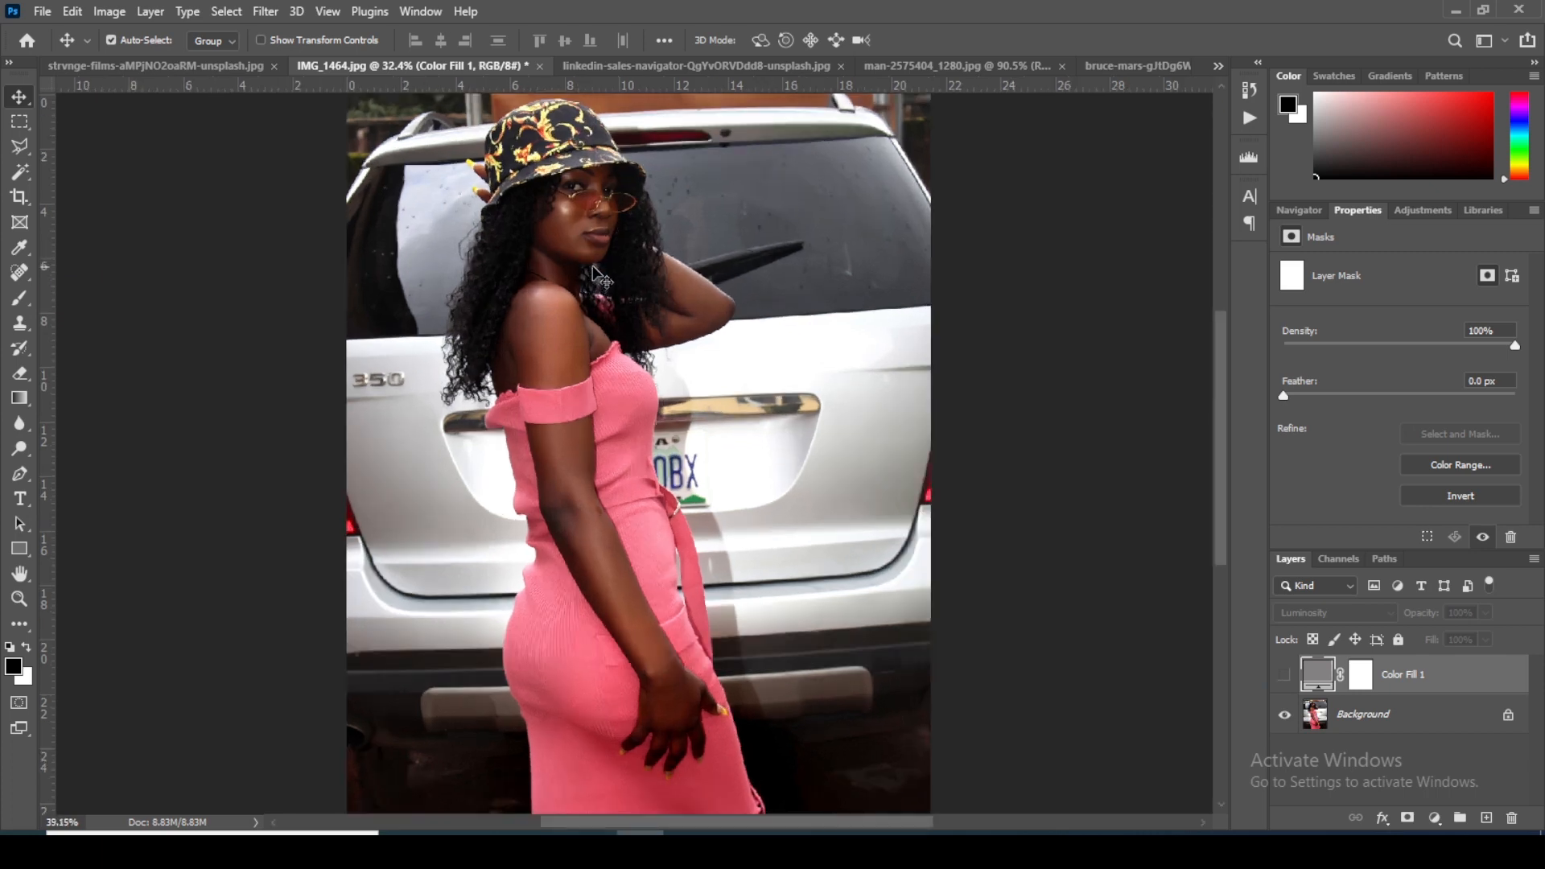
scroll(604, 289, up, 3)
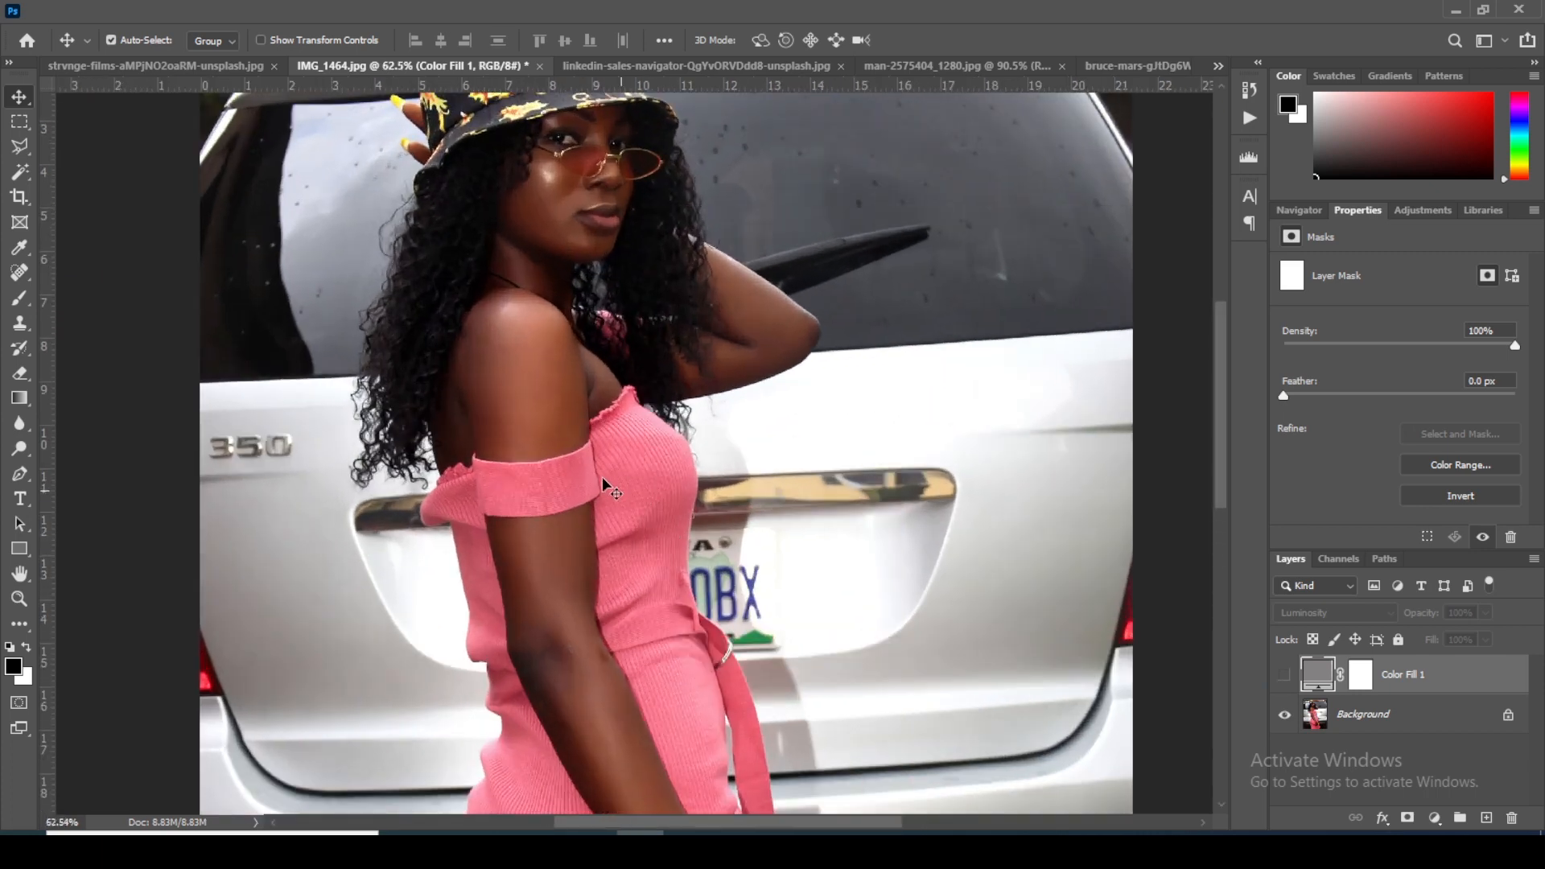
scroll(694, 305, down, 3)
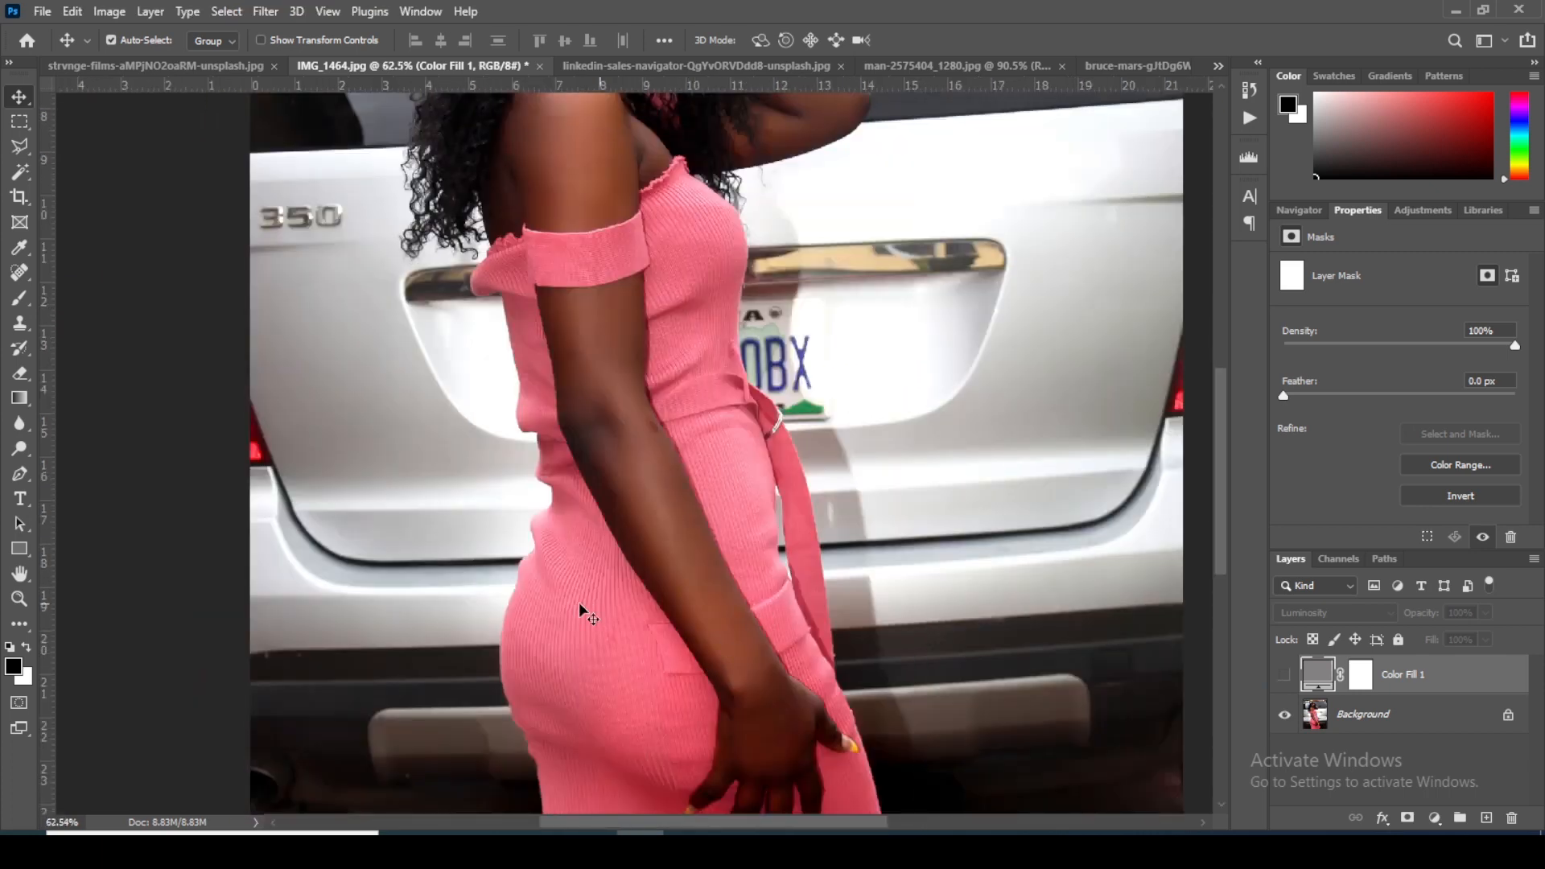
scroll(717, 448, up, 3)
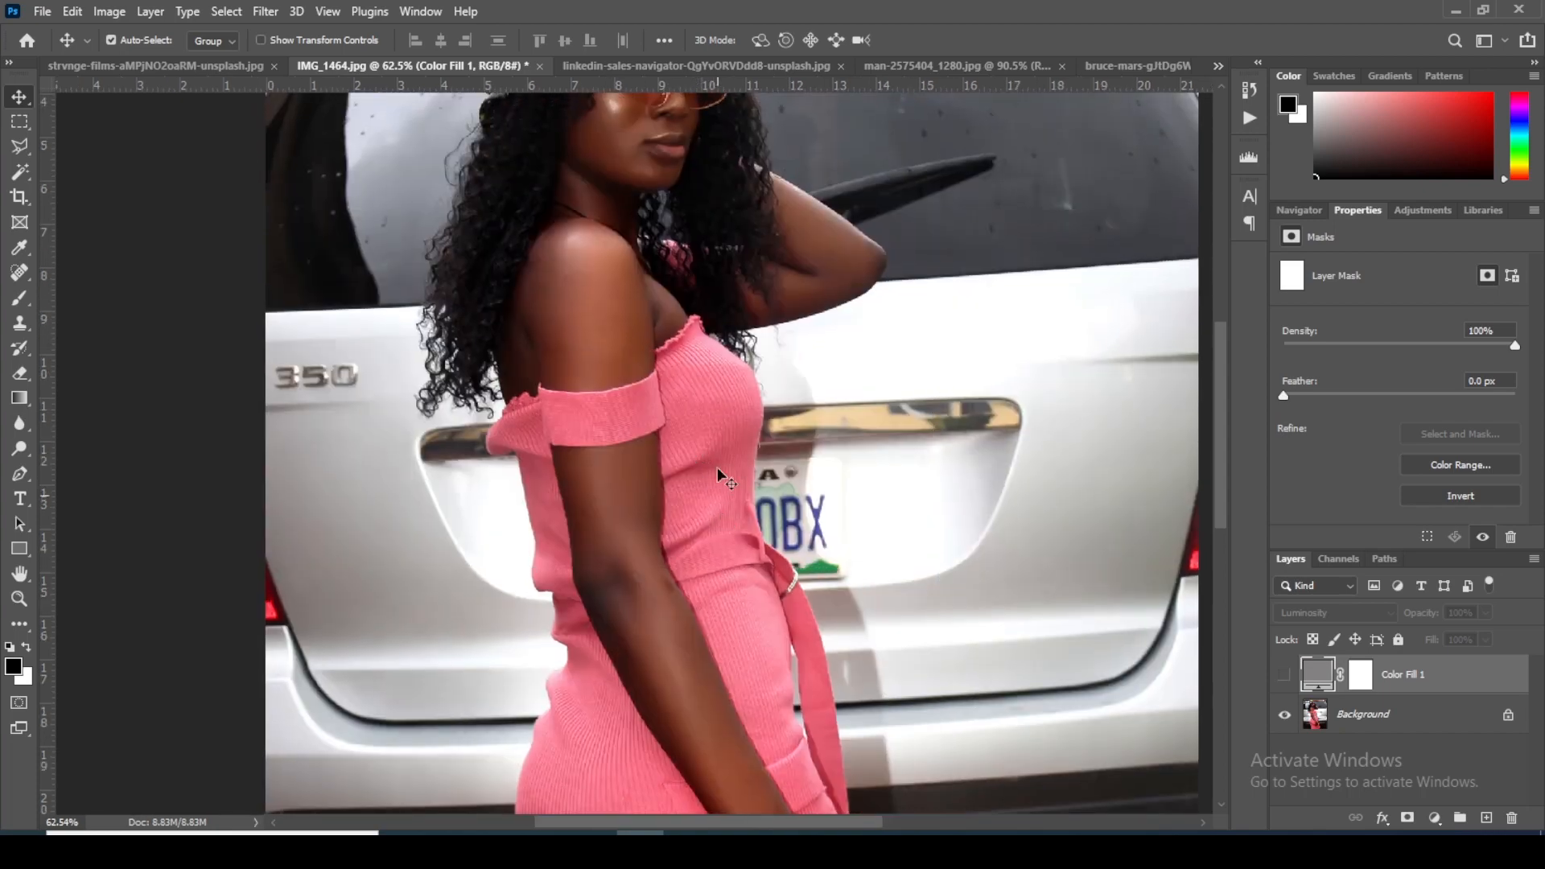
scroll(721, 585, up, 3)
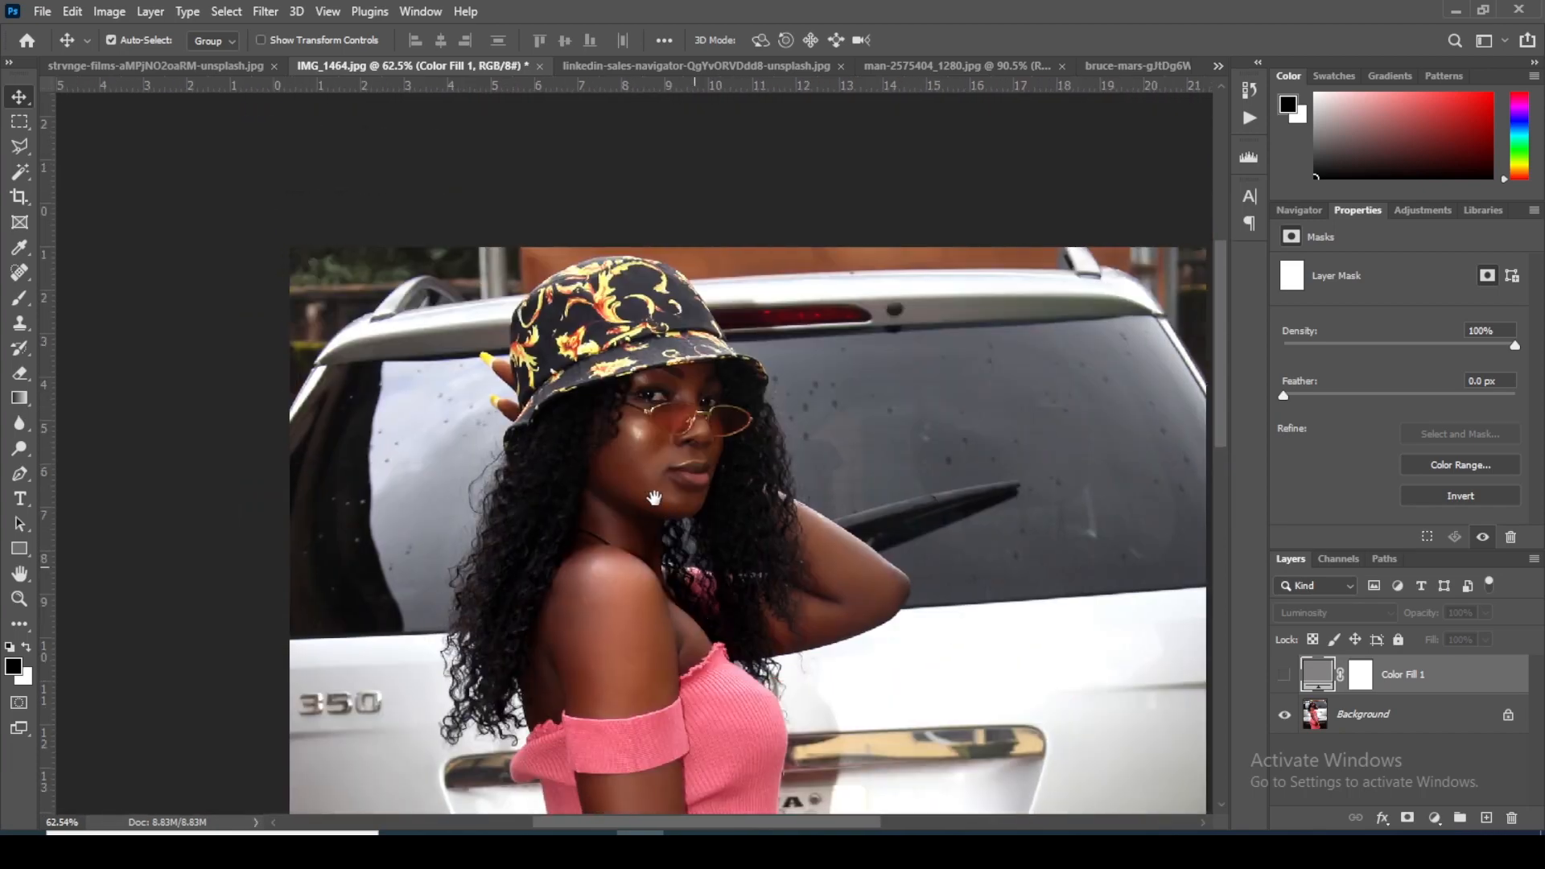
scroll(657, 488, down, 4)
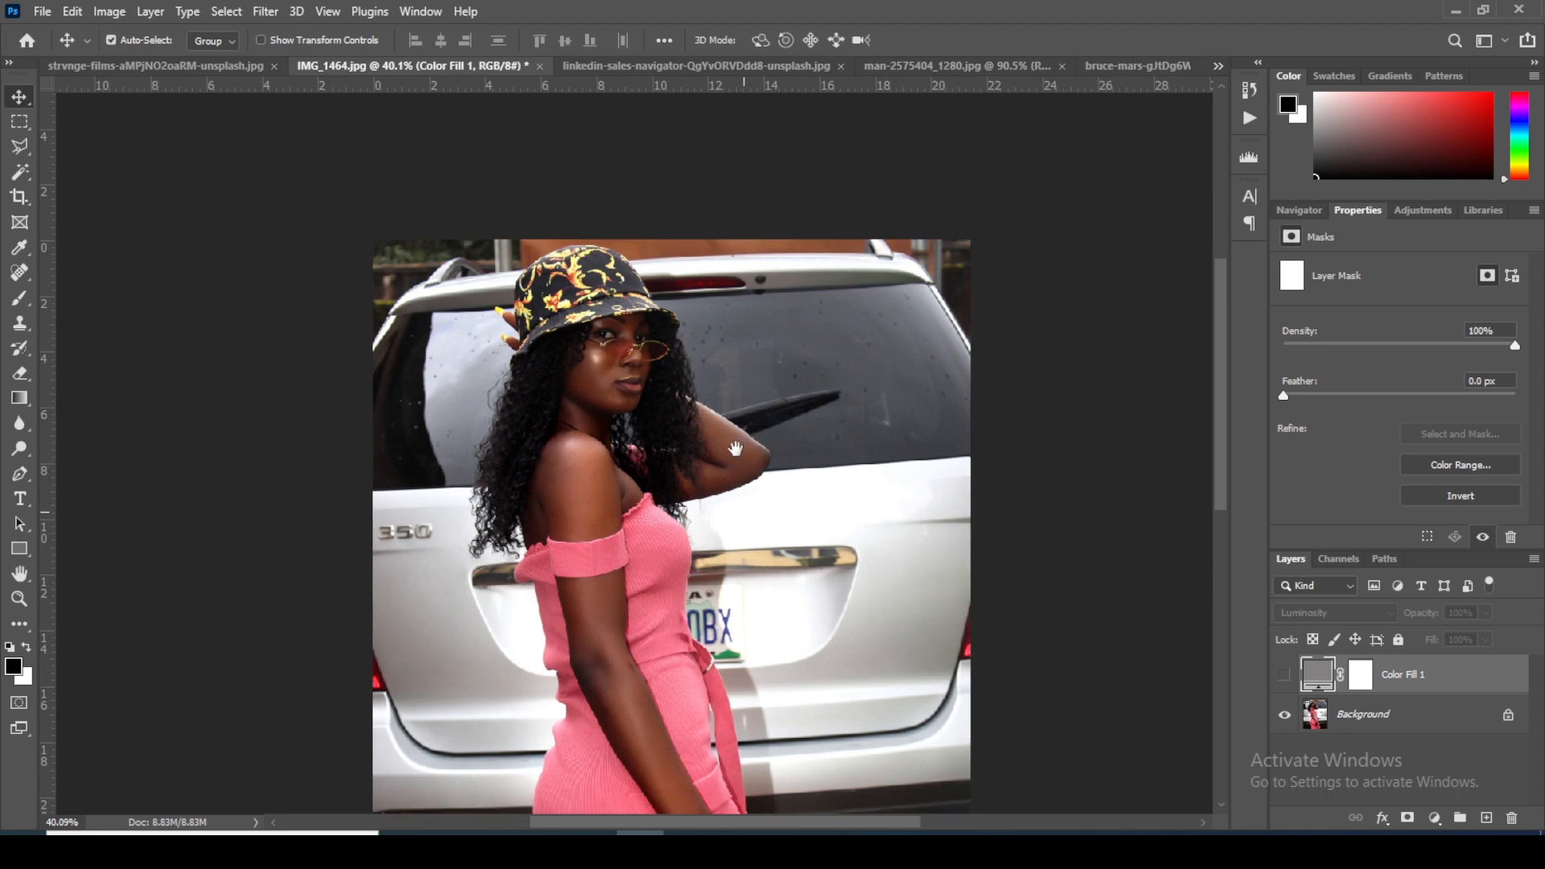
drag(730, 435, 719, 421)
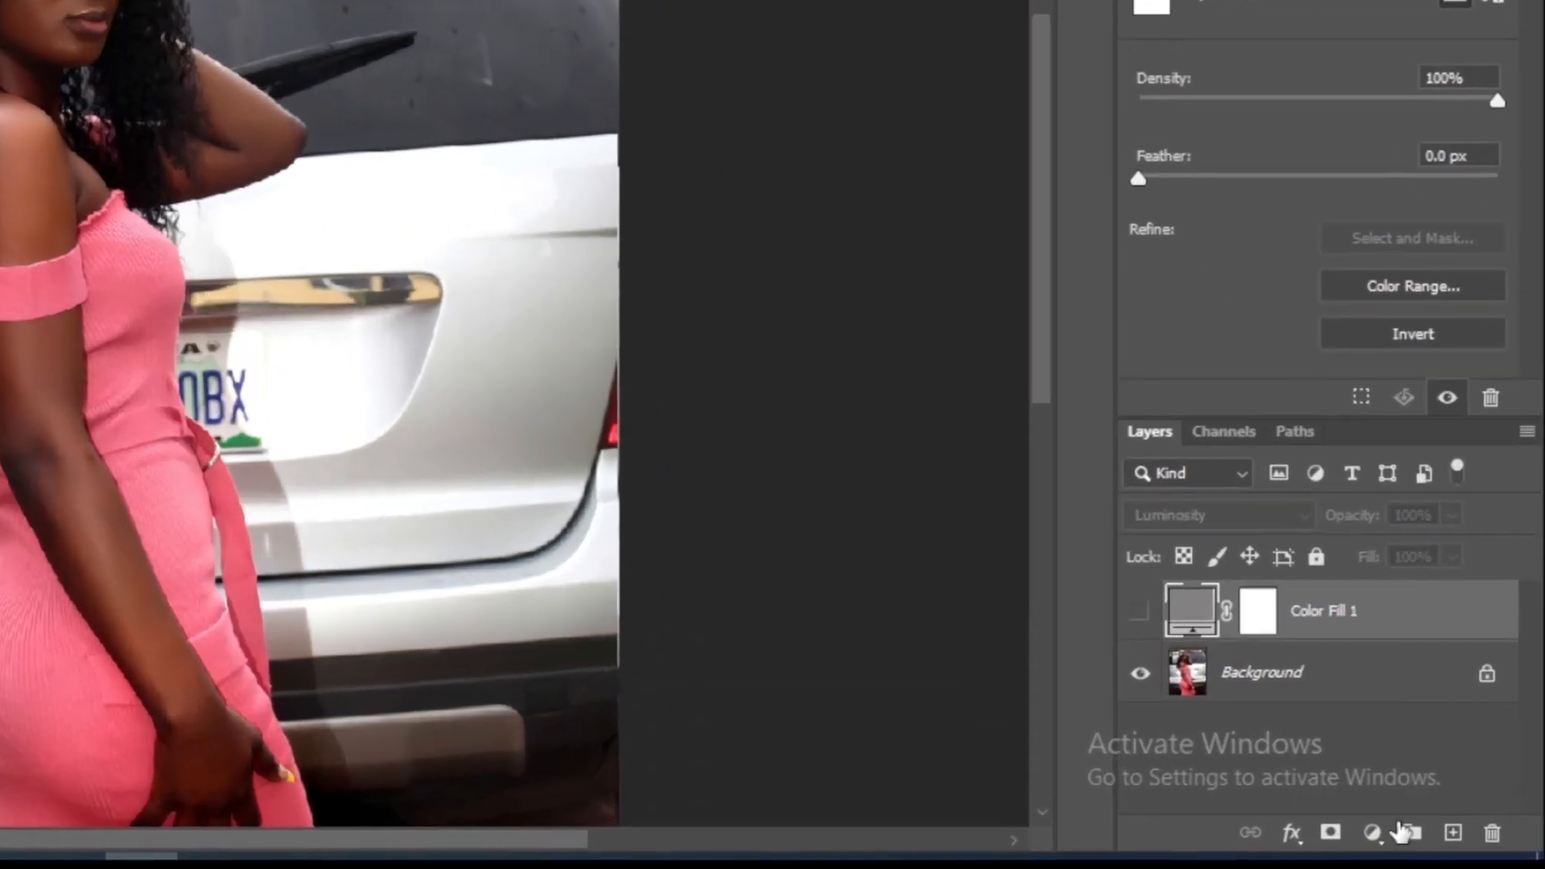
Step: Add a Solid Color fill layer over the photo in mid gray, hex 817e7e
click(1435, 818)
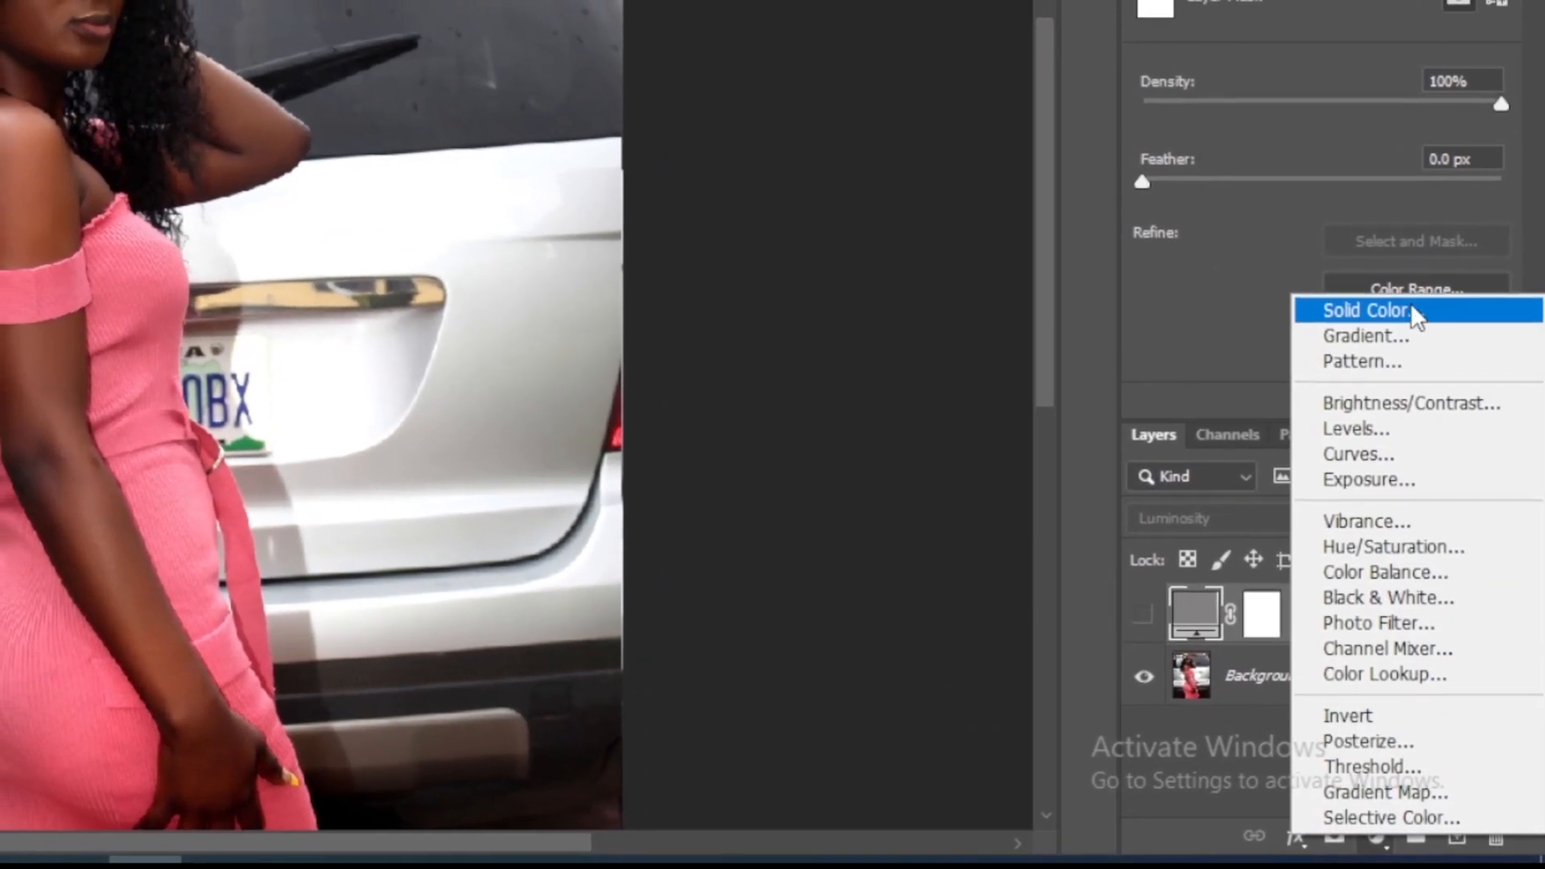
click(1401, 304)
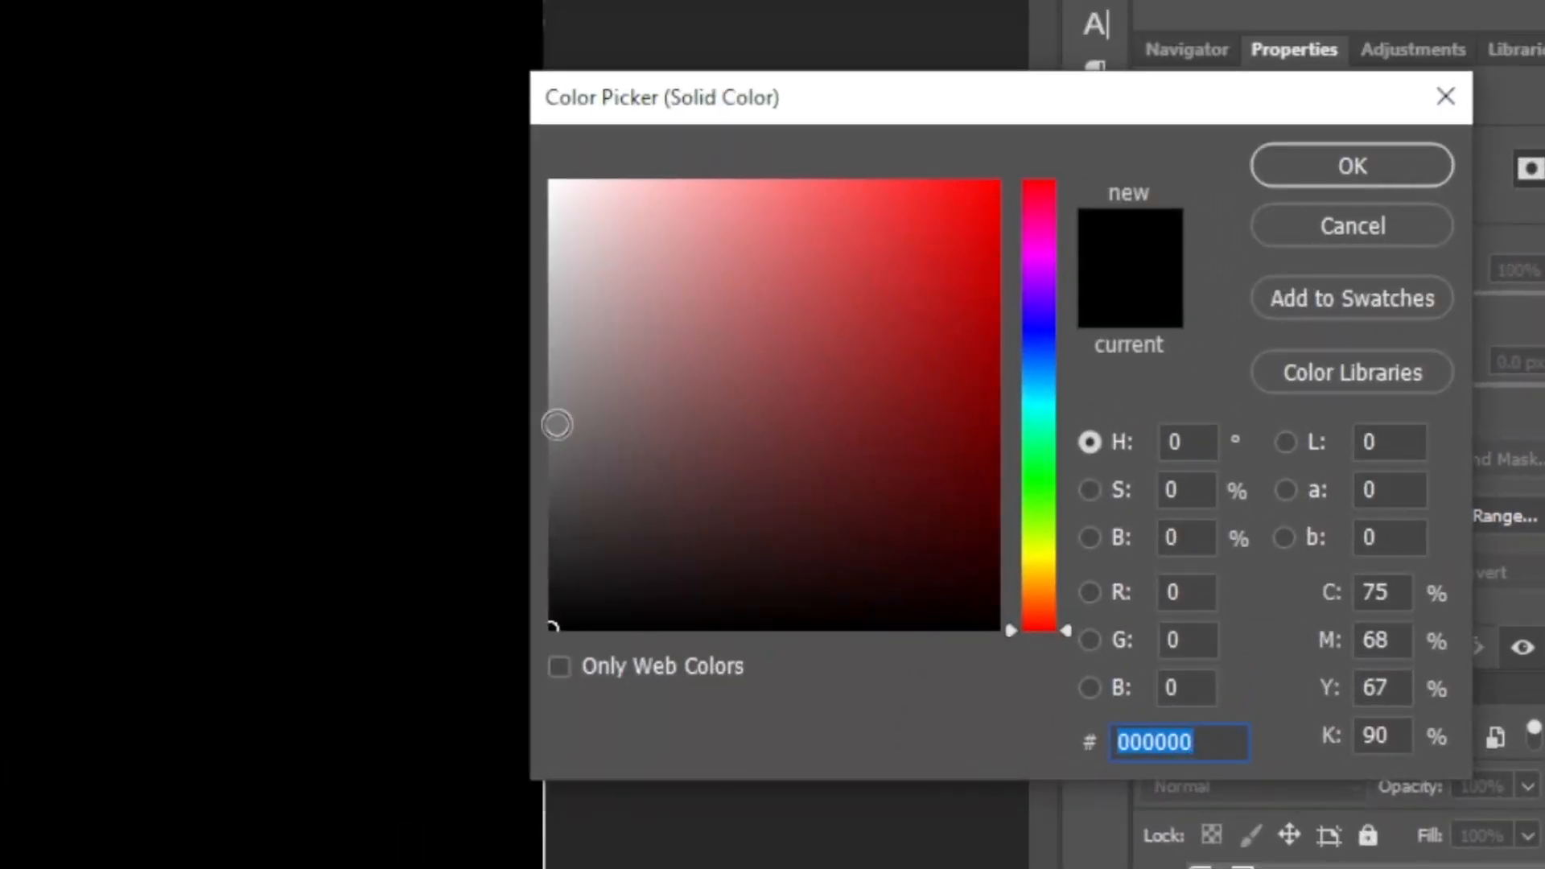
click(560, 402)
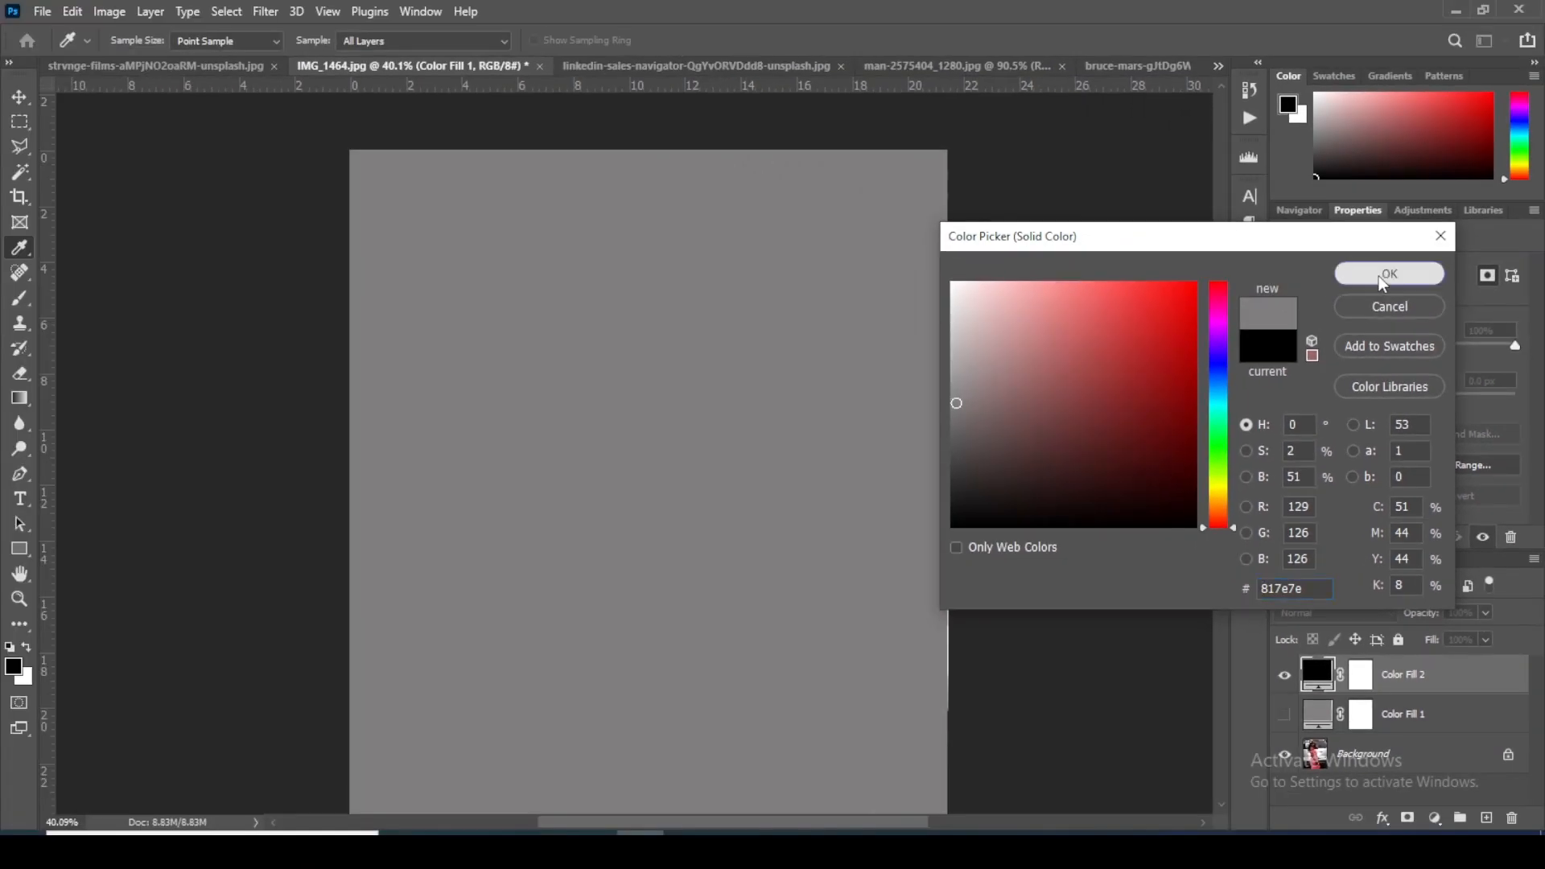
click(1340, 169)
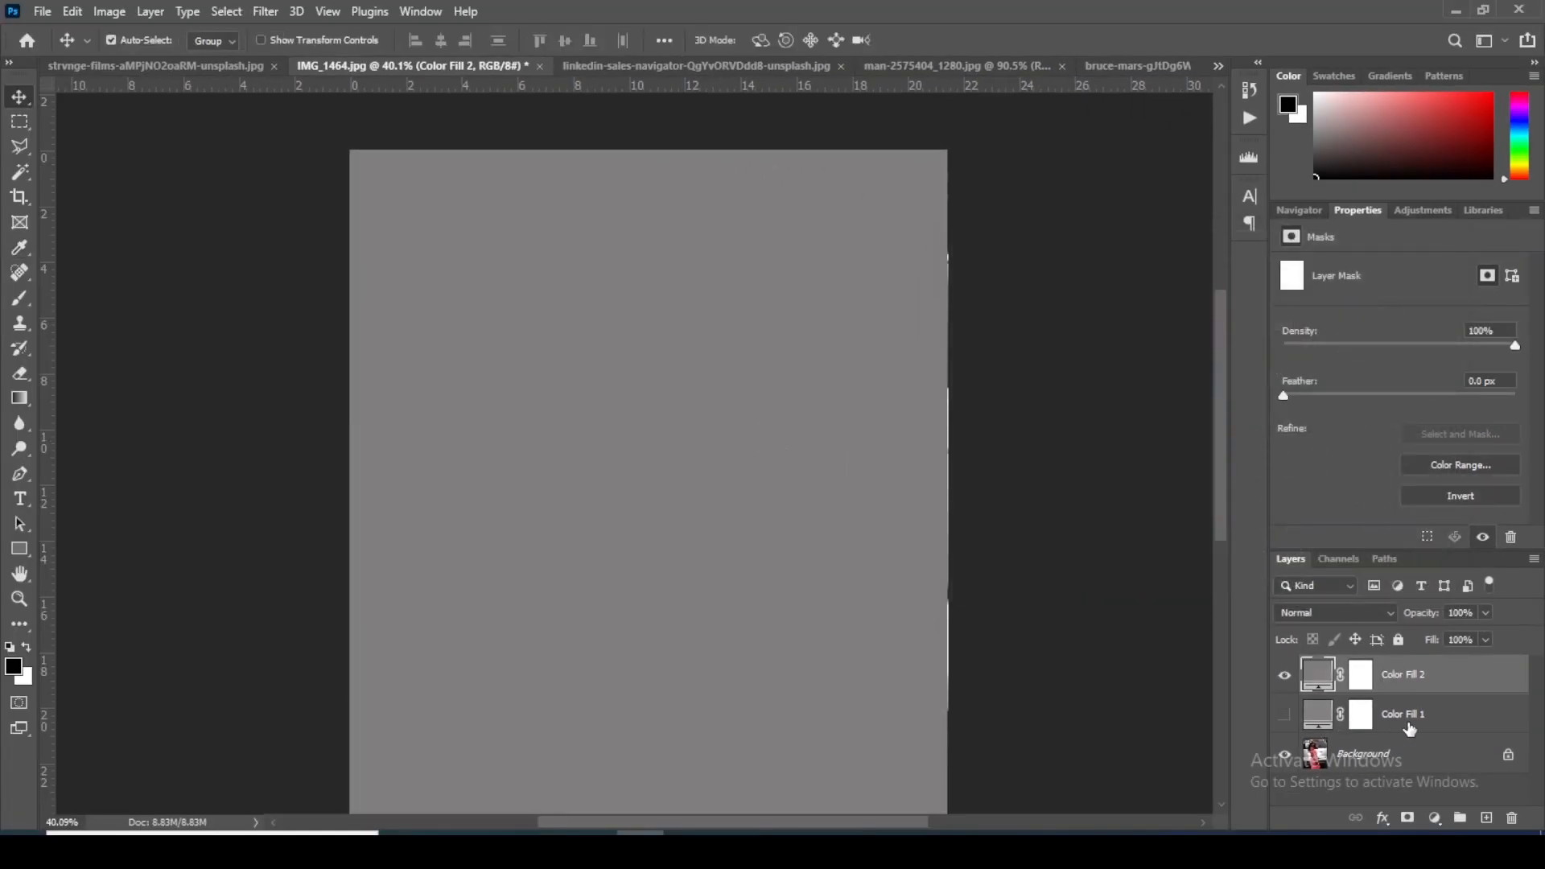
Step: Delete the old hidden Color Fill 1 layer and set the new gray fill layer's blend mode to Luminosity
click(1398, 722)
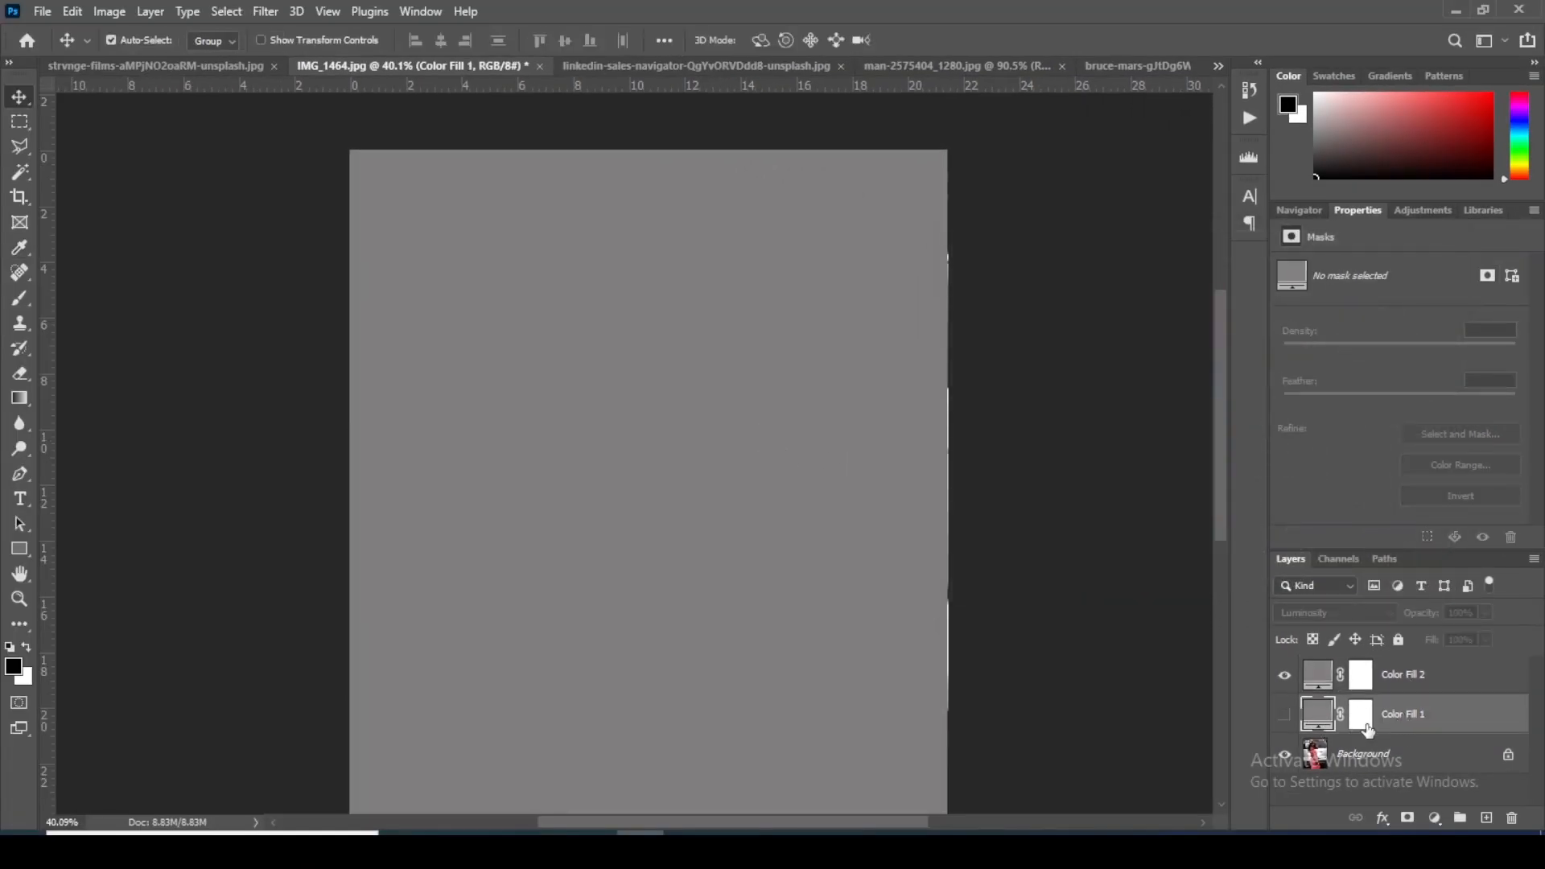
key(Delete)
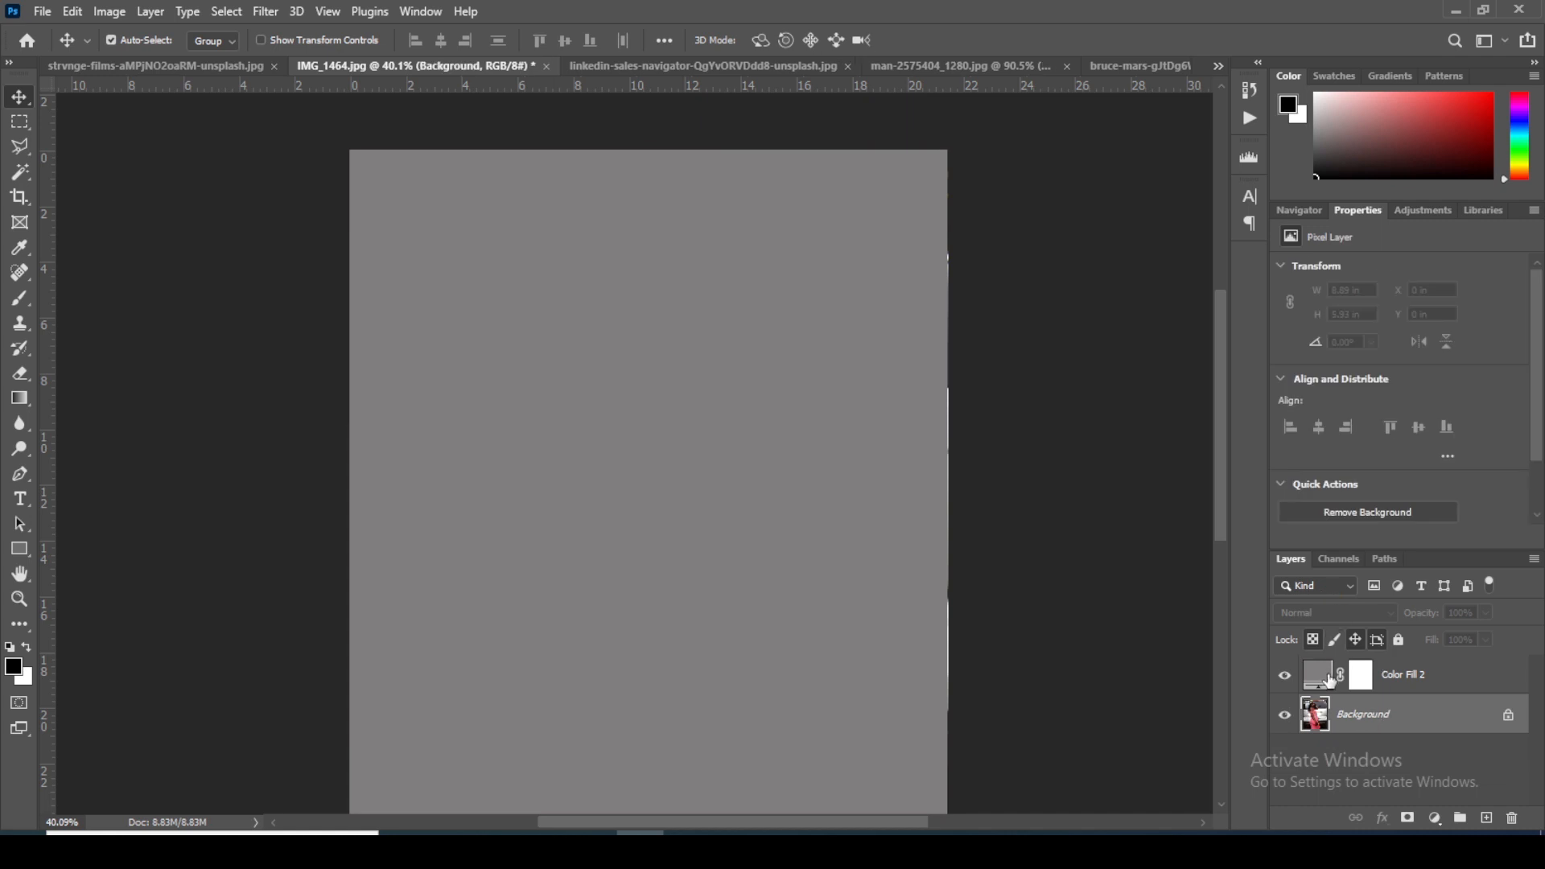
click(1398, 674)
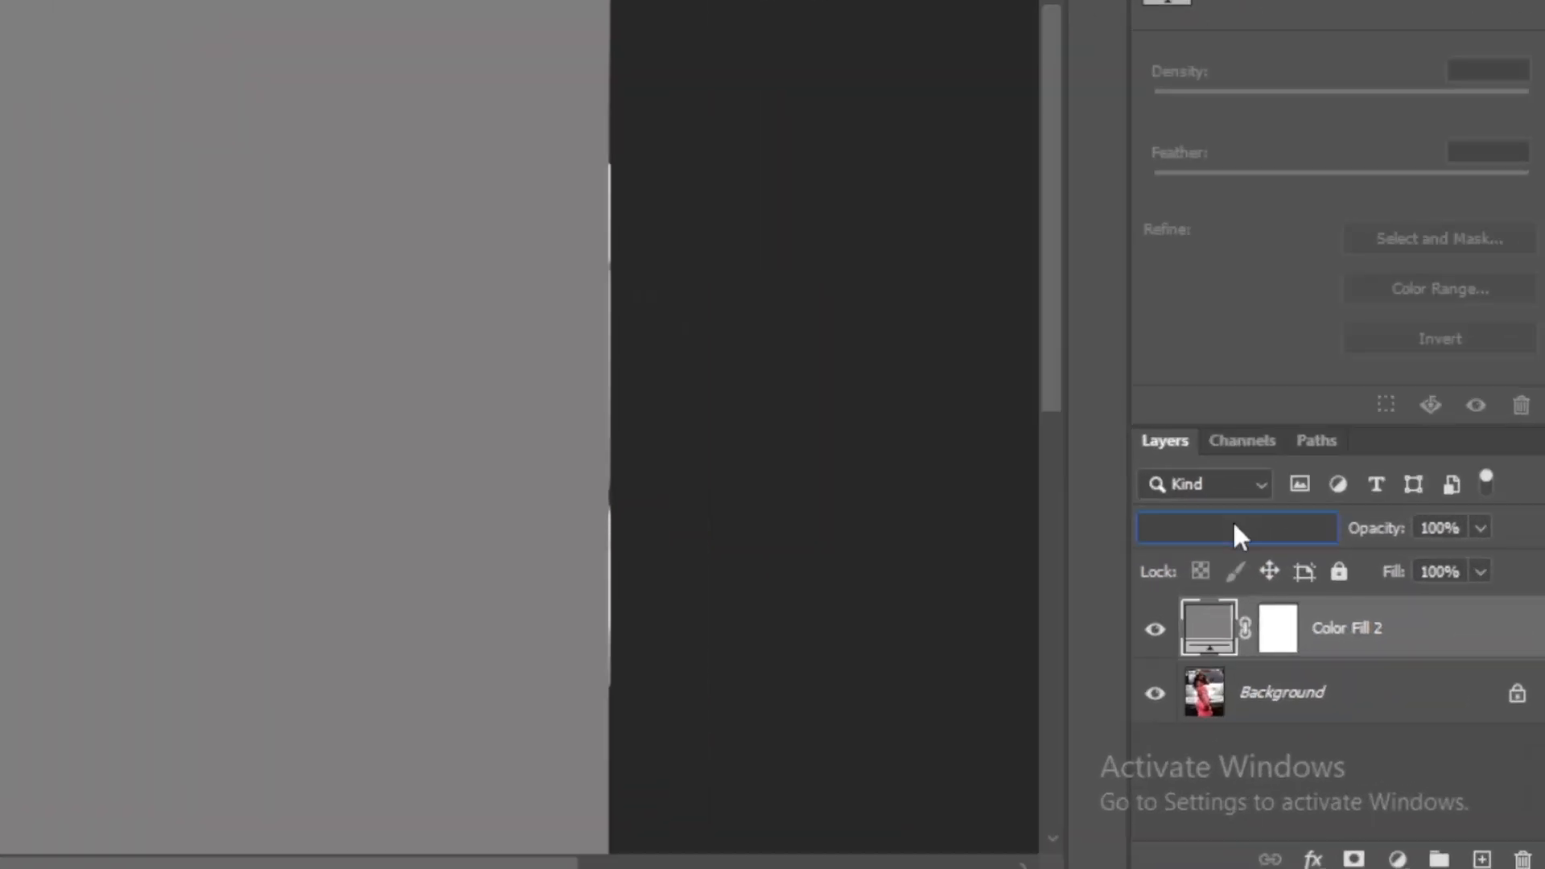
click(1331, 611)
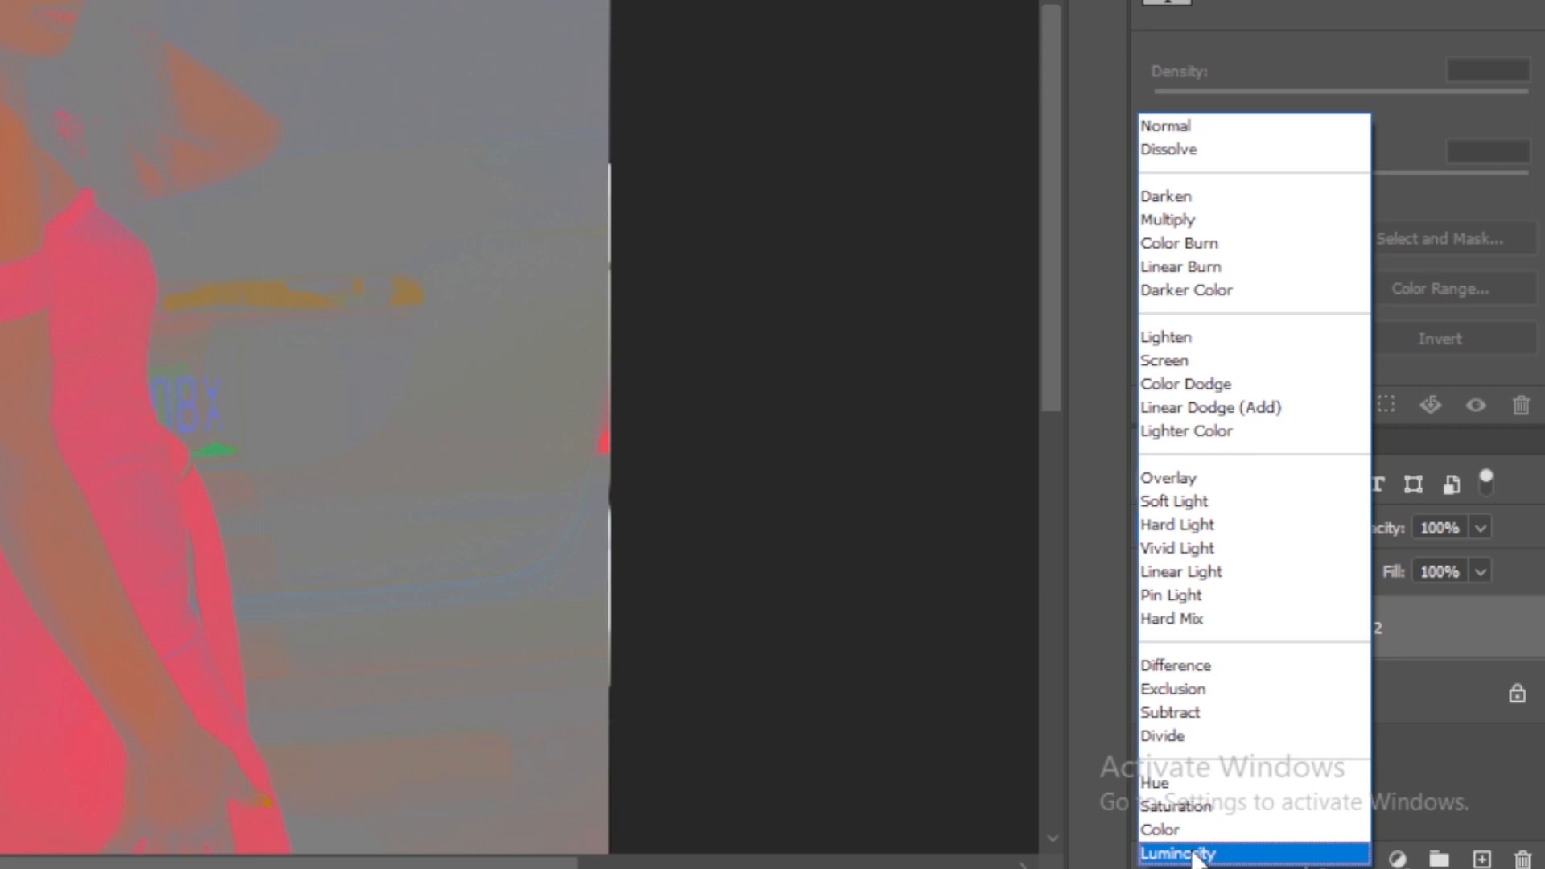
click(1183, 854)
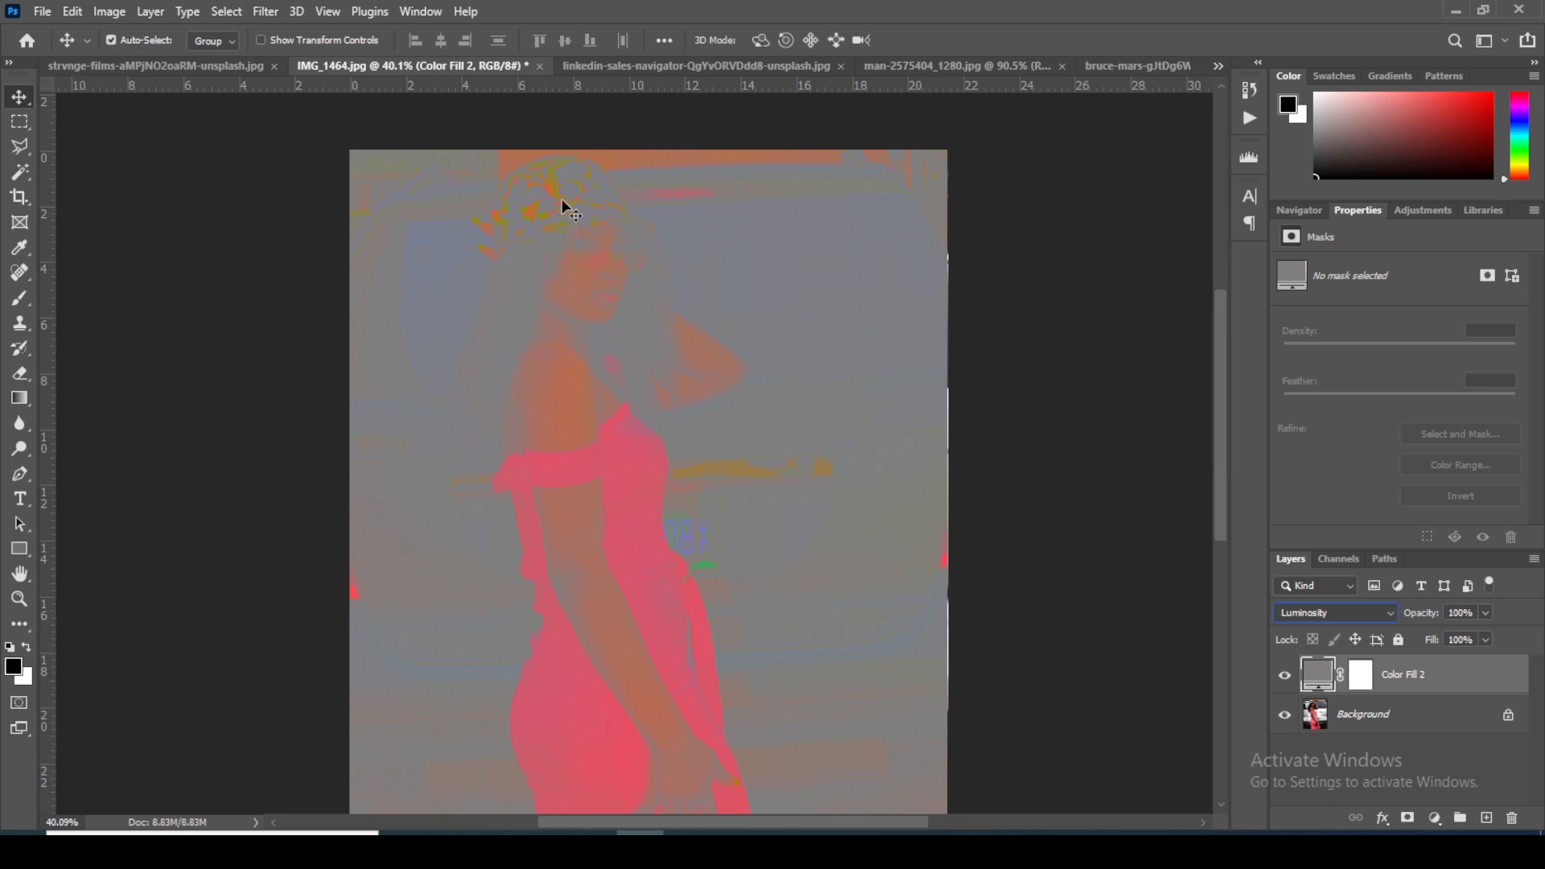
Step: Examine the flattened color areas of the skin, dress, hat and car window for differing hues
scroll(562, 200, up, 5)
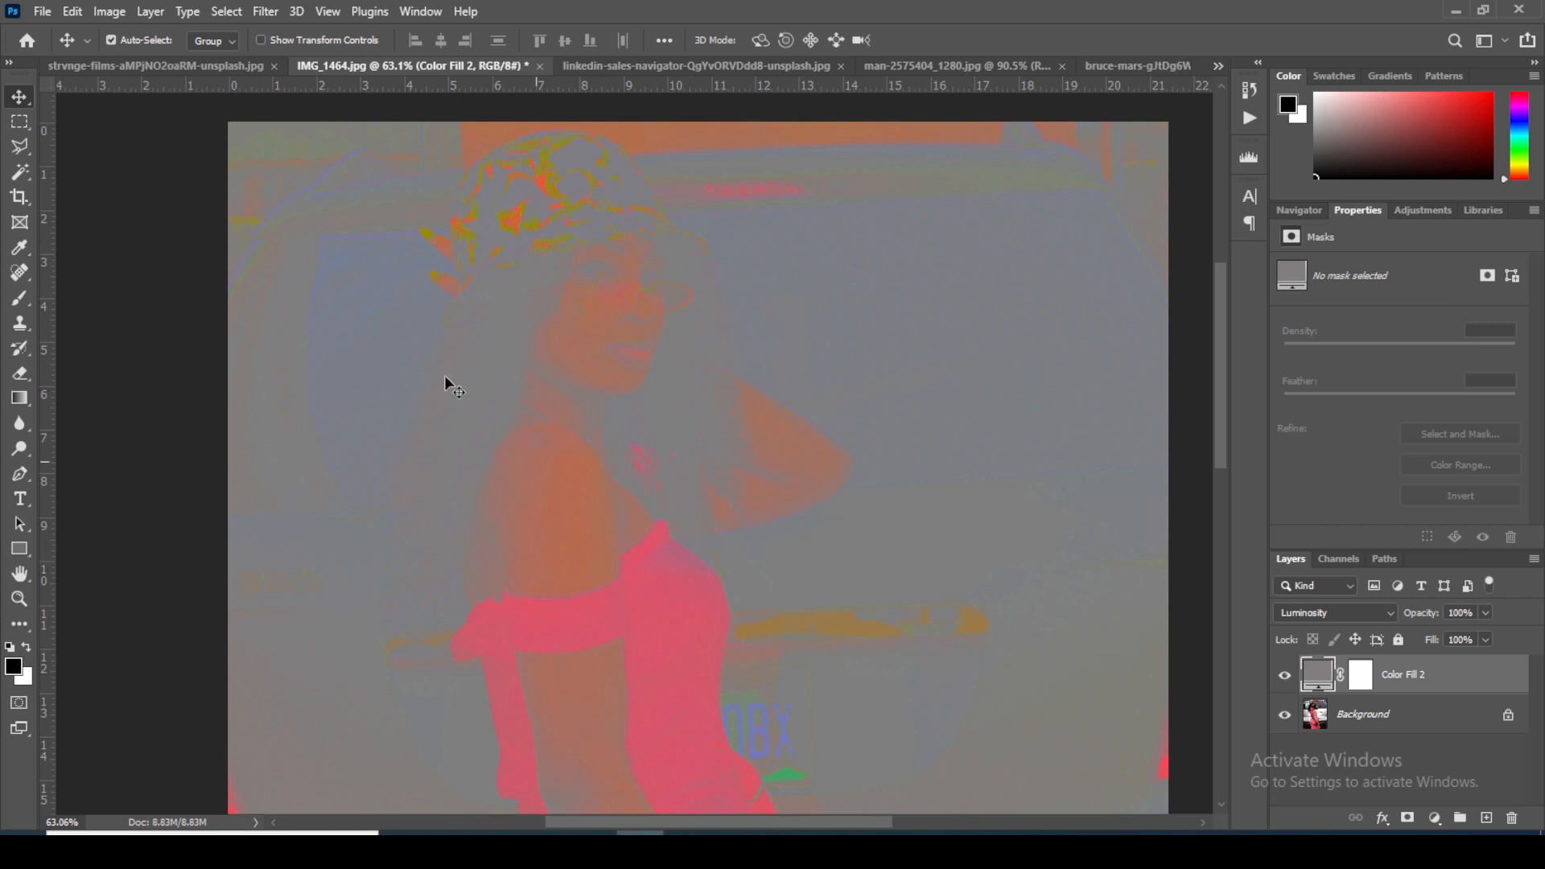
scroll(668, 636, down, 1)
drag(655, 611, 618, 371)
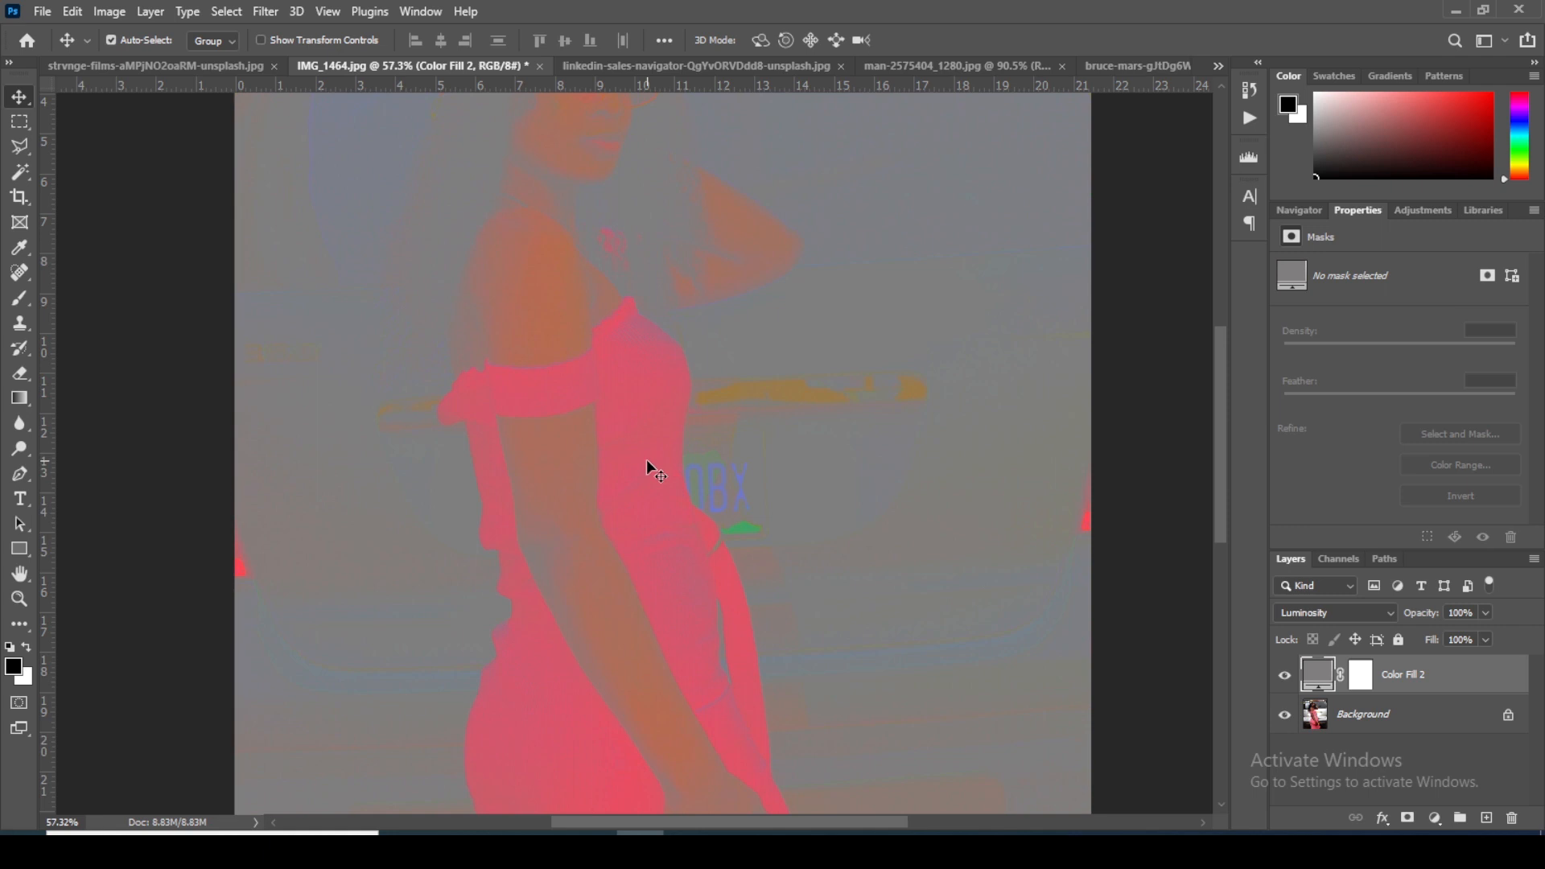
drag(659, 255, 655, 437)
drag(524, 155, 560, 224)
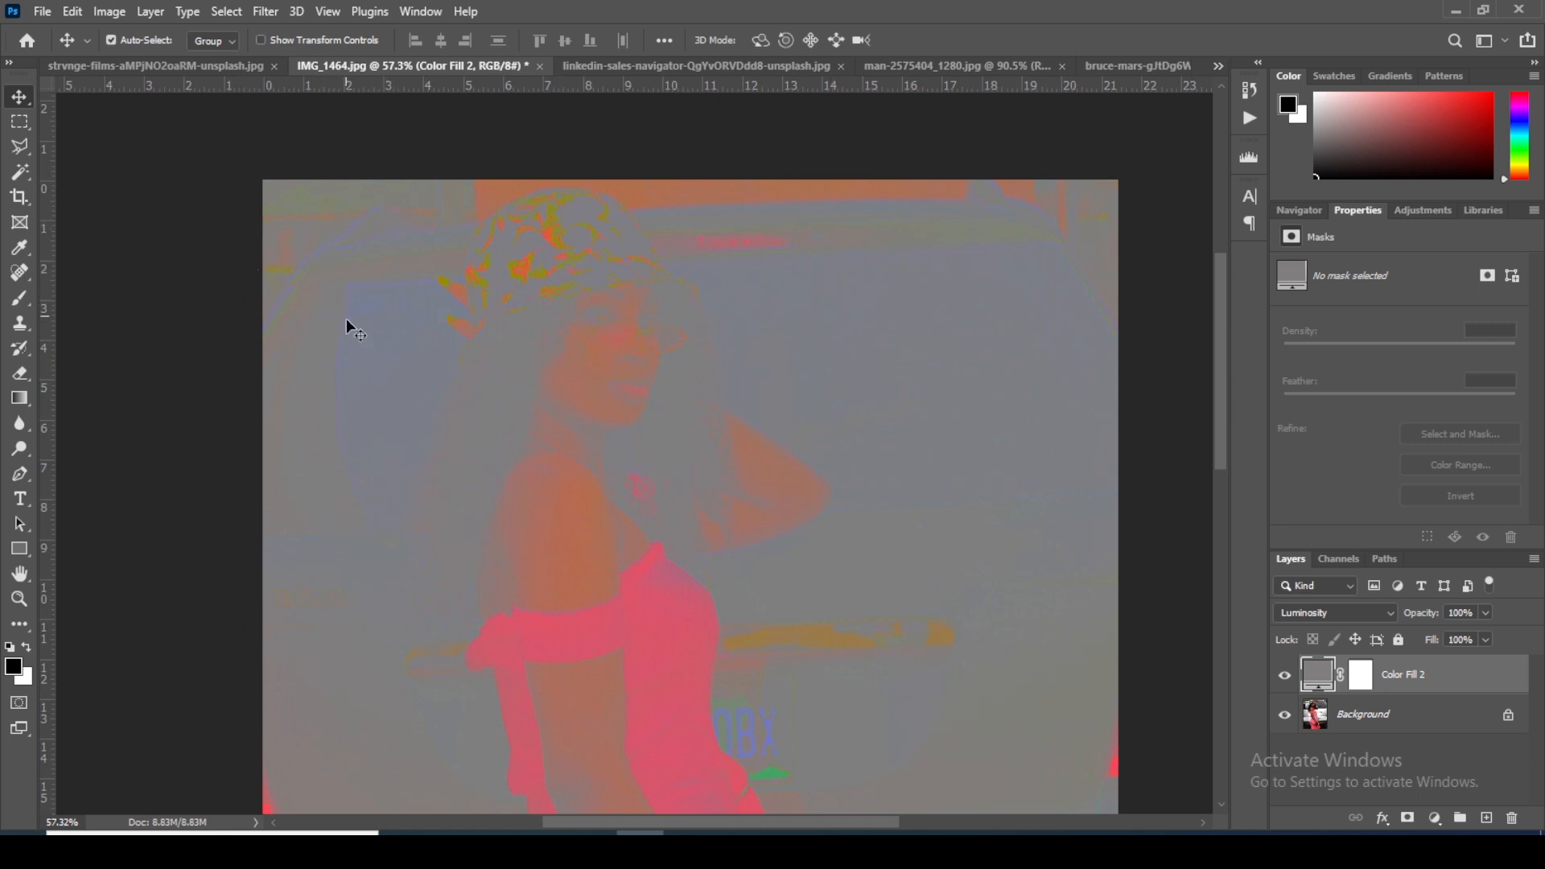
drag(721, 636, 691, 511)
scroll(697, 509, down, 3)
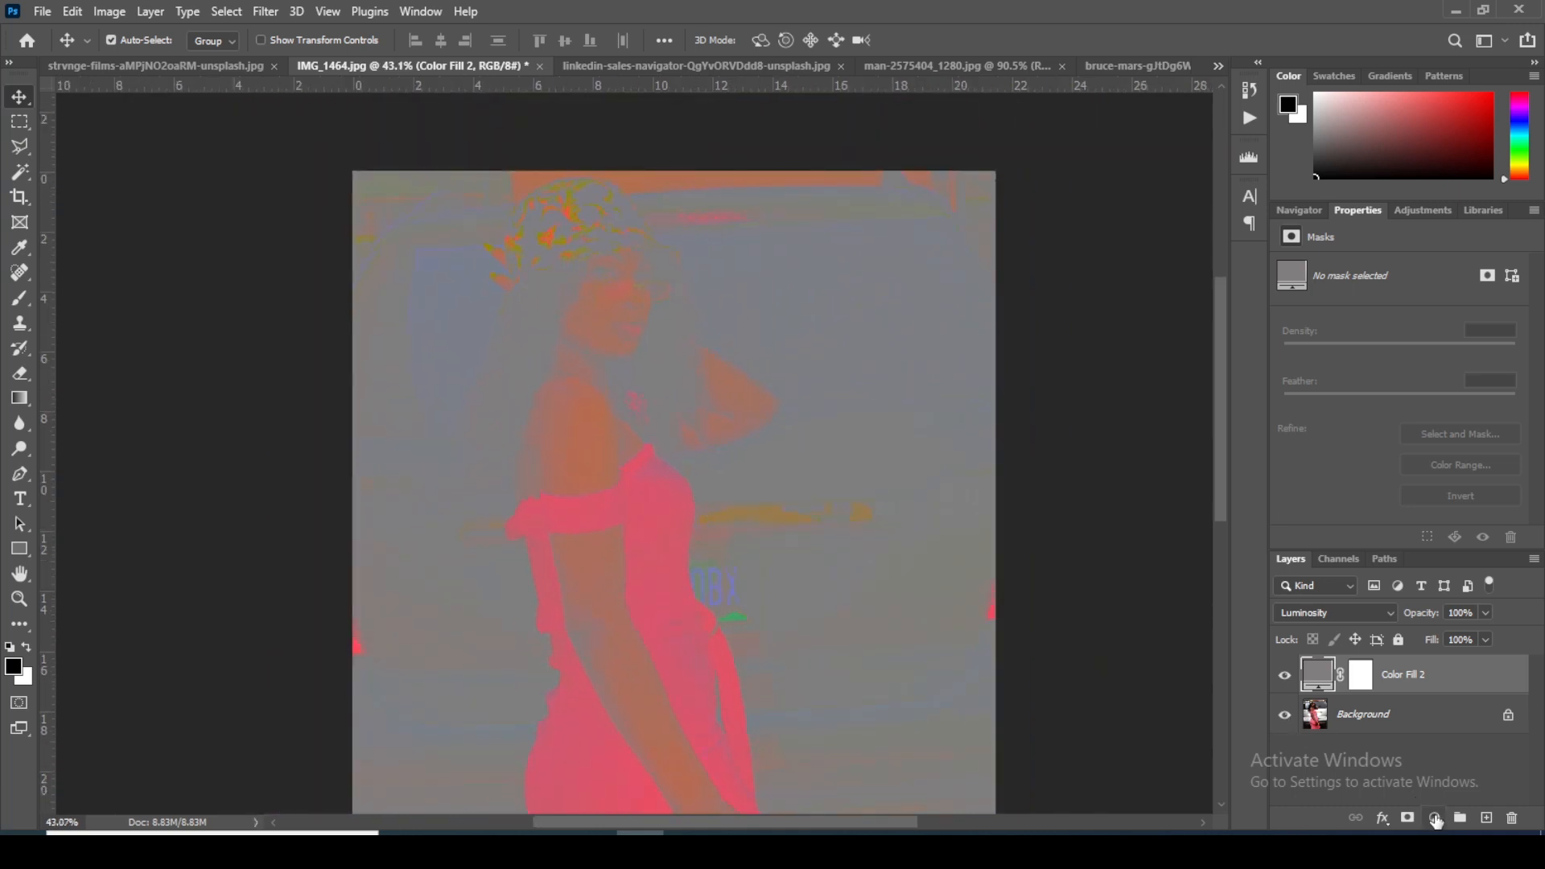
Step: Add a Hue/Saturation adjustment layer above the gray fill and raise its master saturation to +91
click(1435, 818)
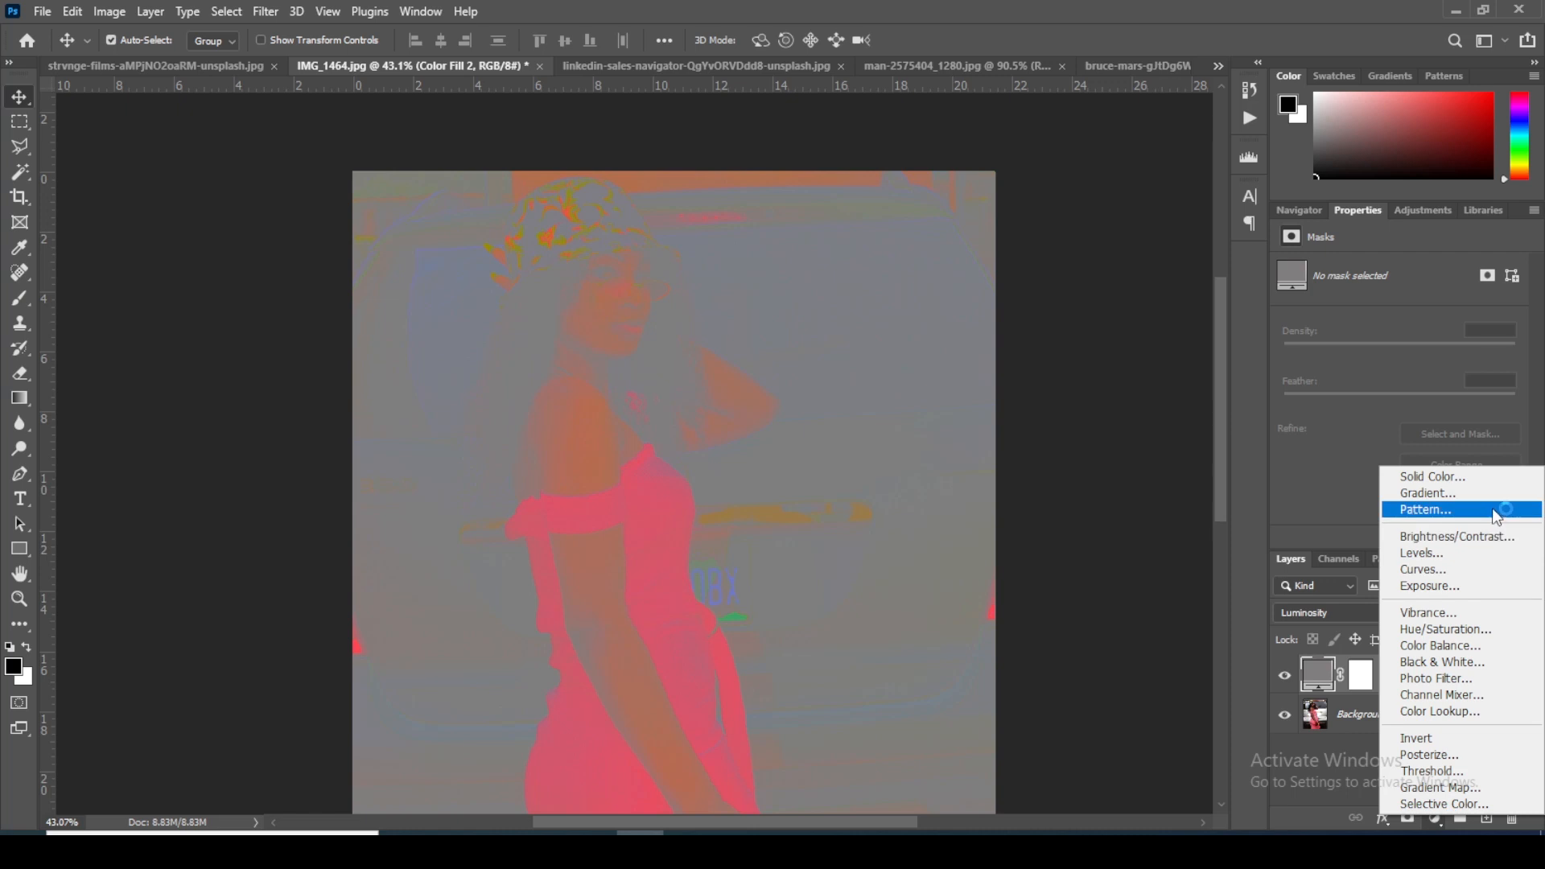
click(1469, 634)
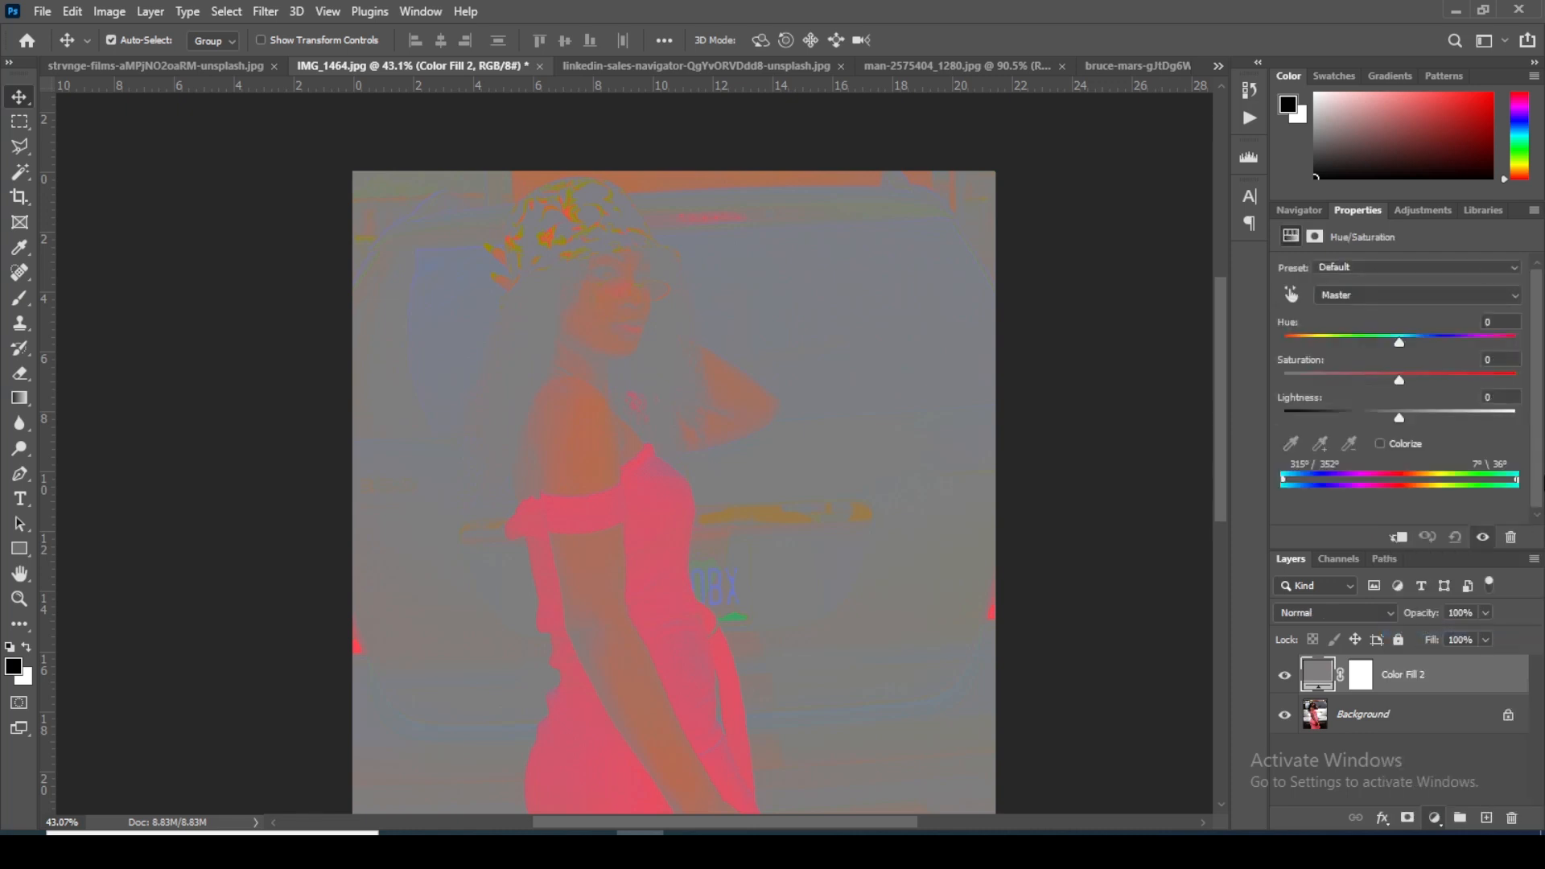
drag(1399, 379, 1507, 390)
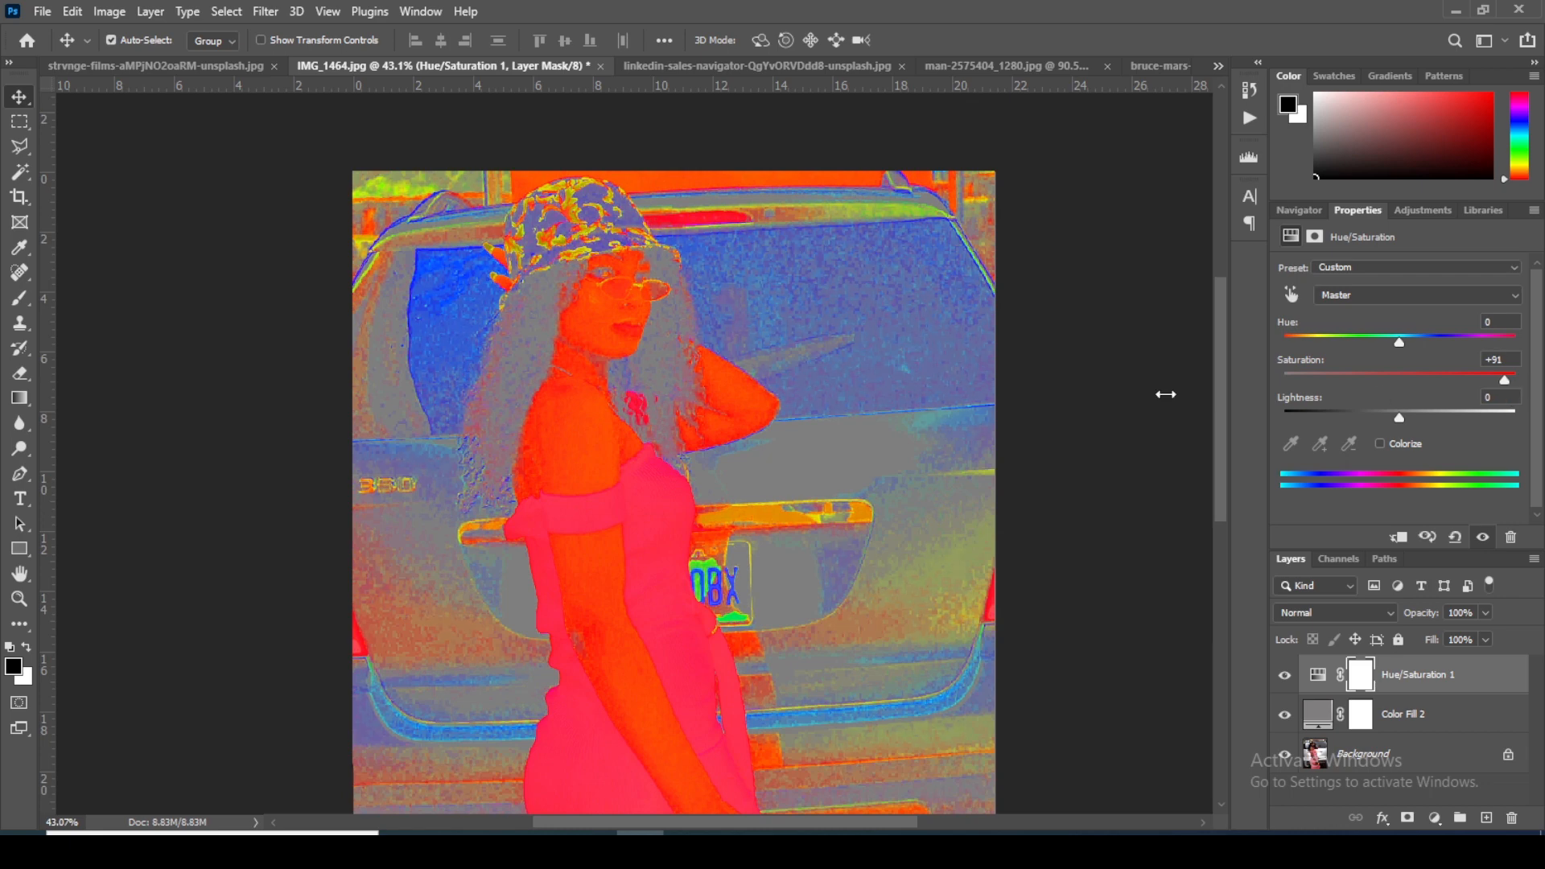
Step: Try a hue shift on the Blues range of the Hue/Saturation layer and reset the adjustment
scroll(633, 272, up, 3)
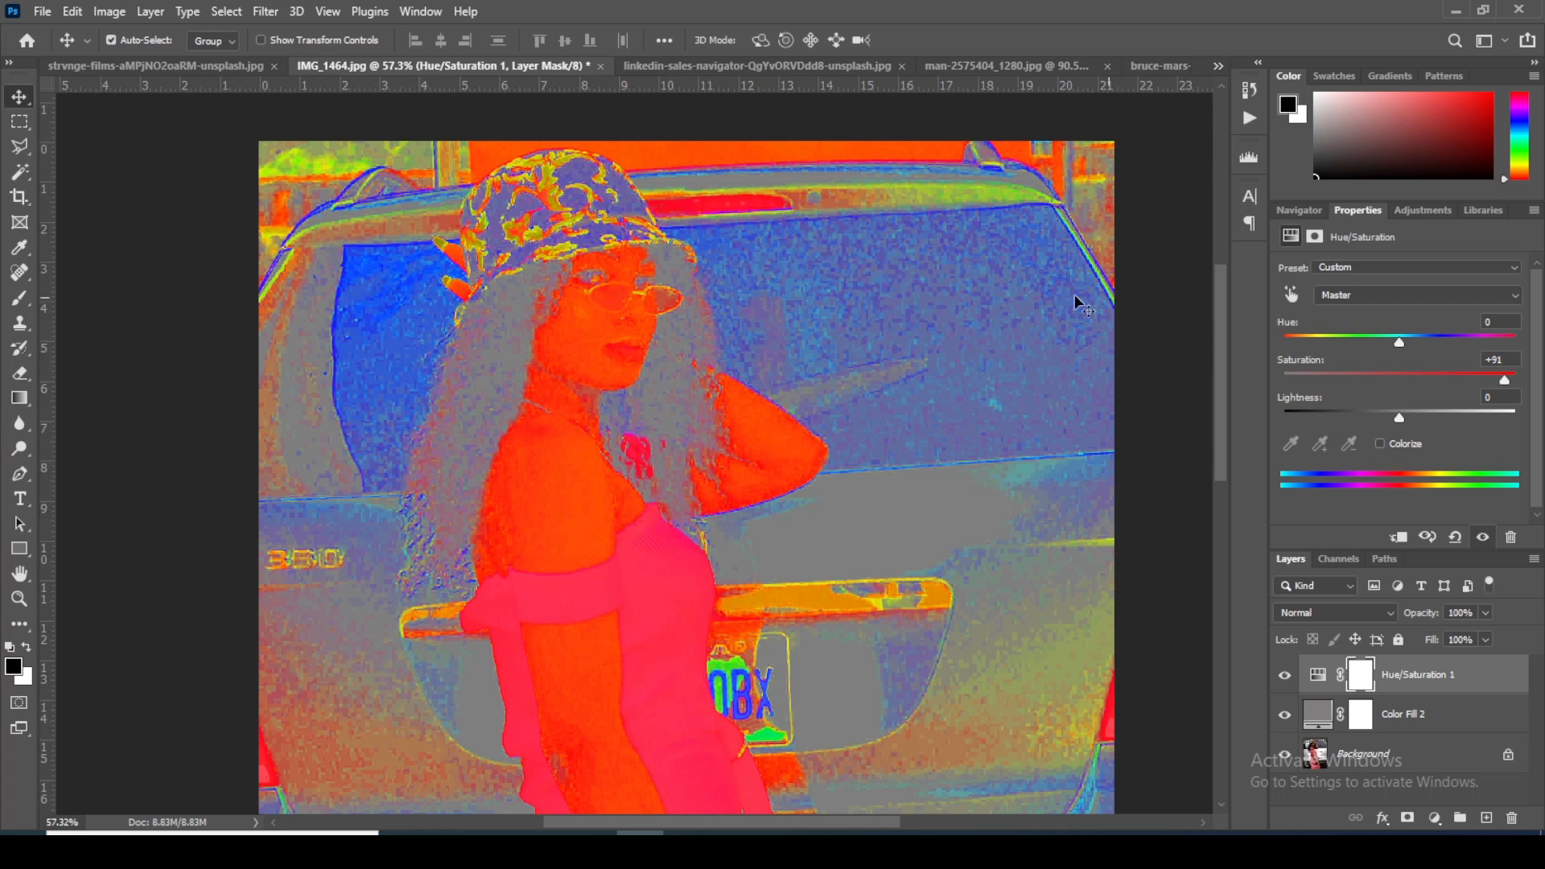
drag(866, 530, 852, 577)
click(1355, 297)
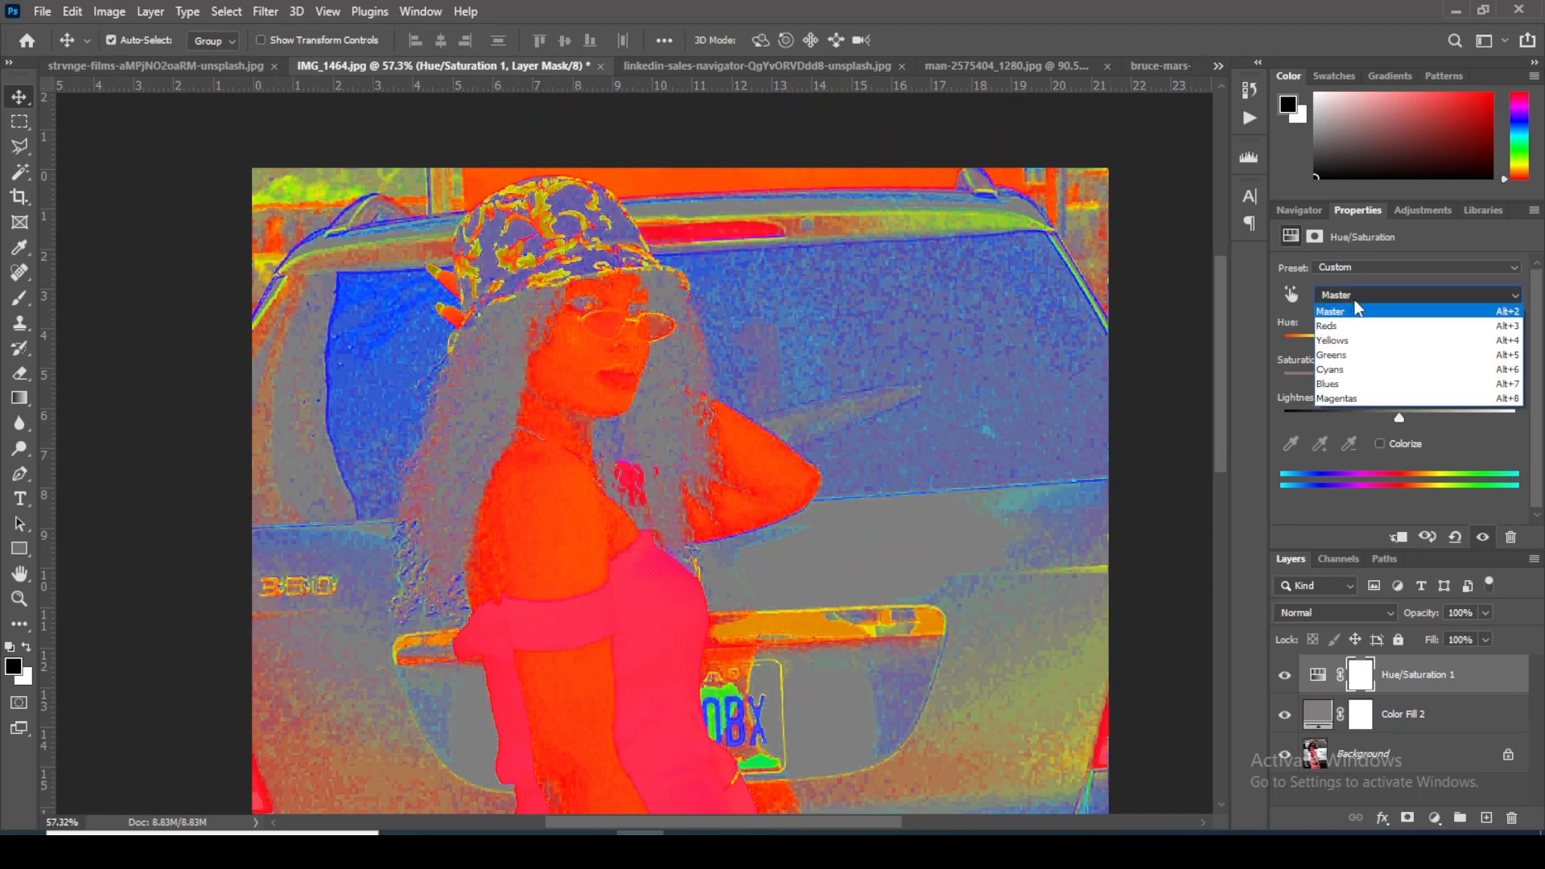
click(1338, 383)
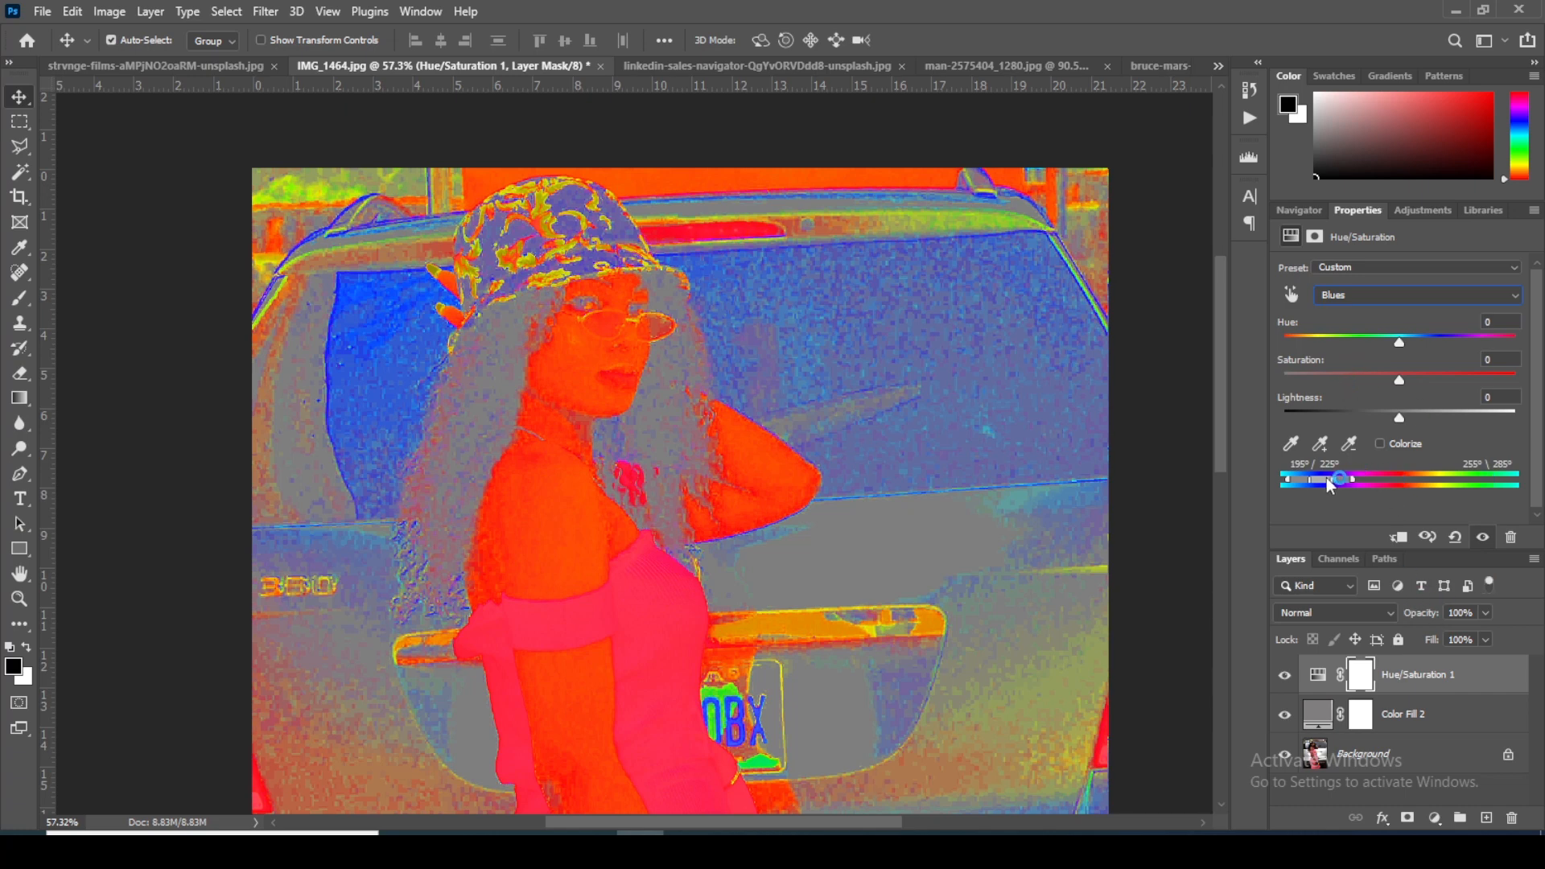
mouse_move(1398, 341)
mouse_down()
mouse_move(1310, 351)
mouse_move(1437, 339)
mouse_move(1405, 341)
mouse_up()
click(1454, 539)
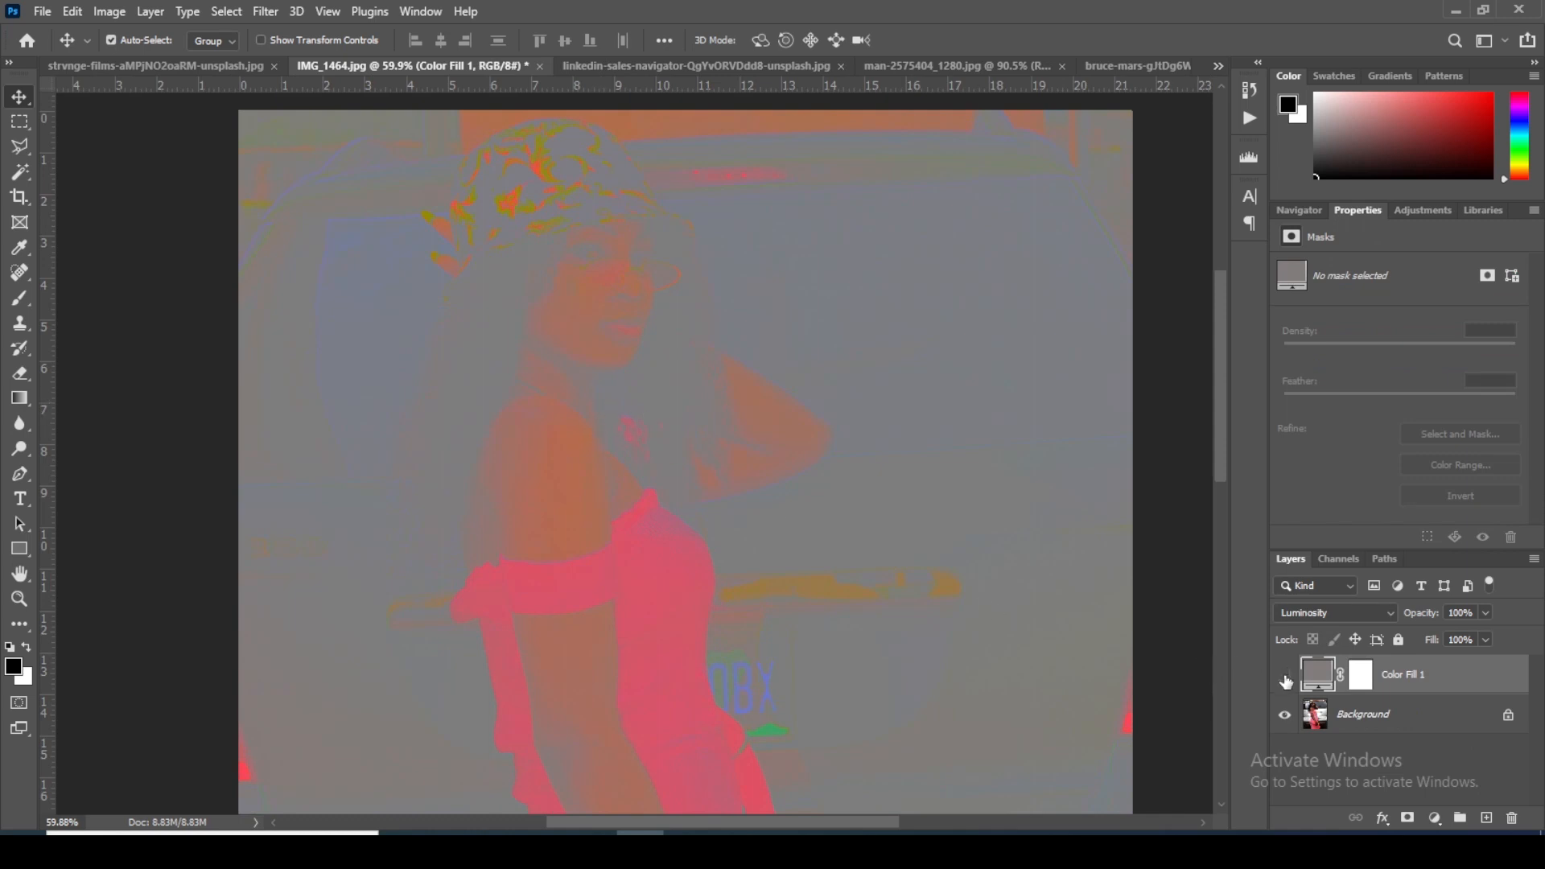
Step: Delete the Hue/Saturation adjustment and gray Color Fill layers, keeping only the photo layer
click(1285, 680)
right_click(1404, 688)
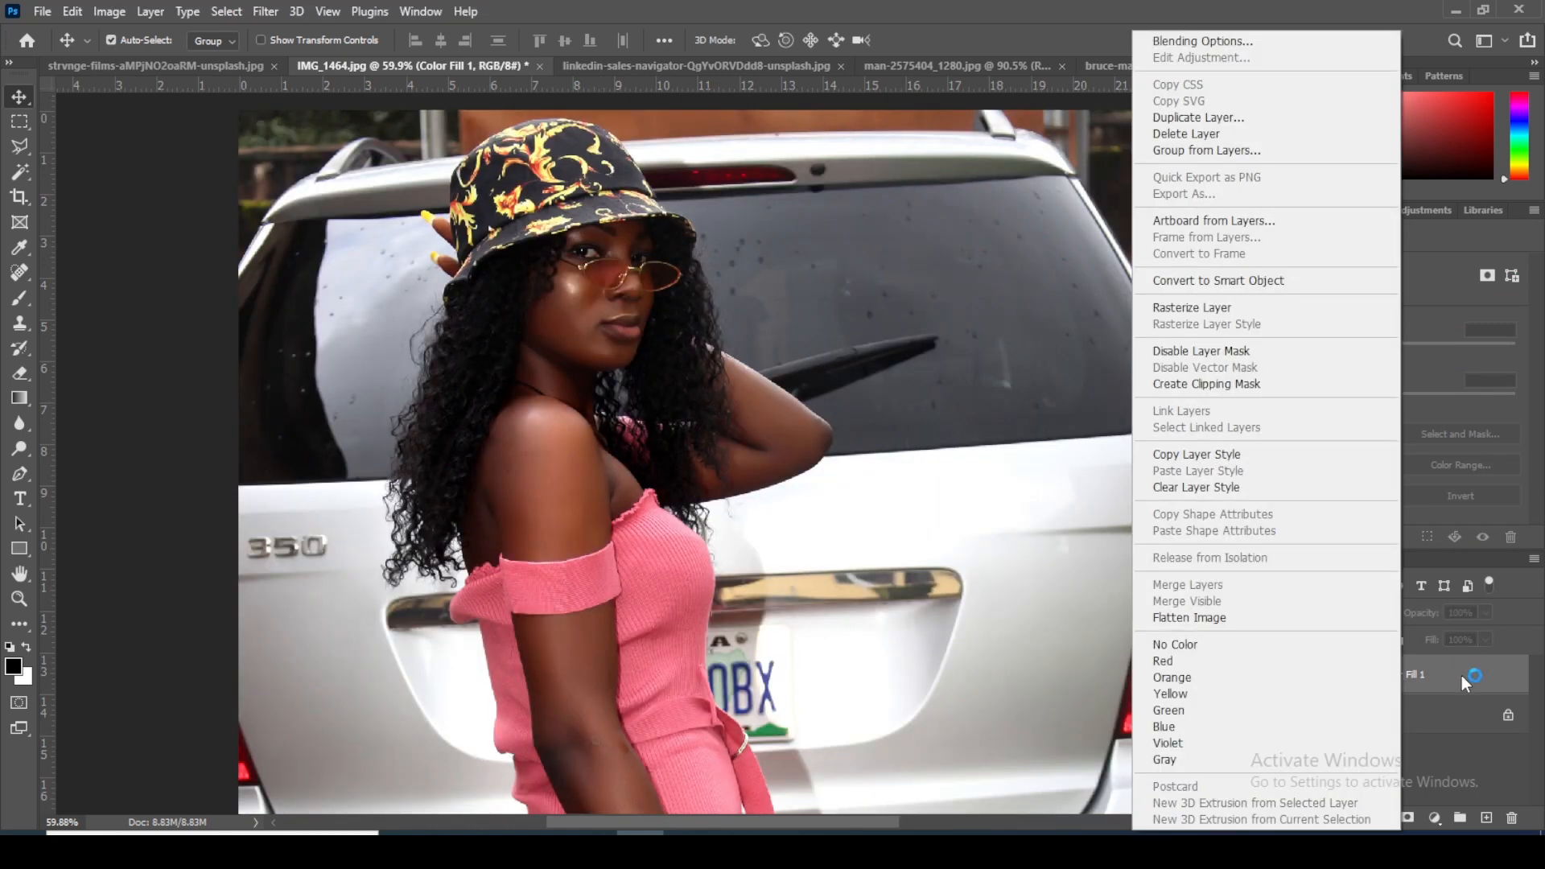
click(1211, 133)
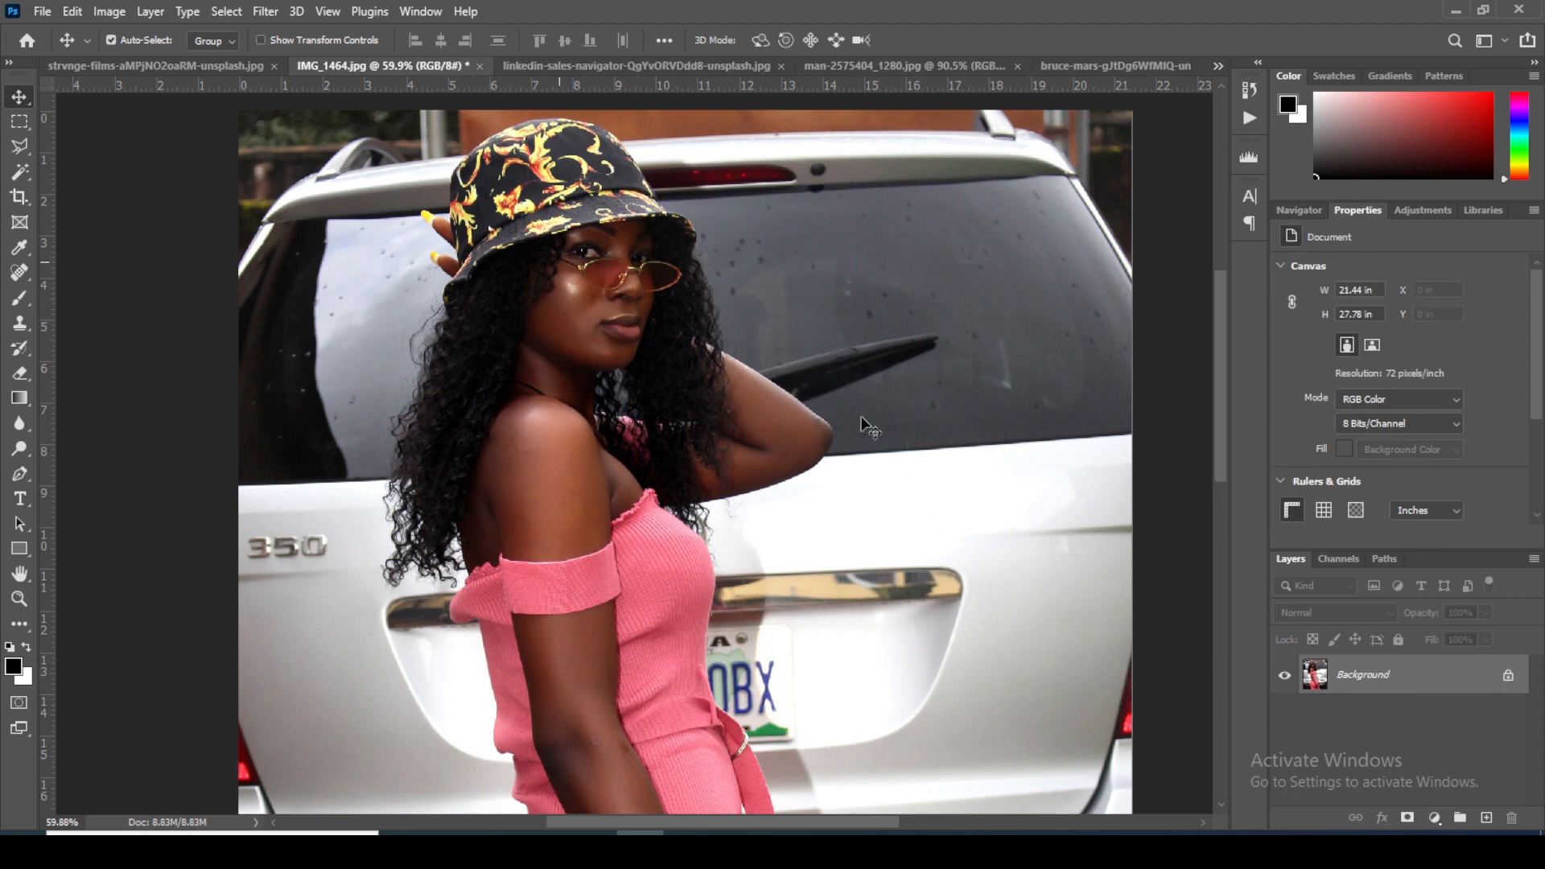
Step: Convert the Background photo for smart filters, making it a smart object
click(265, 11)
click(282, 59)
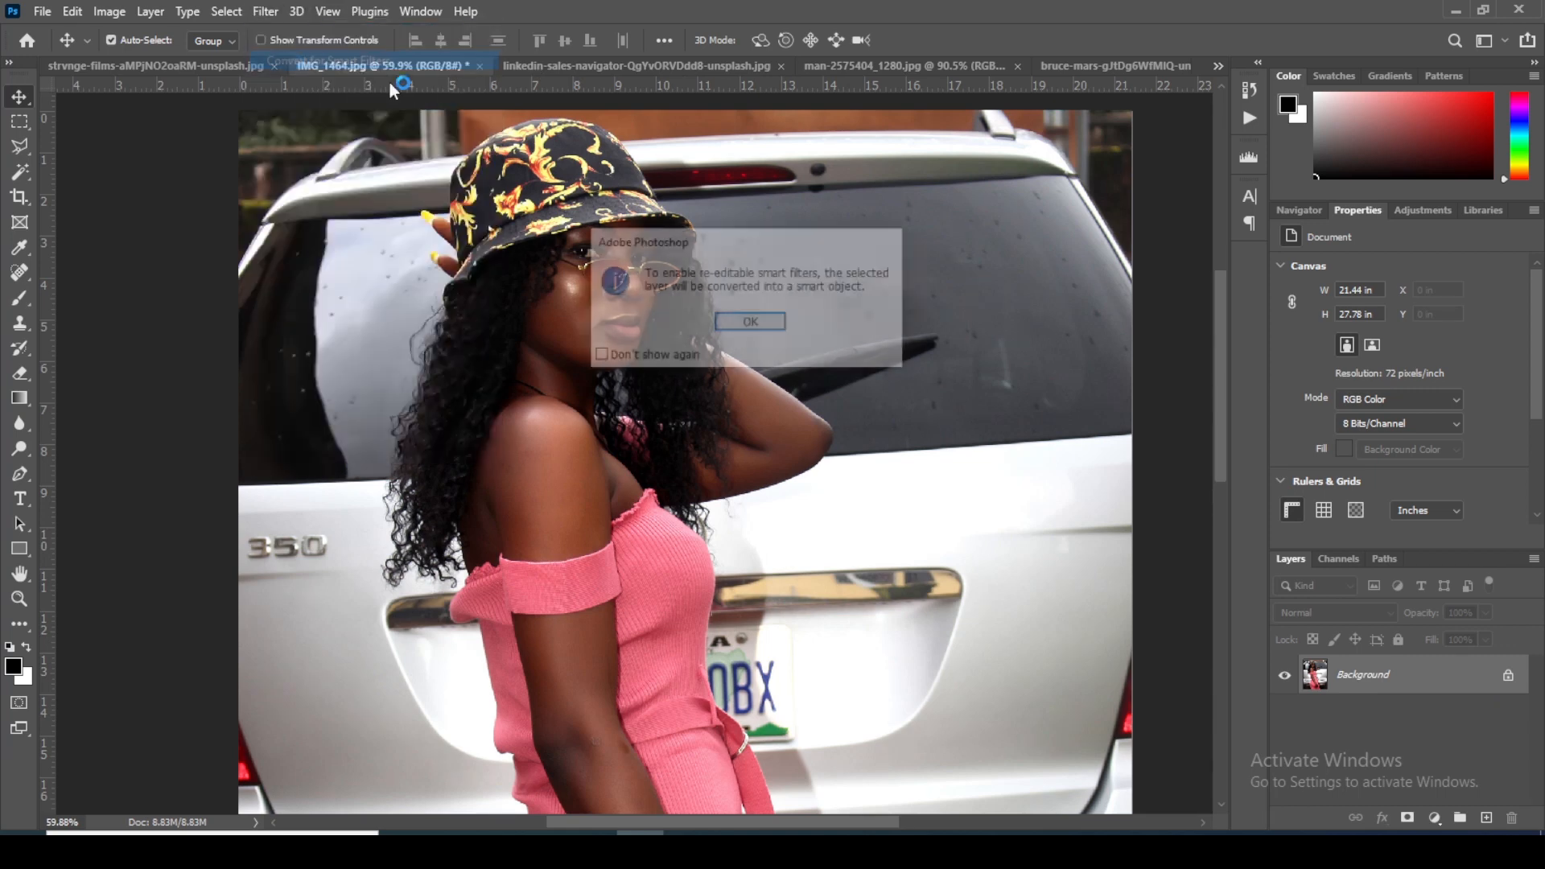
click(728, 326)
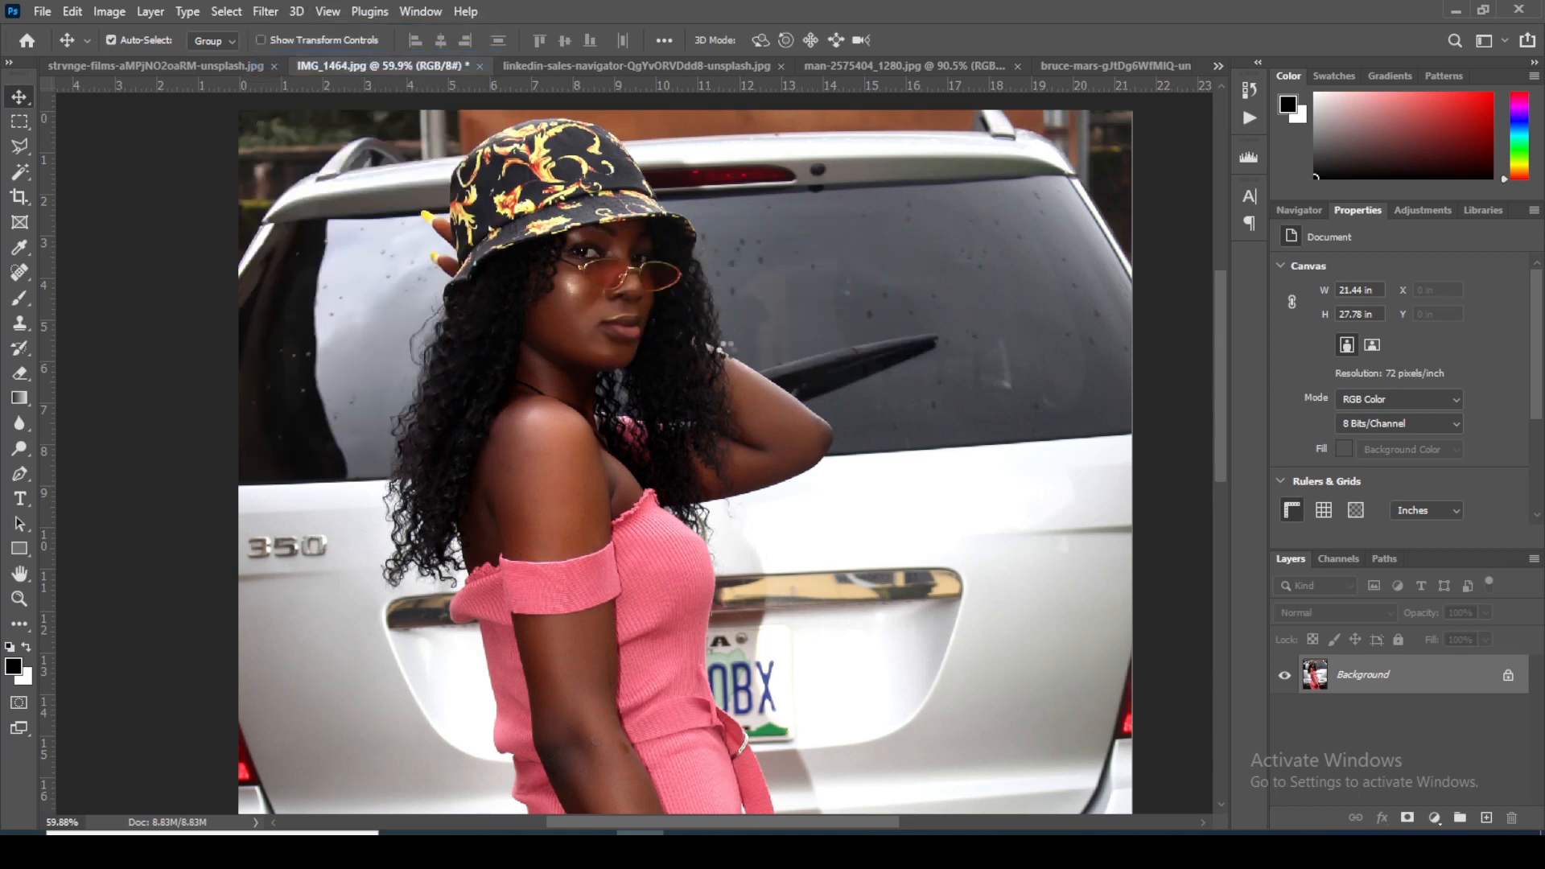
Step: In the Camera Raw Filter, set the photo's highlights to -87, shadows to +71 and exposure to -0.45
click(261, 14)
click(313, 158)
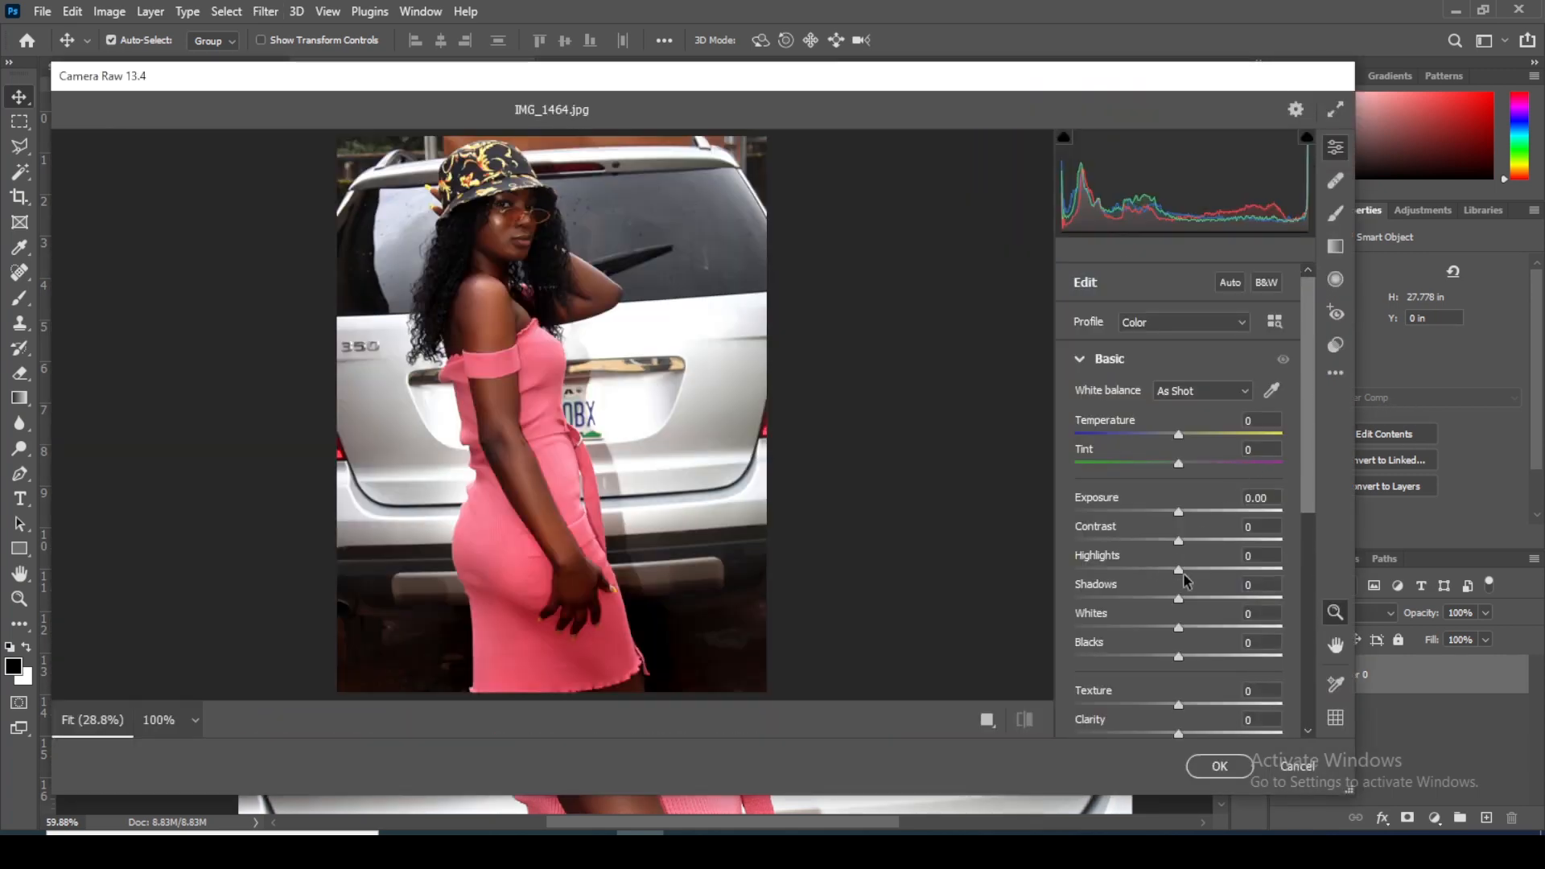
drag(1100, 570, 1091, 570)
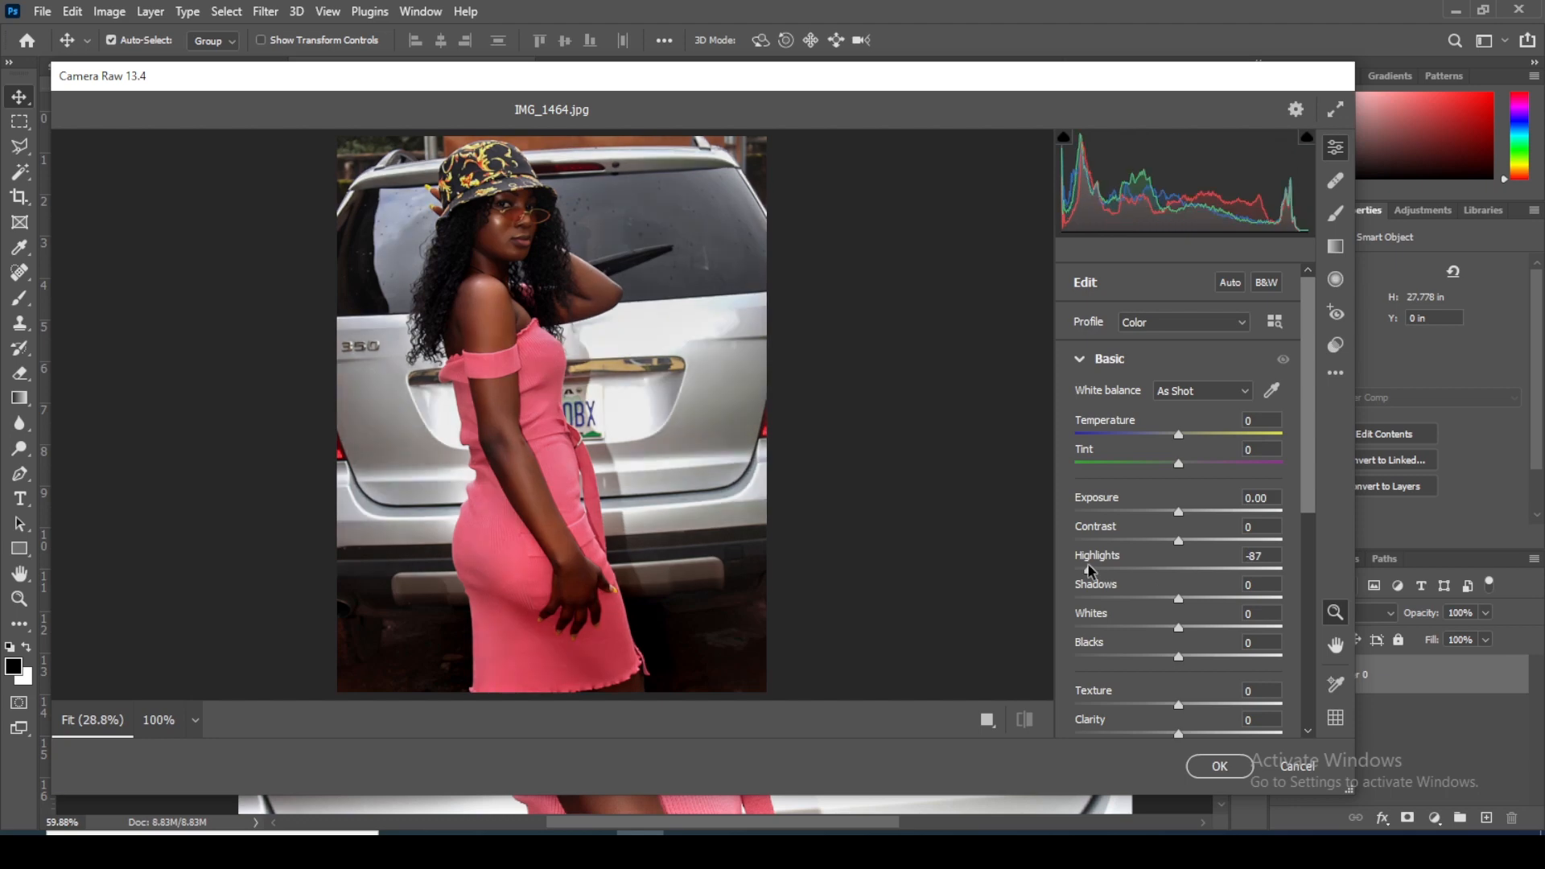
drag(1179, 512, 1172, 513)
drag(1179, 600, 1255, 604)
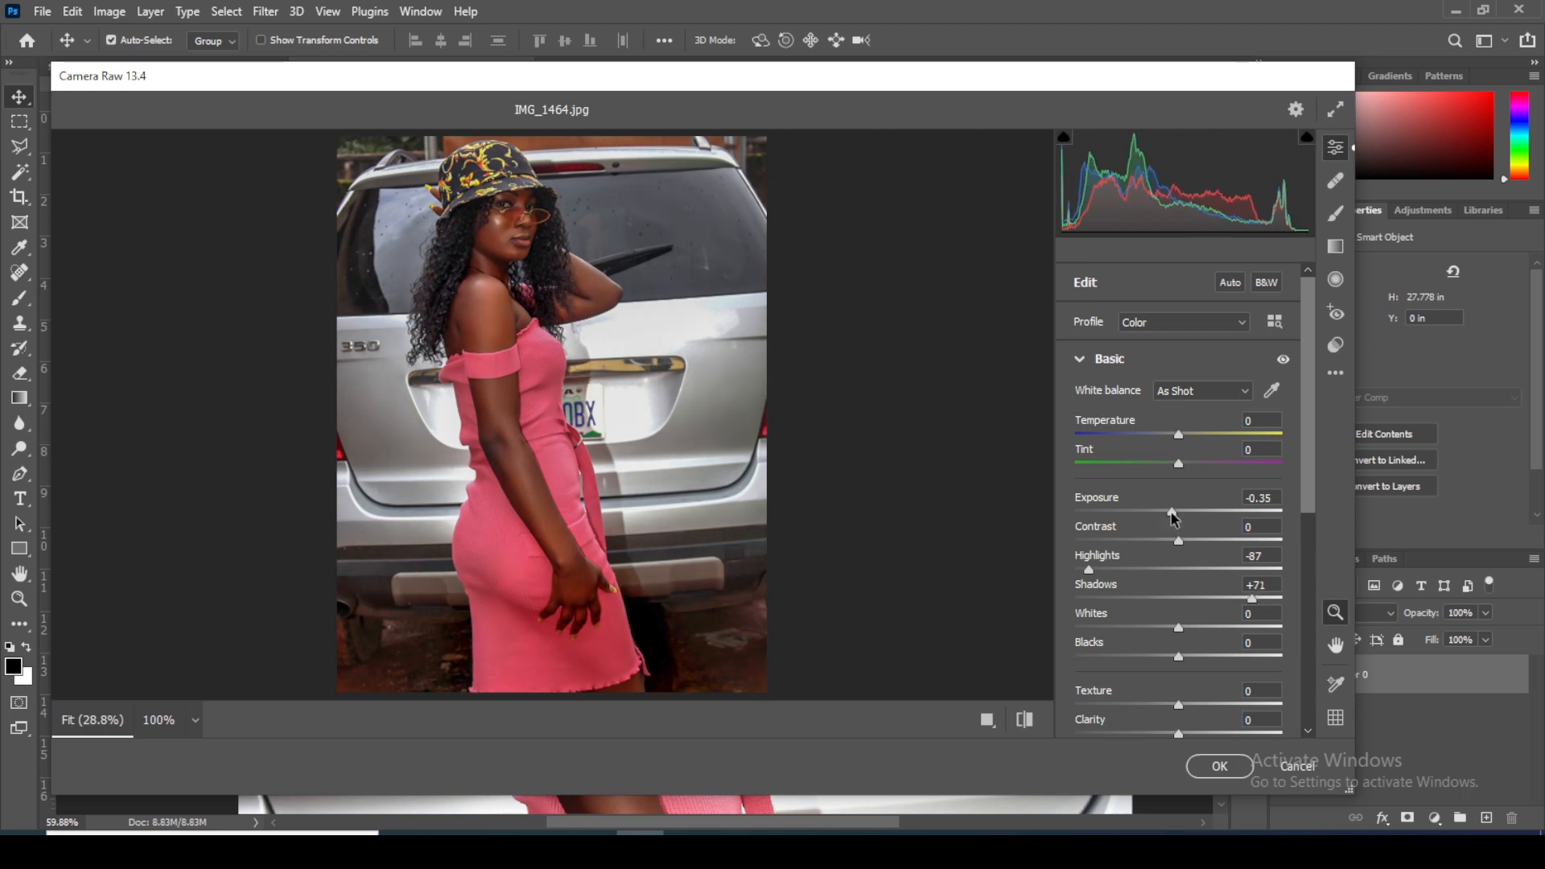
drag(1171, 519, 1171, 518)
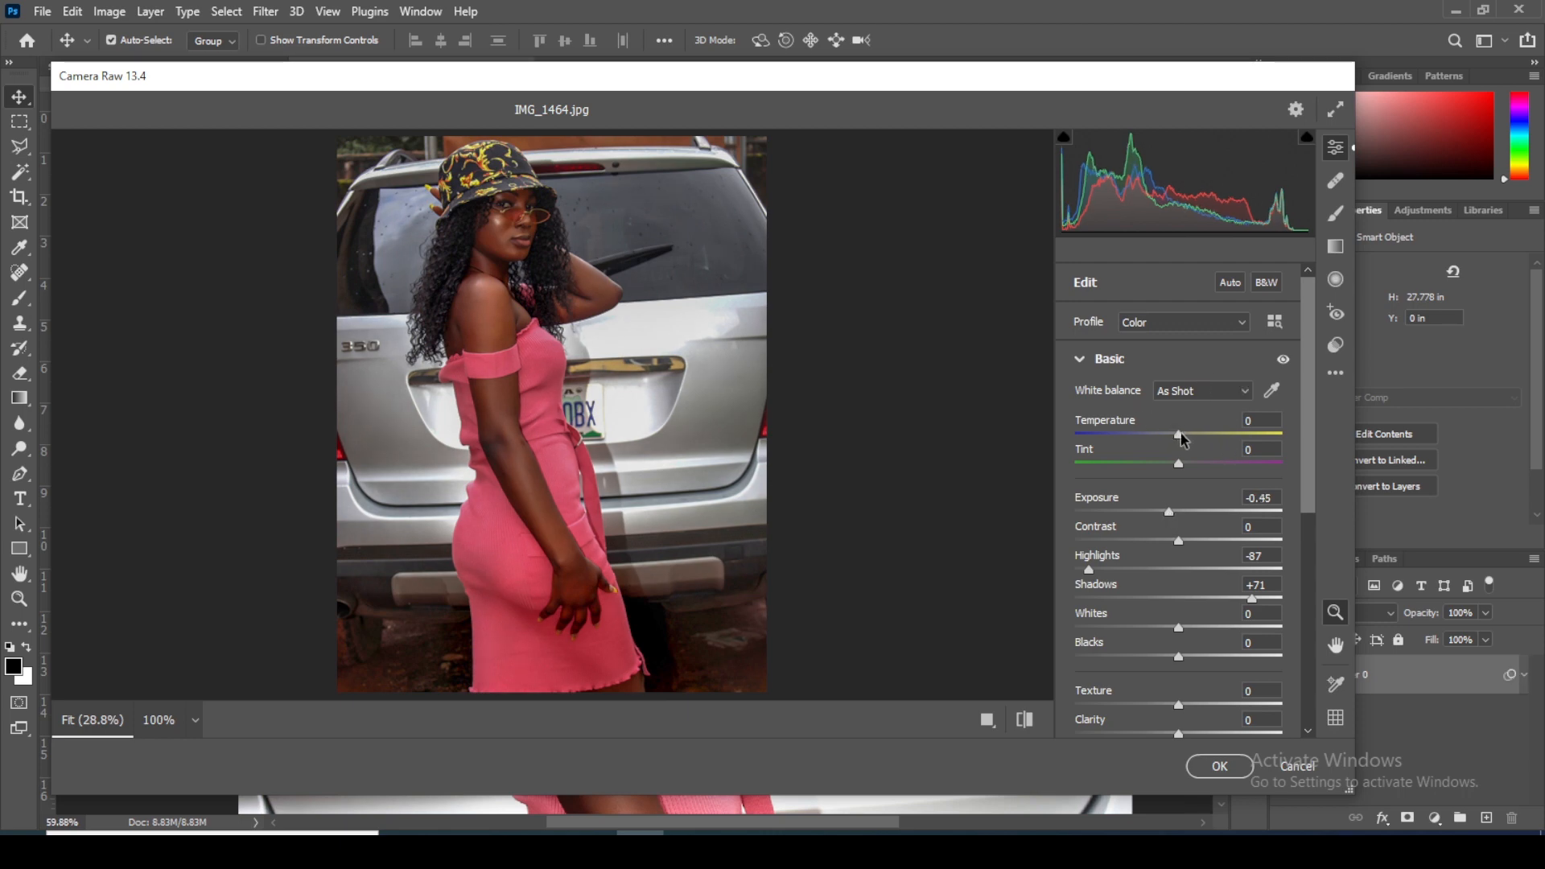
Step: Set the white balance by sampling a neutral area of the silver car body, and apply the Camera Raw filter
click(1272, 390)
click(718, 372)
click(653, 400)
click(632, 359)
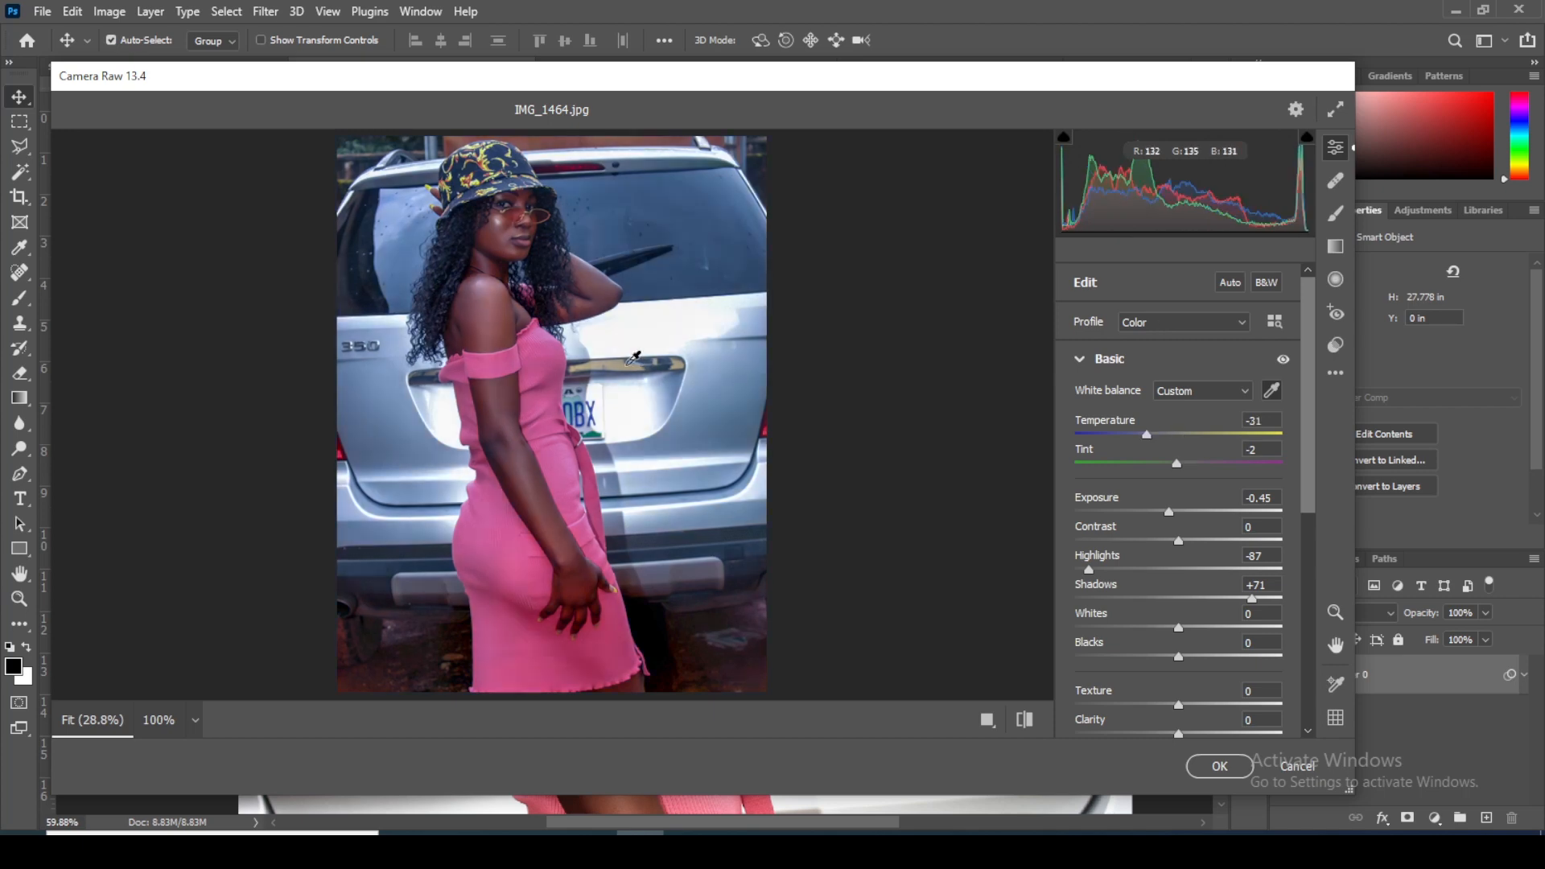
click(721, 381)
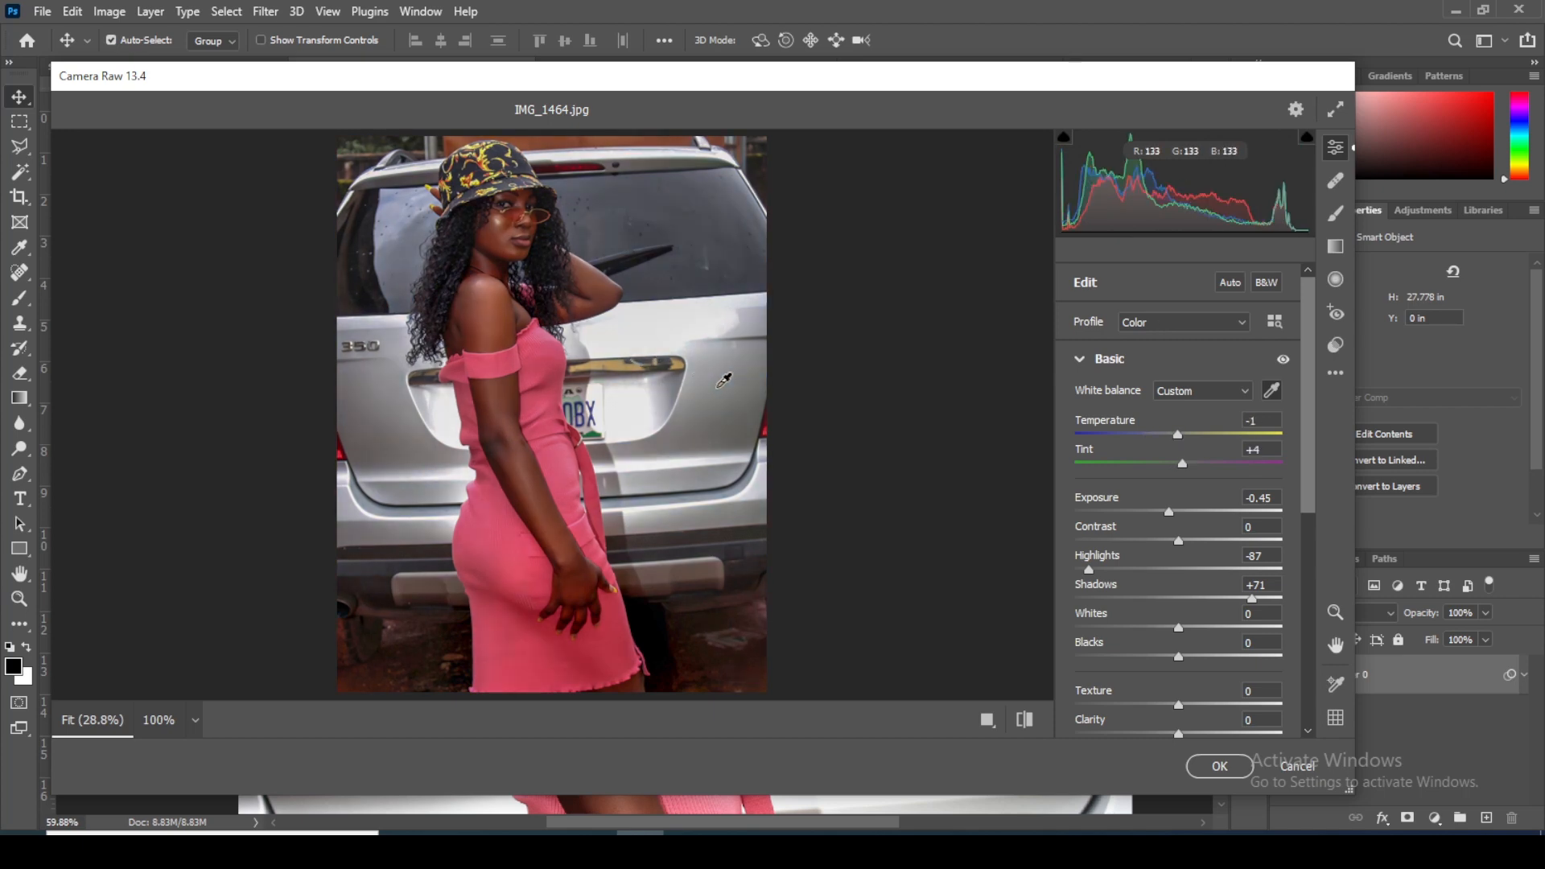
click(1216, 765)
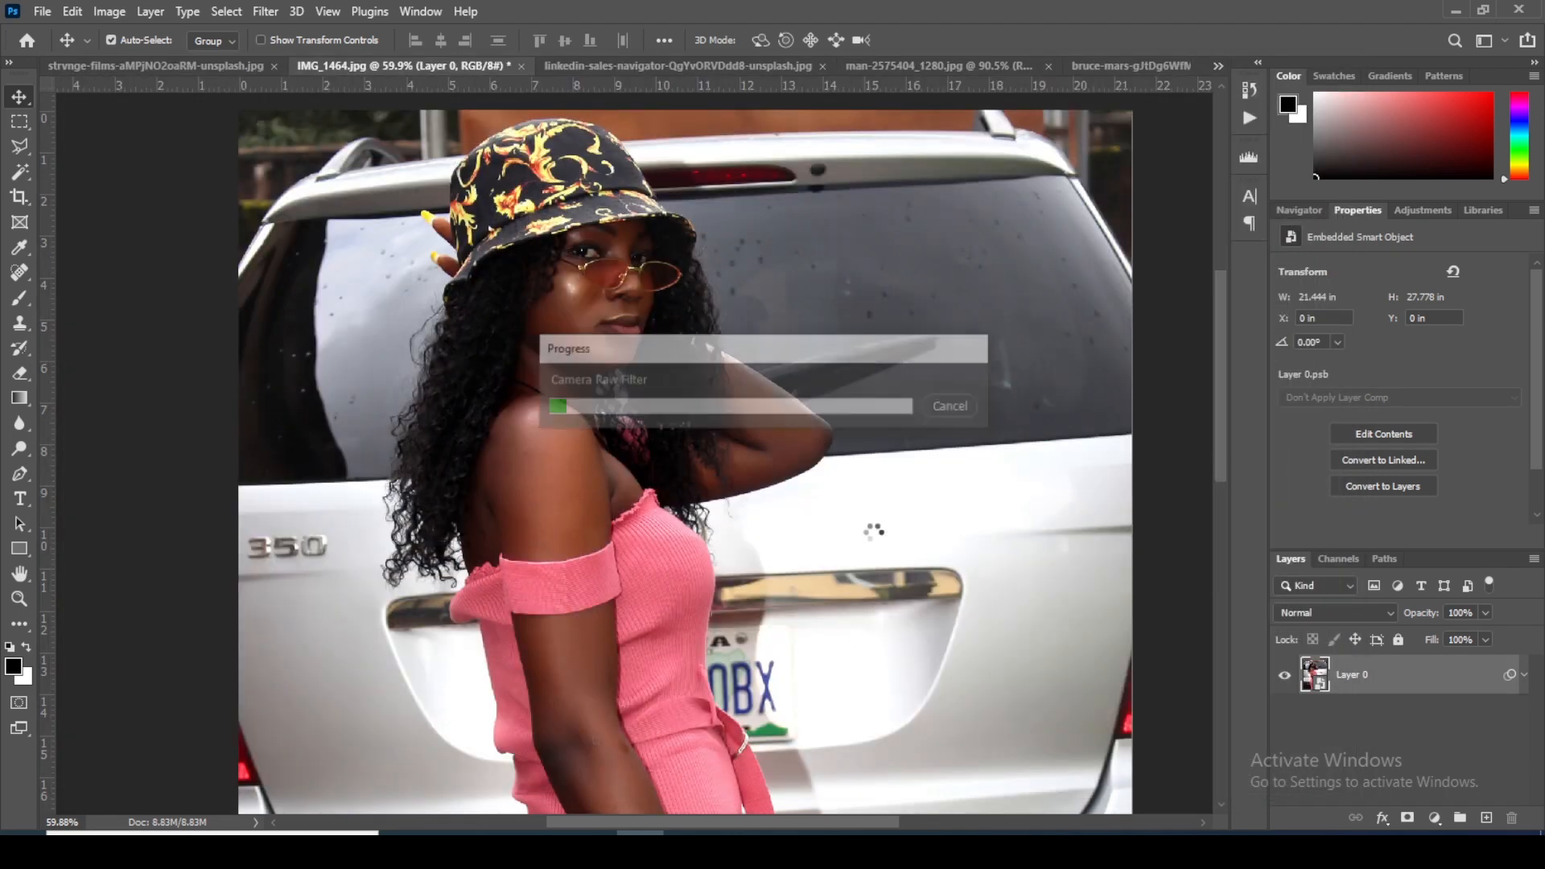
Step: Add a Hue/Saturation adjustment layer above the photo and raise the saturation of the Reds to +78
scroll(837, 394, down, 5)
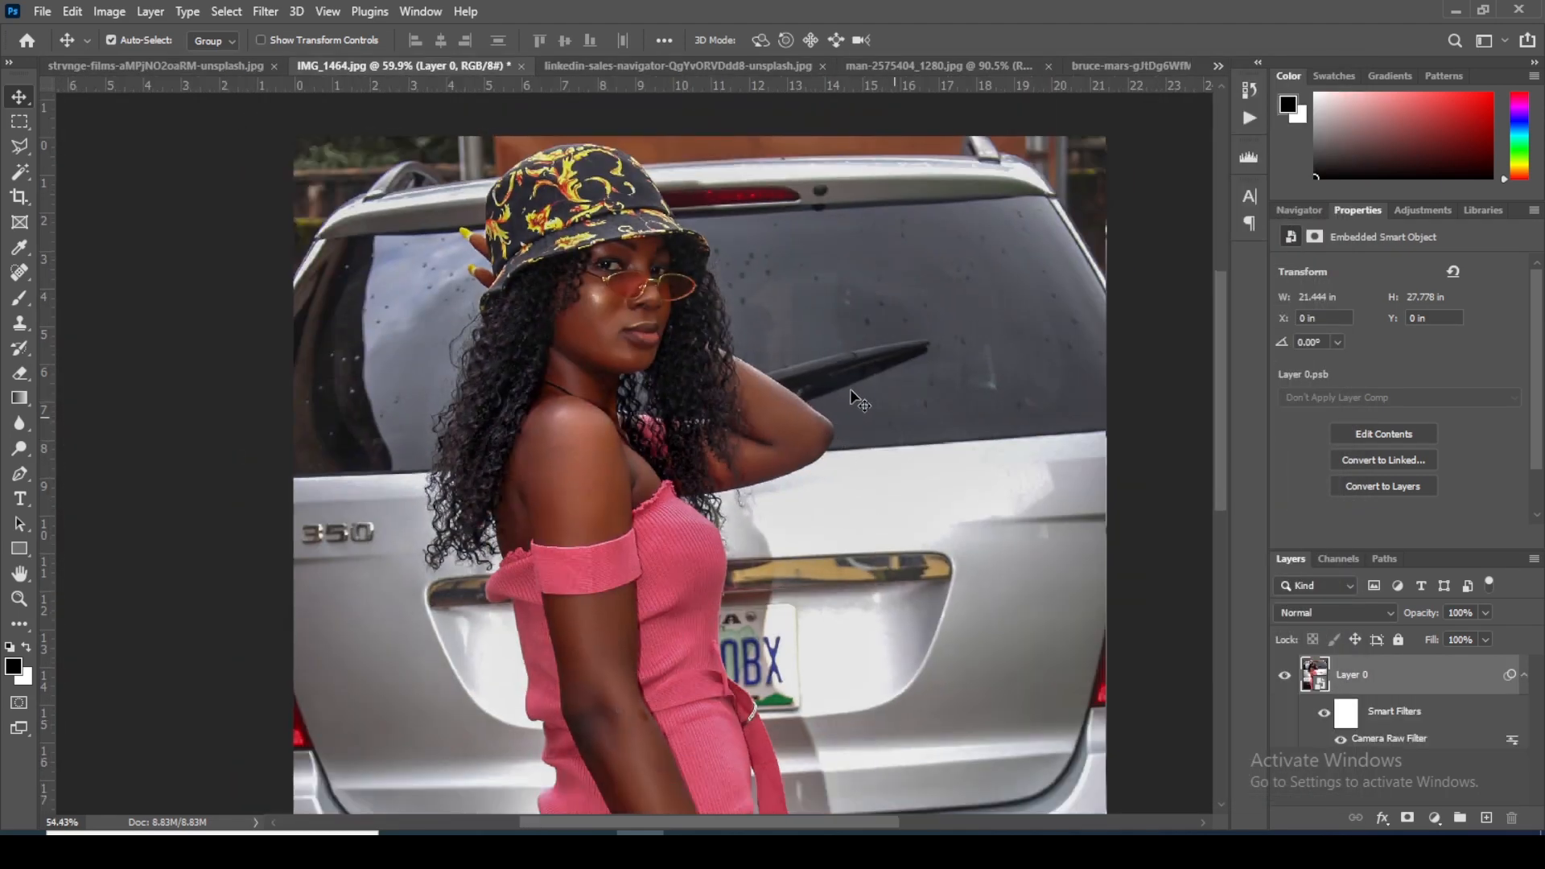
scroll(853, 398, up, 2)
drag(851, 384, 681, 273)
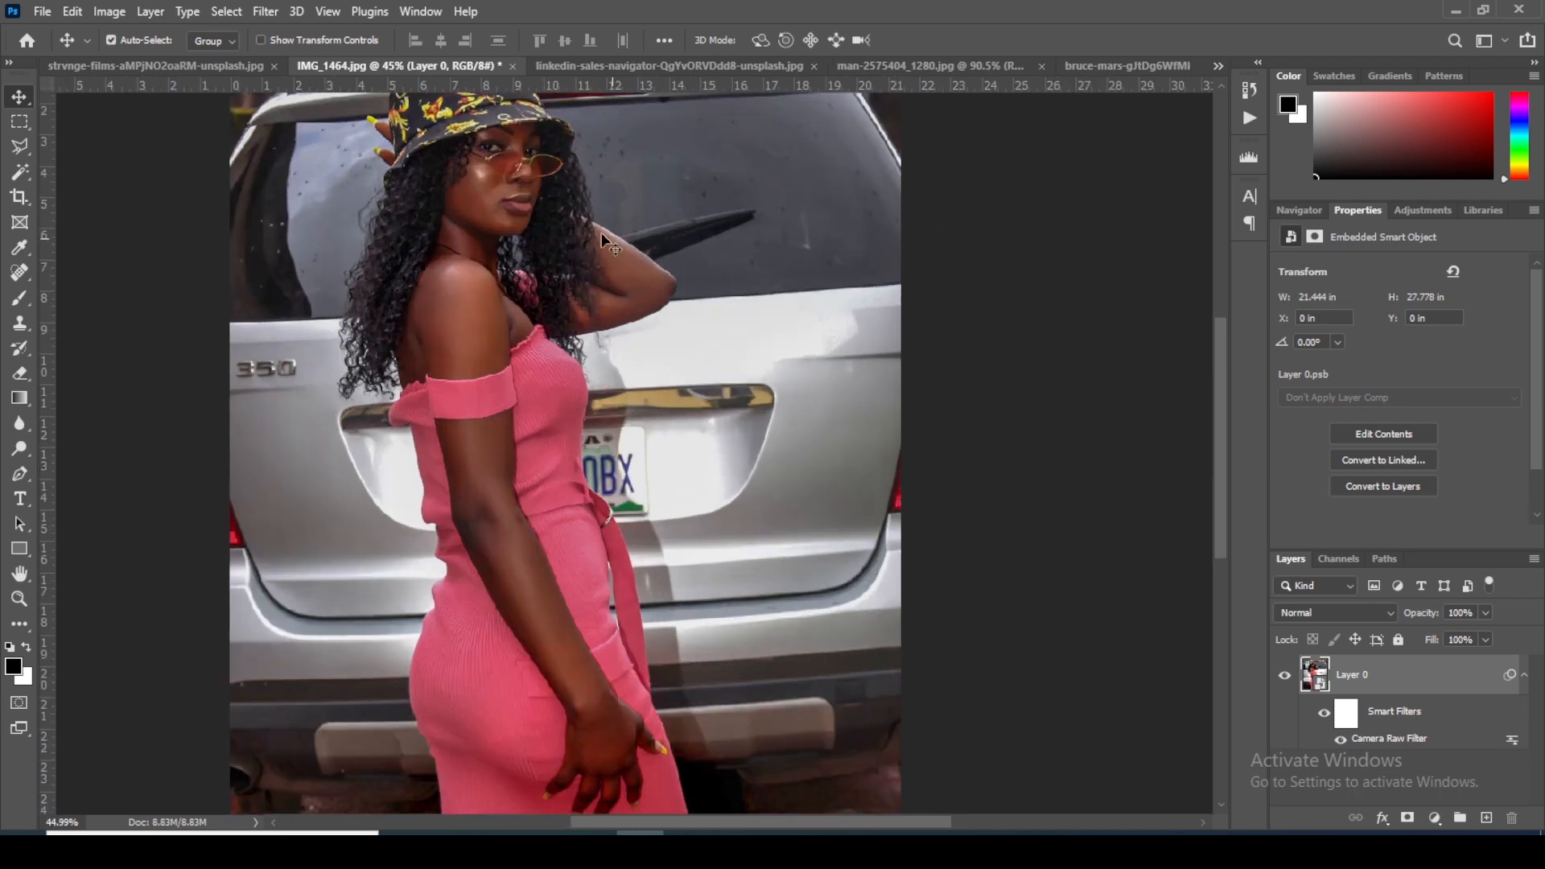
drag(583, 320, 586, 329)
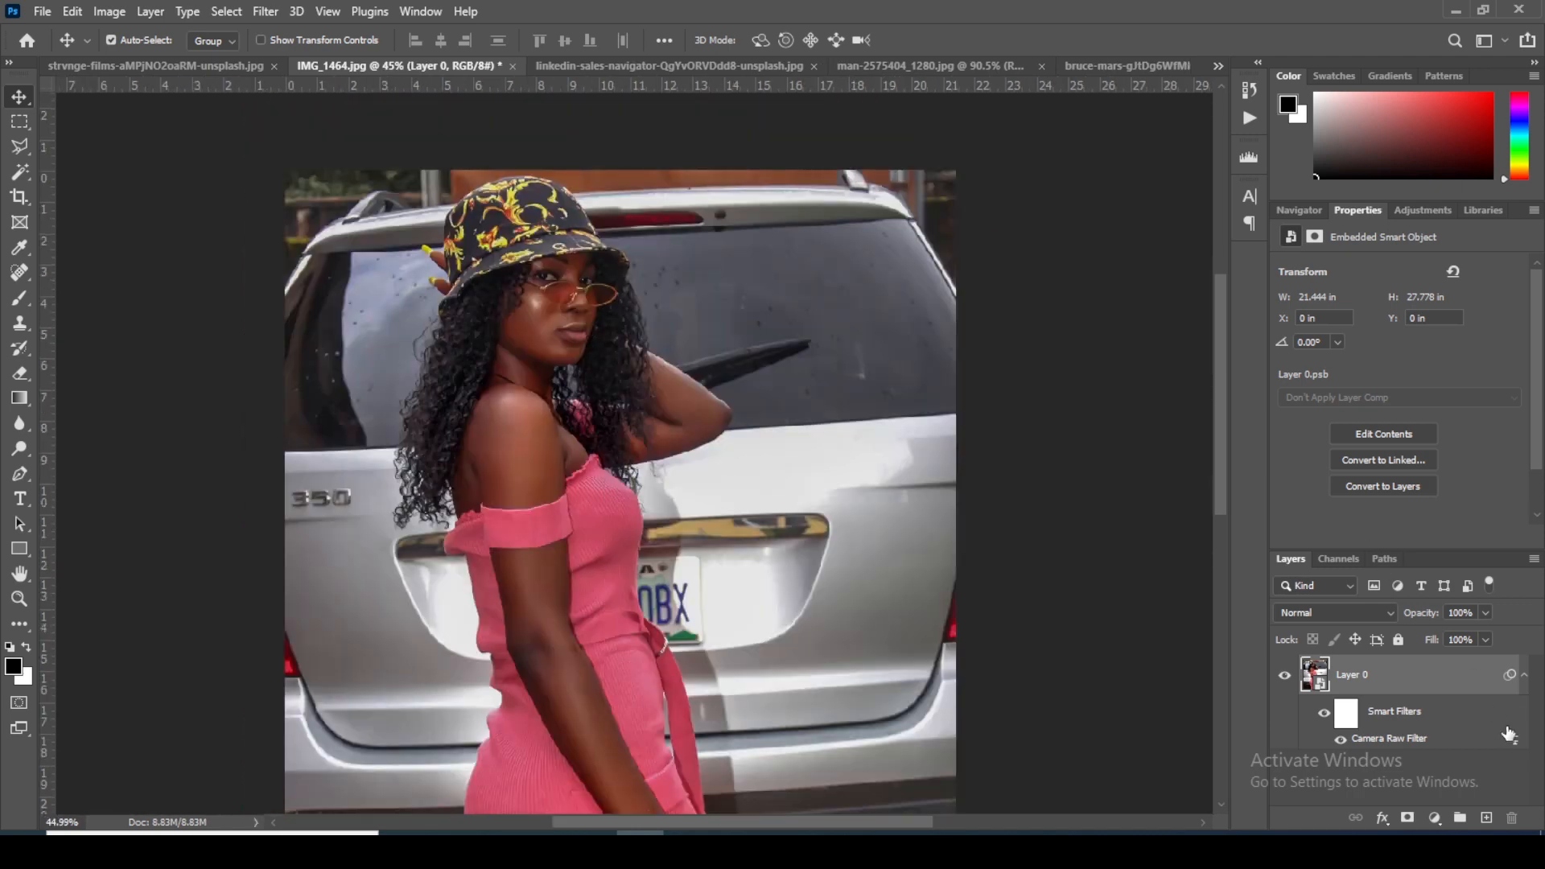
click(1435, 817)
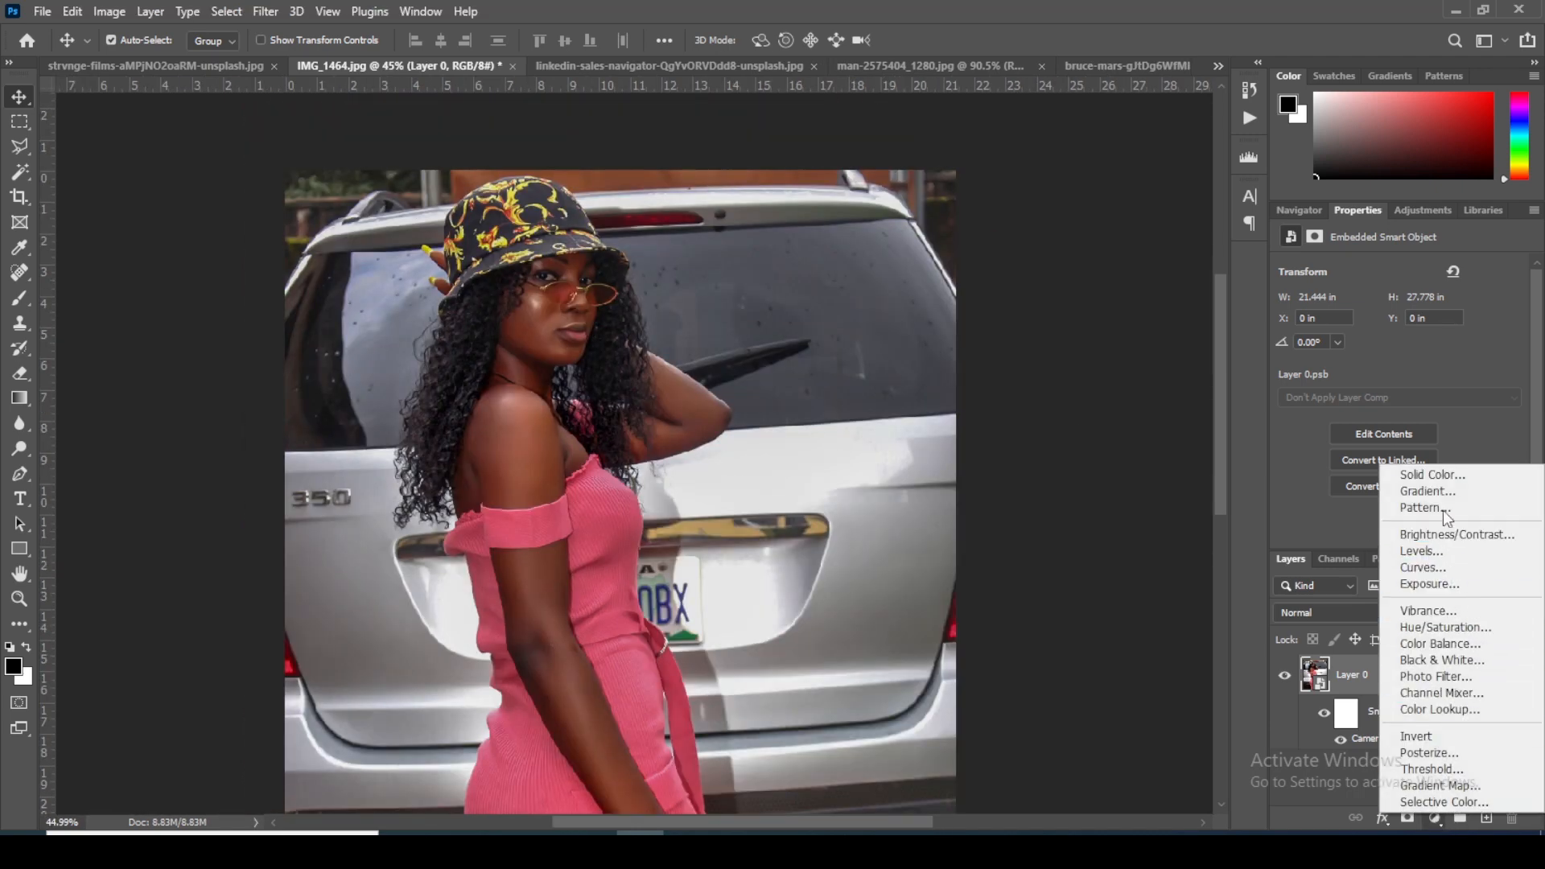
click(1441, 629)
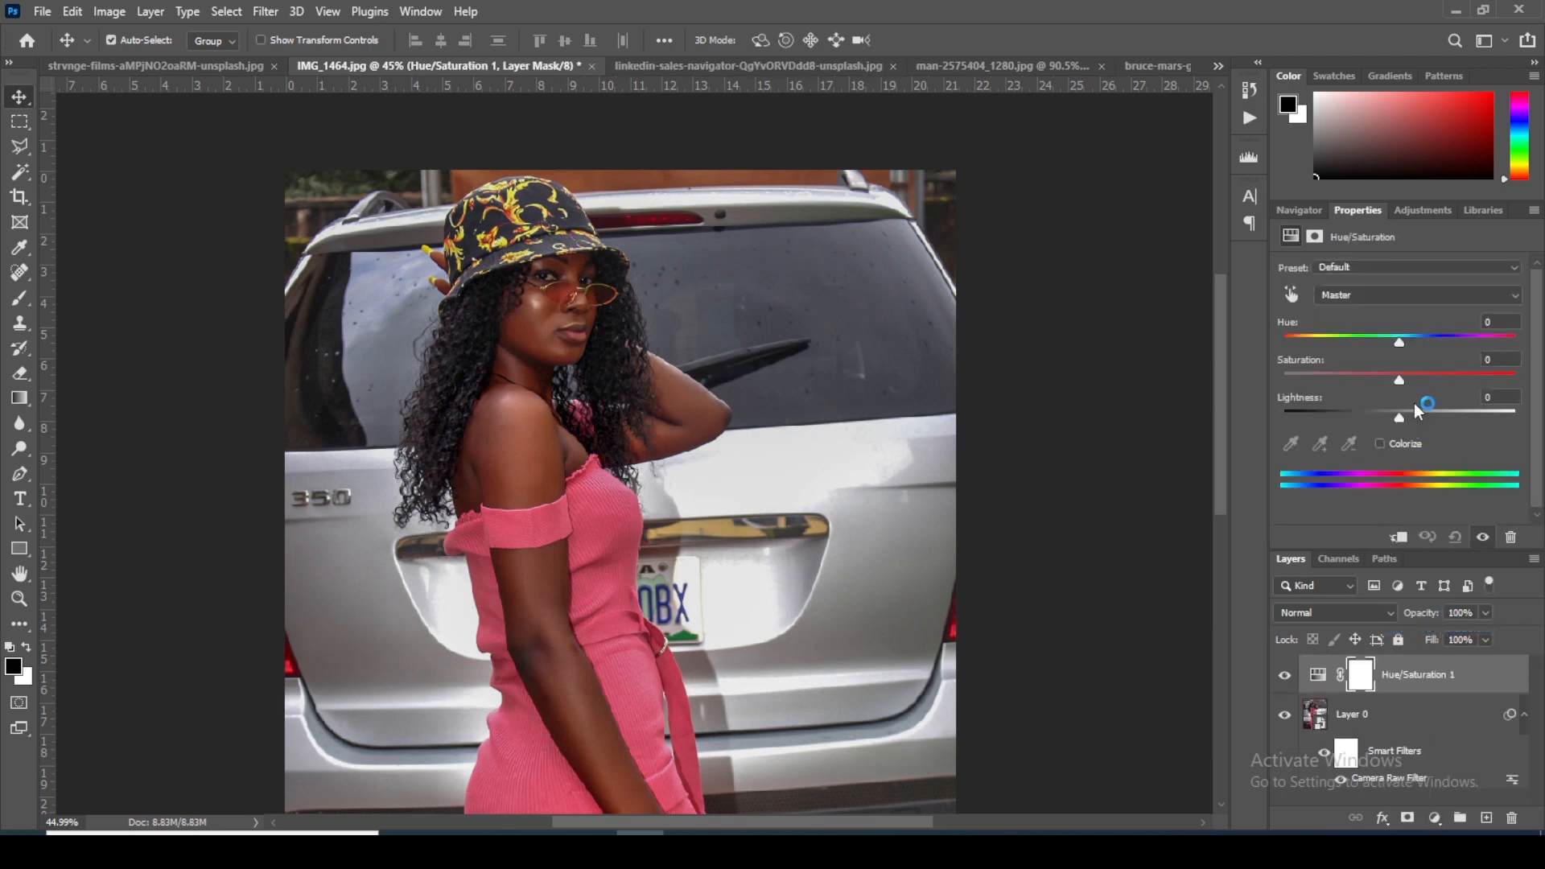
click(1363, 294)
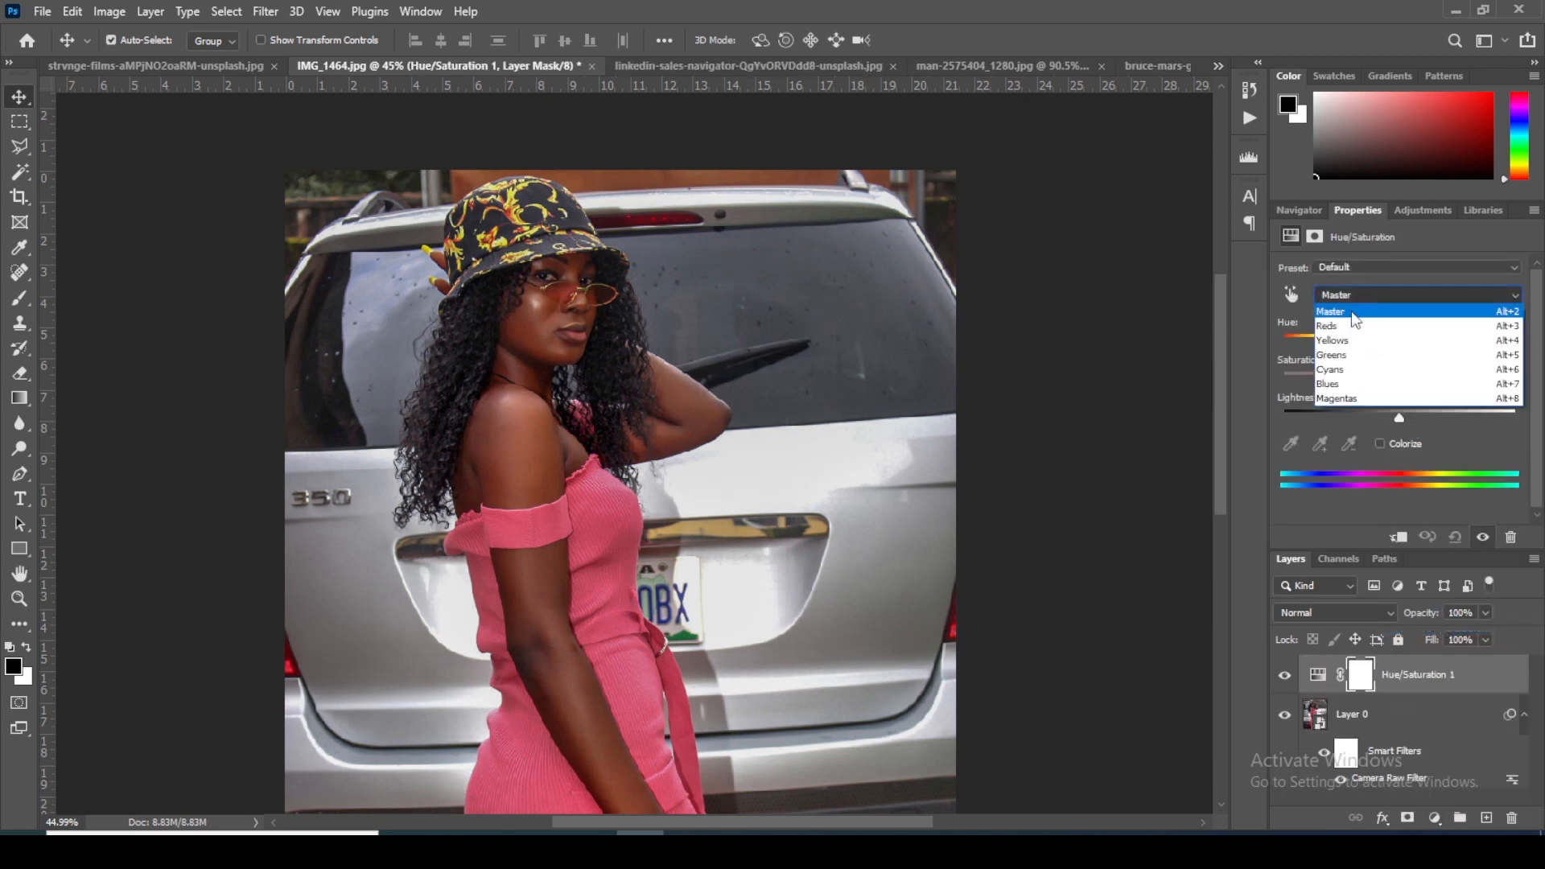
click(1345, 327)
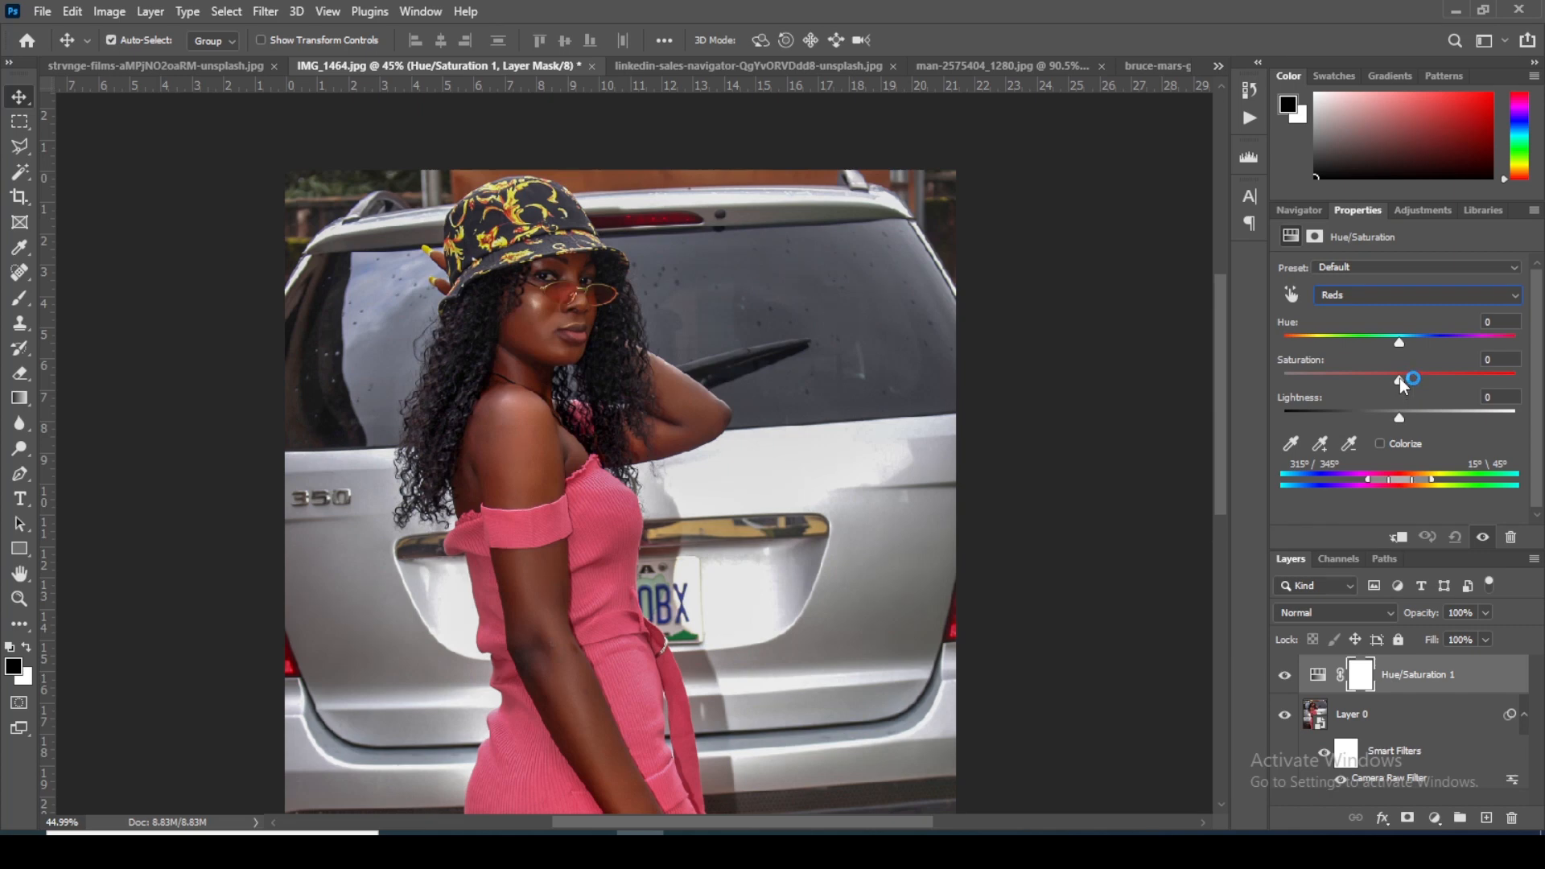
drag(1399, 378, 1490, 380)
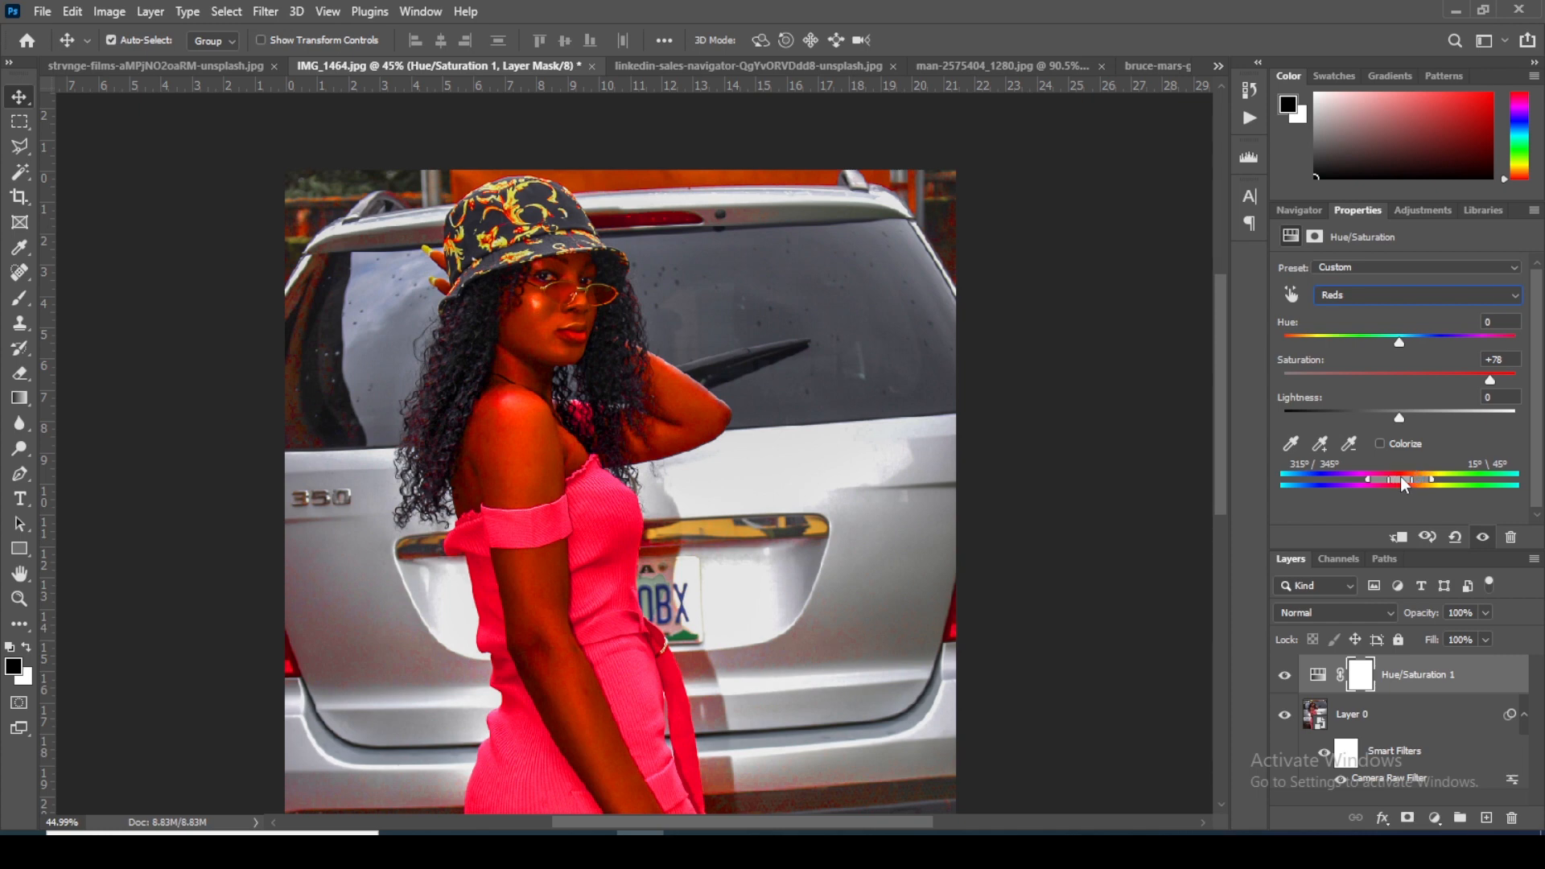
Step: Shift the affected color range toward the magentas, to 273°/303° and 333°\2°, to target the dress instead of the skin
drag(1400, 476, 1373, 478)
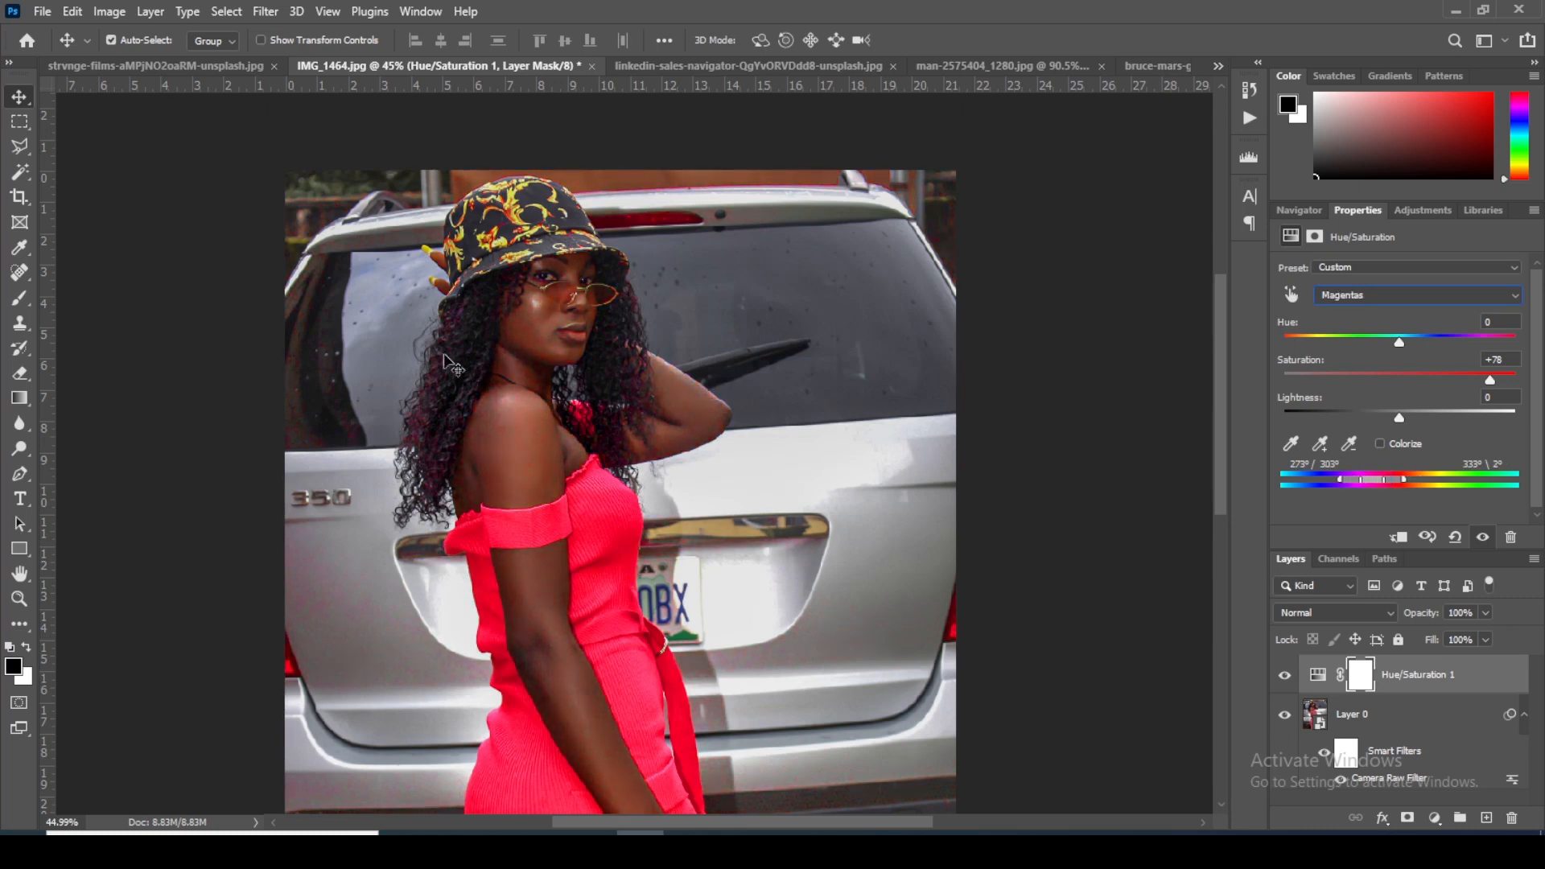
click(551, 310)
scroll(551, 310, up, 5)
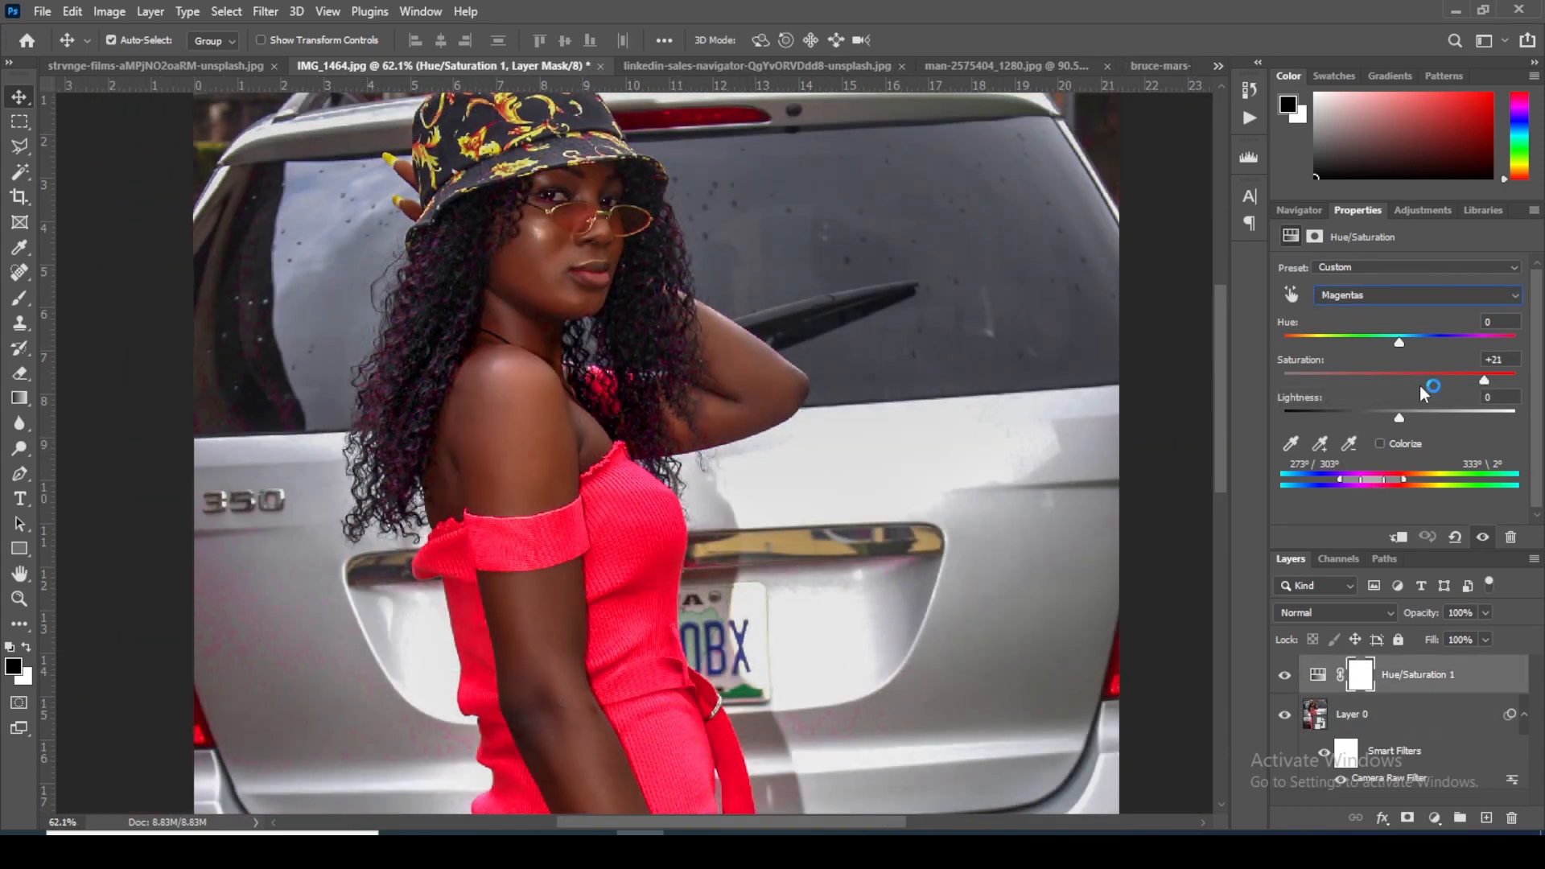
Step: Recolor the dress yellow-green by setting the Magentas saturation to +1 and the hue to +180
drag(1422, 386, 1408, 385)
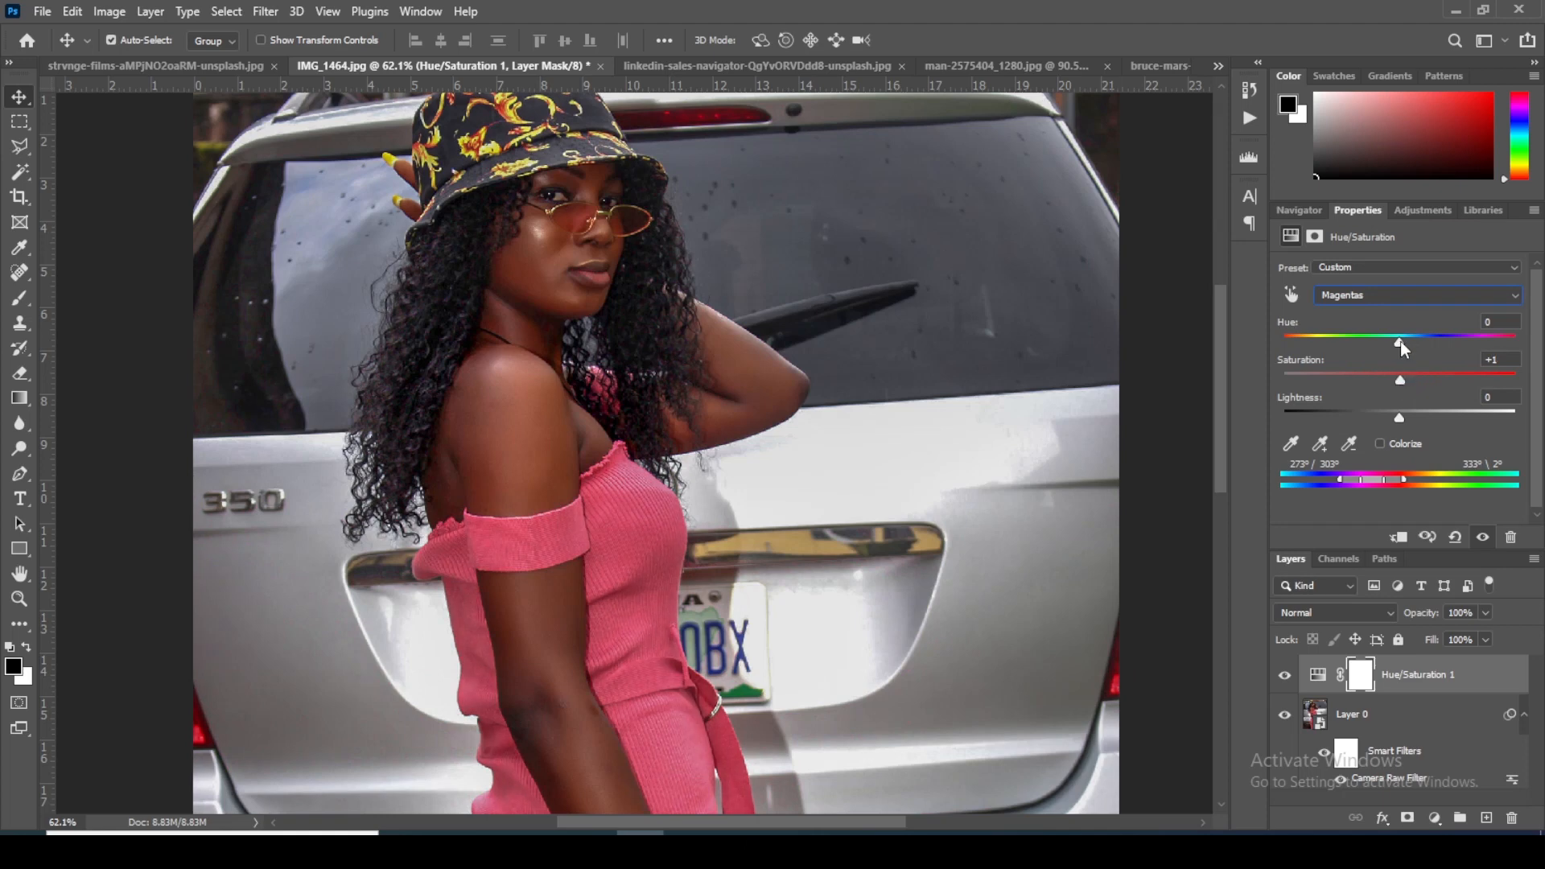
drag(1391, 345, 1519, 352)
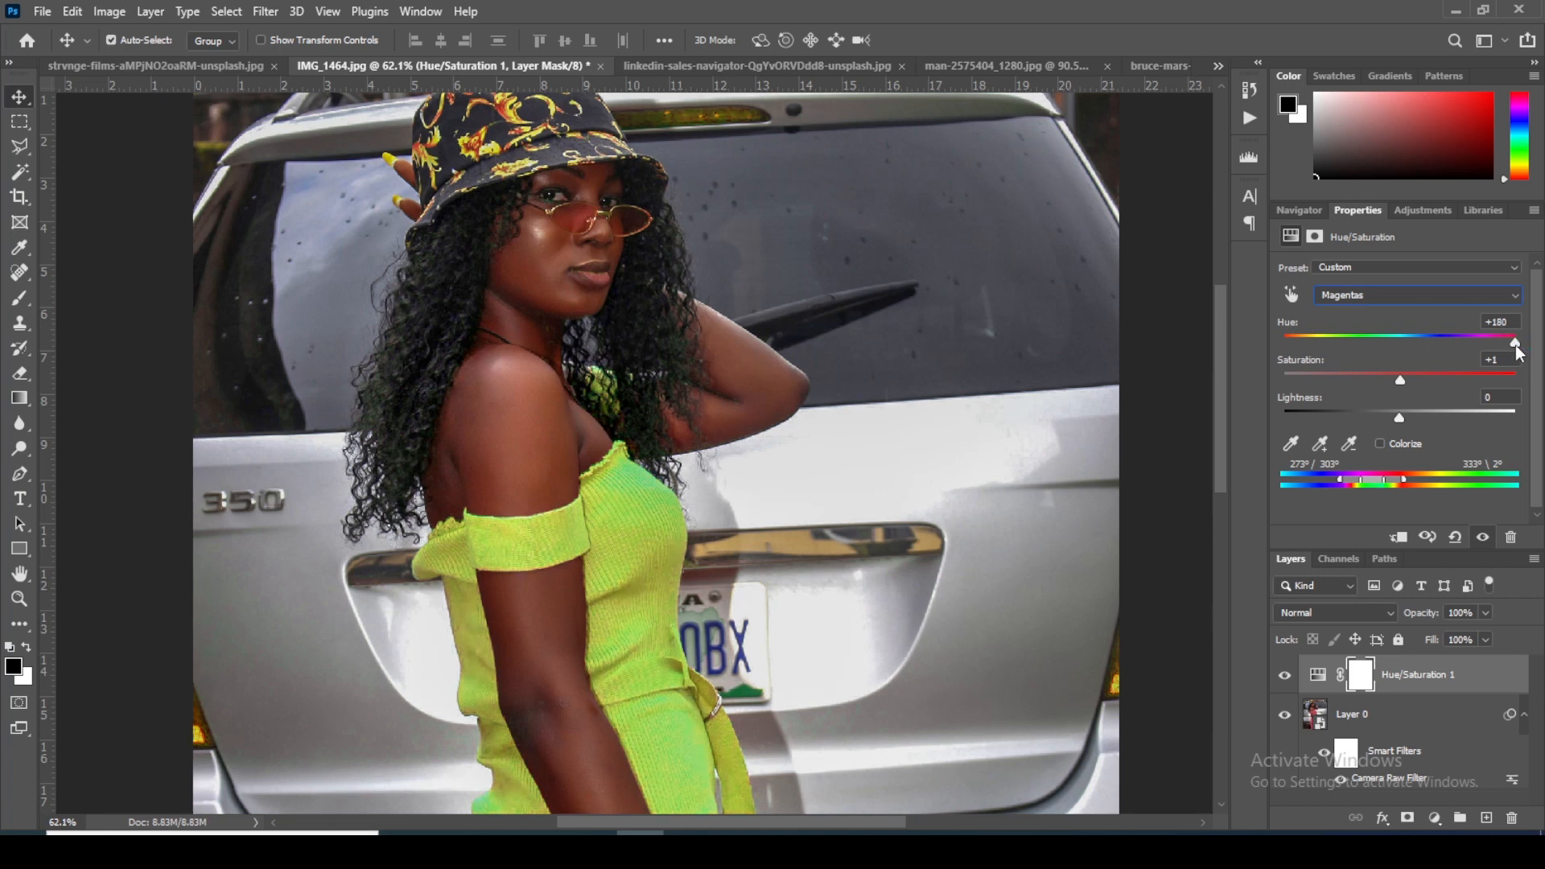
click(567, 592)
Step: Examine the recolored dress up close and as a whole, checking its fabric, edges and the adjoining skin
scroll(567, 591, up, 3)
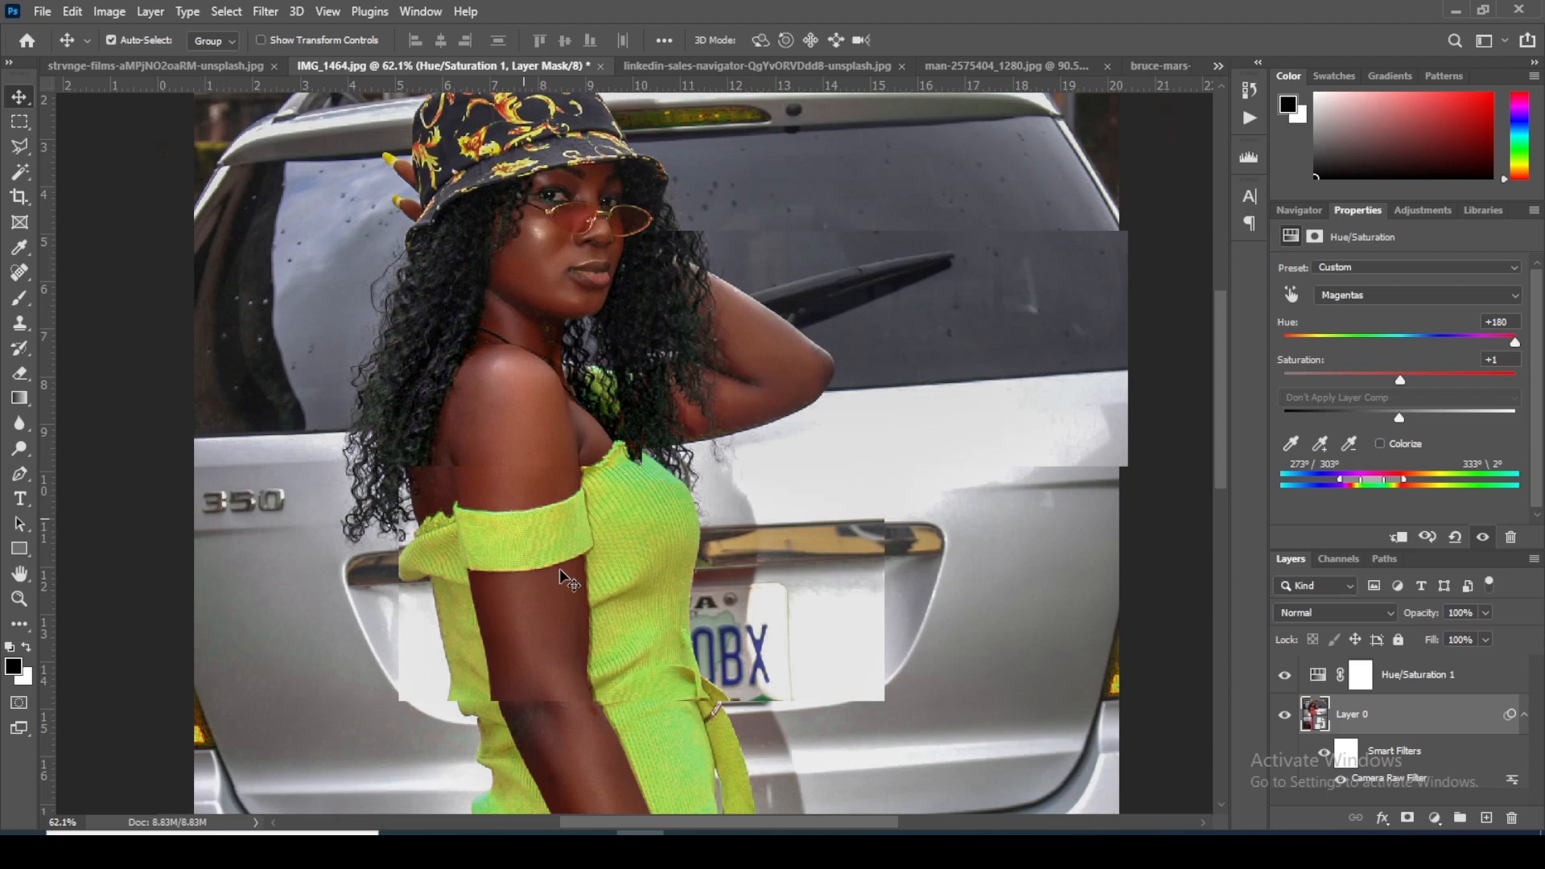
scroll(565, 578, up, 3)
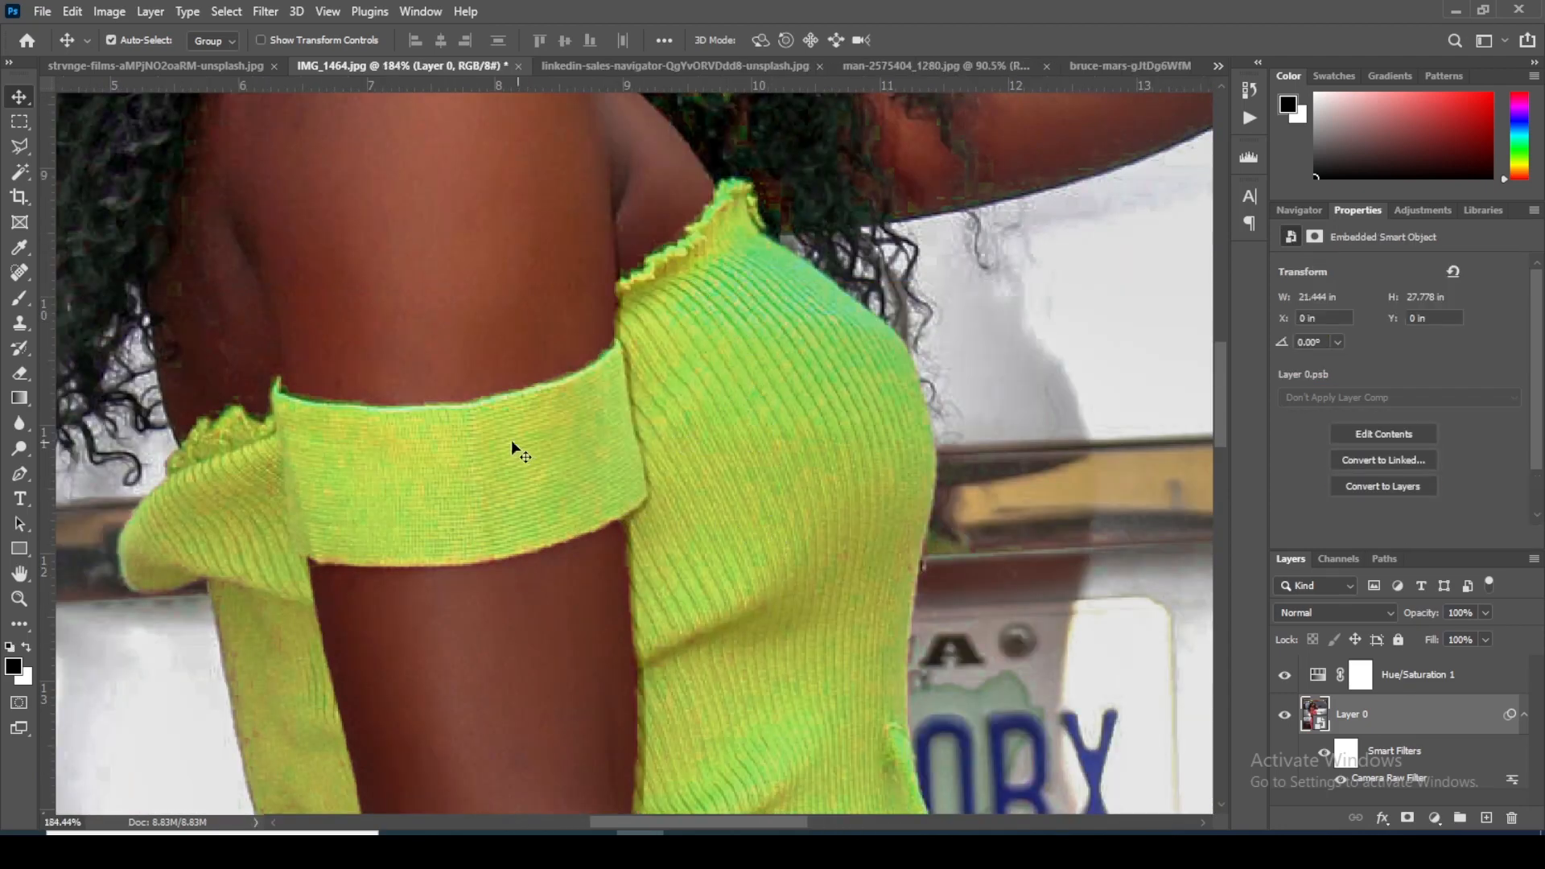
scroll(444, 410, up, 2)
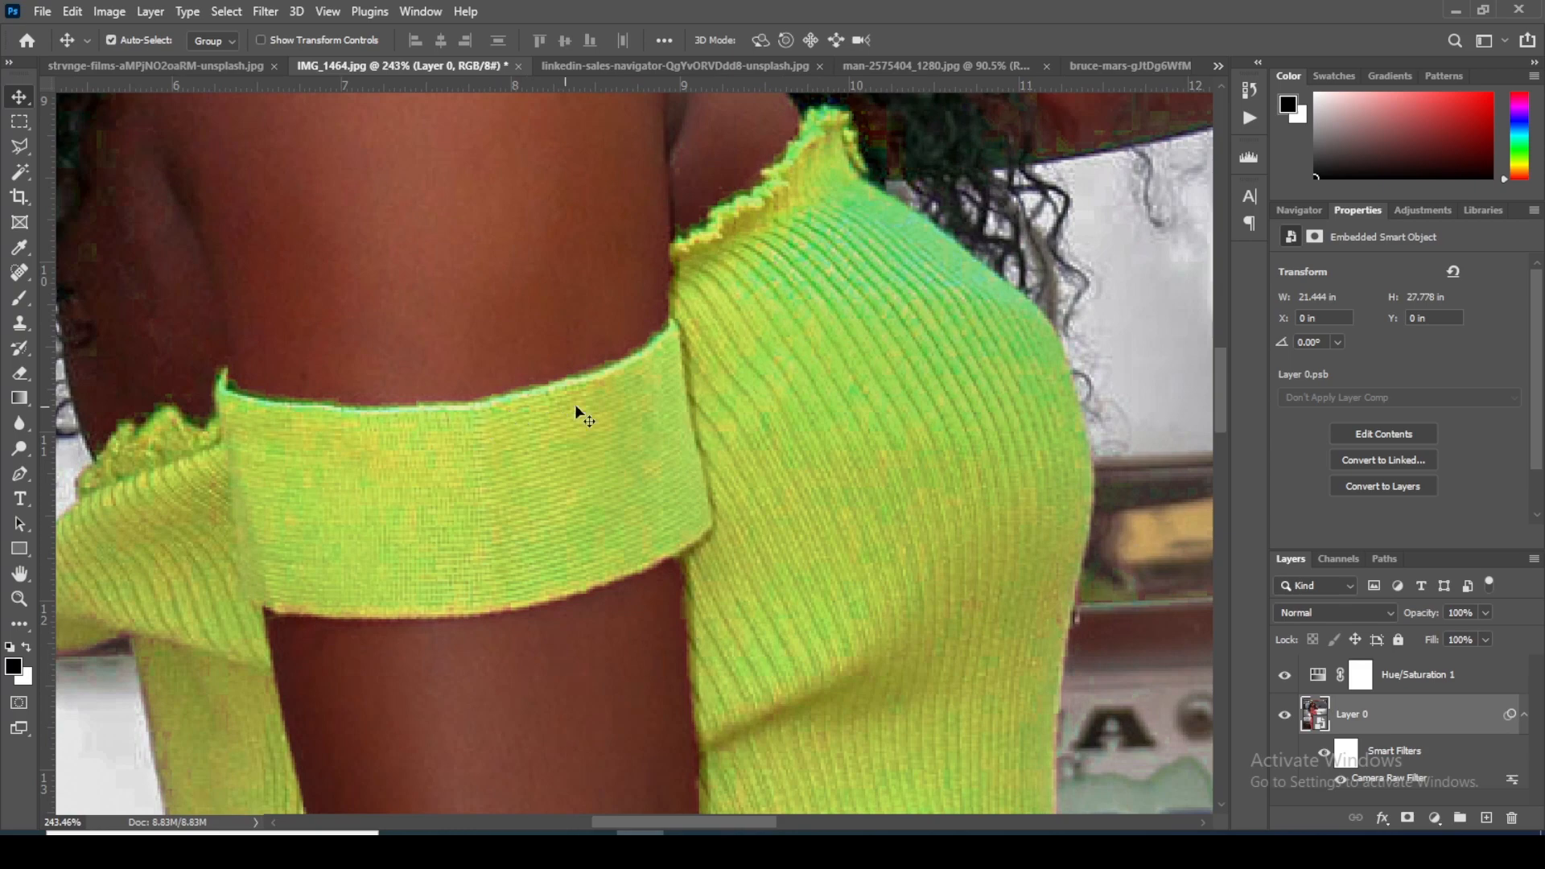
scroll(748, 319, down, 4)
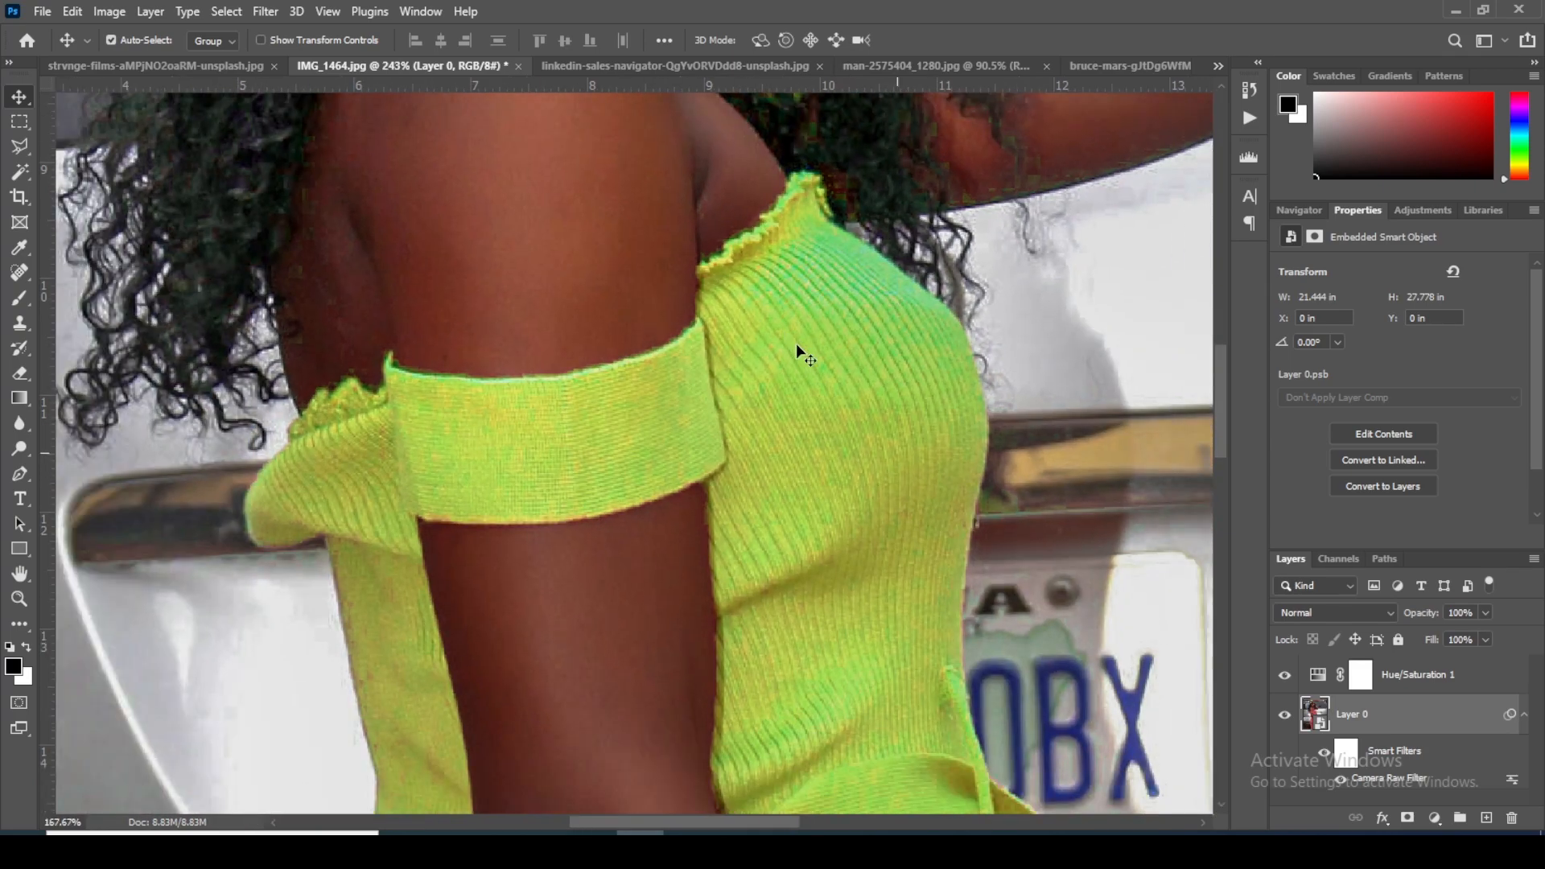
scroll(795, 344, down, 4)
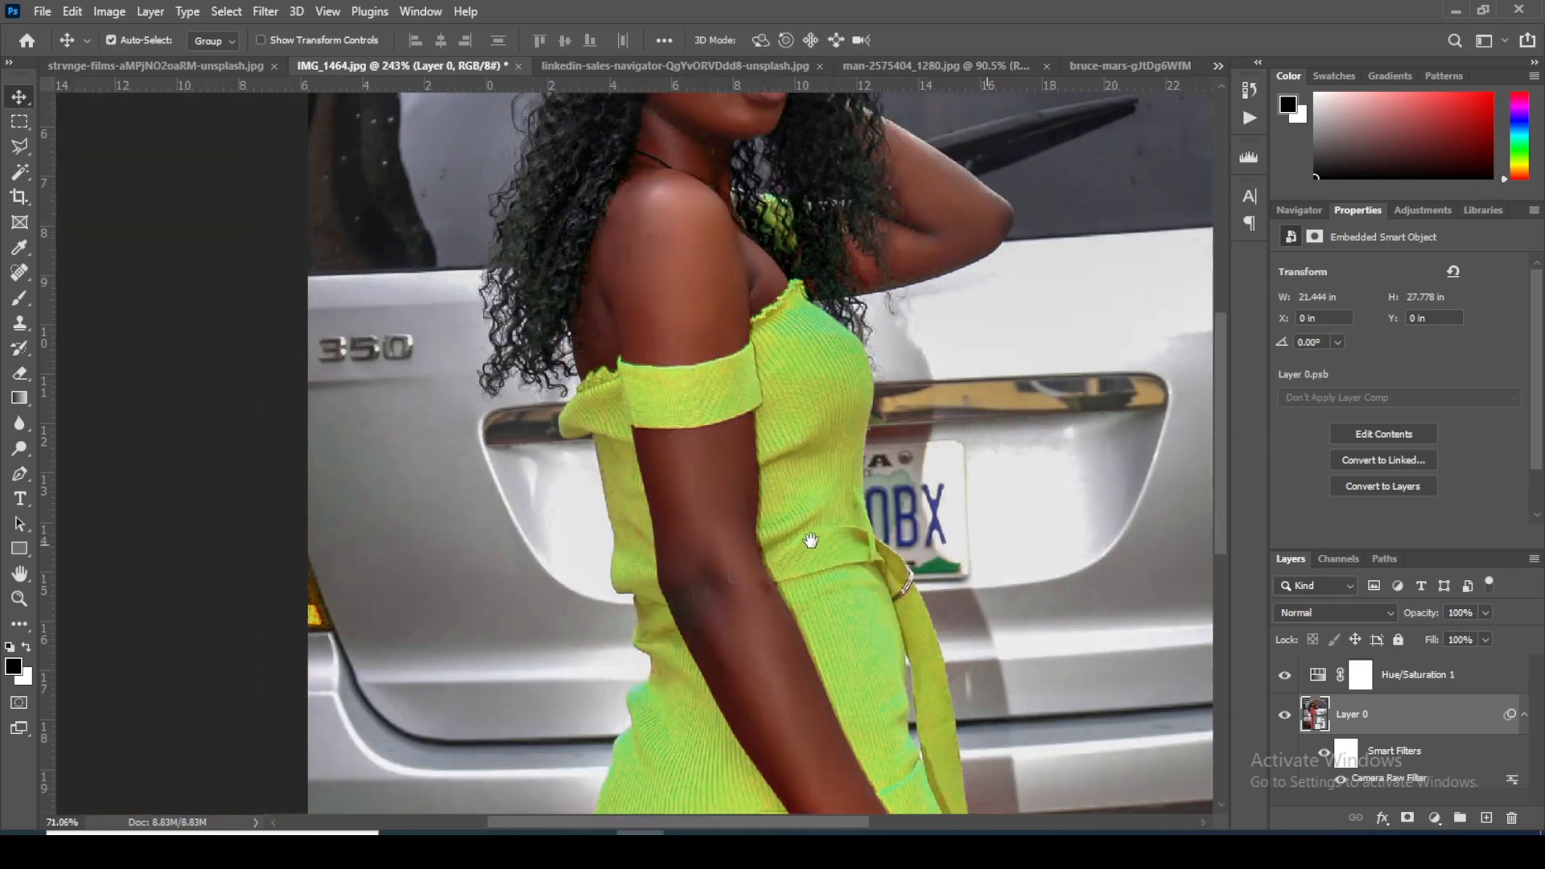
drag(810, 540, 726, 369)
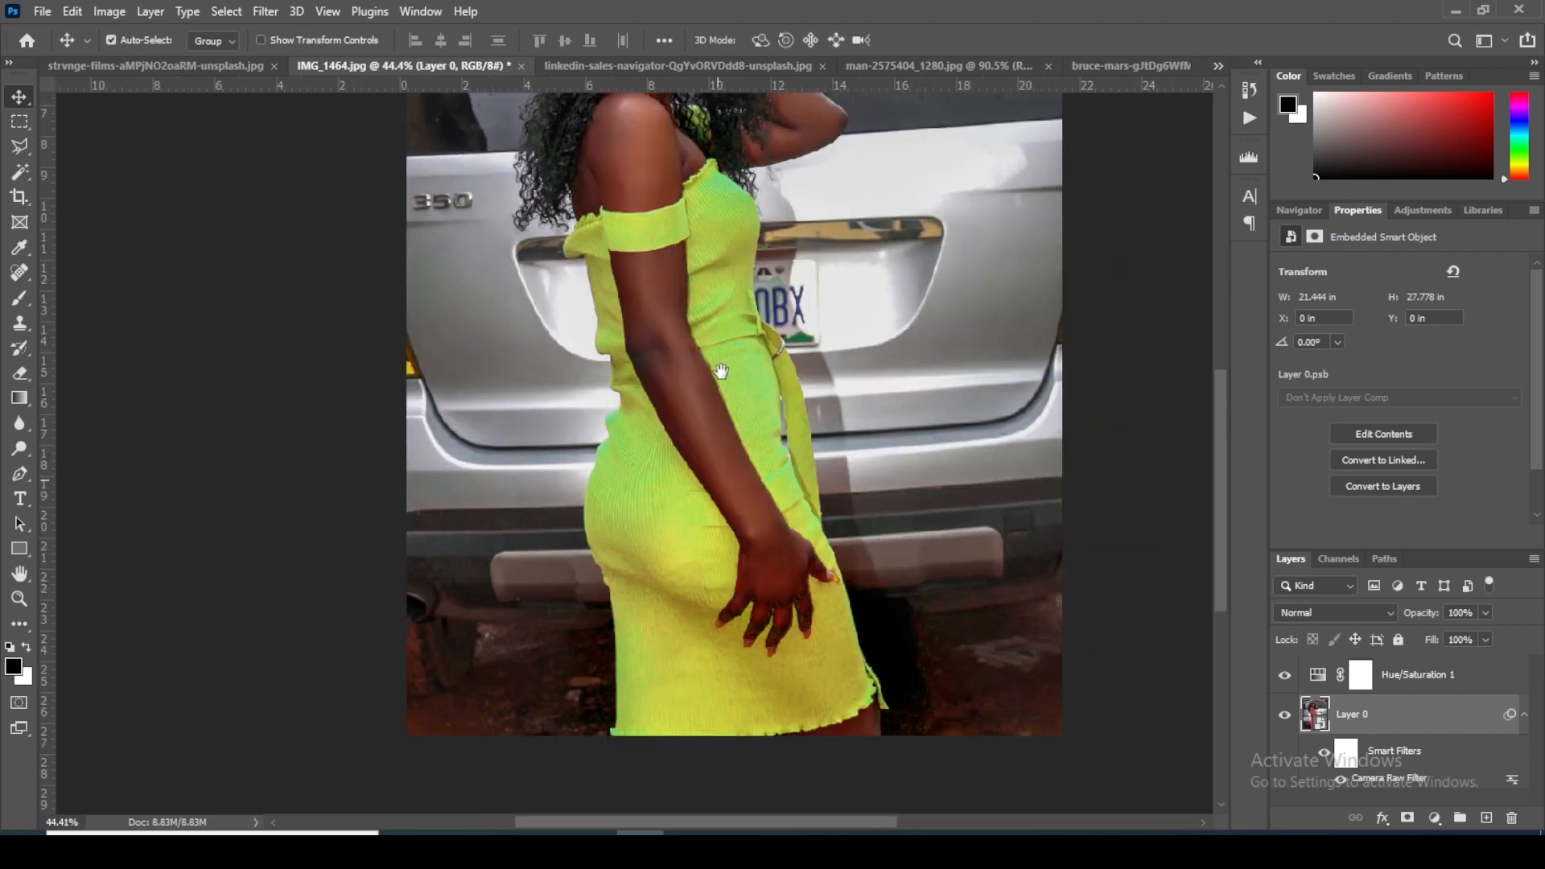
scroll(700, 334, down, 2)
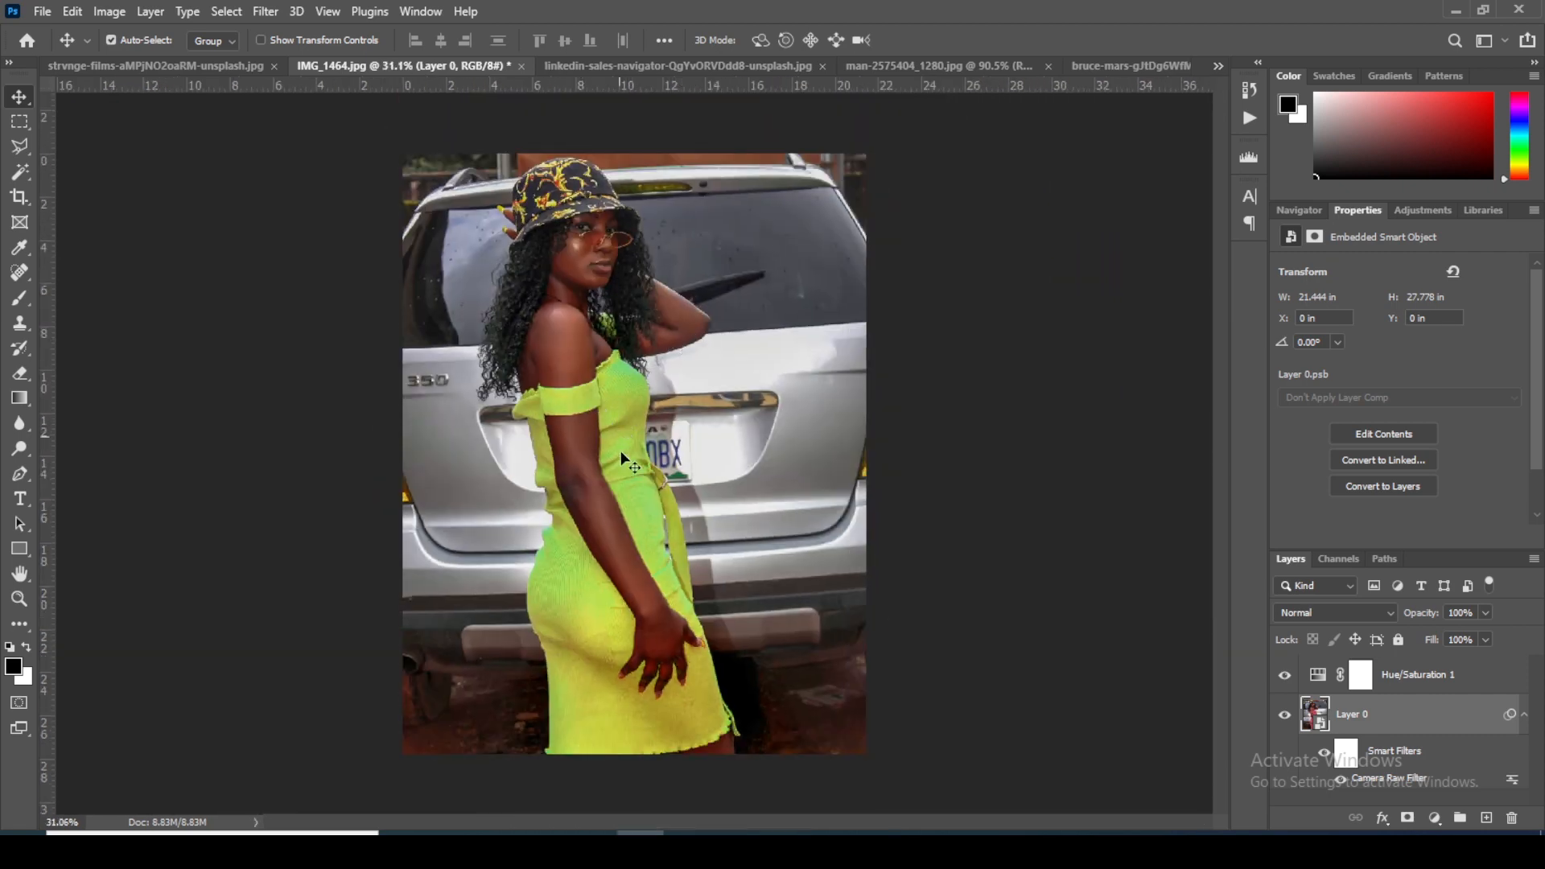
scroll(620, 444, up, 3)
drag(617, 355, 627, 400)
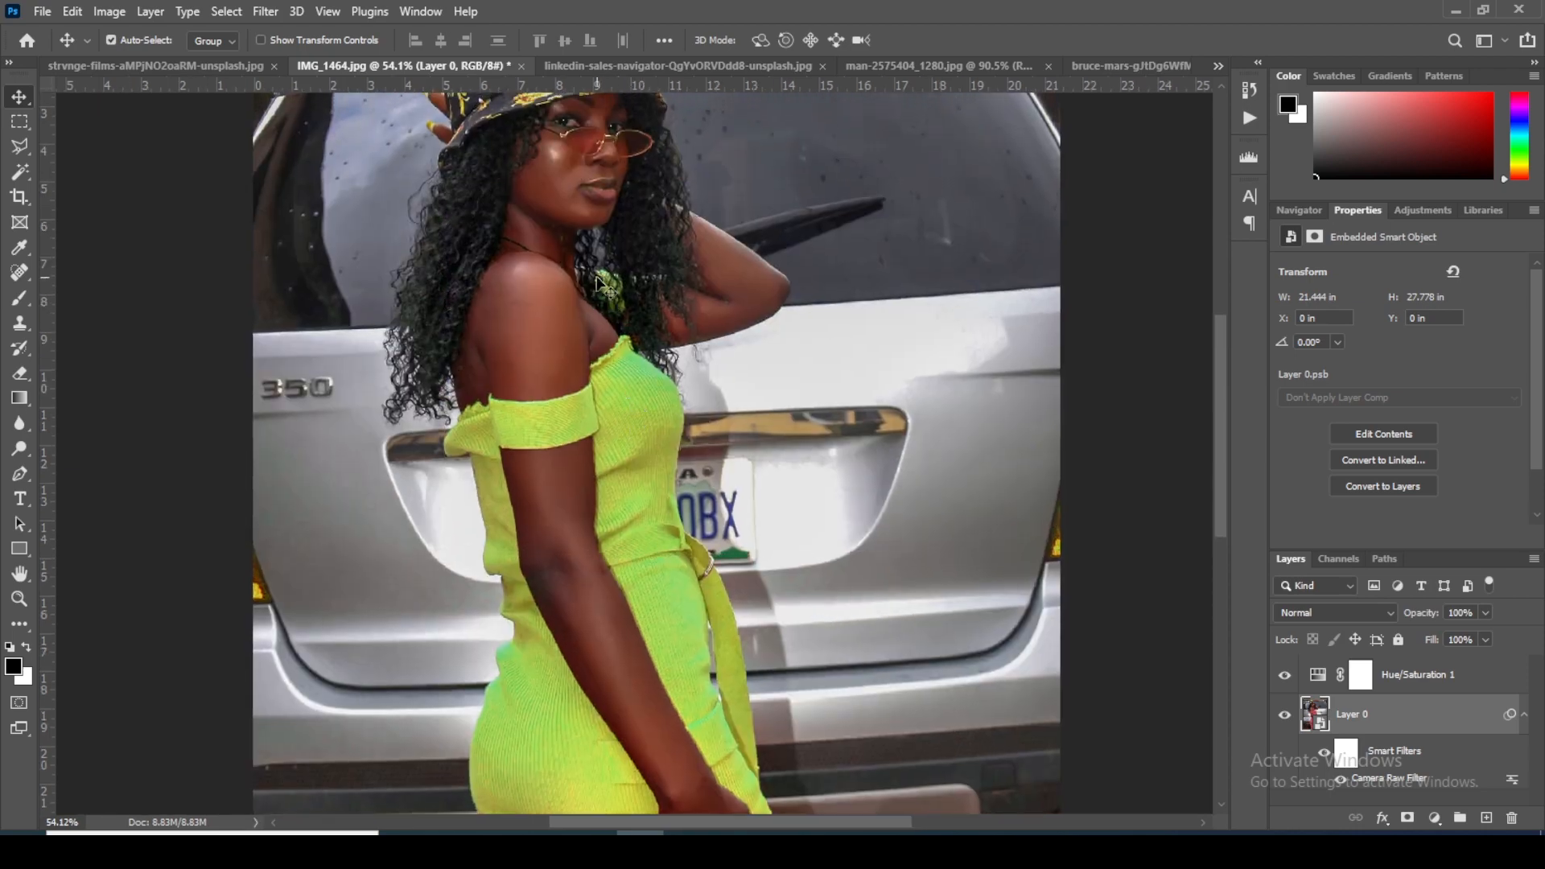
Step: Compare the photo with and without the Hue/Saturation adjustment, viewing the dress and skin both close up and as a whole
scroll(615, 394, down, 3)
scroll(562, 182, up, 1)
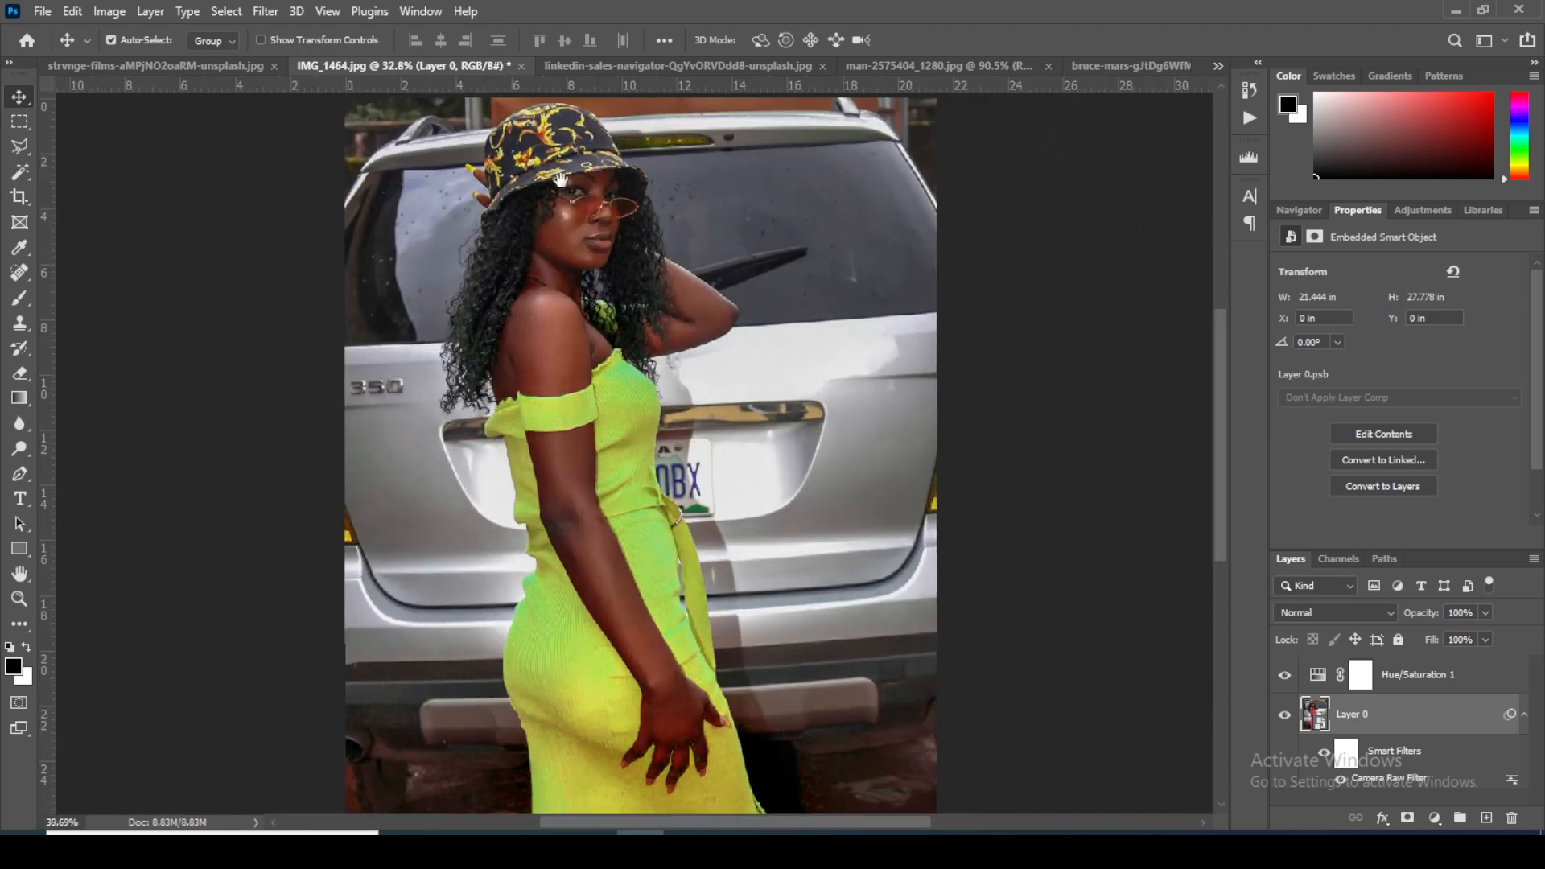
scroll(563, 186, up, 2)
scroll(682, 246, up, 1)
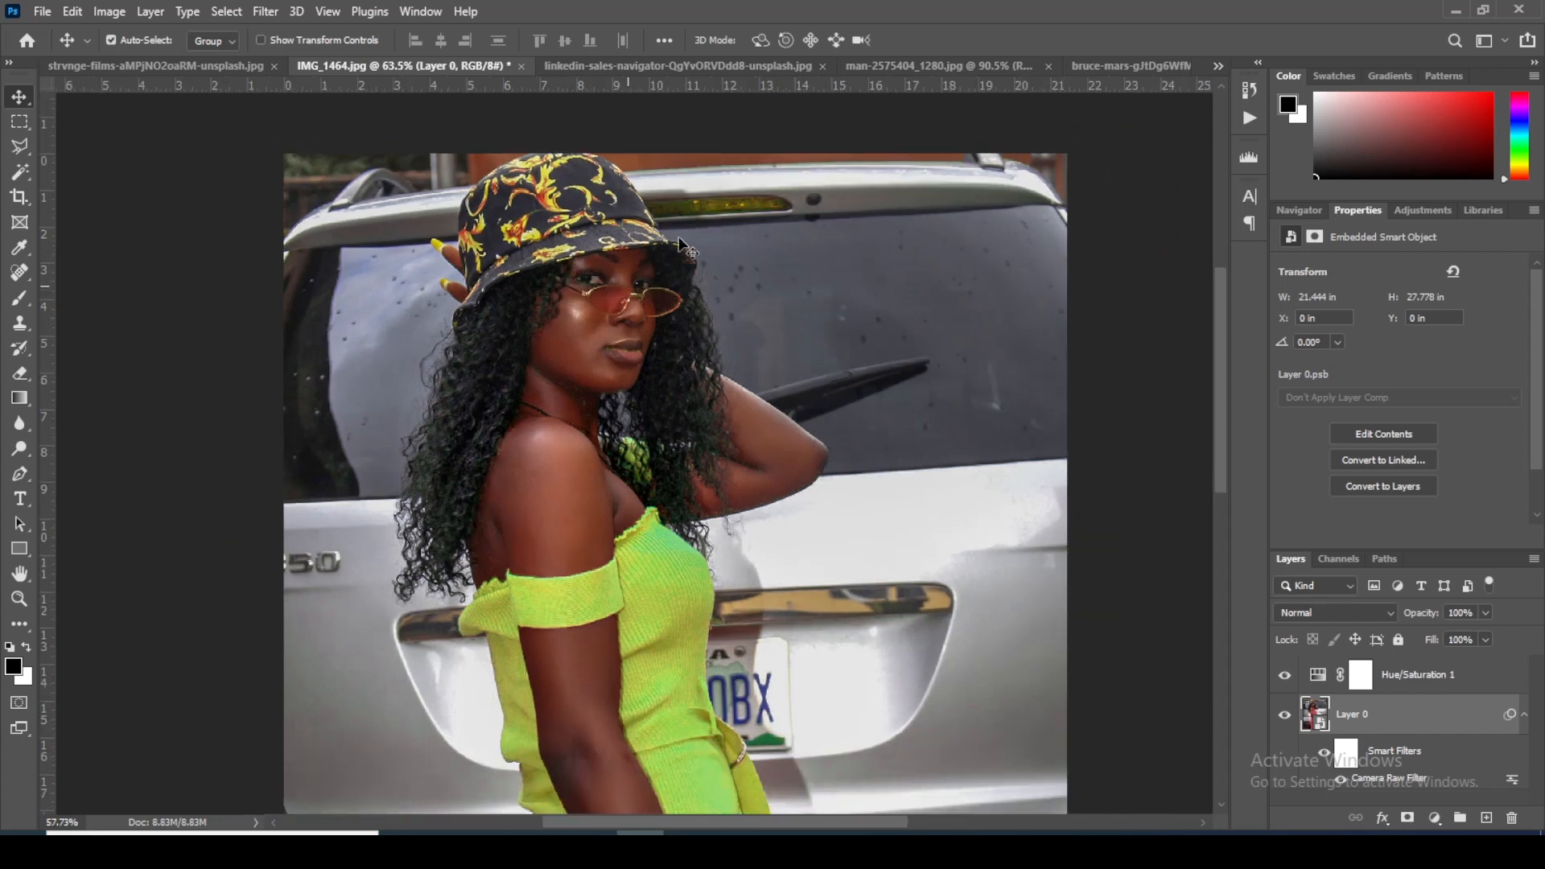
scroll(682, 246, down, 1)
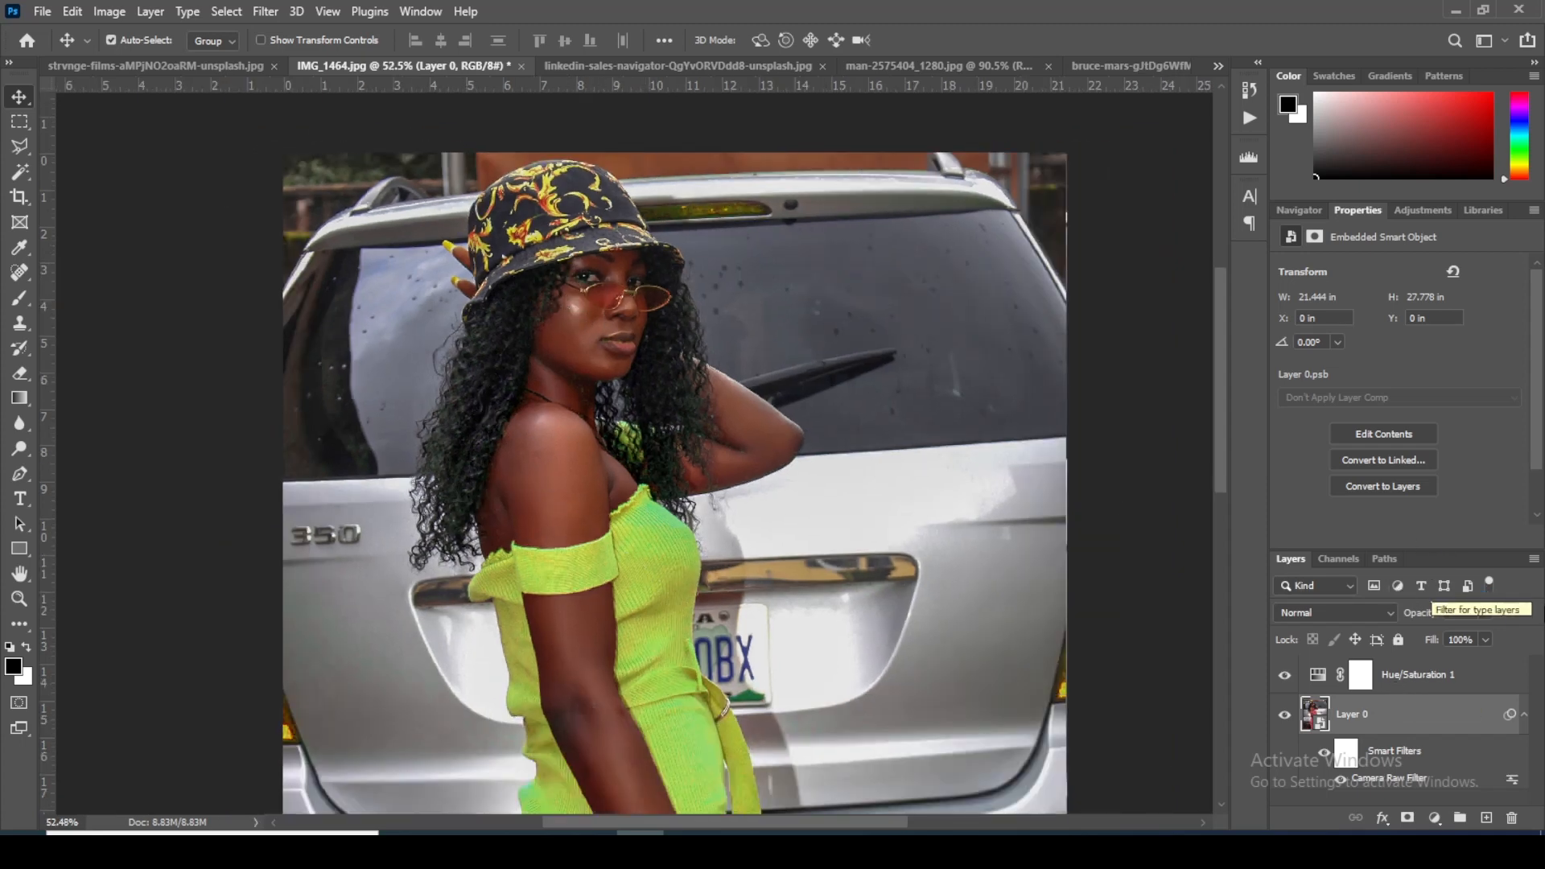
click(1283, 677)
click(1286, 678)
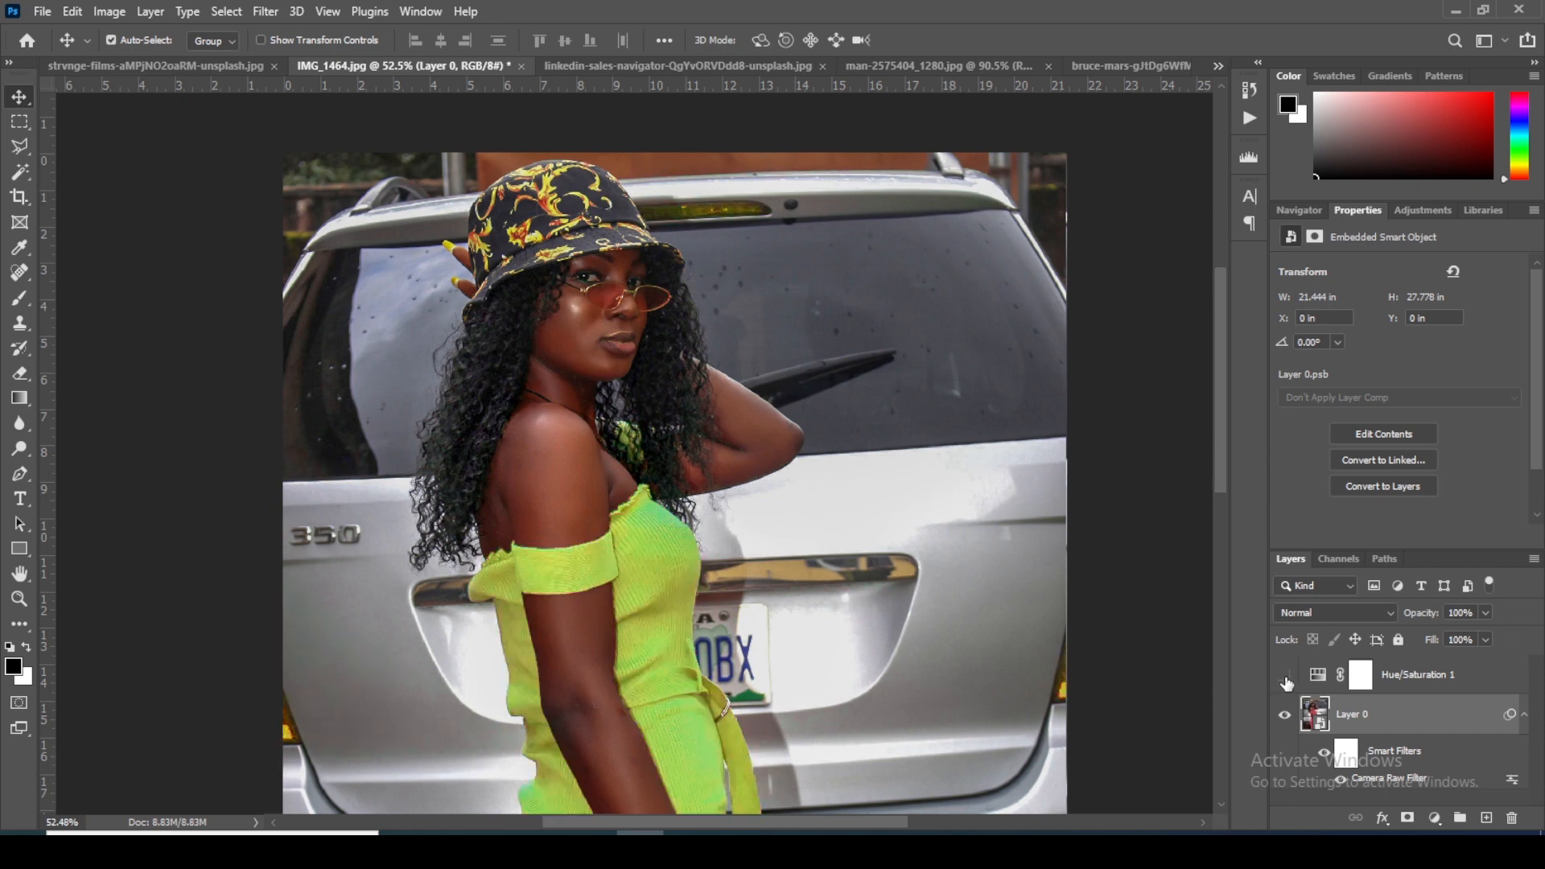
click(1285, 679)
click(1286, 679)
click(1285, 679)
scroll(718, 535, down, 3)
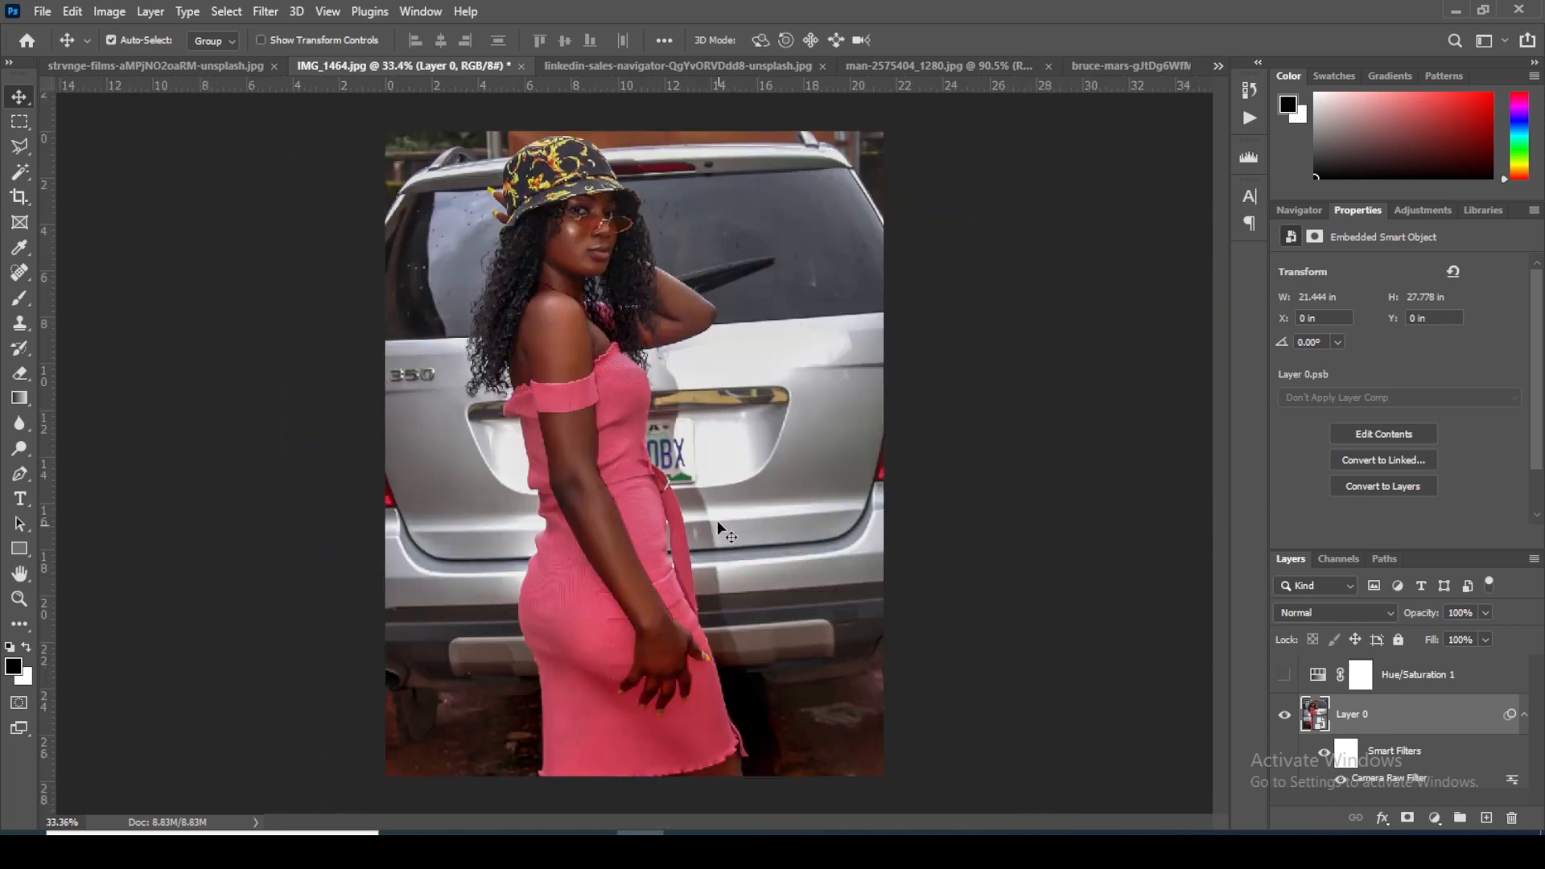
click(1285, 676)
Step: Change the Magentas color range of the Hue/Saturation layer to 273°/303° and 341°\0°, and check the dress and skin
click(1360, 675)
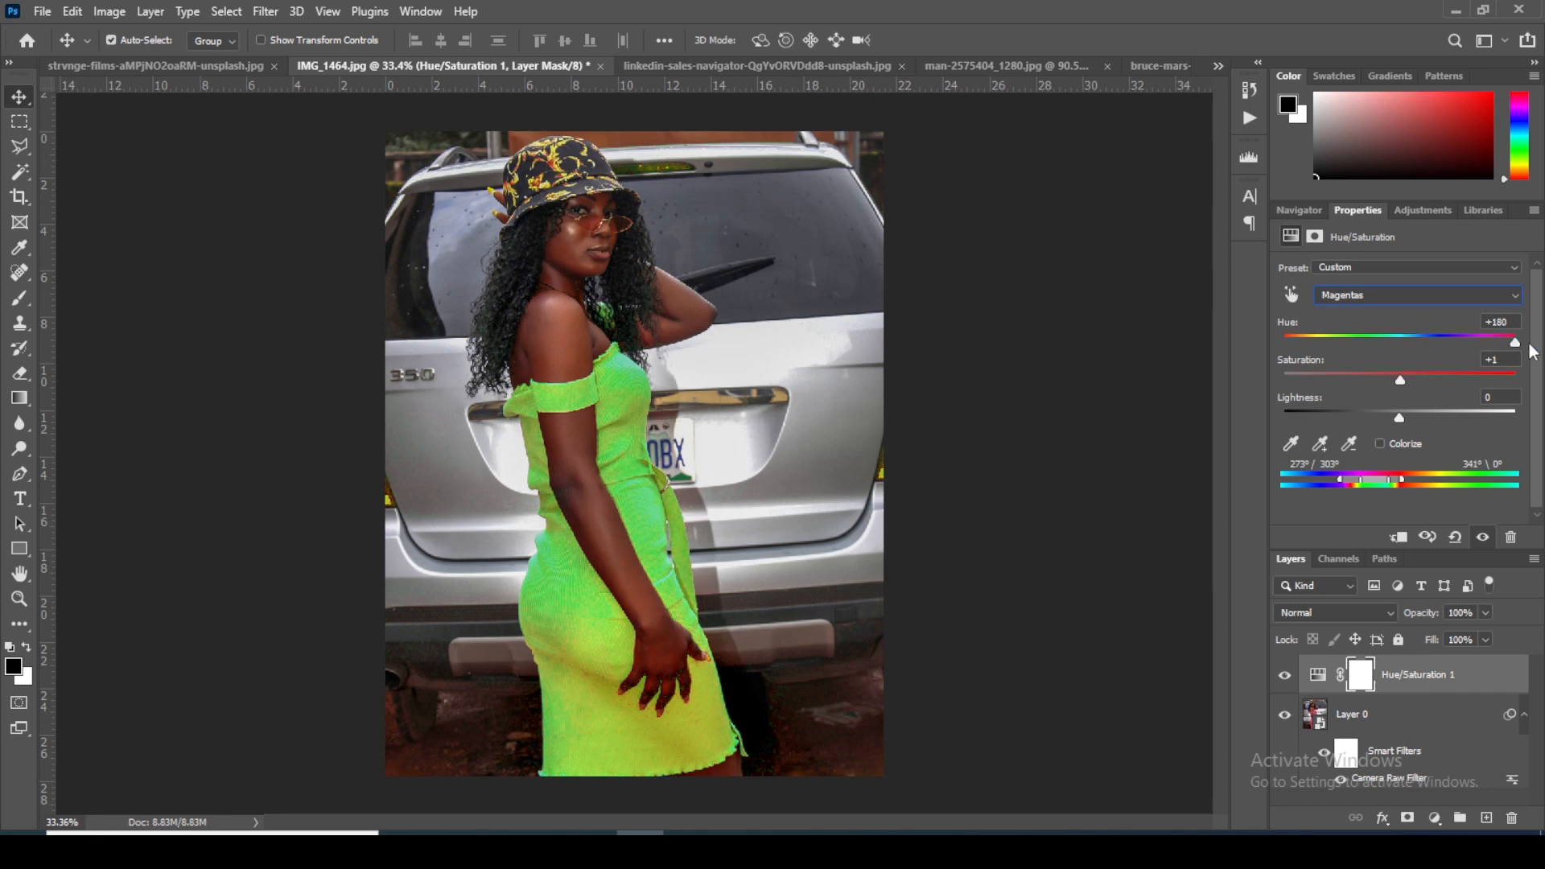
click(584, 334)
scroll(620, 249, up, 2)
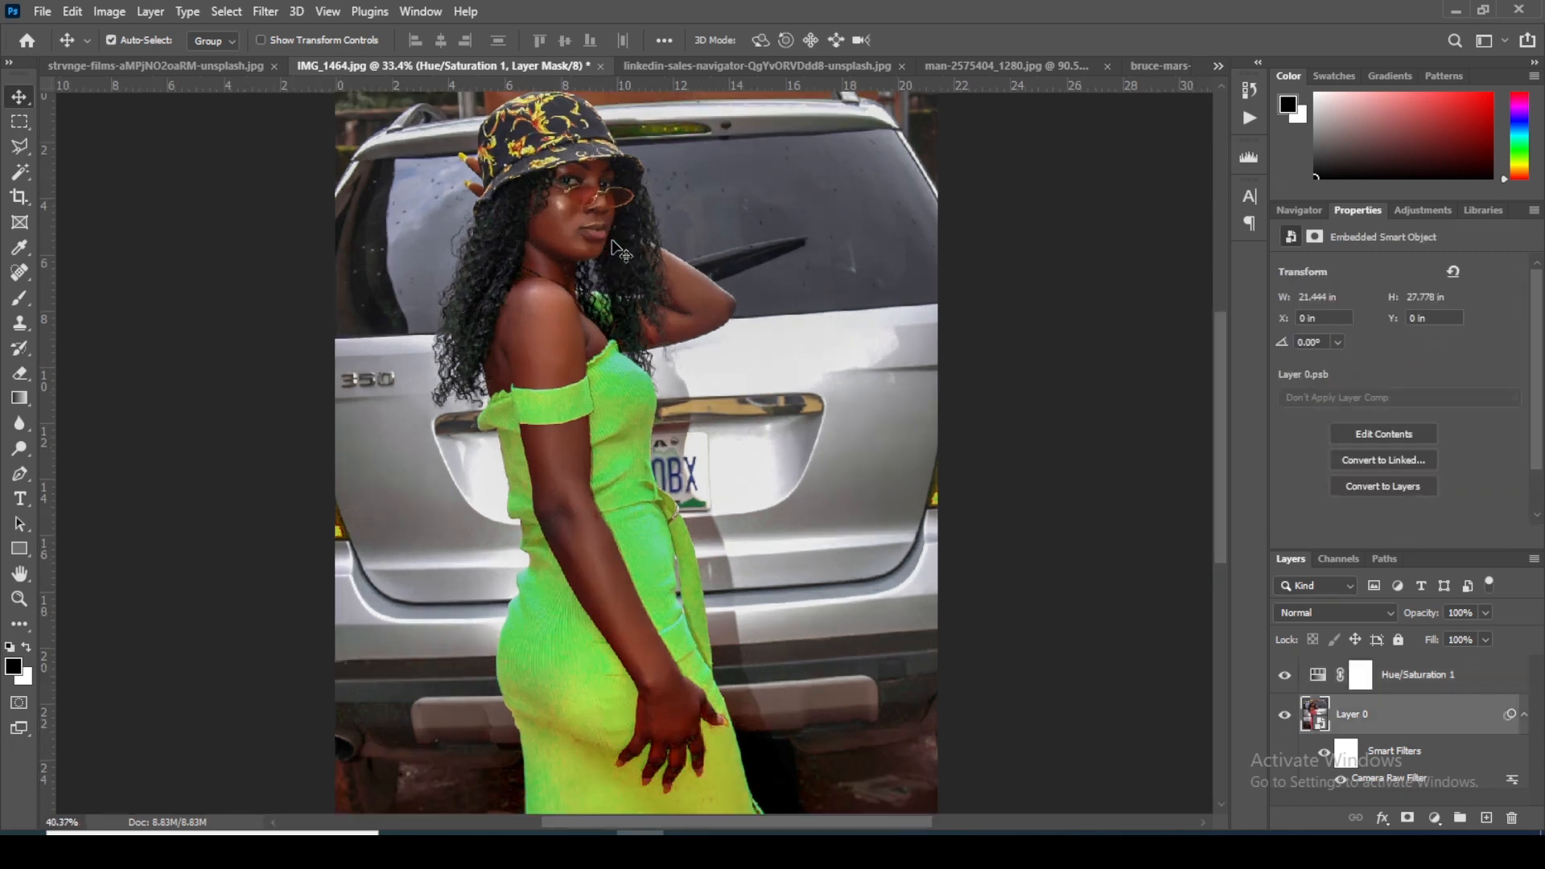
scroll(620, 249, up, 1)
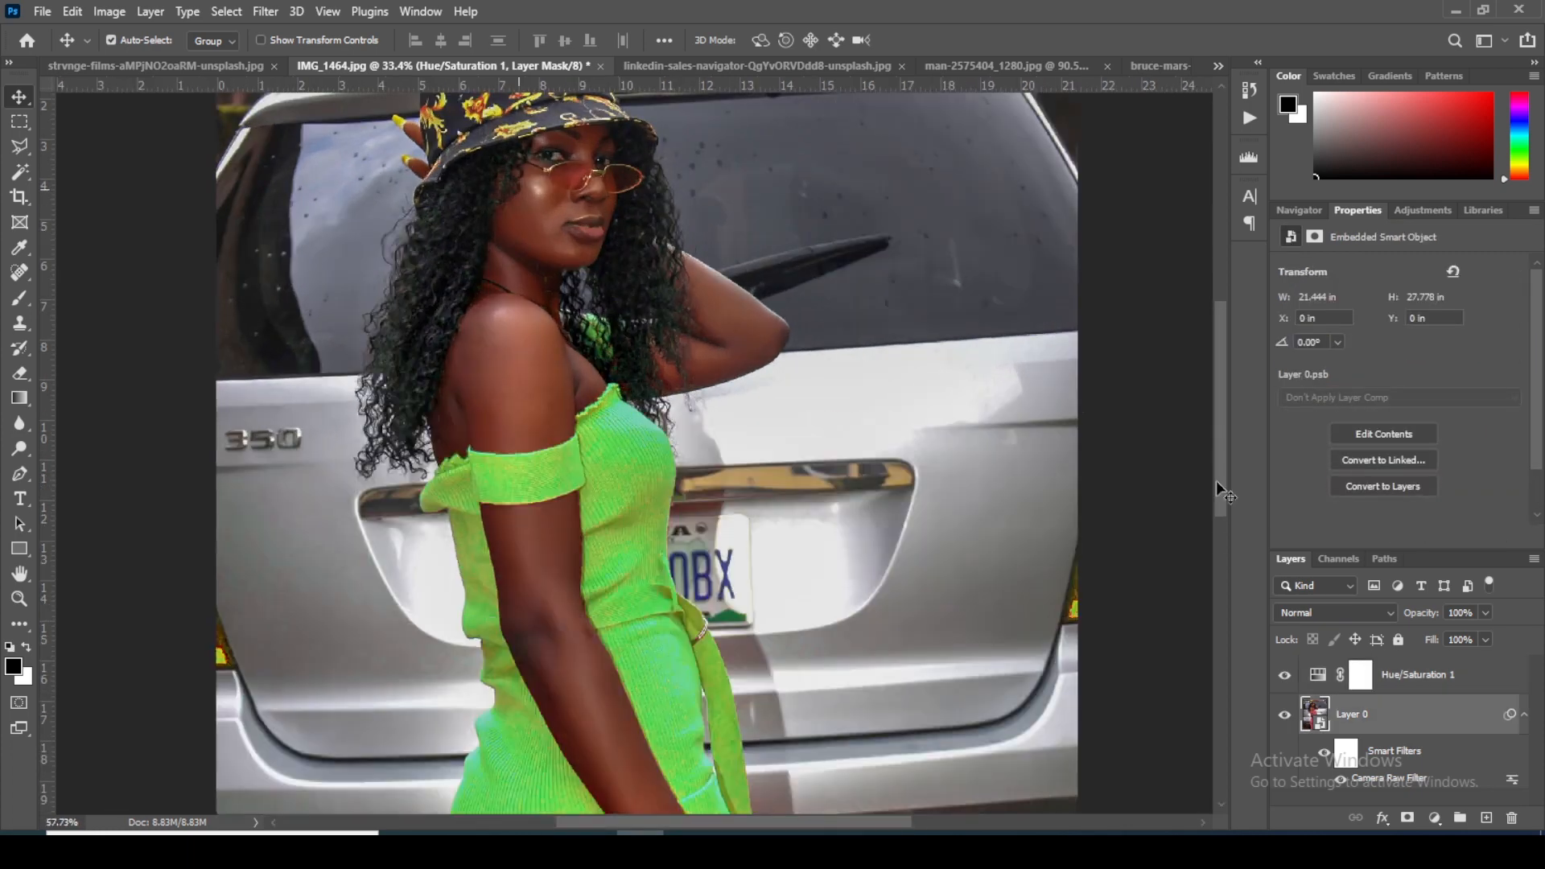
Step: Recolor the dress purple by setting the Magentas hue to -82 with the color range at 273°/304° and 351°\357°
click(1320, 681)
click(1387, 297)
click(1363, 326)
drag(1399, 341, 1285, 364)
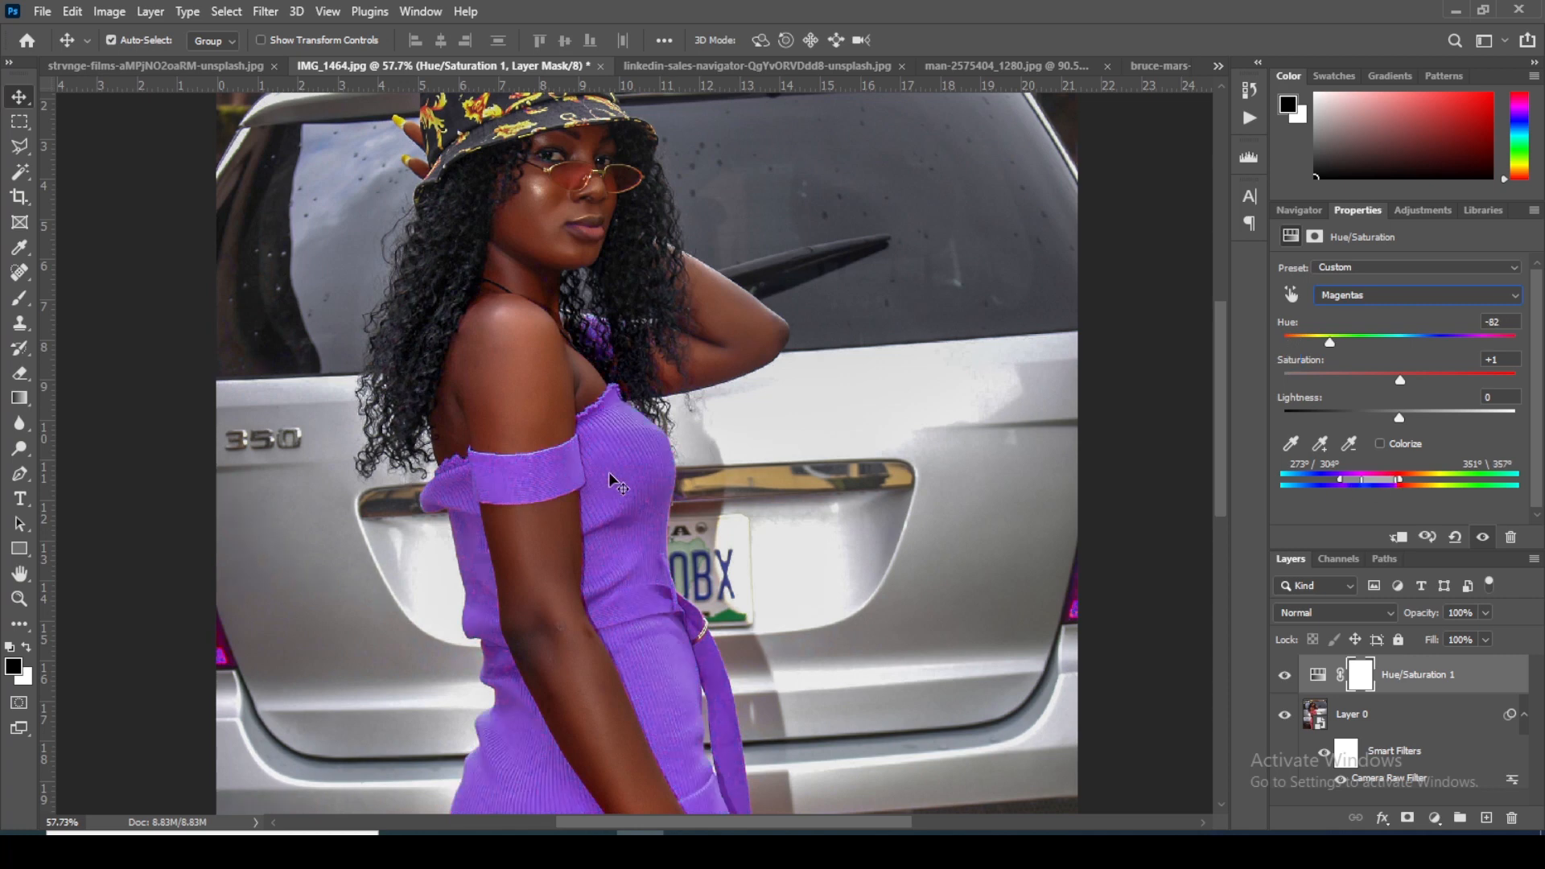
click(611, 473)
scroll(611, 472, down, 5)
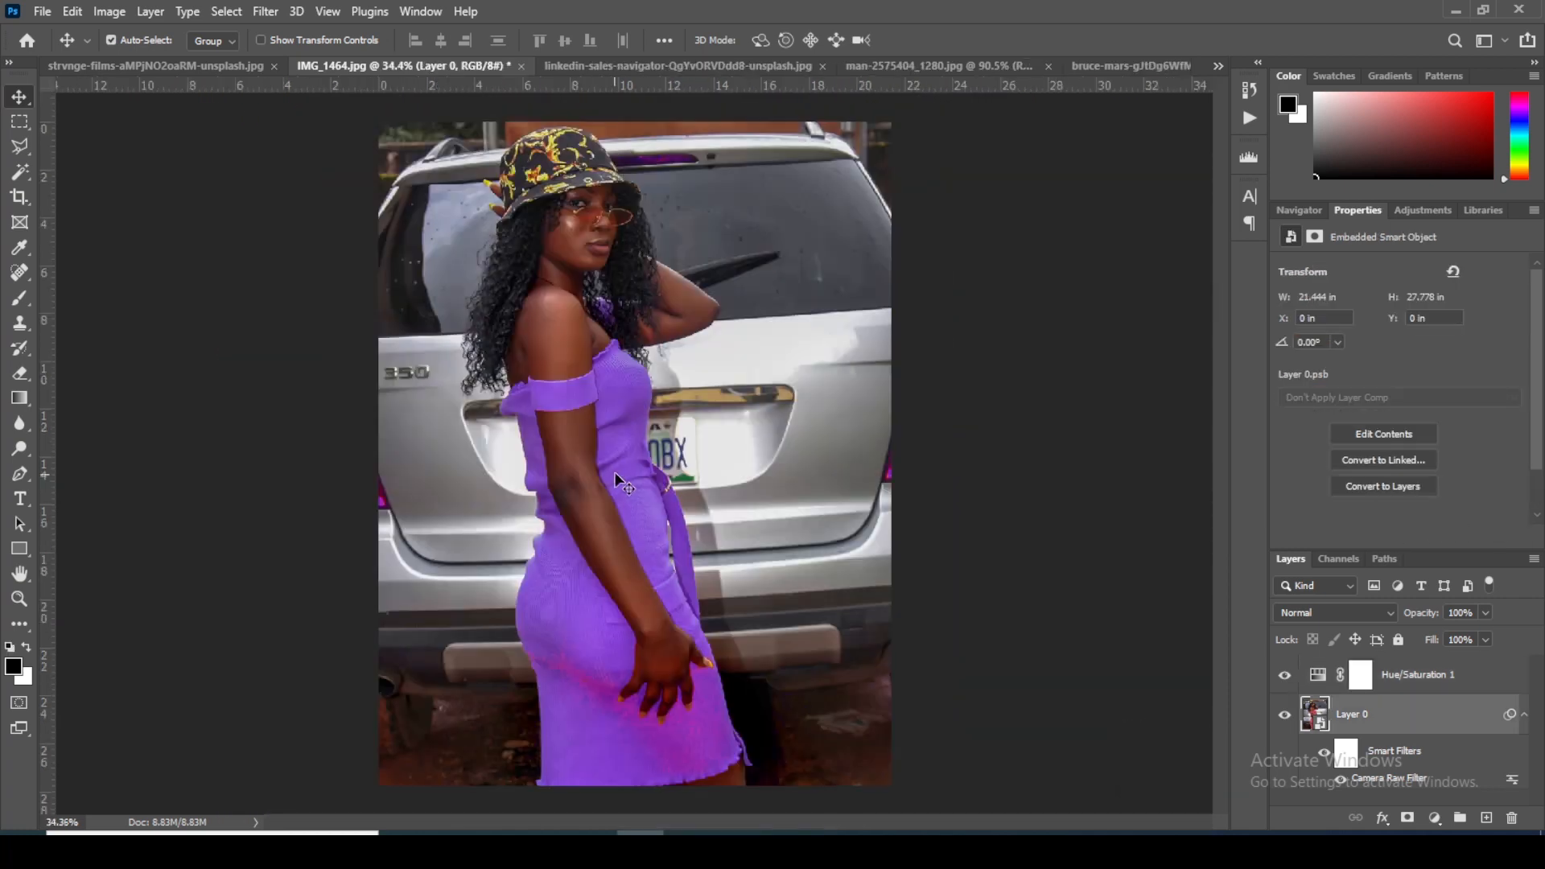
scroll(605, 454, up, 1)
scroll(605, 452, up, 3)
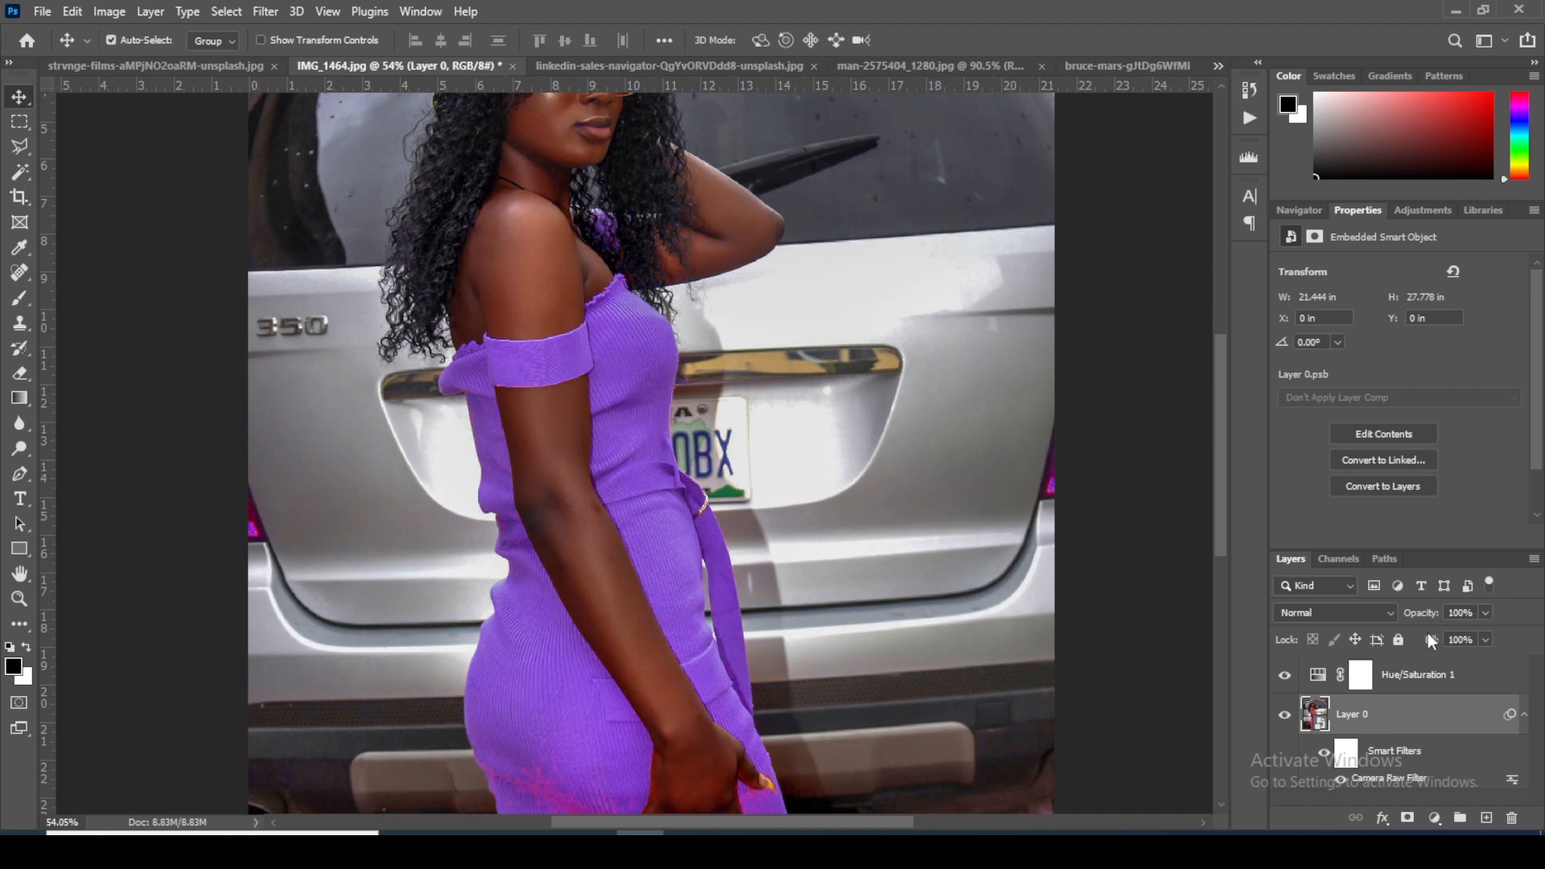
Step: Recolor the dress light blue by setting the Magentas hue to -155, and inspect the coverage of its lower part
click(1319, 677)
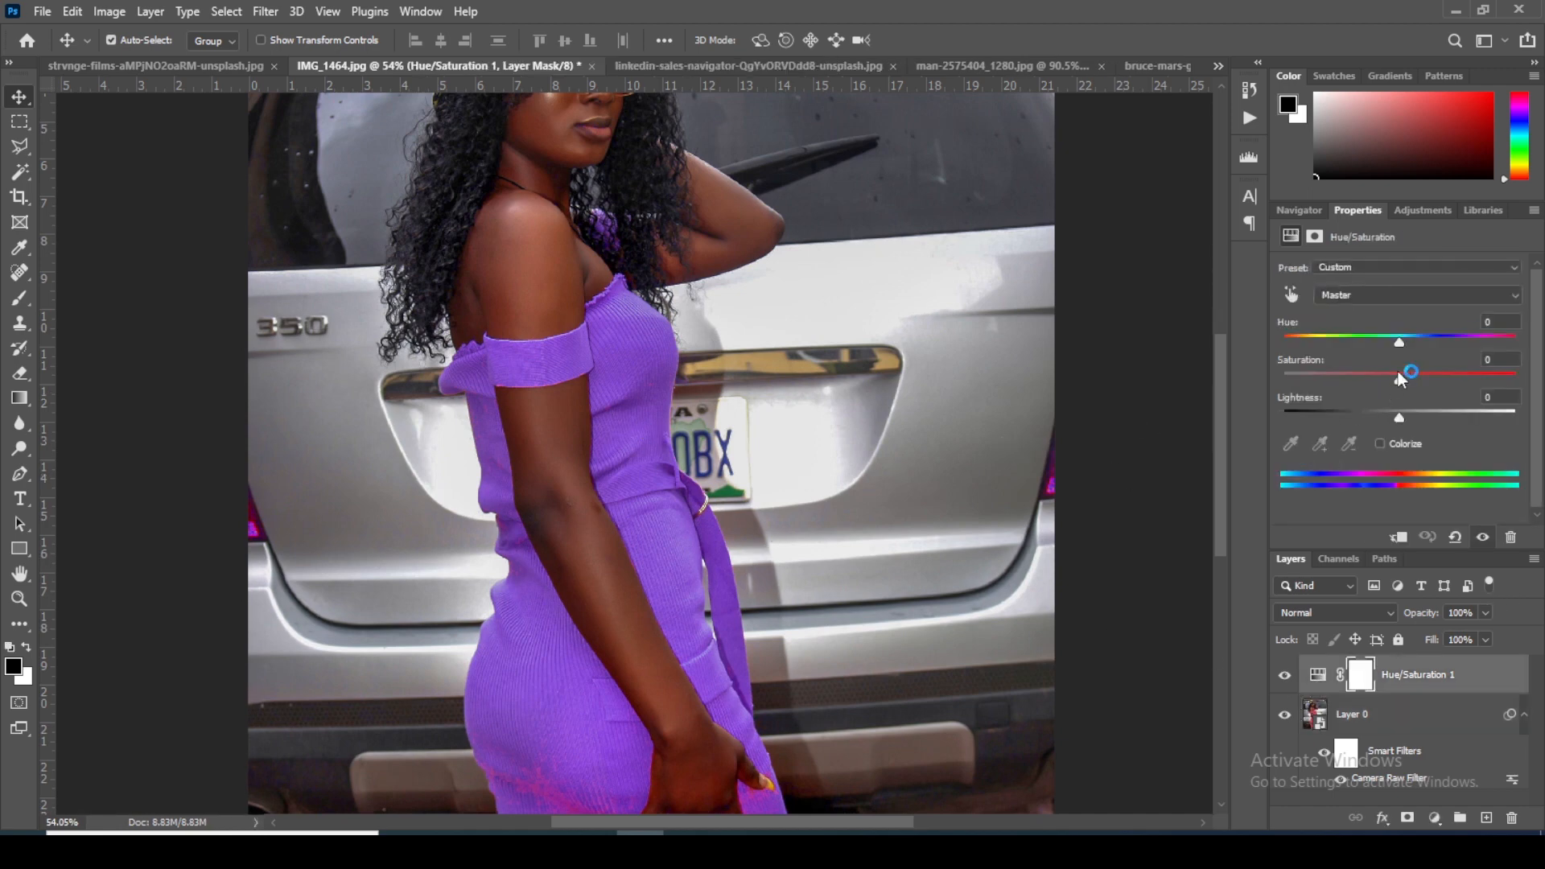
click(1360, 301)
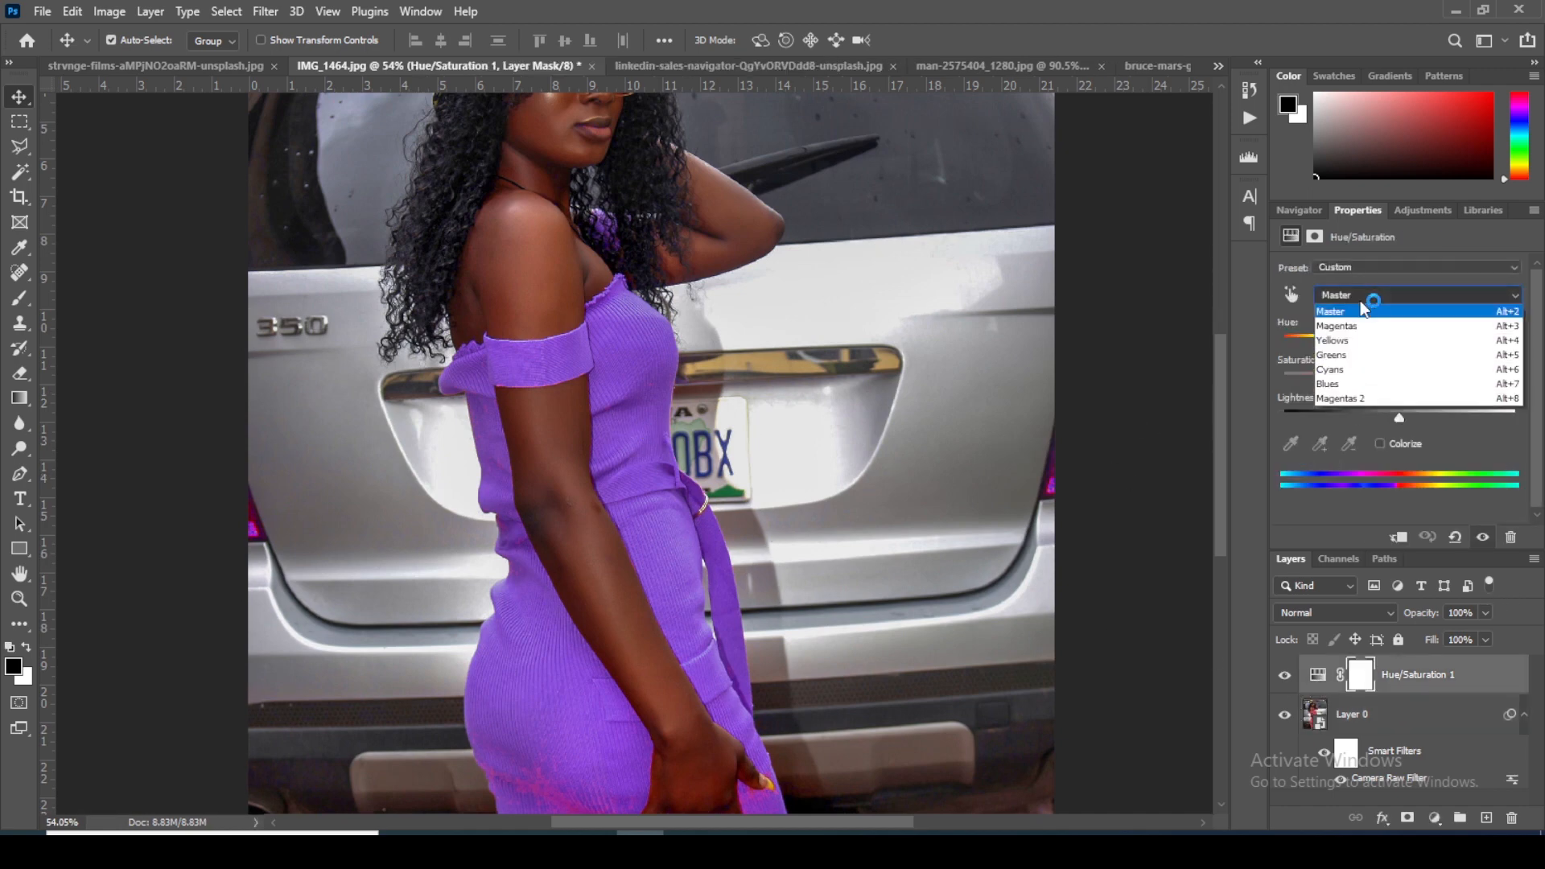
click(1361, 323)
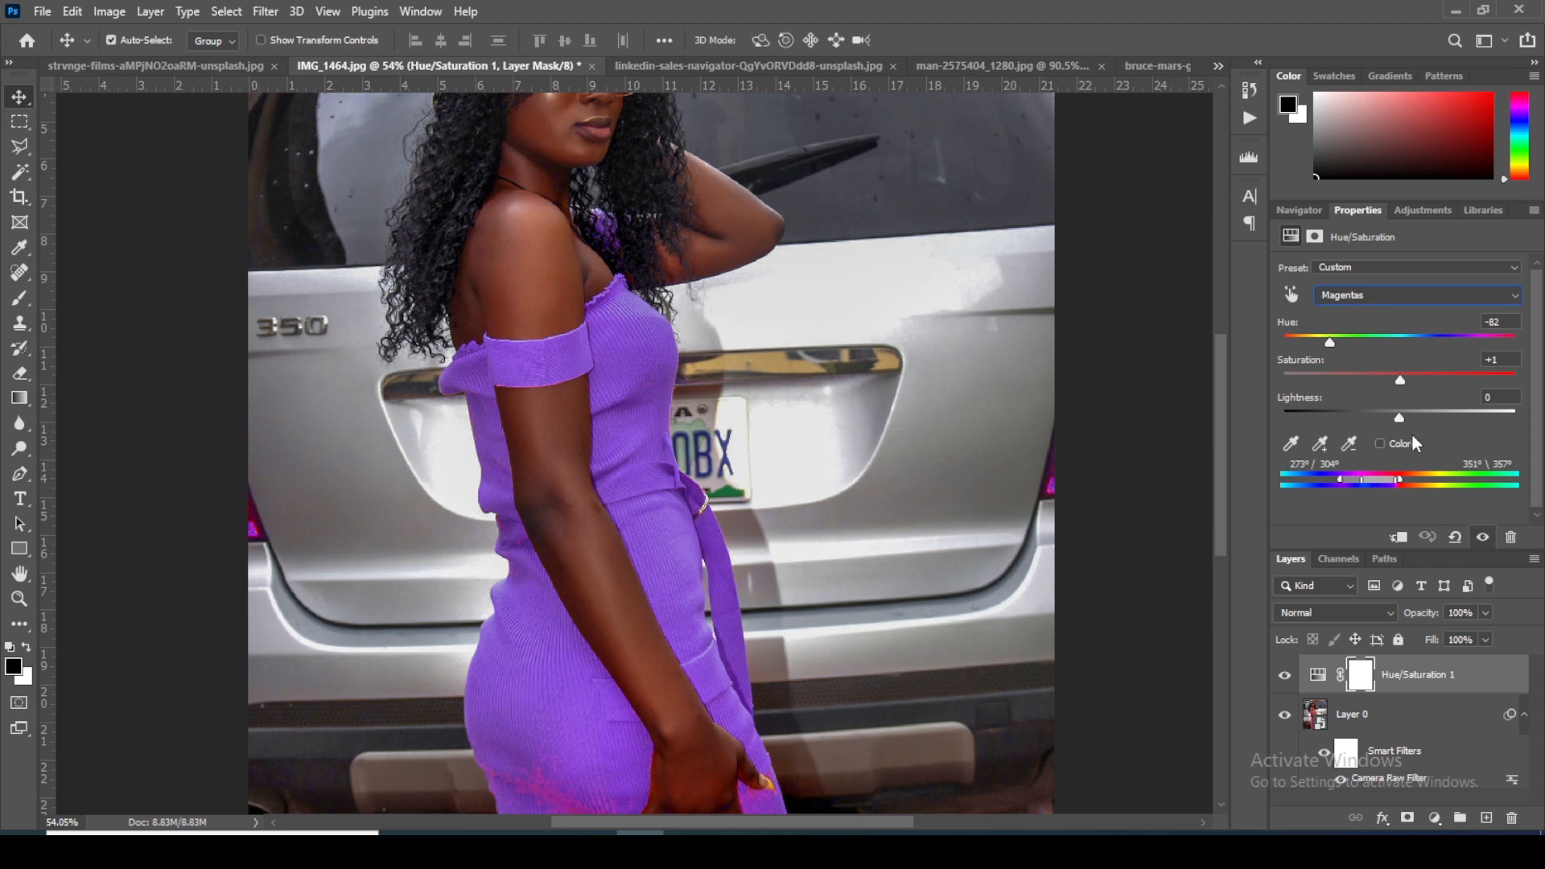
drag(1332, 346, 1297, 352)
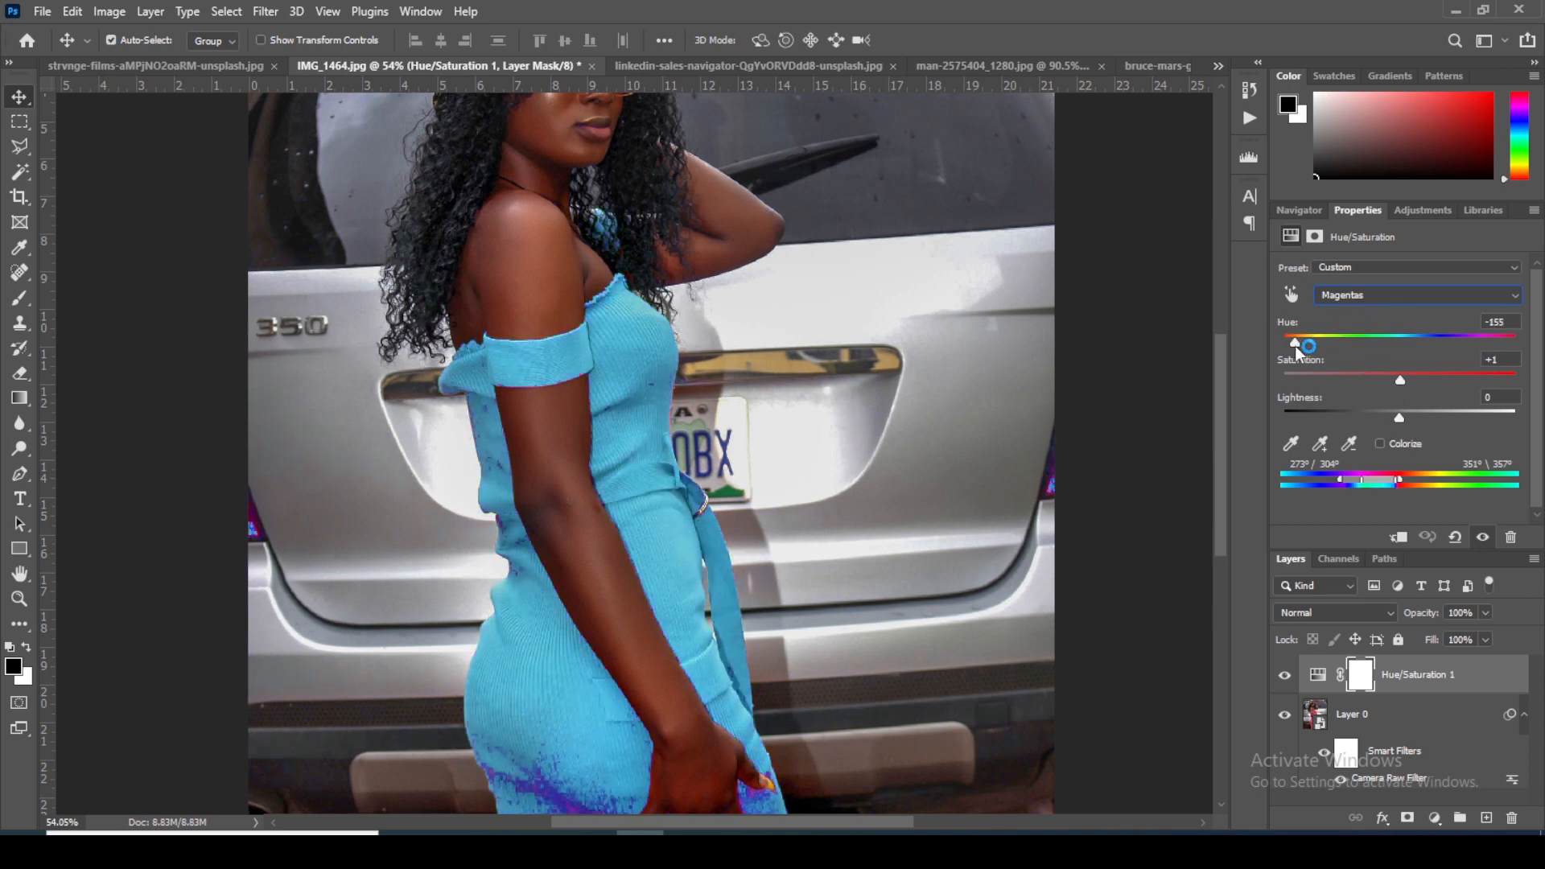
click(650, 459)
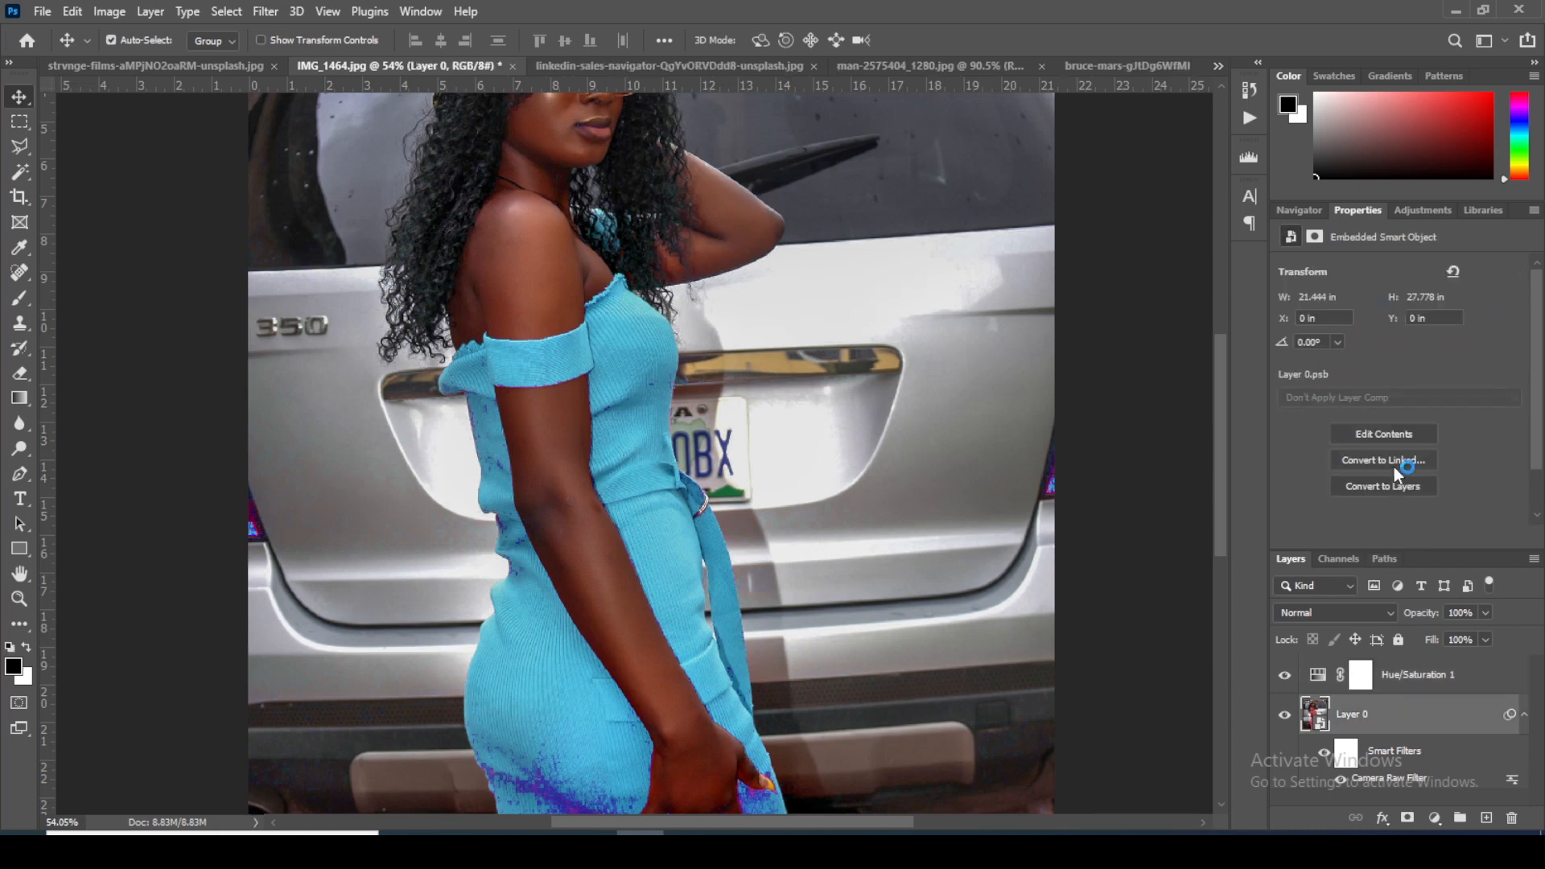
click(1313, 680)
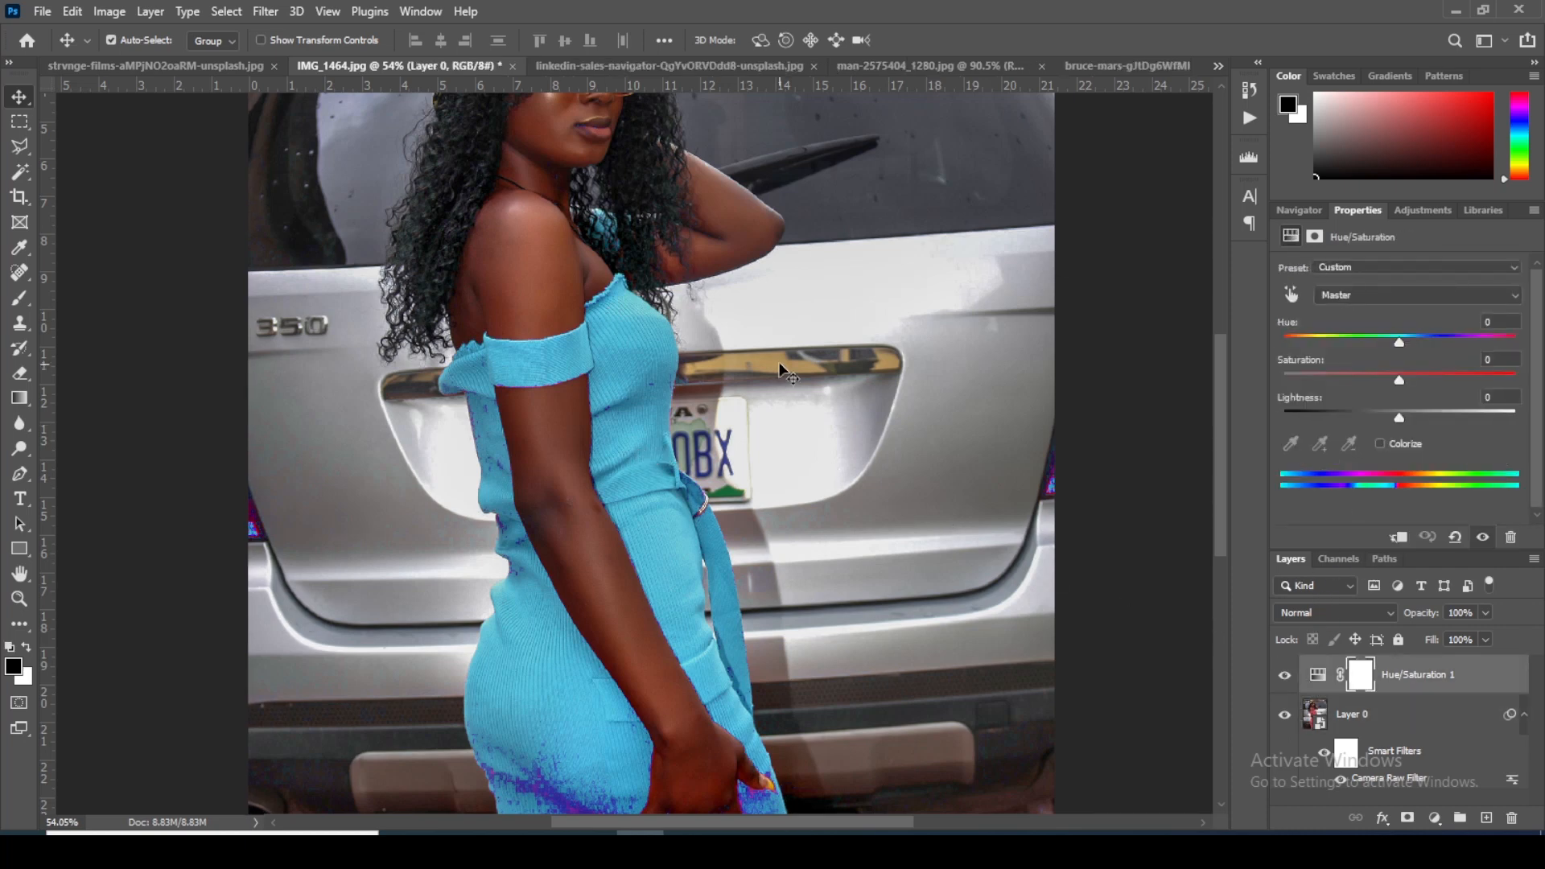
drag(801, 443, 802, 288)
scroll(776, 369, down, 2)
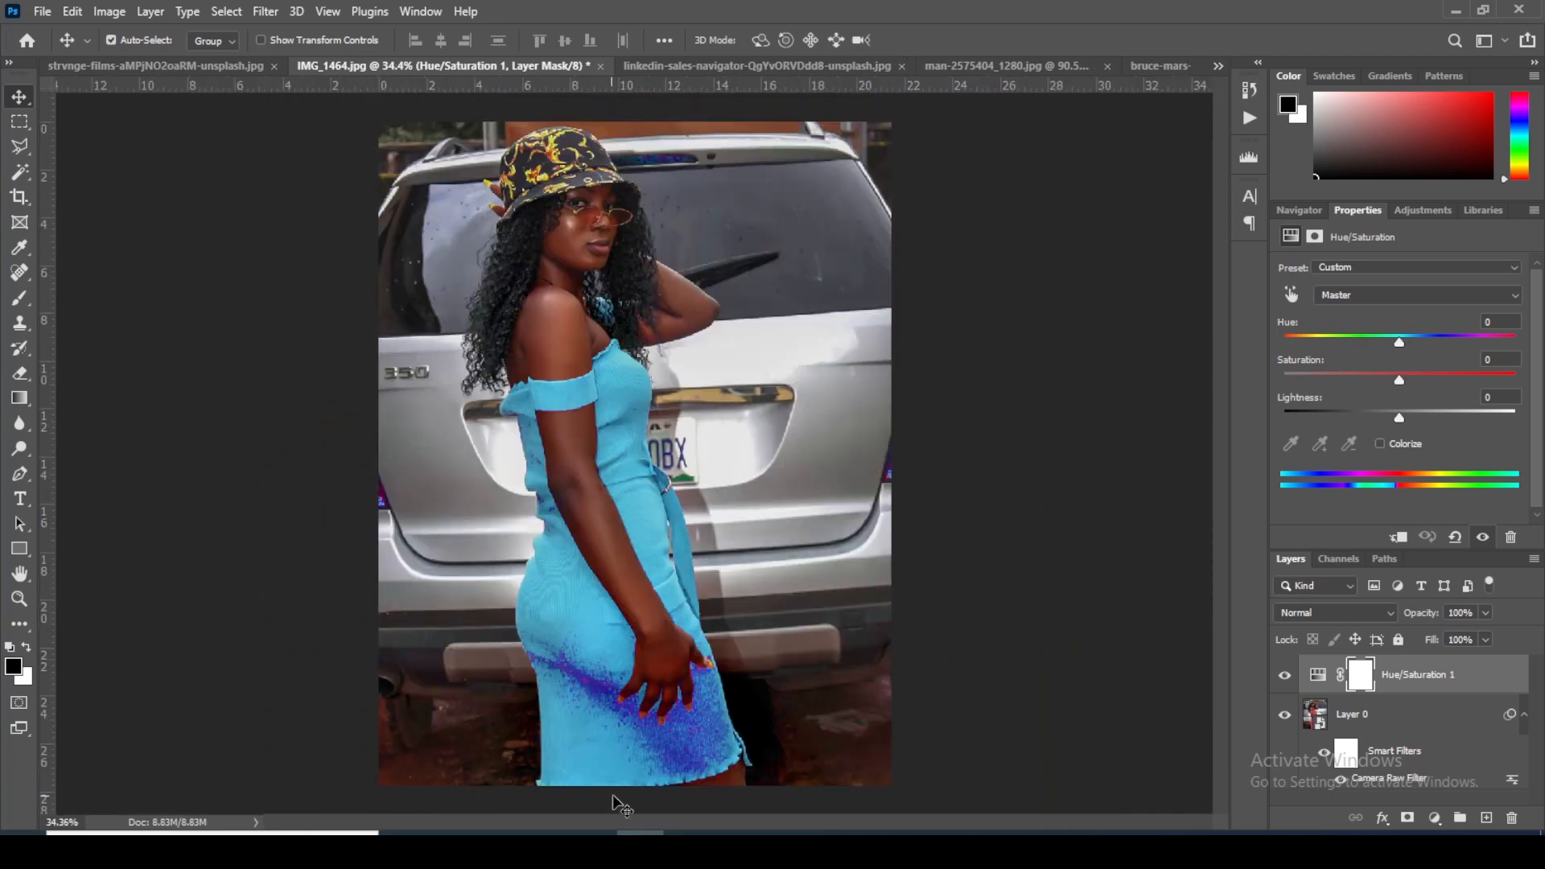
scroll(679, 713, up, 3)
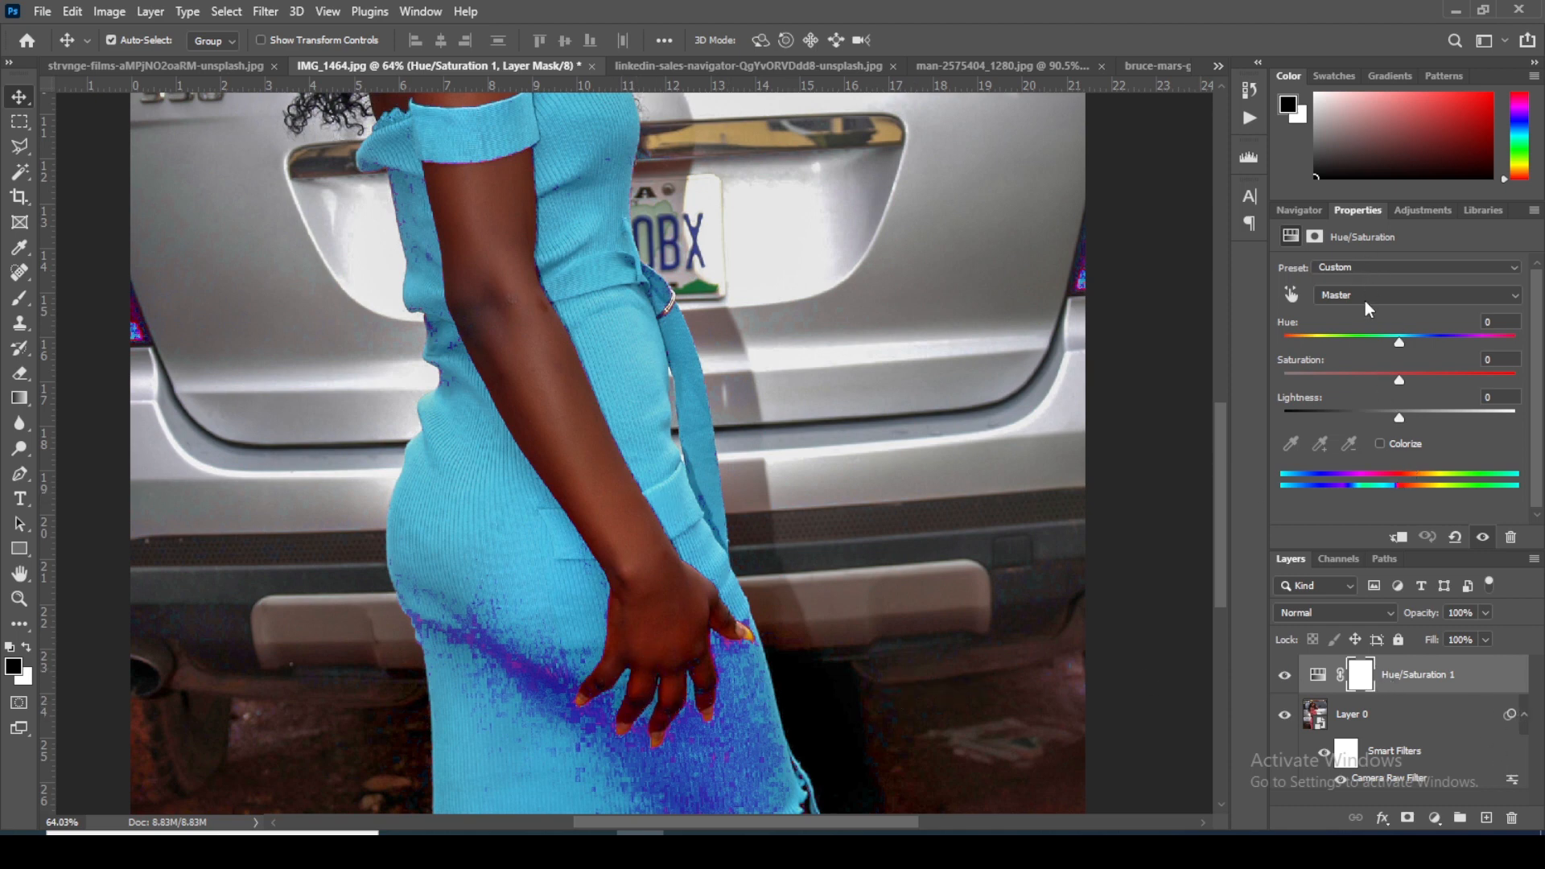
Step: Turn the dress deep blue by setting the Magentas hue to -108 in the Hue/Saturation layer
click(1315, 676)
click(1360, 297)
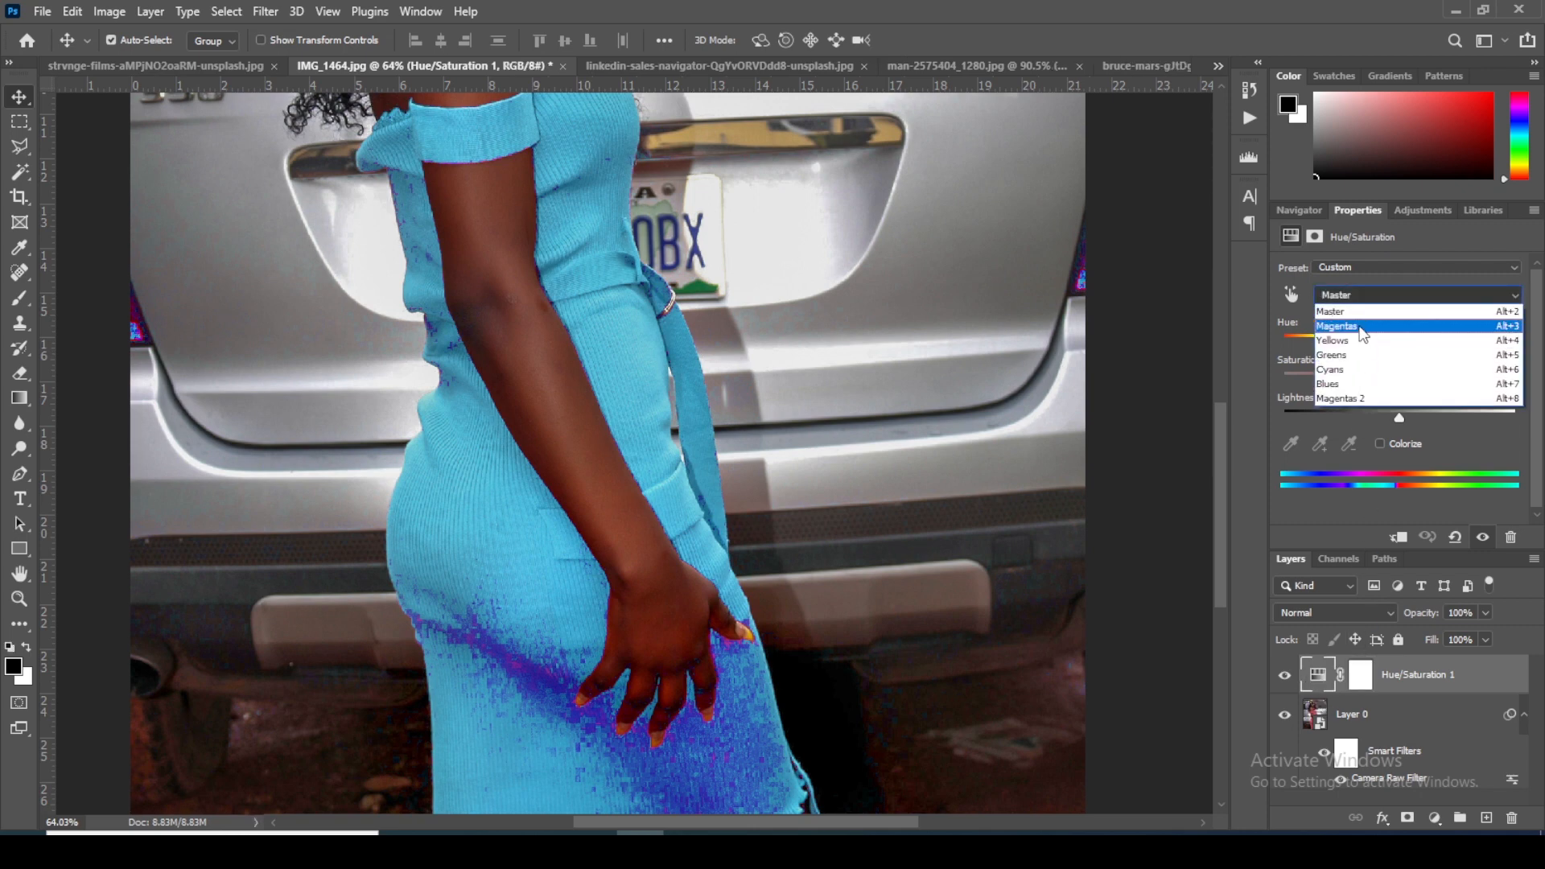
click(1361, 327)
drag(1298, 344, 1320, 352)
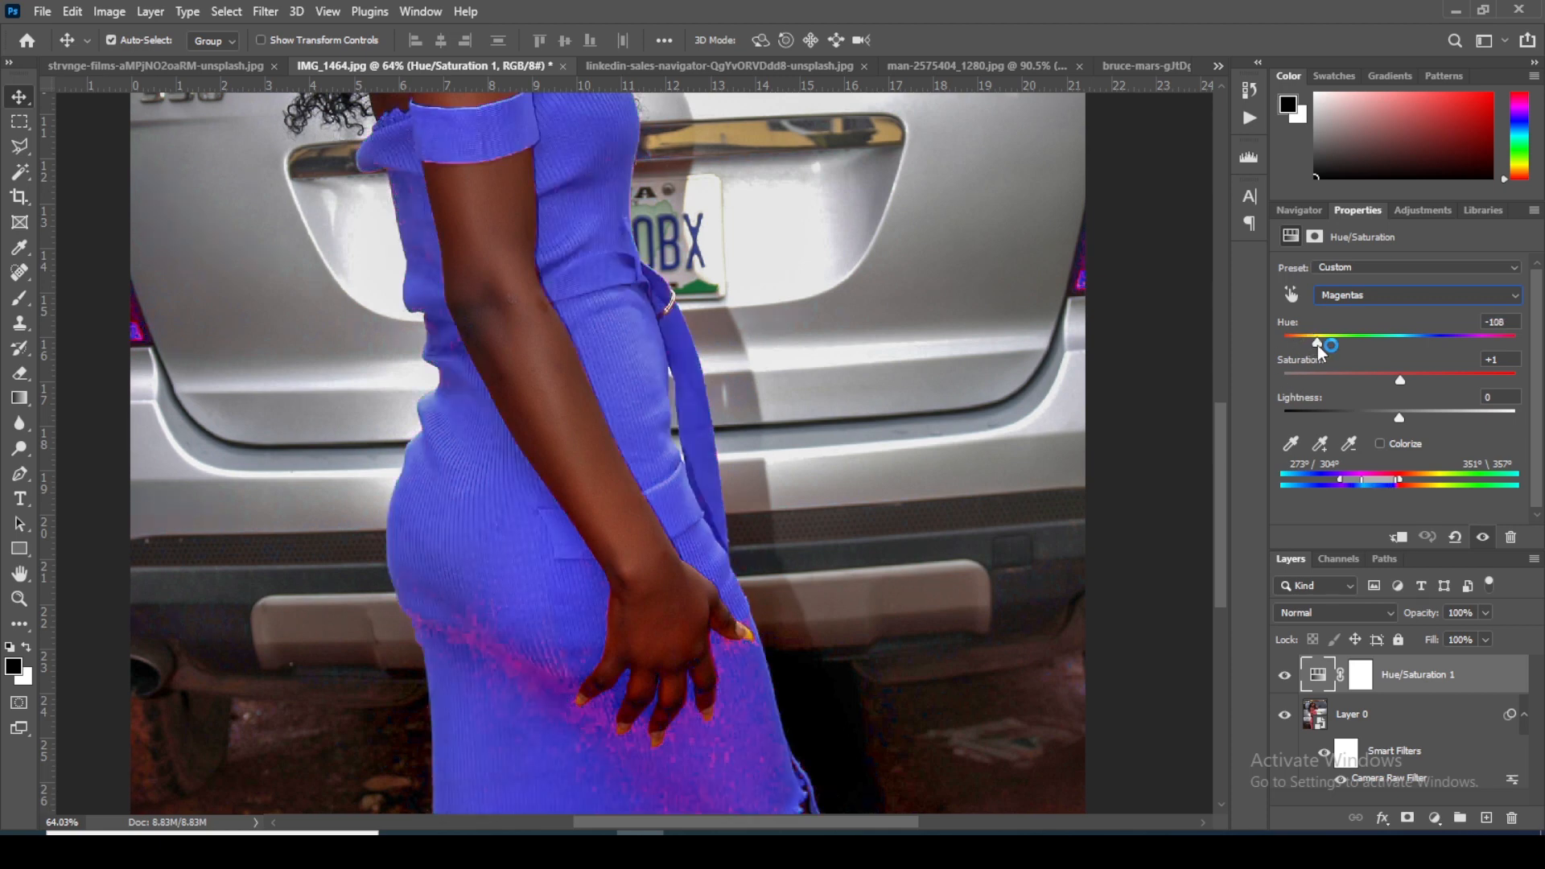
drag(739, 276, 765, 449)
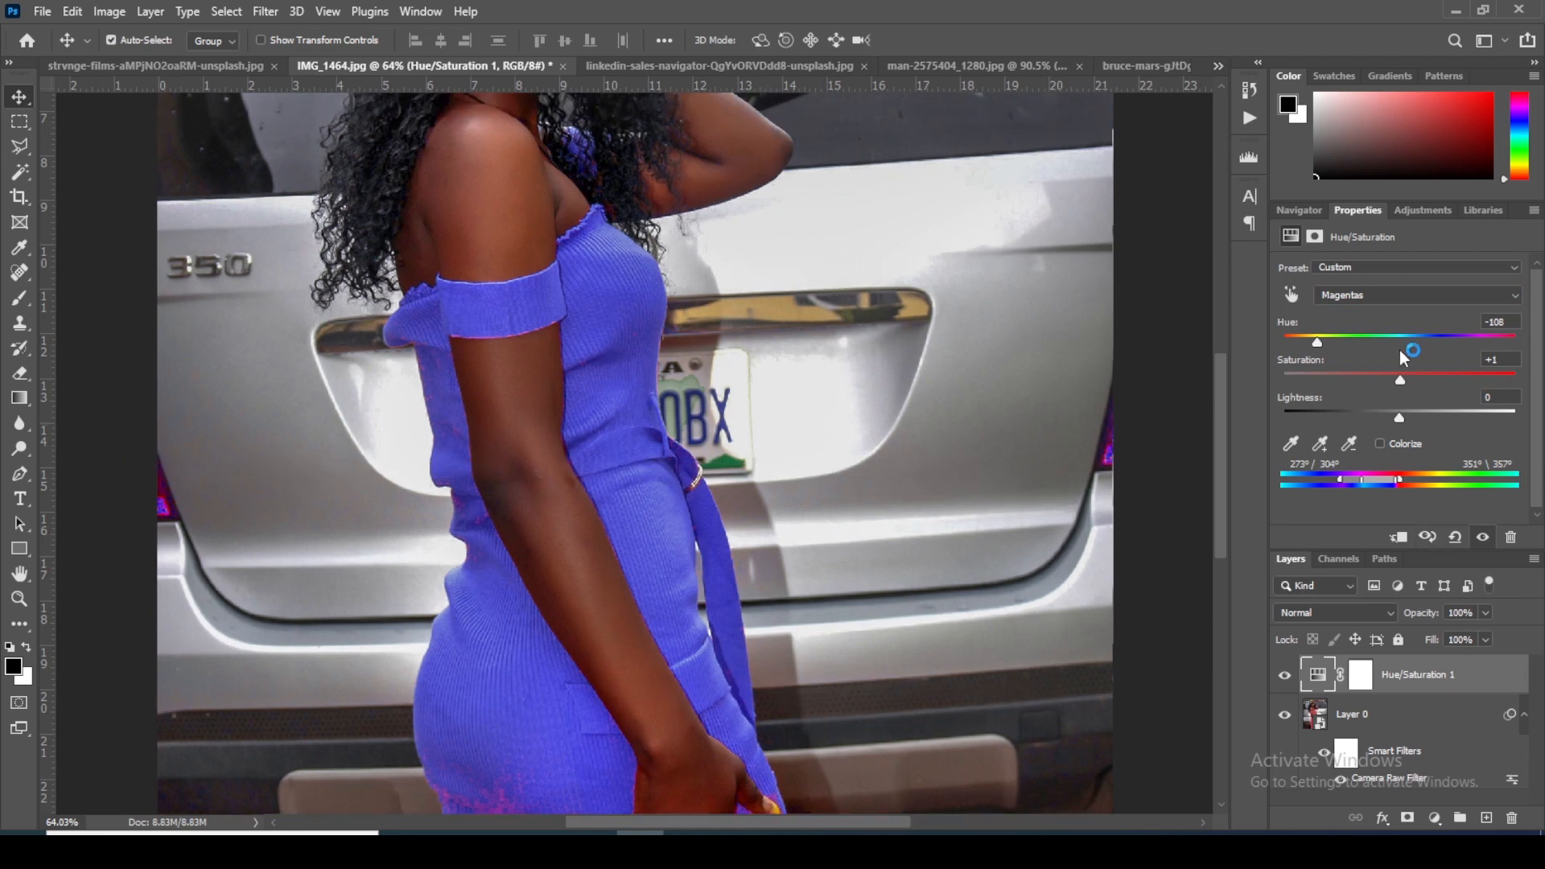
Step: Shift the affected color range toward the reds, to 300°/329° and 356°\11°, with the hue at -112, and check dress and skin
drag(1381, 480, 1397, 483)
click(732, 389)
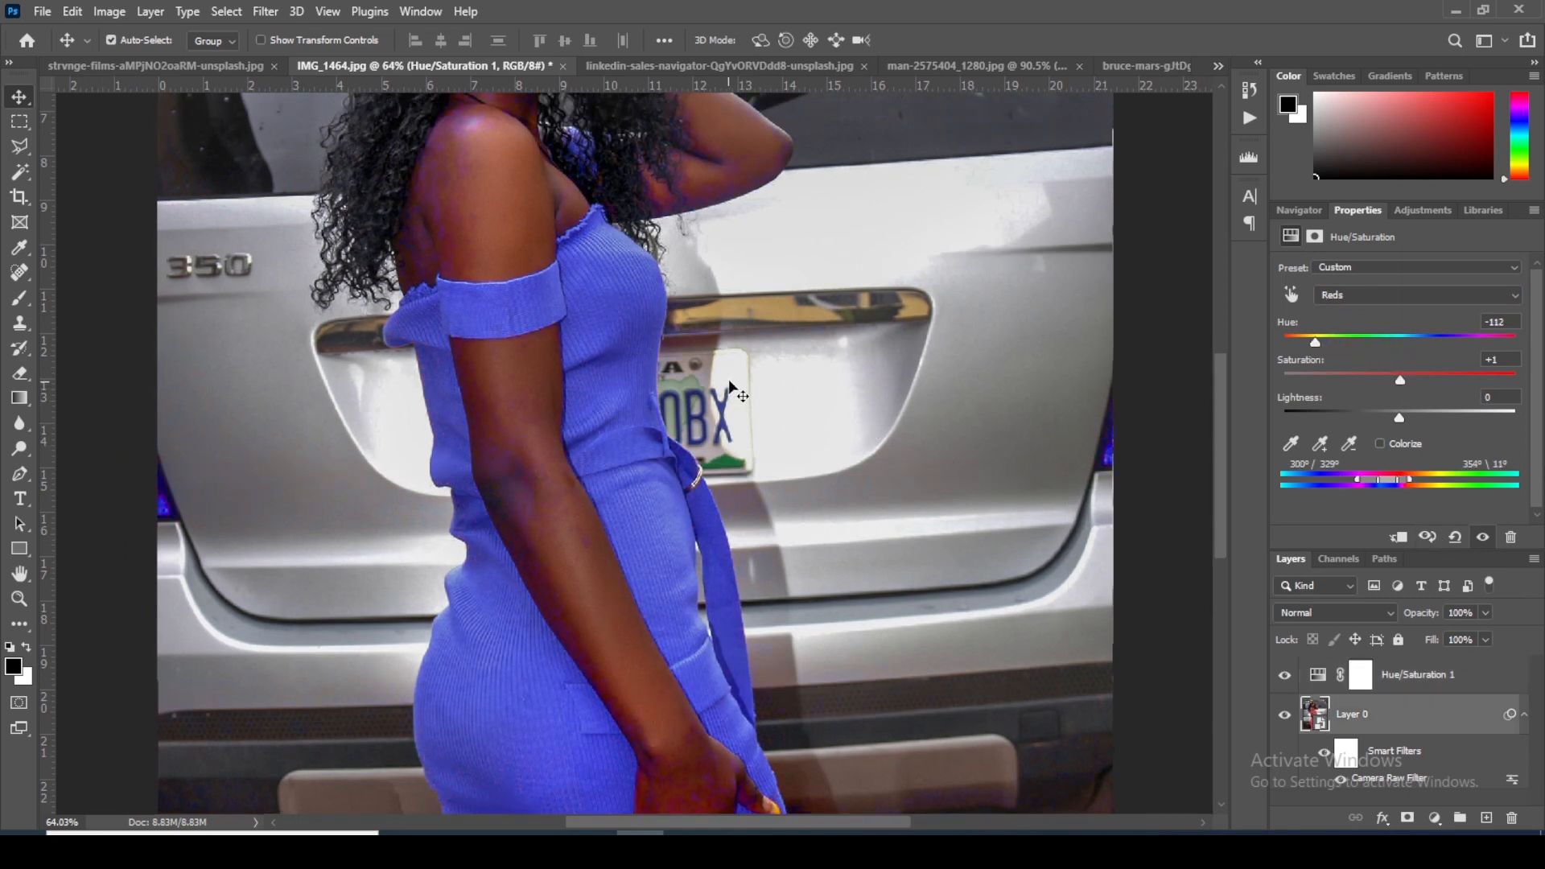
scroll(732, 387, down, 2)
key(ctrl+0)
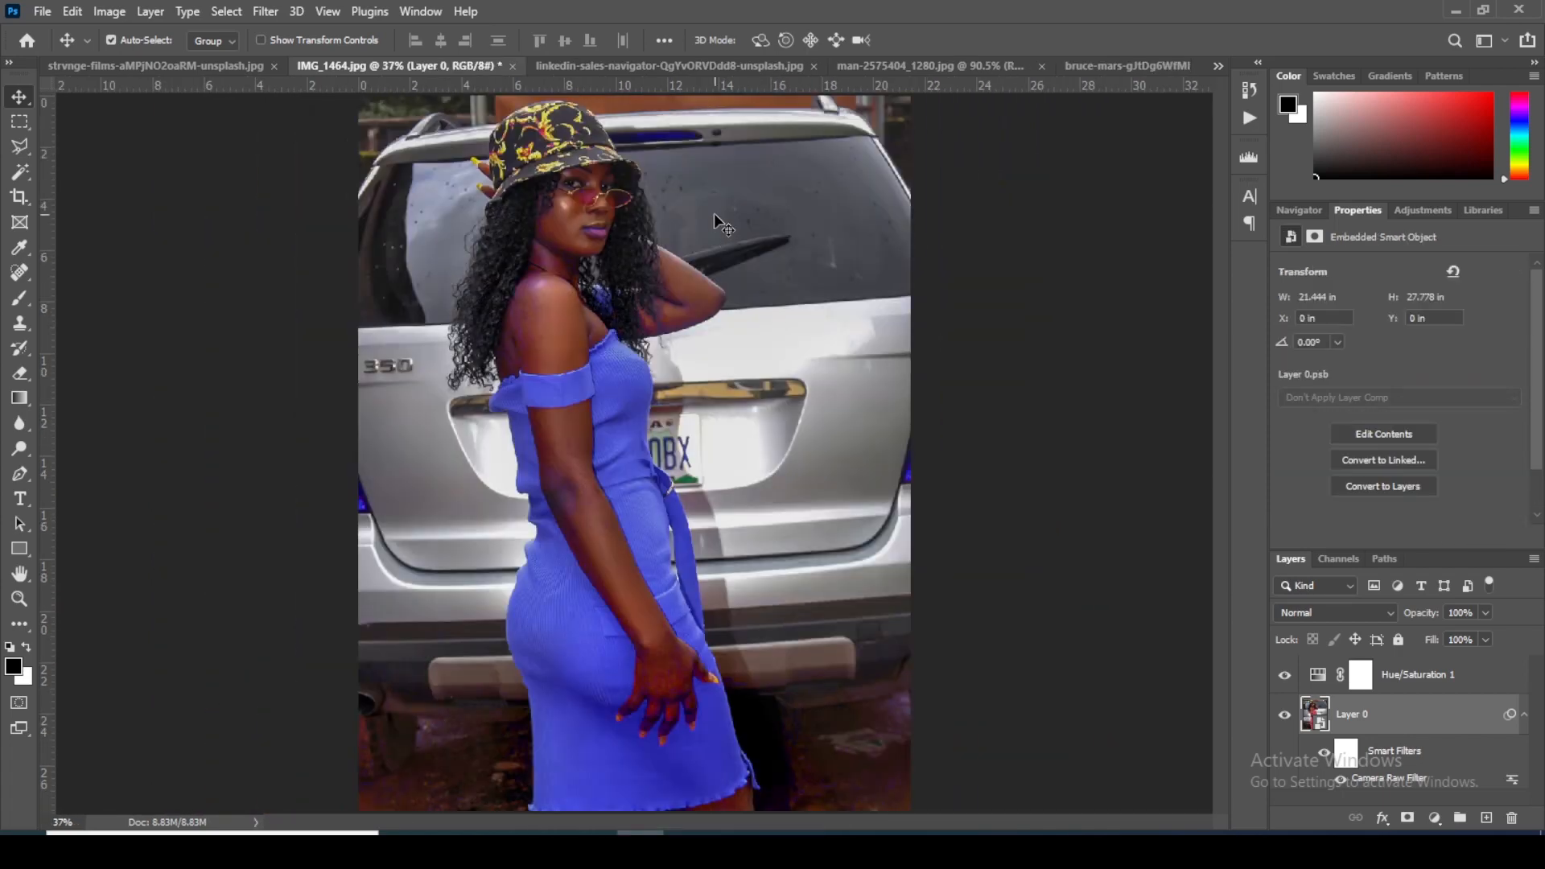
scroll(642, 311, up, 4)
scroll(641, 311, down, 2)
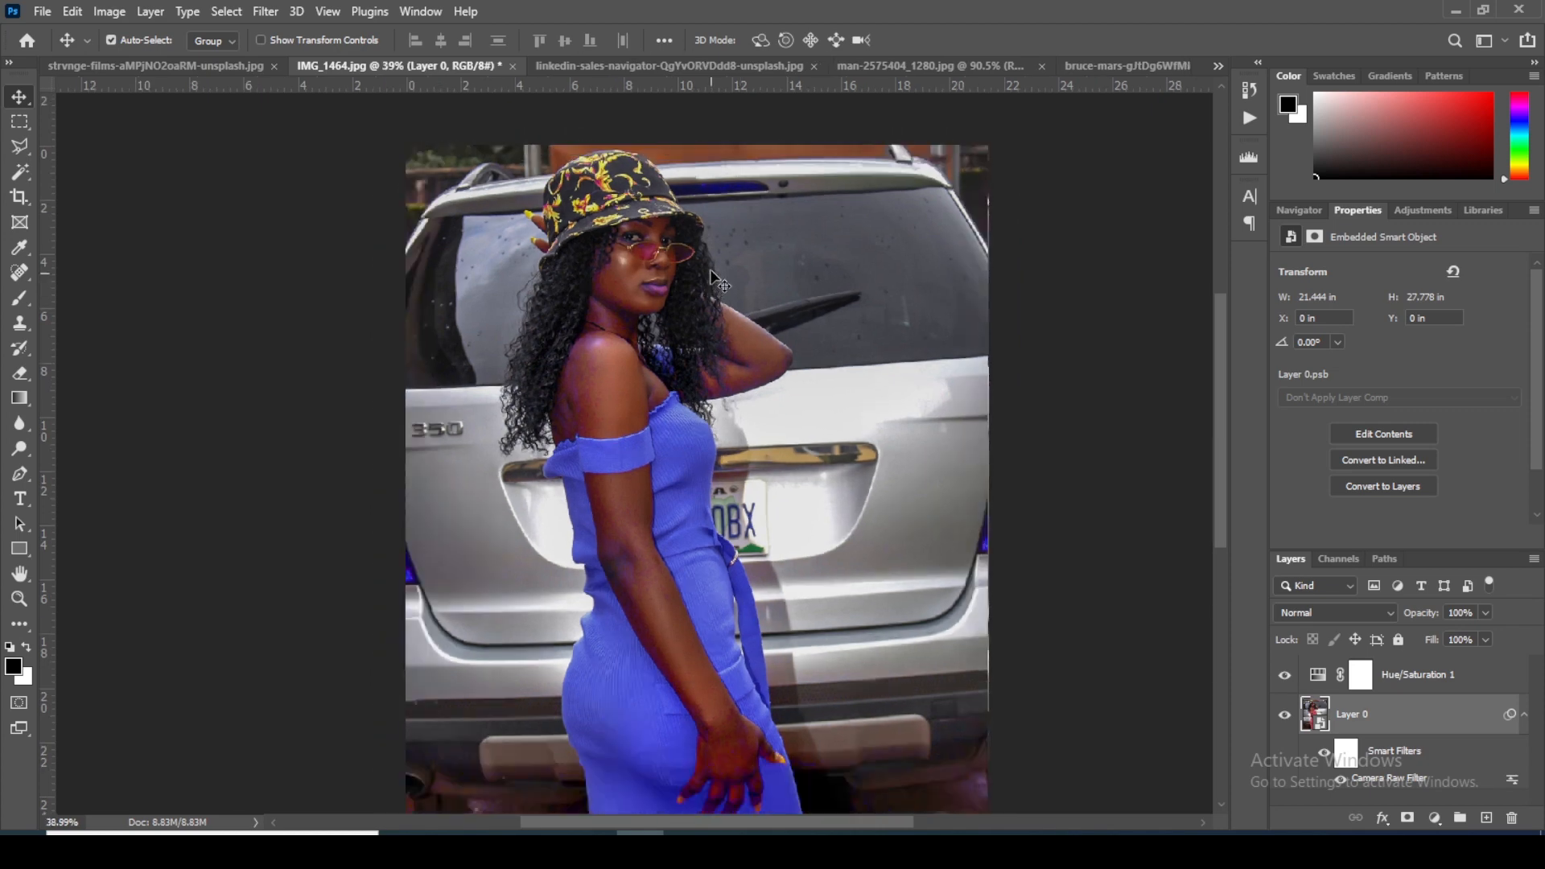
scroll(708, 262, up, 2)
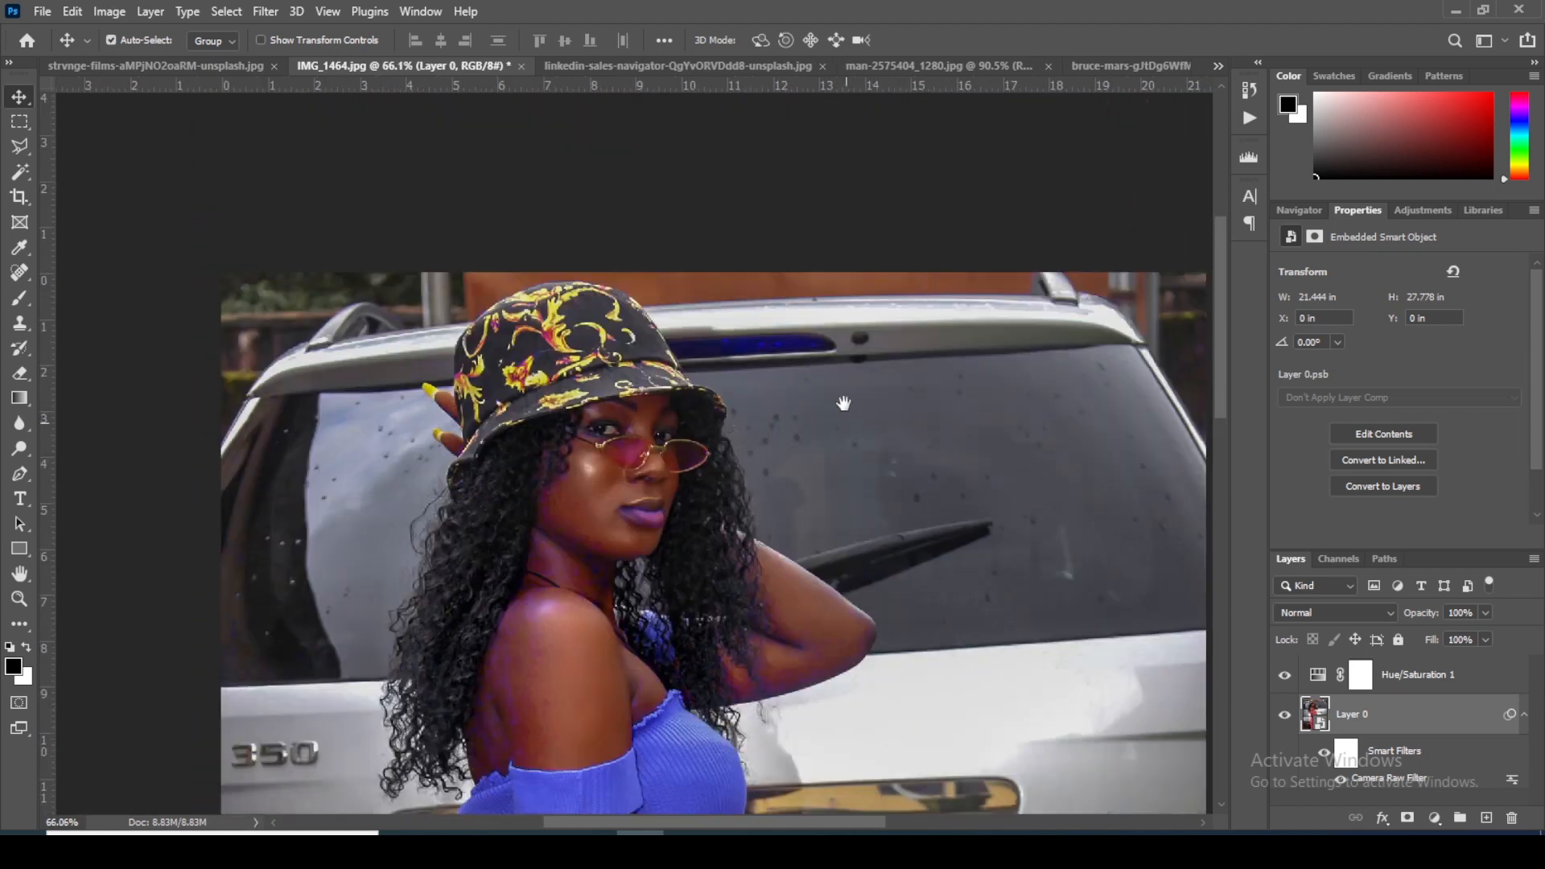
Step: Switch to the linkedin-sales-navigator photo and compare the sweater with and without the Color Fill 1 copy layer
click(682, 66)
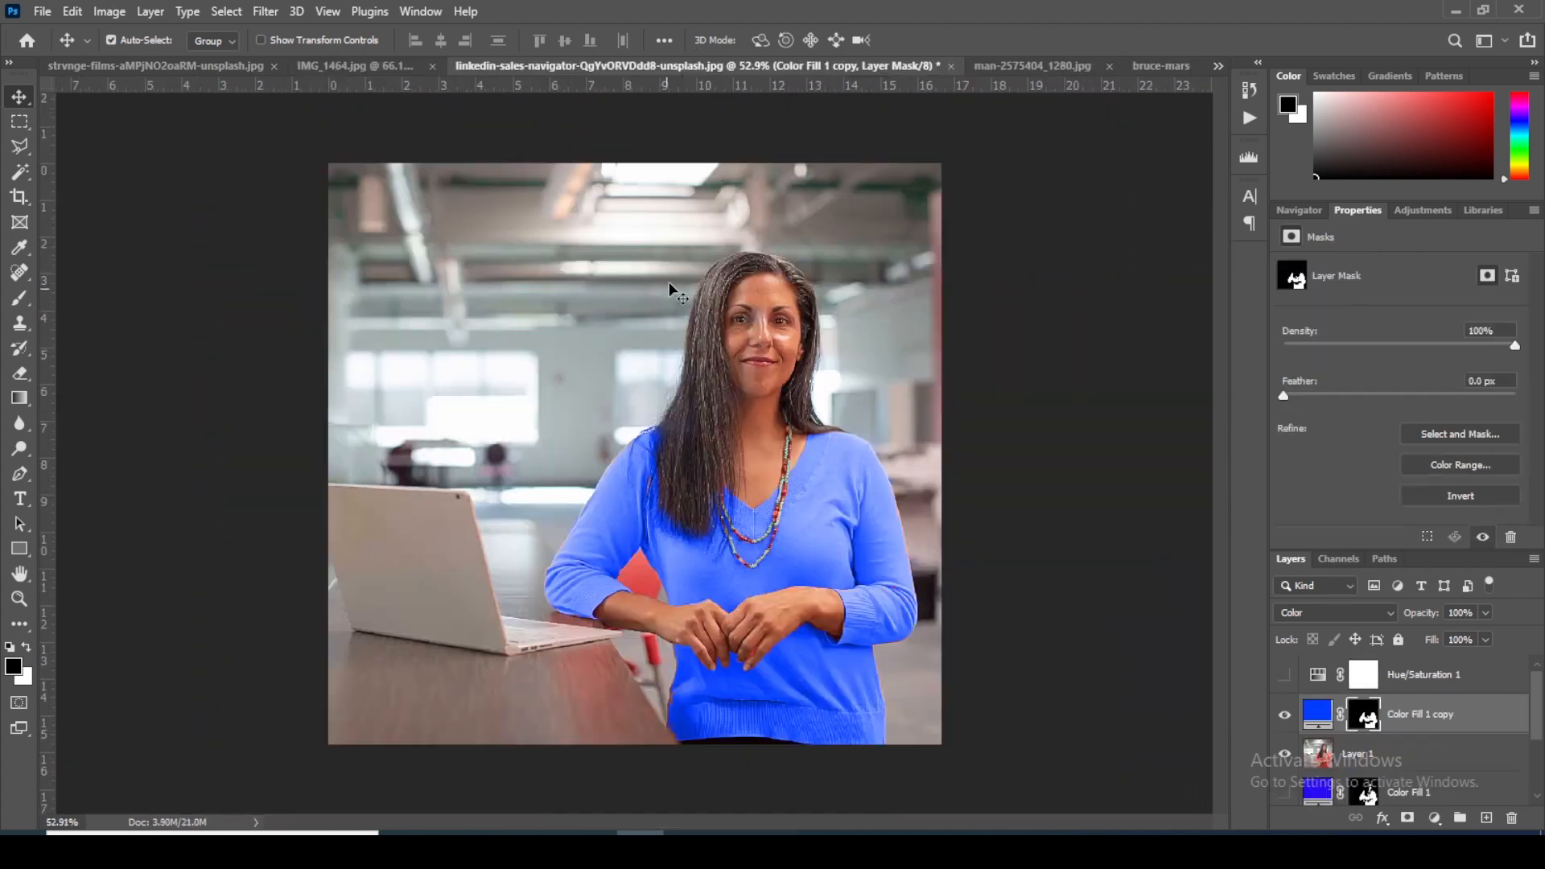
scroll(782, 334, up, 3)
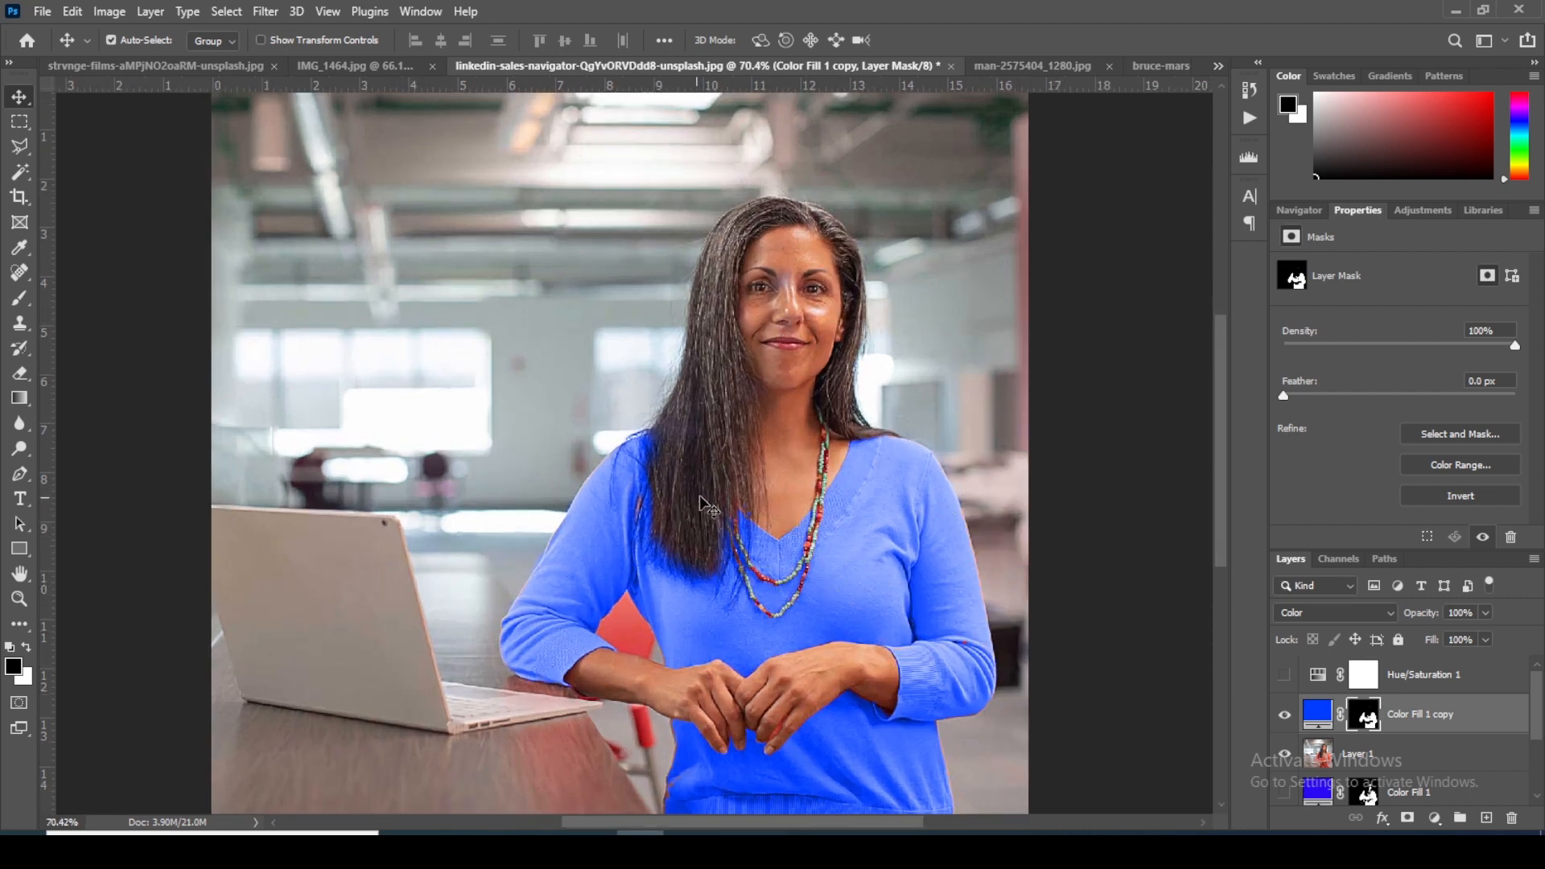
scroll(829, 378, down, 2)
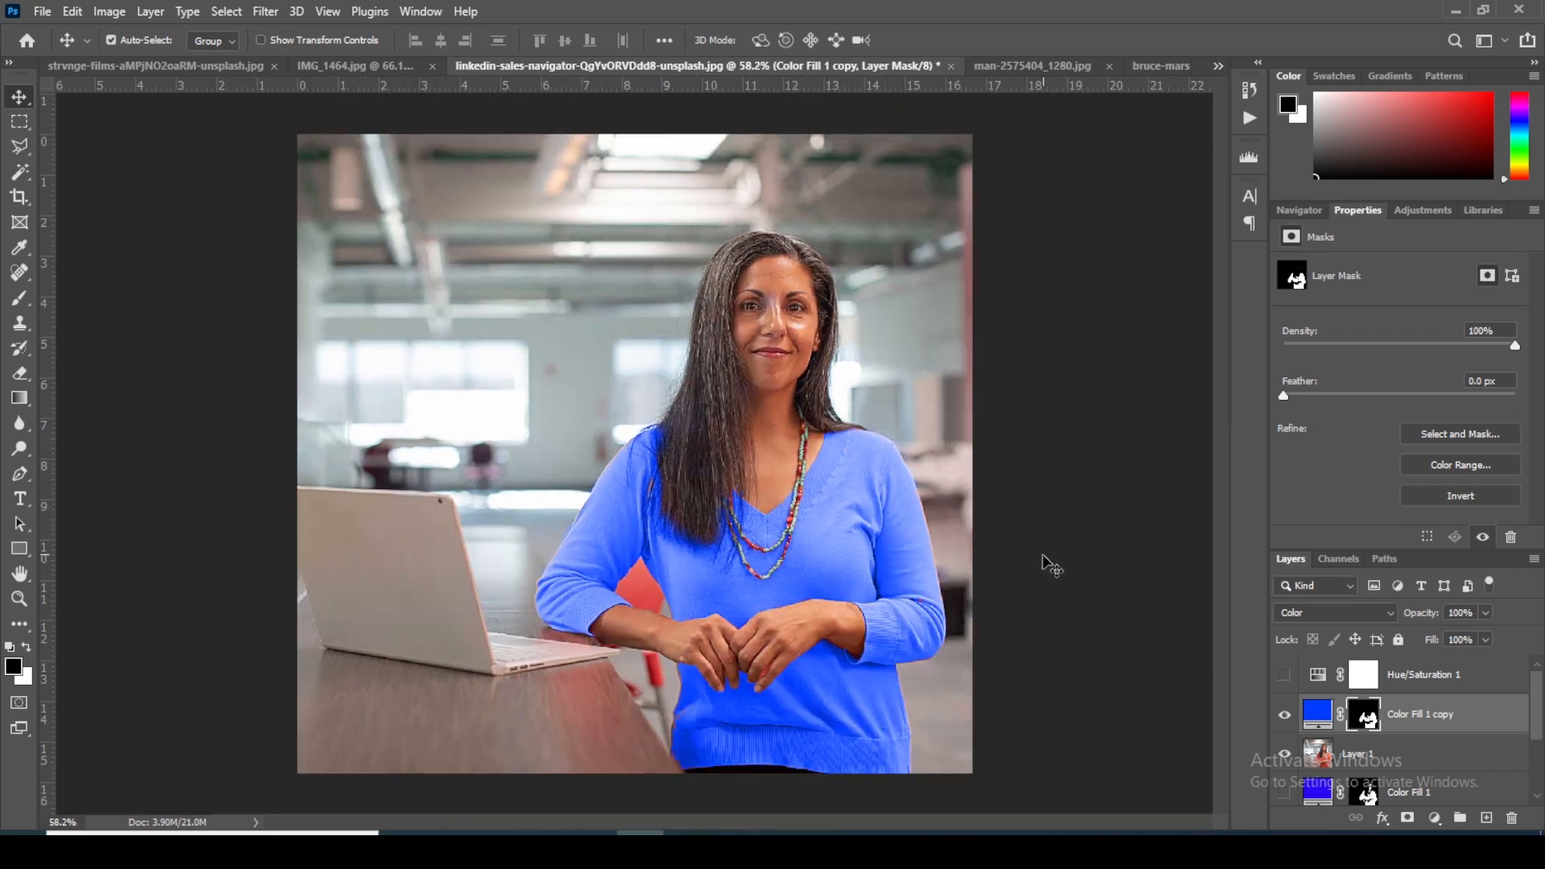
scroll(874, 524, up, 4)
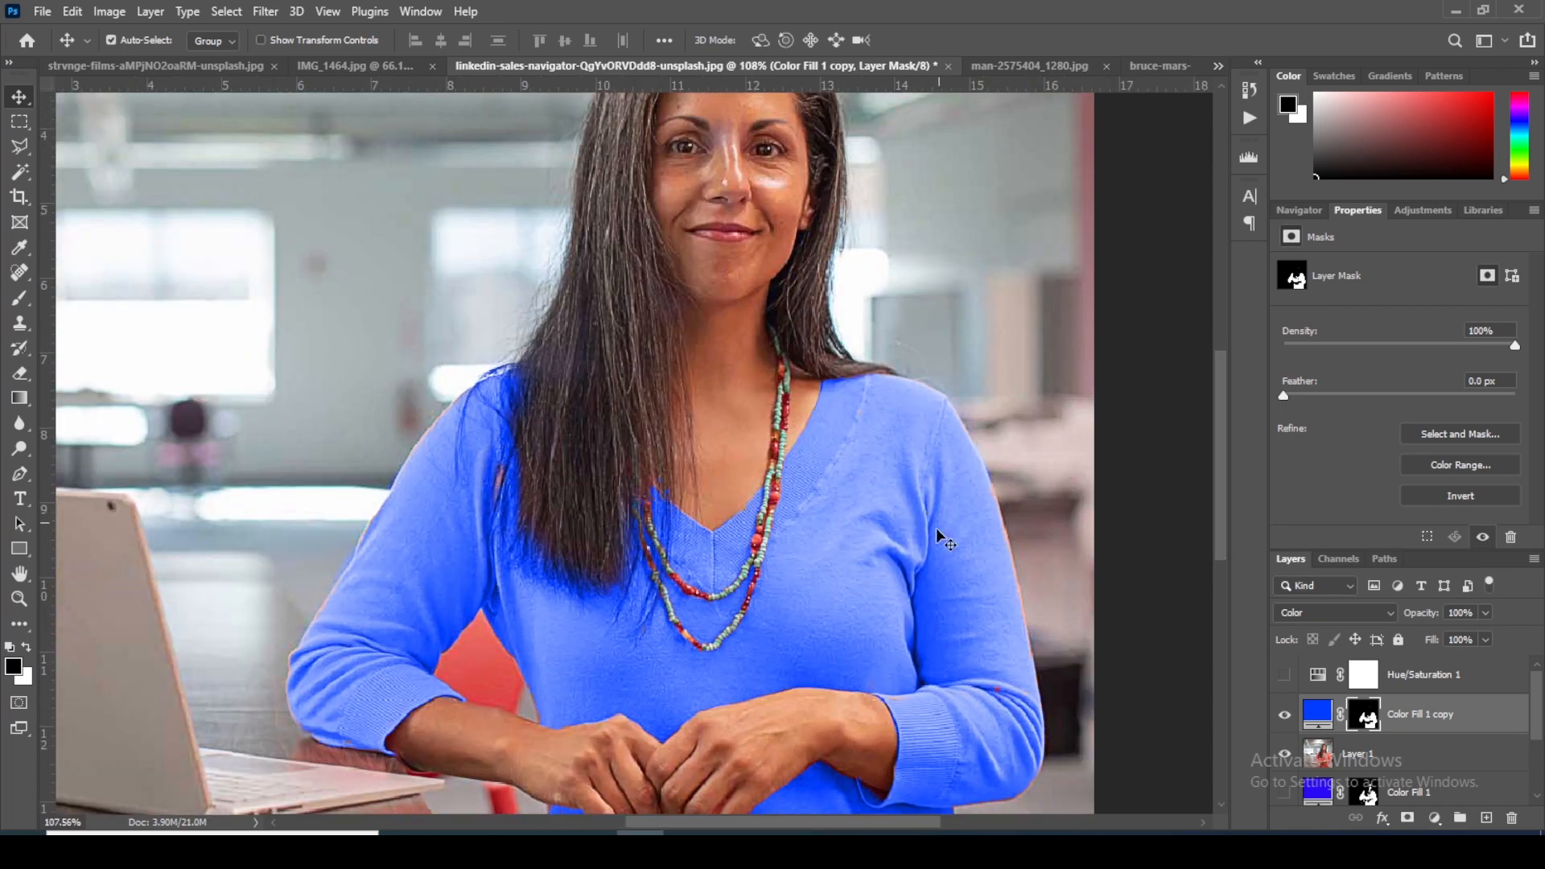
click(1286, 717)
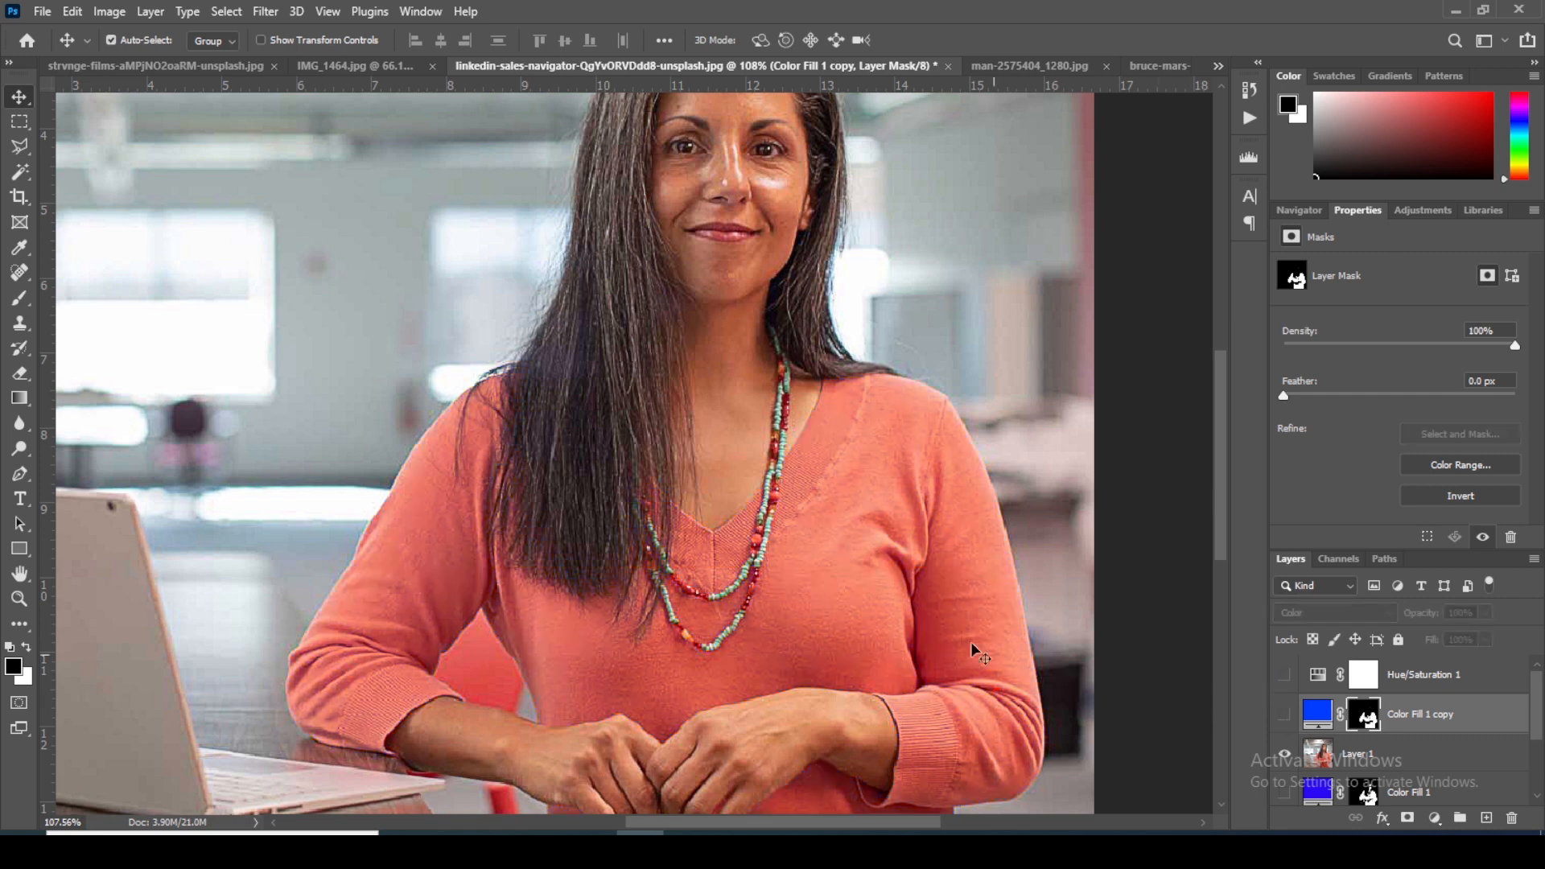
scroll(819, 470, down, 2)
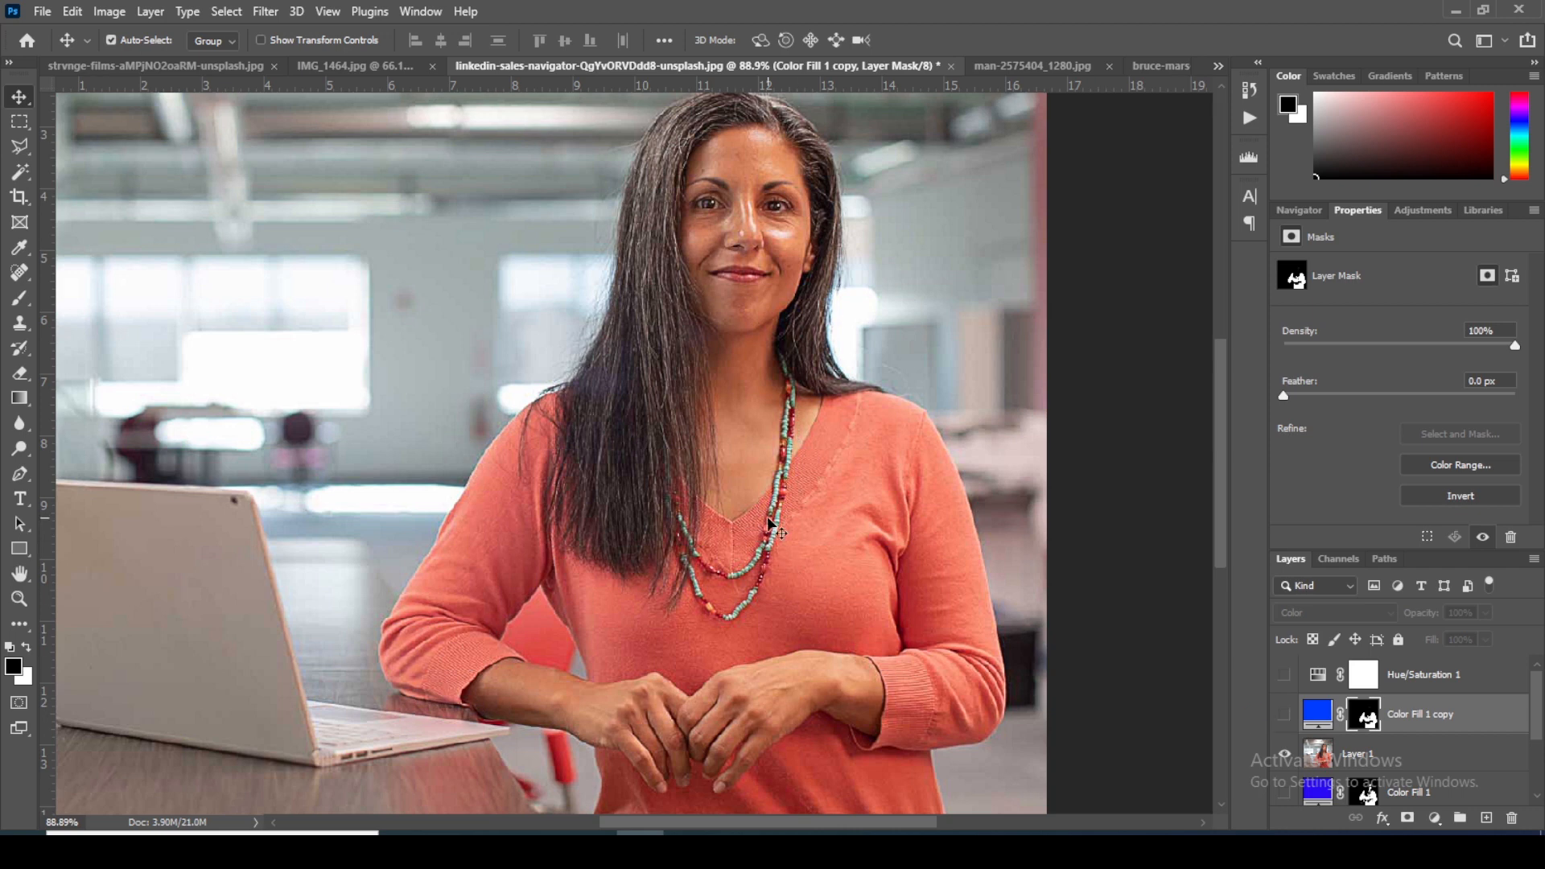
click(1285, 717)
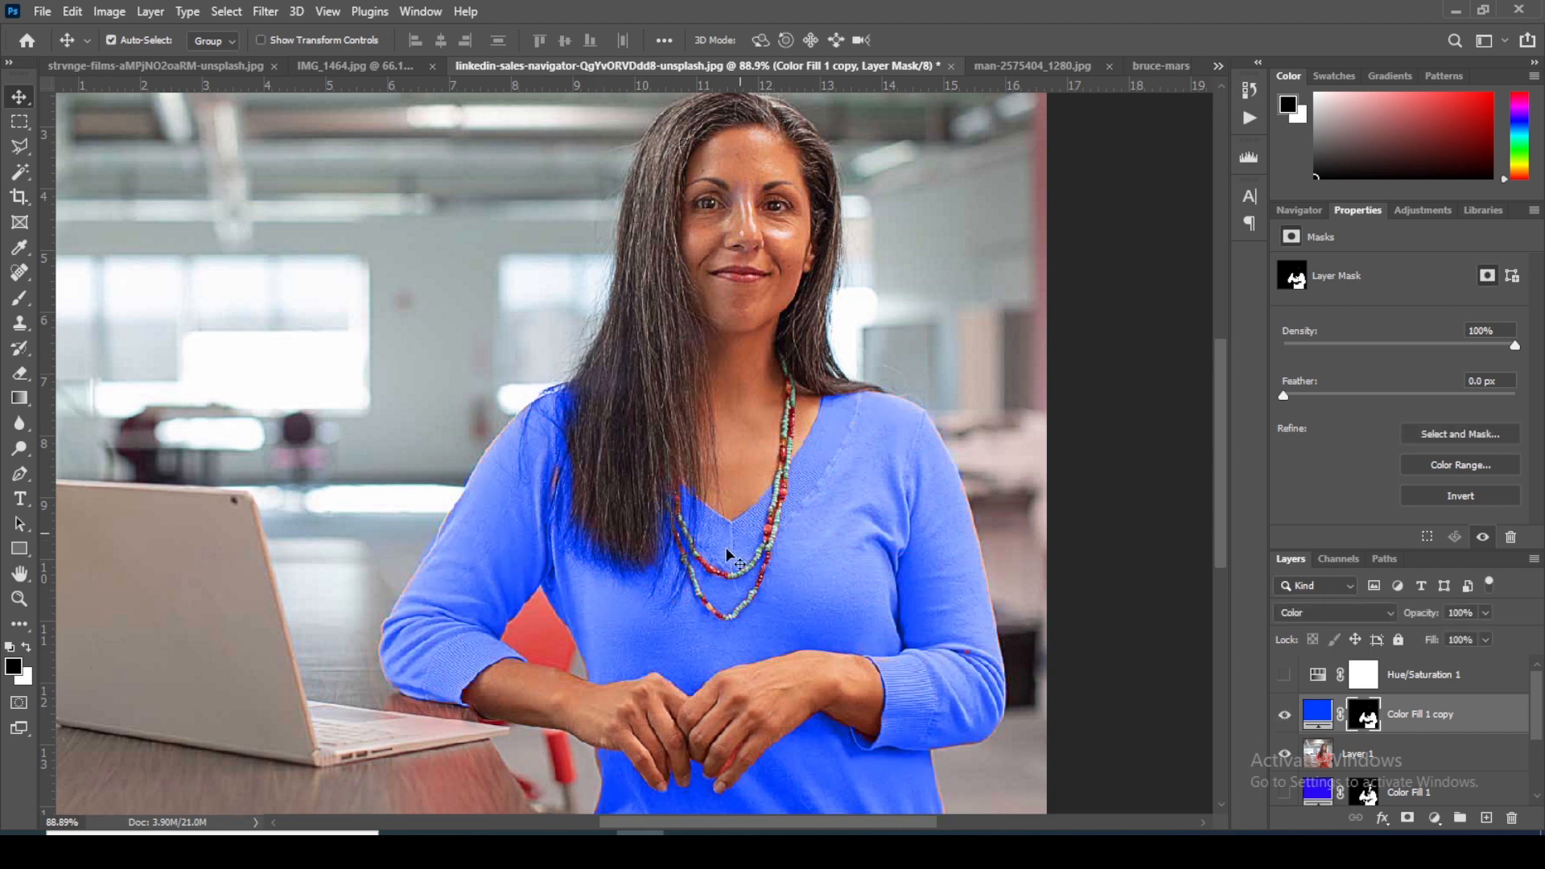
scroll(911, 529, up, 4)
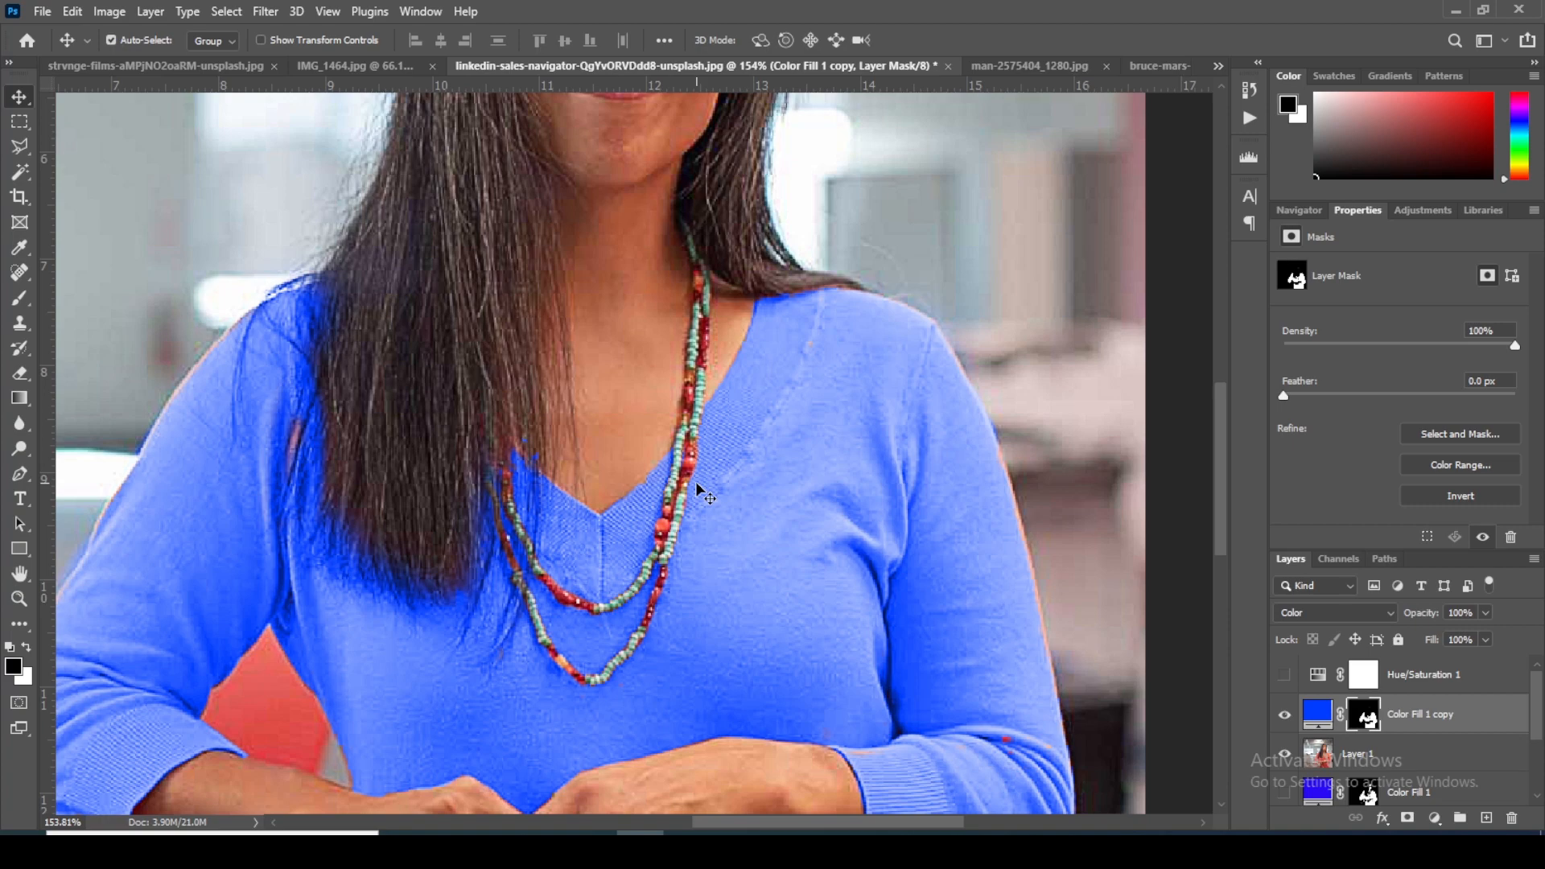
click(1286, 716)
click(1286, 717)
scroll(544, 486, down, 5)
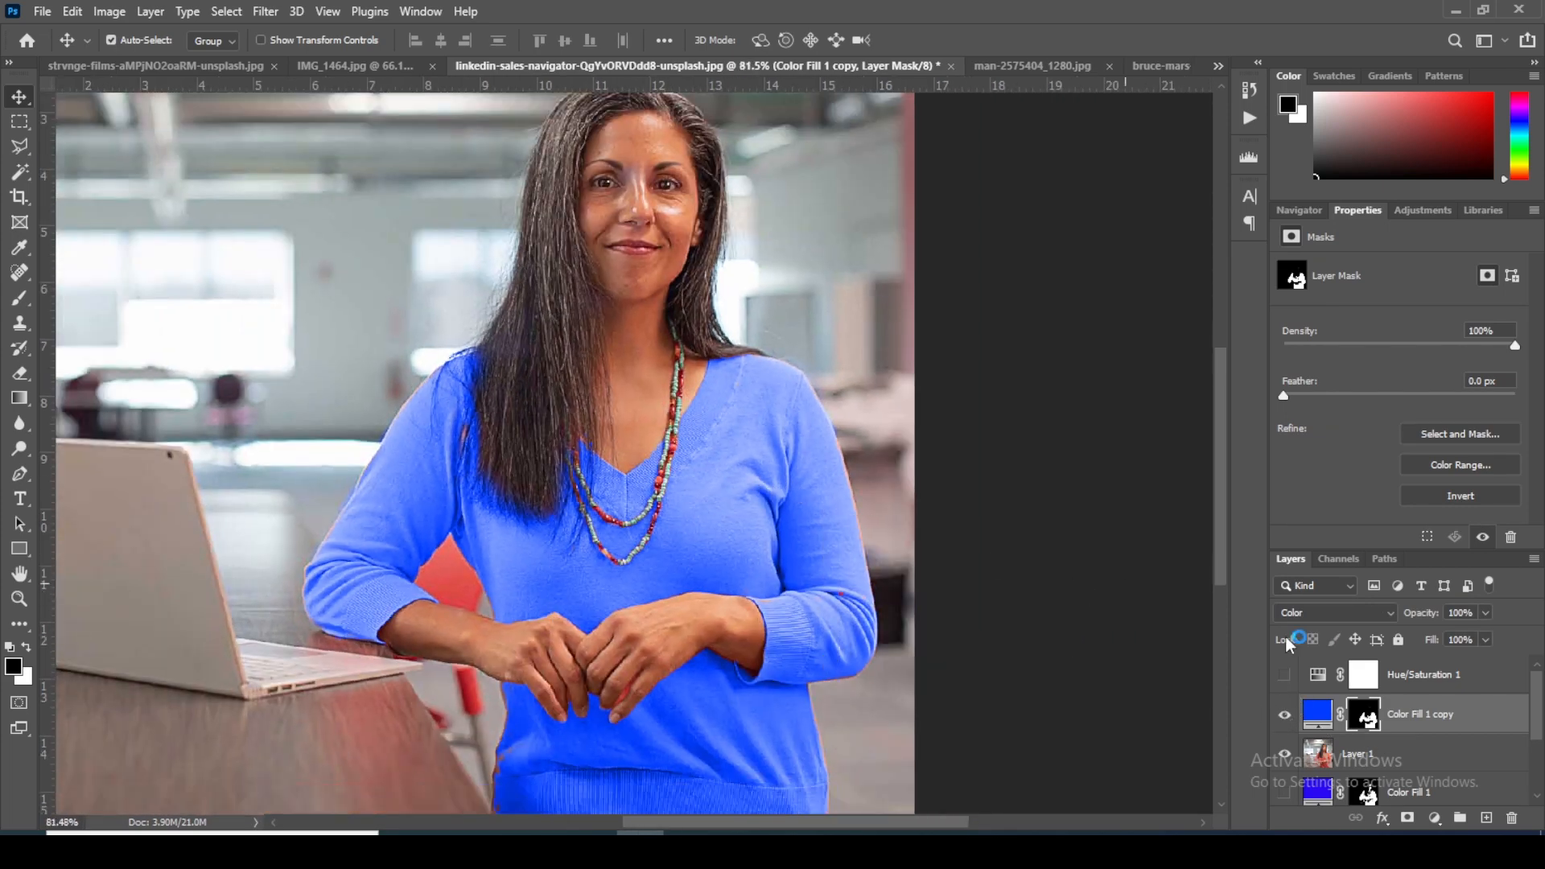
Step: Group the layers from Hue/Saturation 1 down to Background copy 3 and hide the group
click(1443, 676)
shift+click(1446, 724)
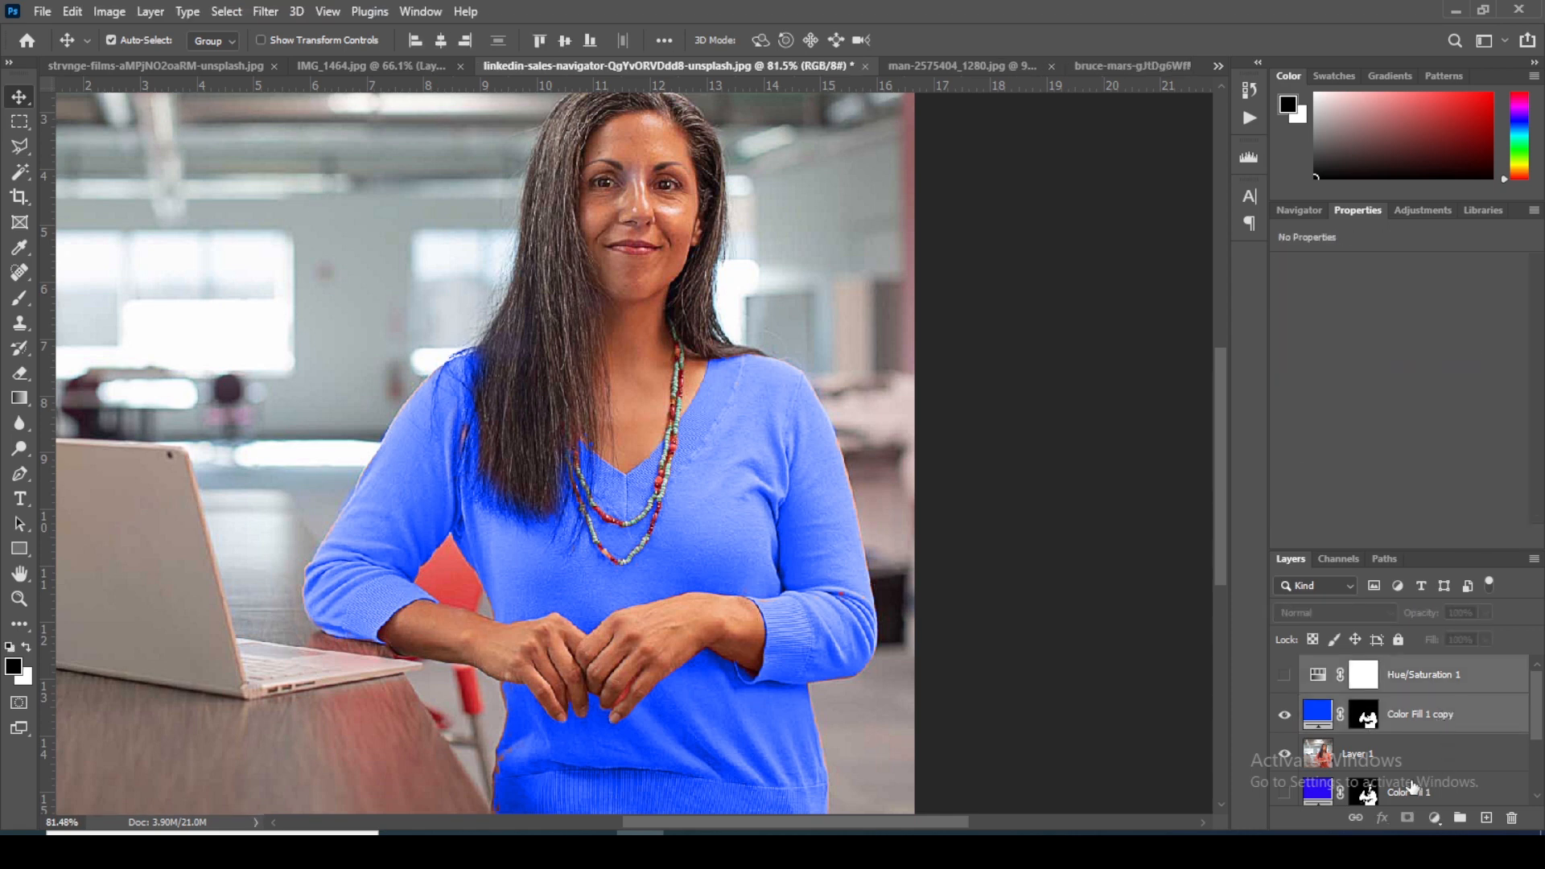
scroll(1367, 708, down, 3)
scroll(1368, 701, up, 3)
click(1459, 682)
scroll(1444, 685, down, 3)
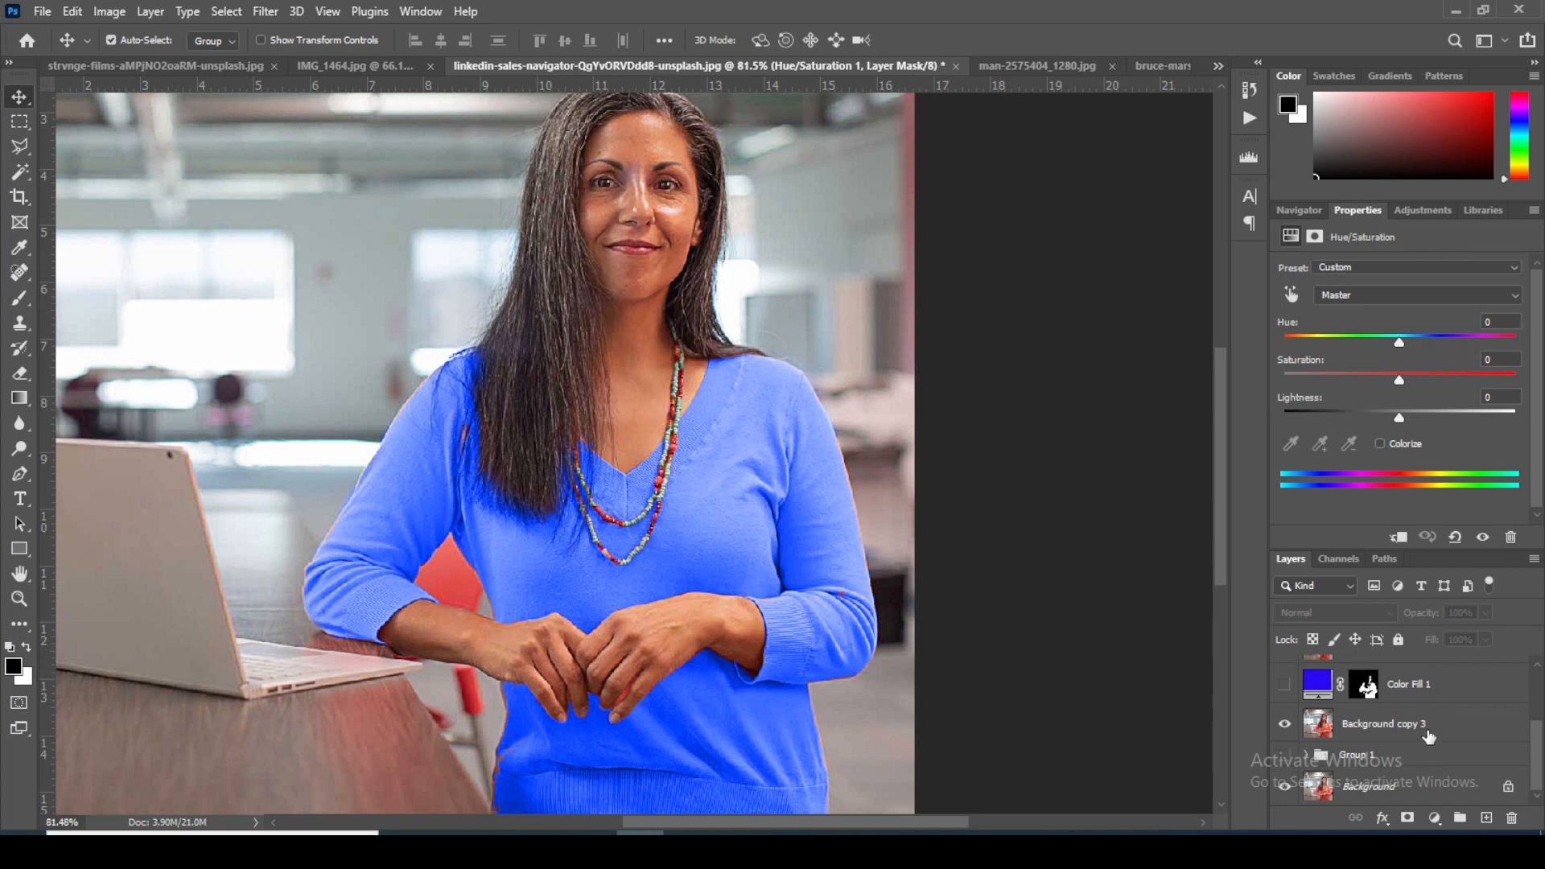
shift+click(1429, 738)
scroll(1413, 714, up, 3)
key(ctrl+g)
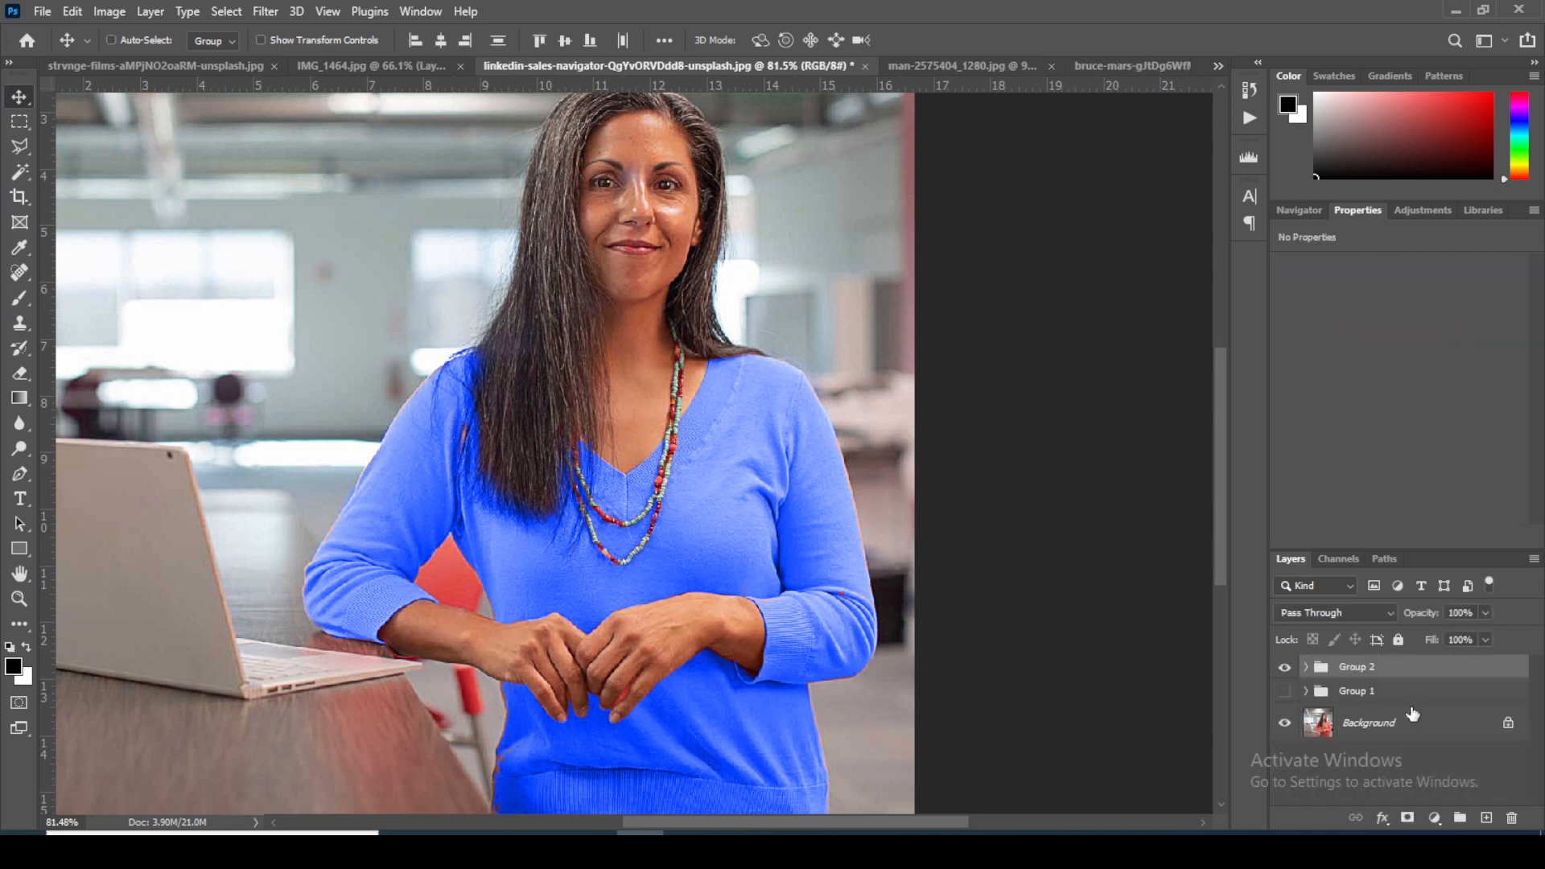
click(1284, 667)
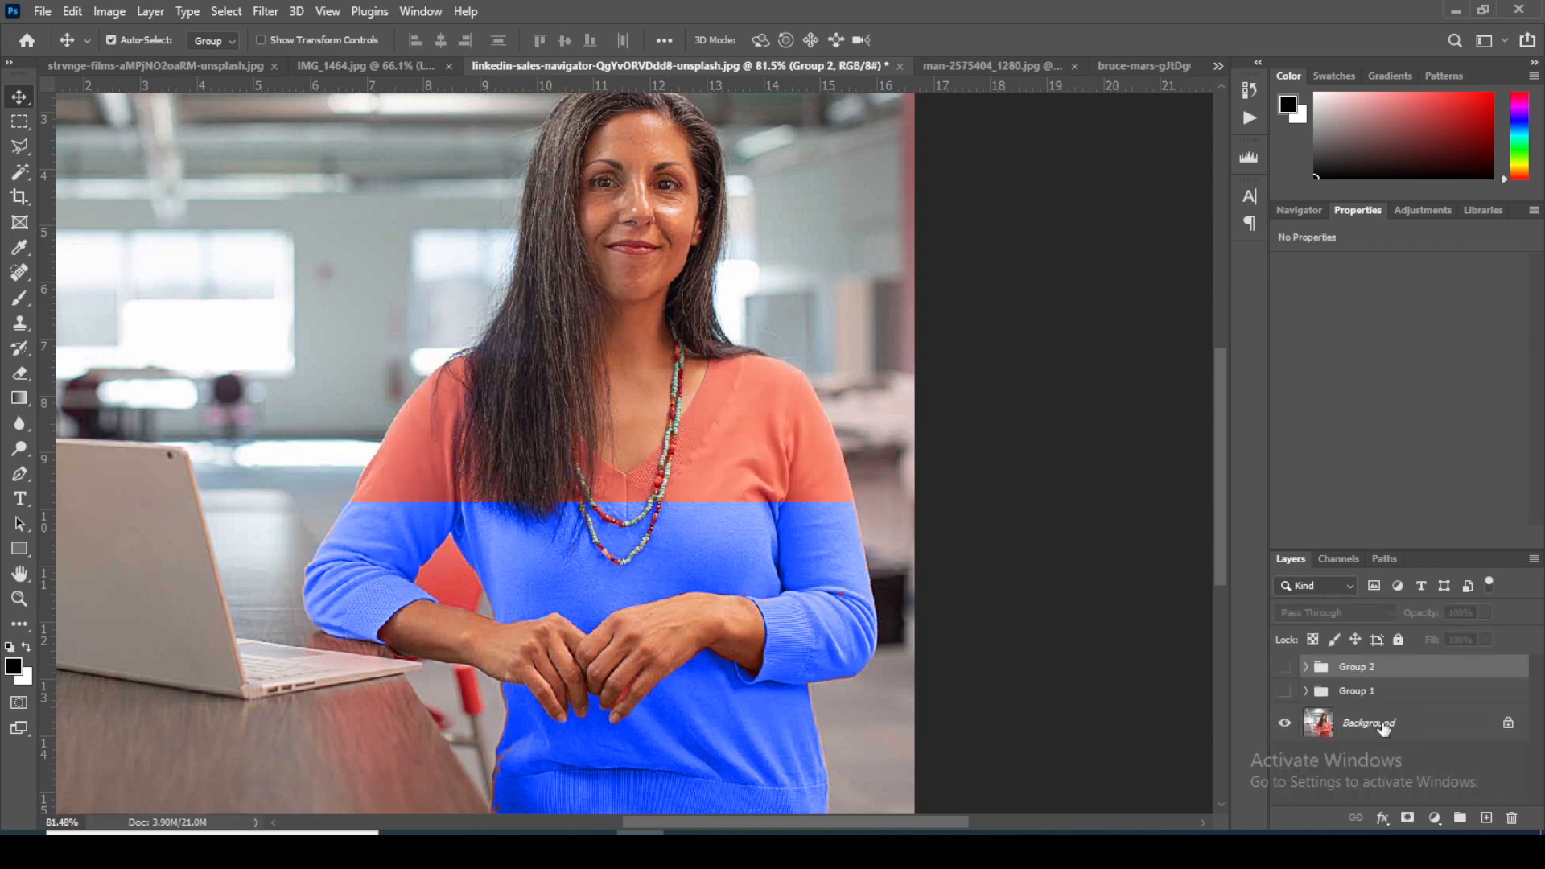
Step: Duplicate the Background layer and delete the two layer groups, Group 1 and Group 2
click(1424, 740)
key(ctrl+j)
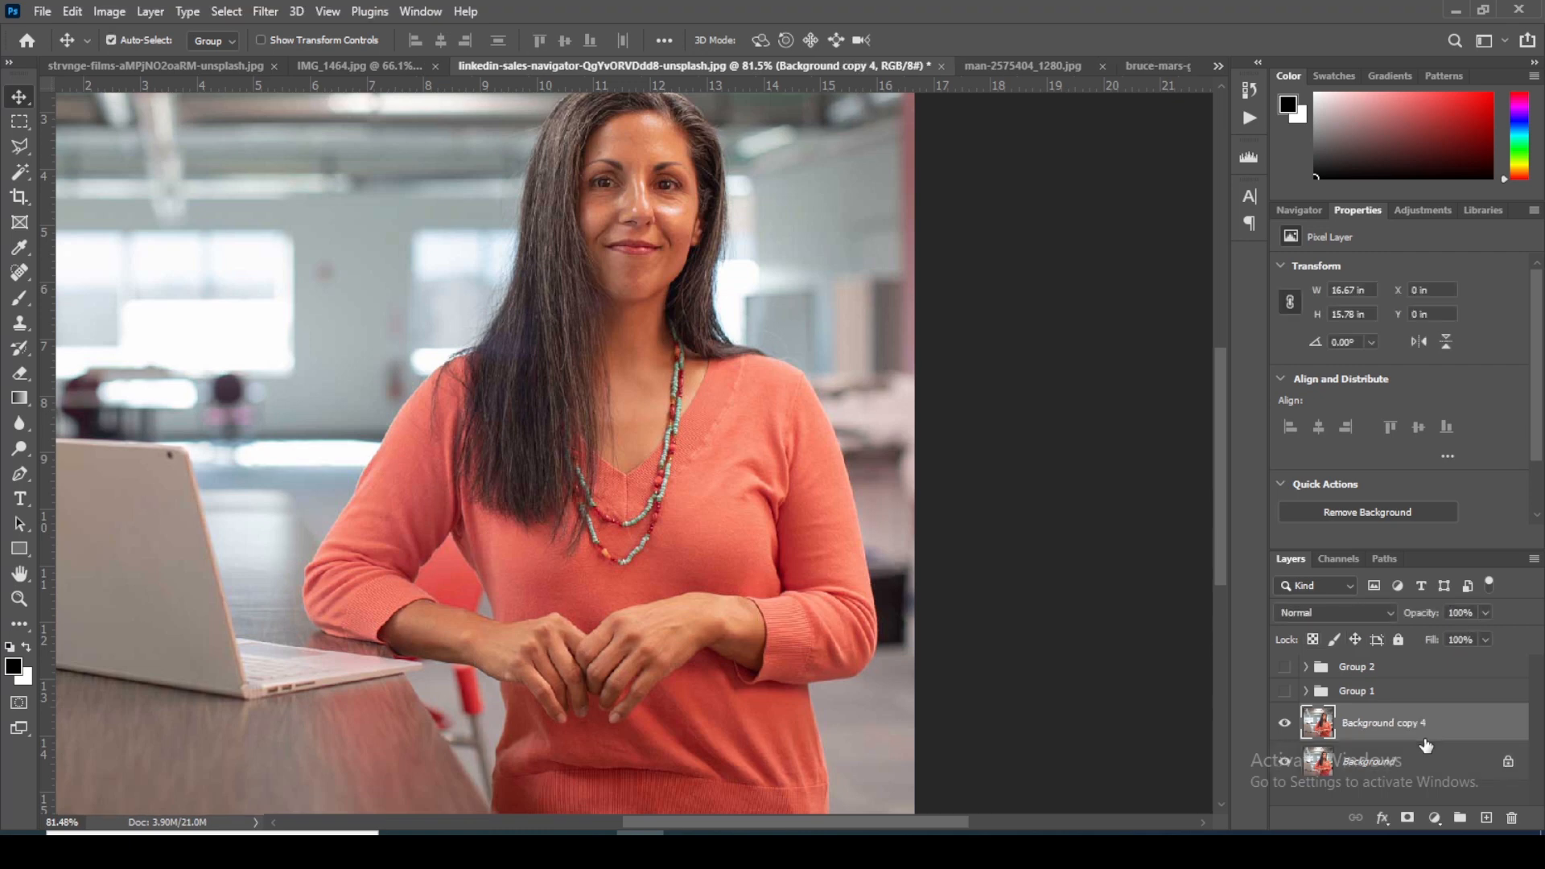
scroll(1380, 753, up, 1)
click(1378, 674)
shift+click(1374, 691)
key(Delete)
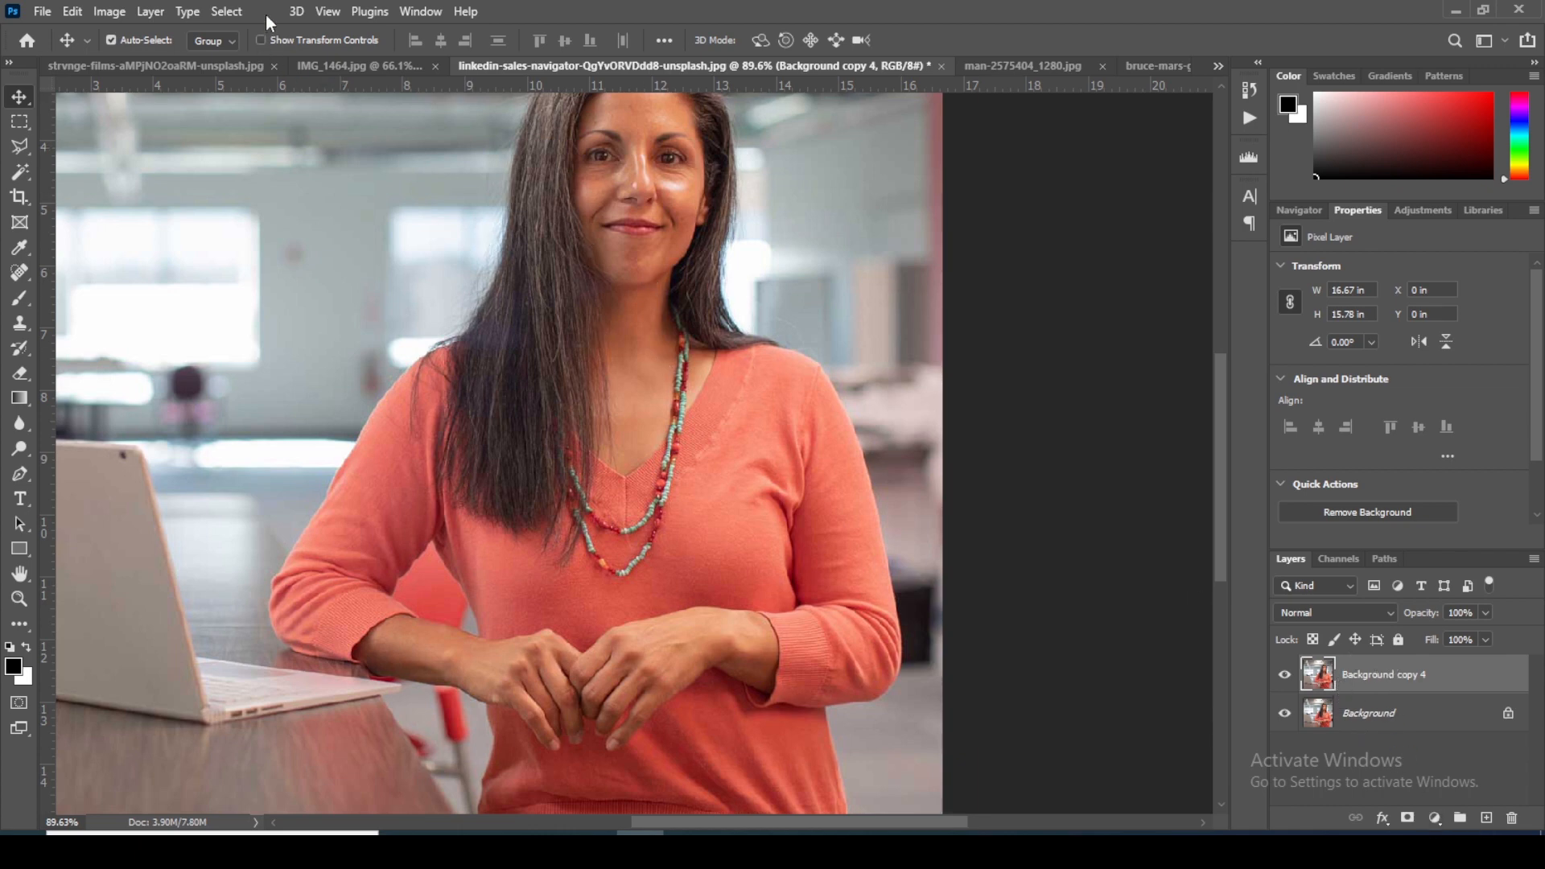
Step: Start a Color Range selection on the duplicated layer by sampling the coral color on the sweater's chest
click(225, 12)
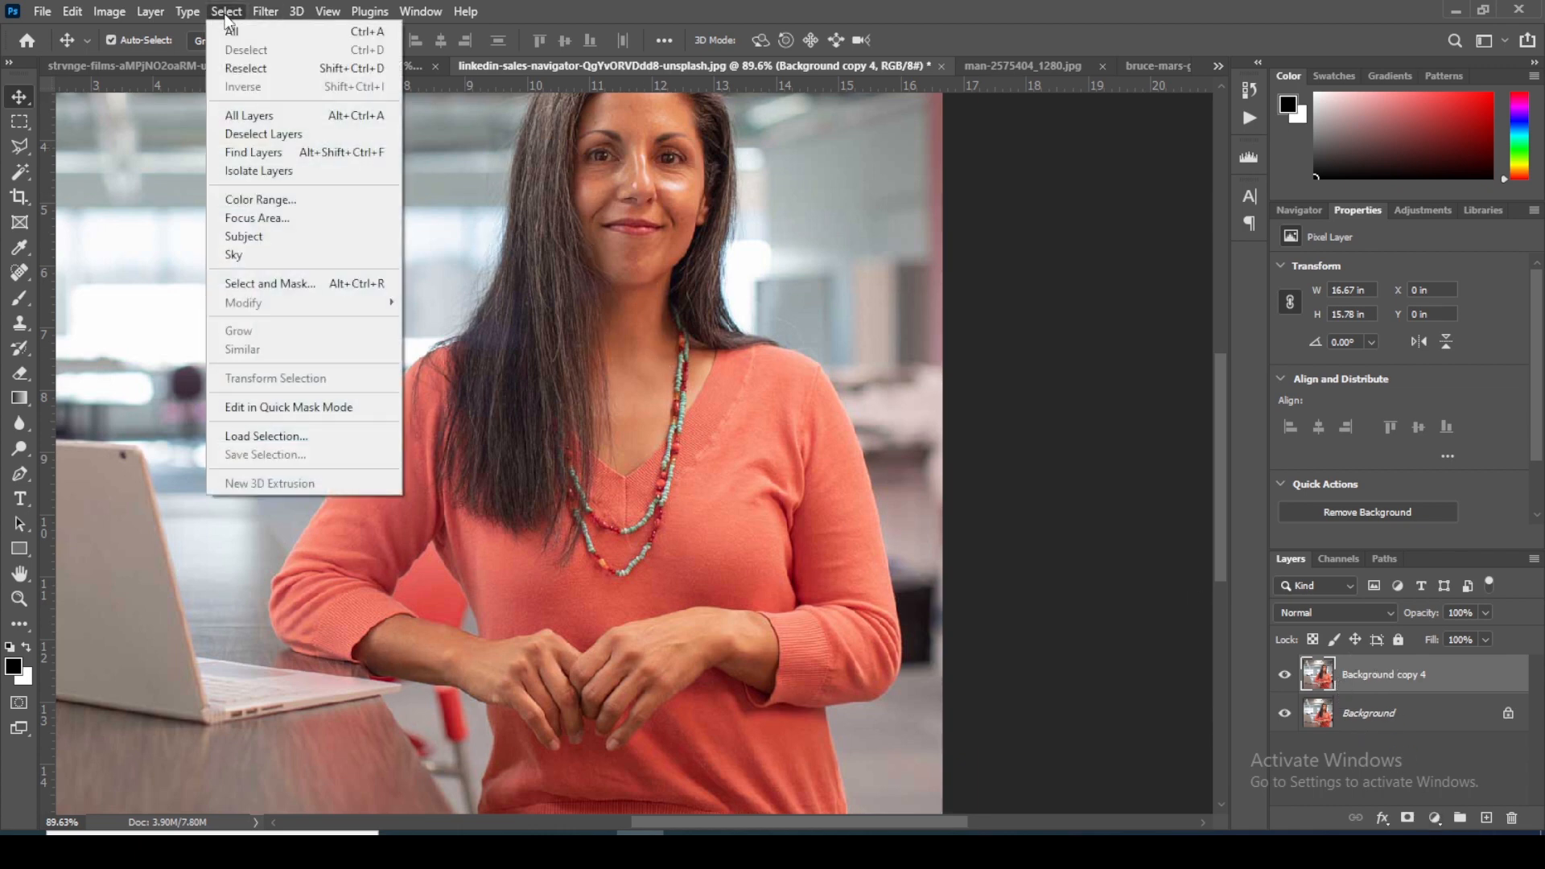
click(269, 197)
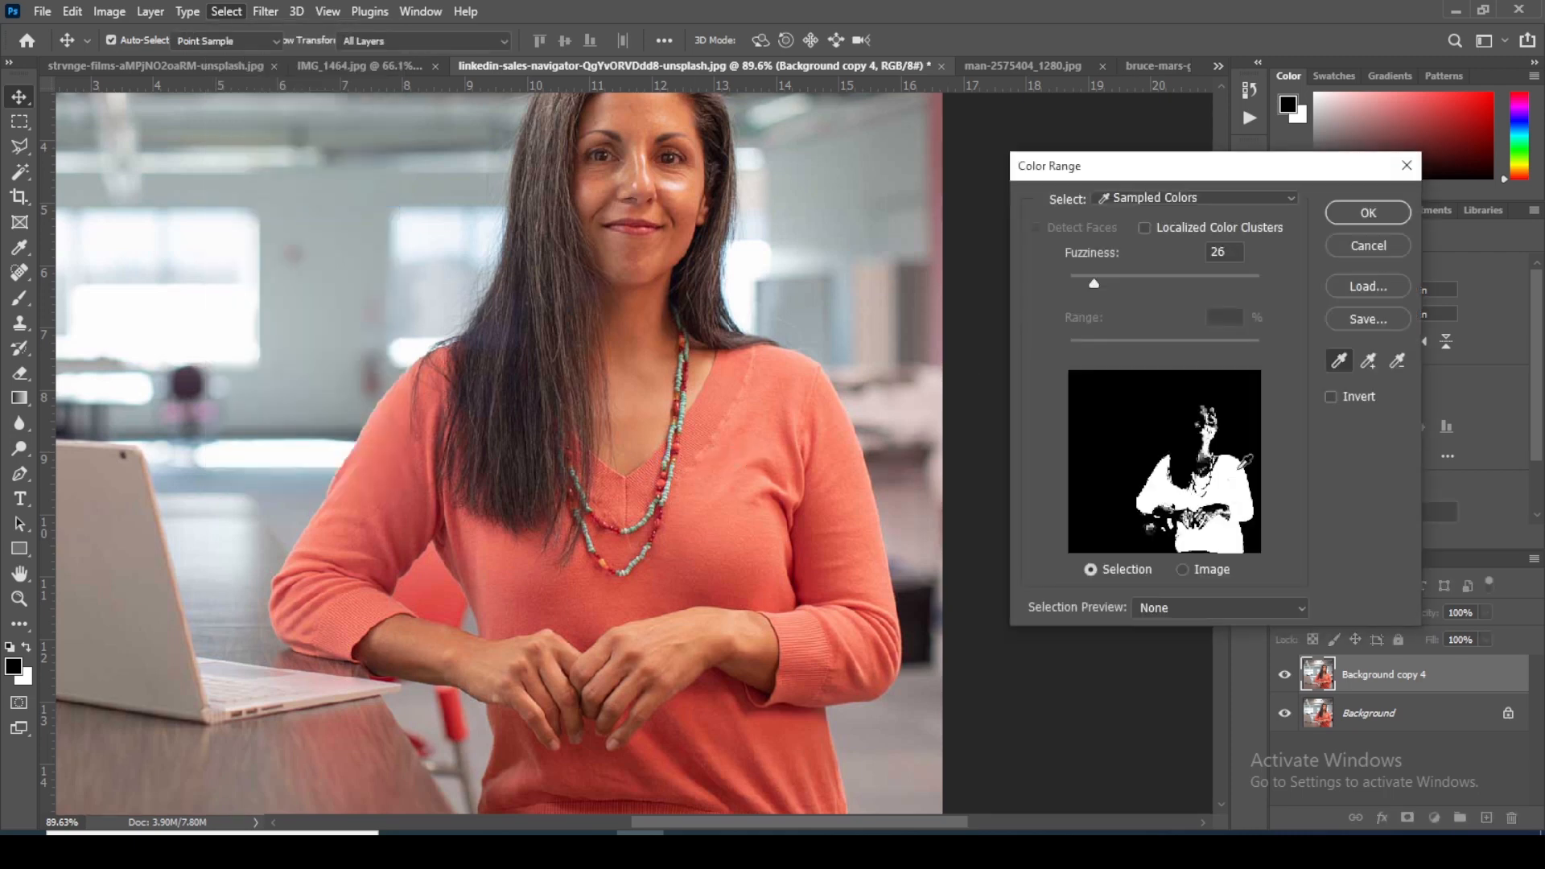
click(1340, 362)
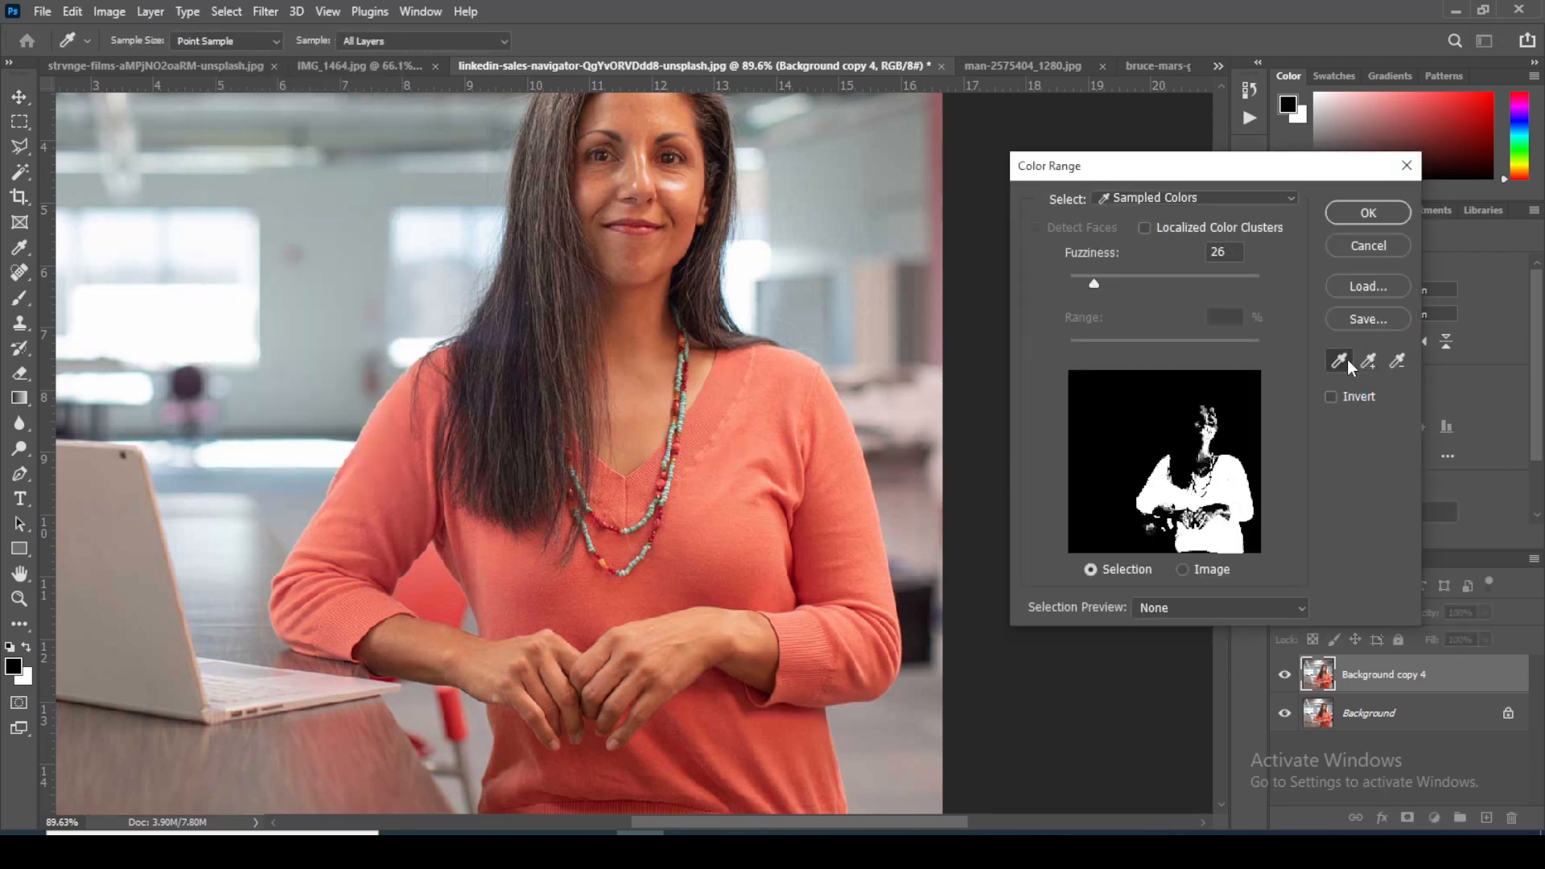
click(735, 538)
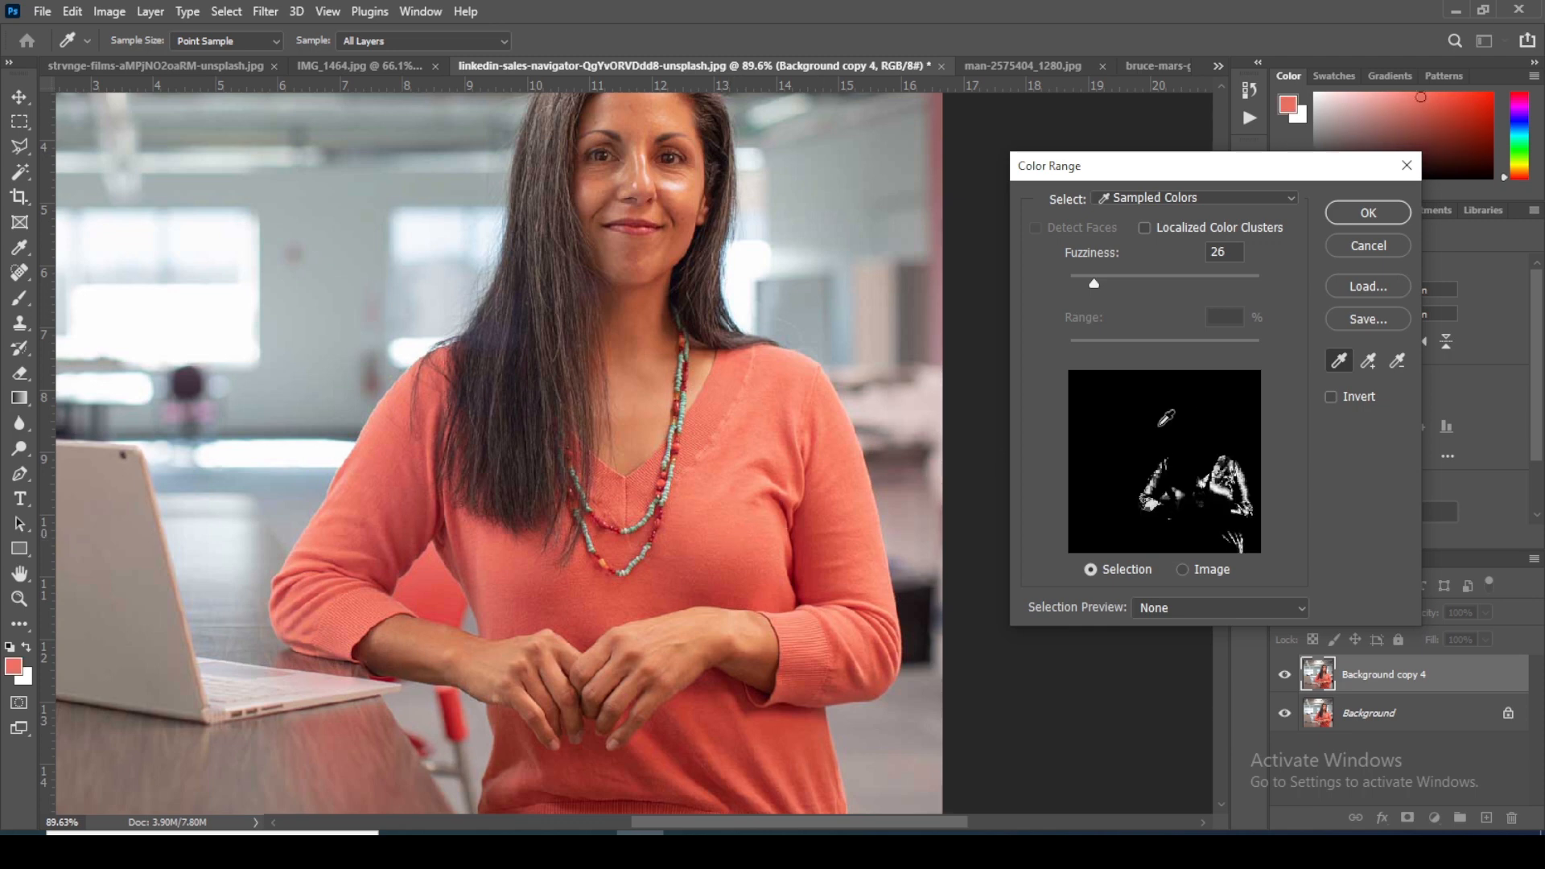
Step: Add shades from the sweater's shoulder, chest, laptop-side sleeve and lower front to the sampled color range
click(1369, 363)
click(779, 409)
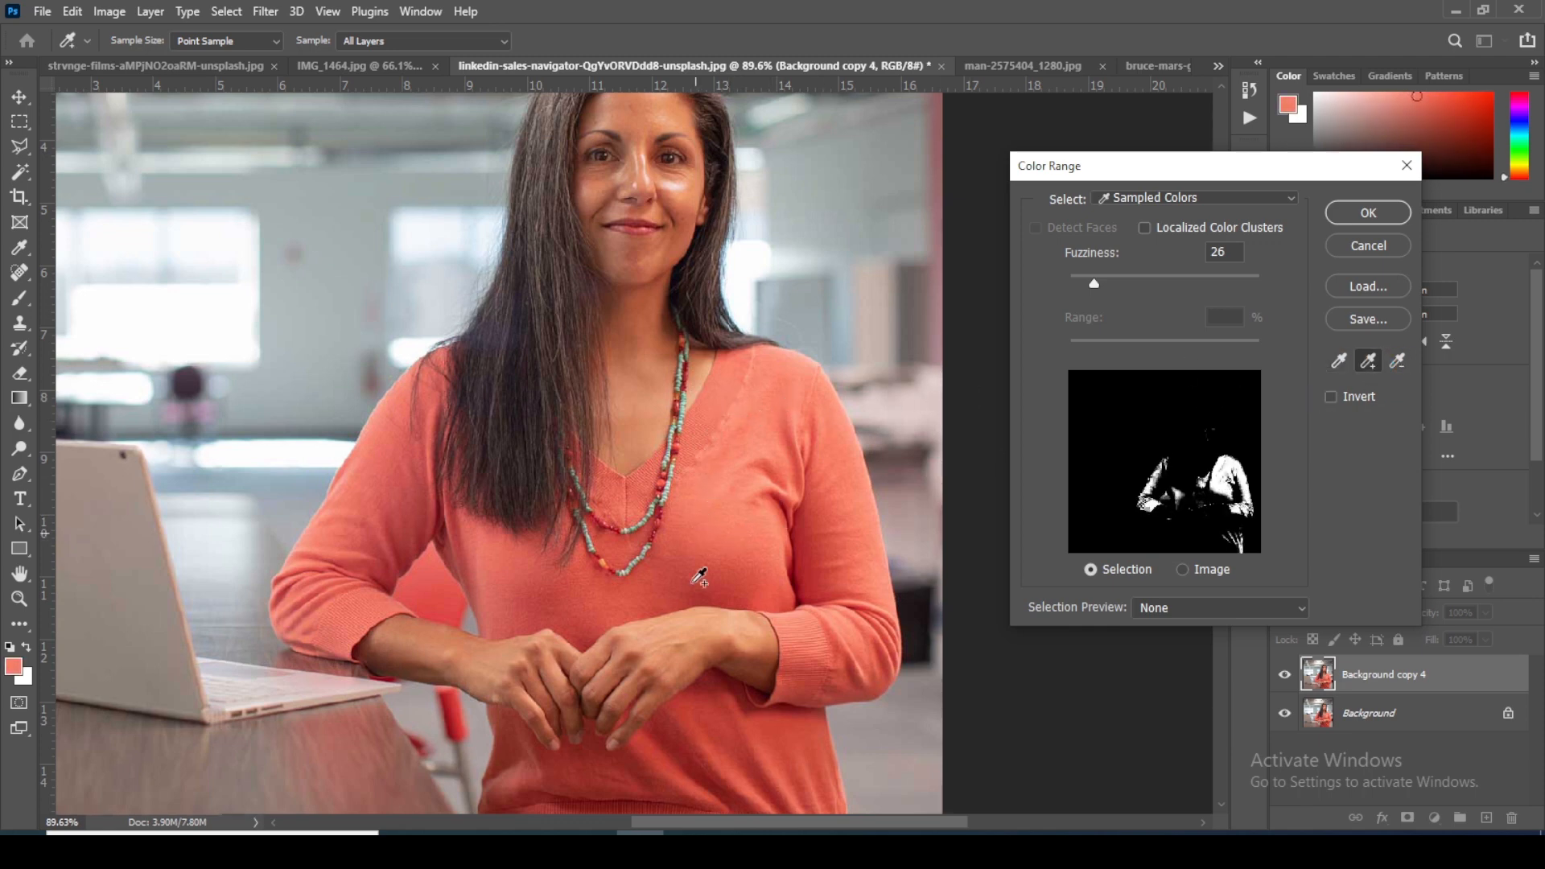
click(699, 574)
click(383, 506)
click(338, 573)
click(592, 764)
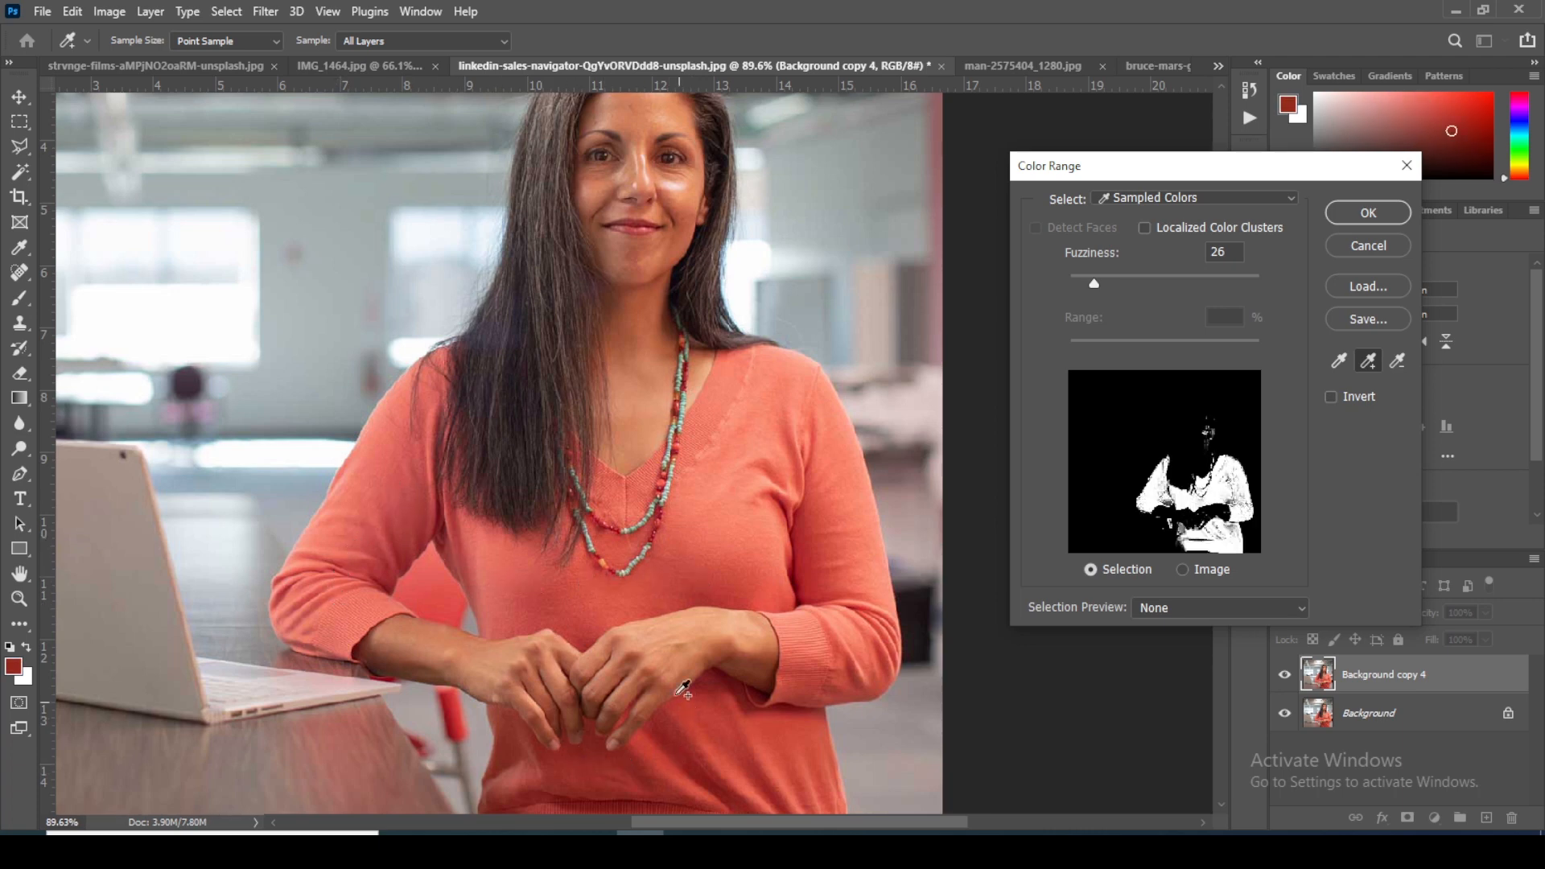
click(513, 791)
Step: Extend the sampled range with the sweater's hem, lower front and the shadowed folds and sleeve on the side away from the laptop
drag(586, 734, 605, 571)
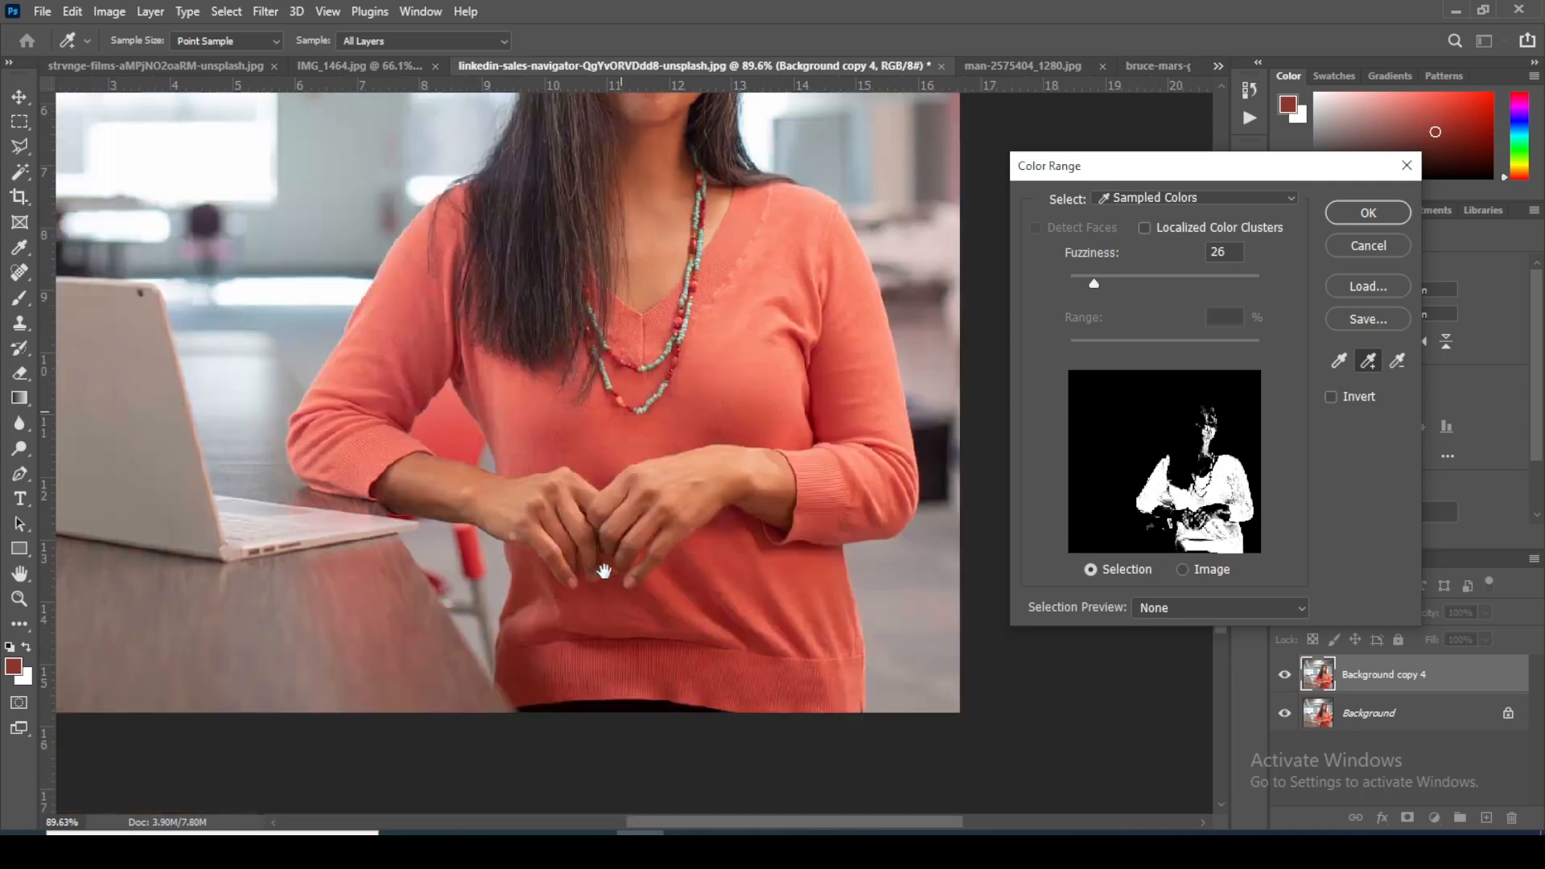
click(533, 687)
click(753, 653)
click(762, 580)
click(798, 436)
click(815, 423)
click(852, 396)
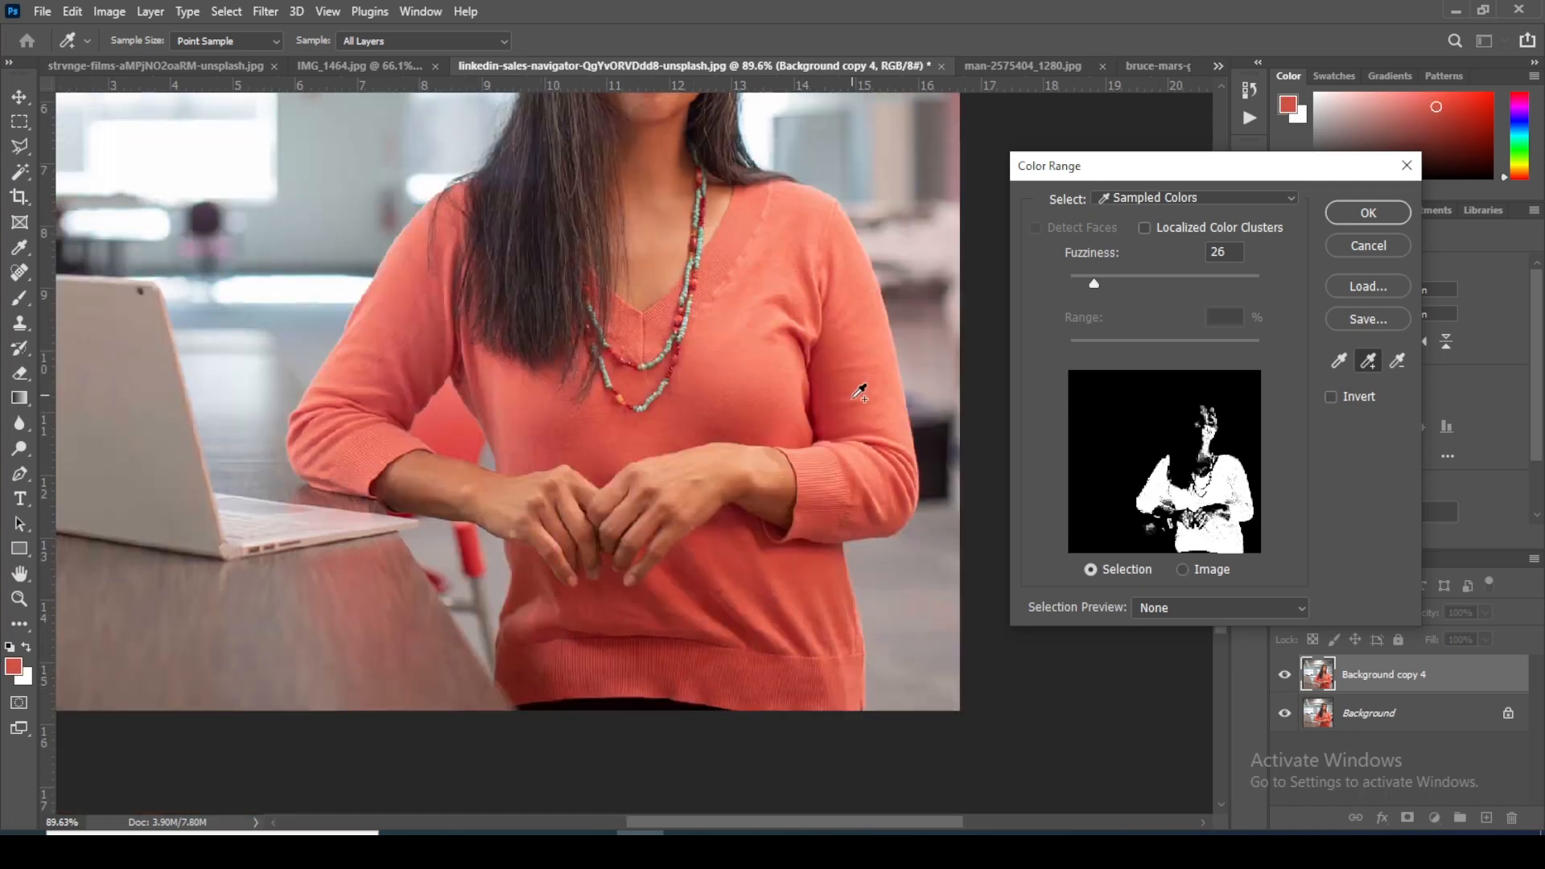
click(808, 455)
click(799, 440)
Step: Add the remaining shades at the sweater's side, laptop-side shoulder and lower front, and create the Color Range selection
drag(717, 454, 805, 610)
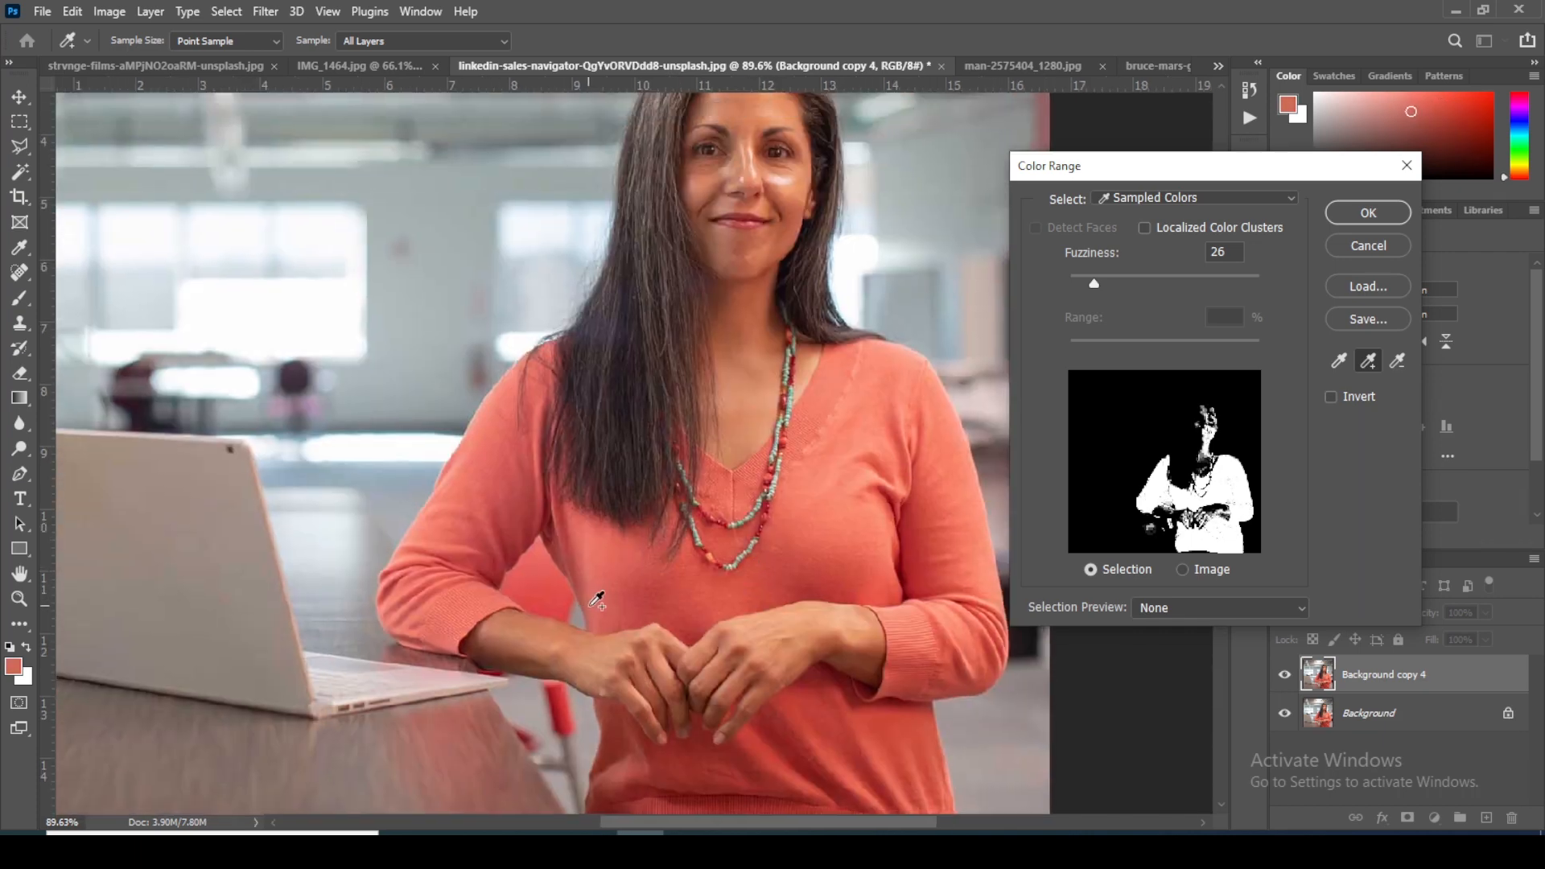
click(572, 563)
click(540, 579)
click(550, 364)
click(512, 388)
click(843, 771)
drag(755, 423, 655, 389)
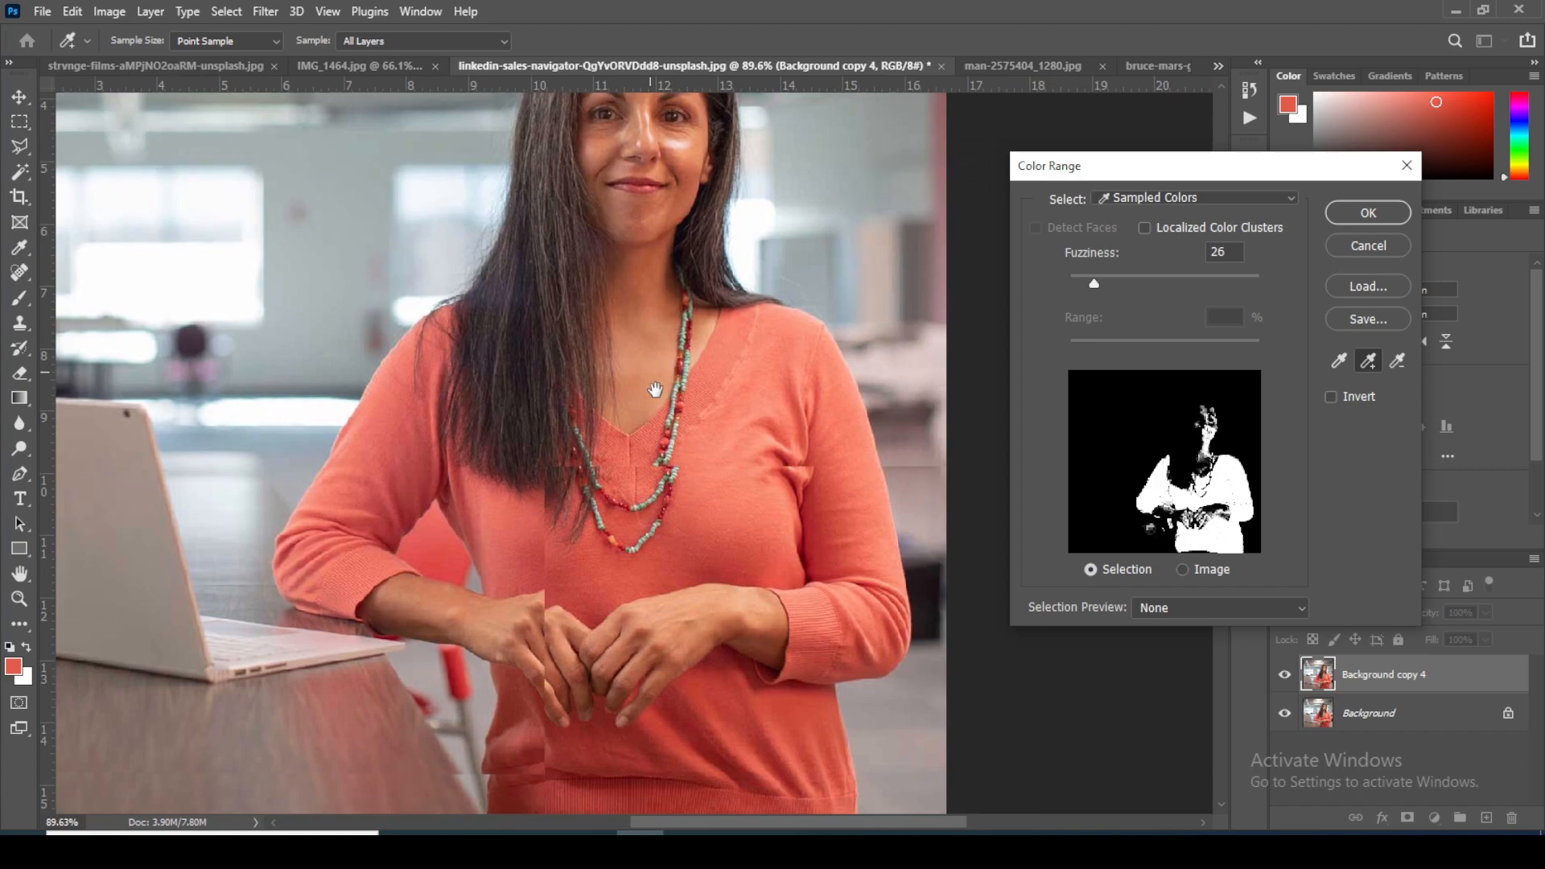
click(1400, 211)
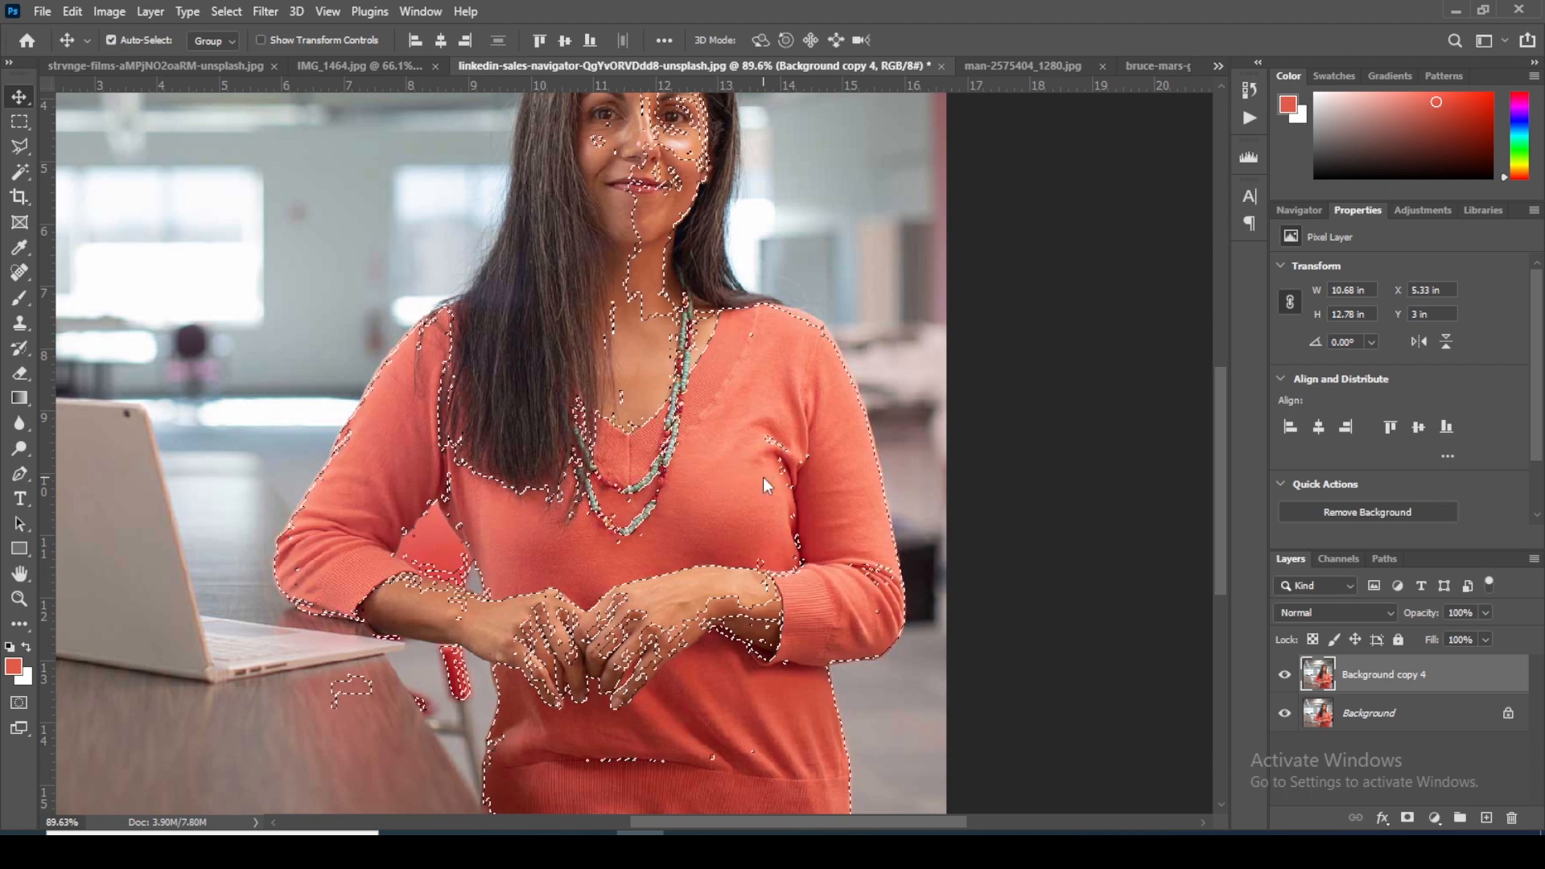
Step: Feather the sweater selection with a radius of 3 pixels
key(l)
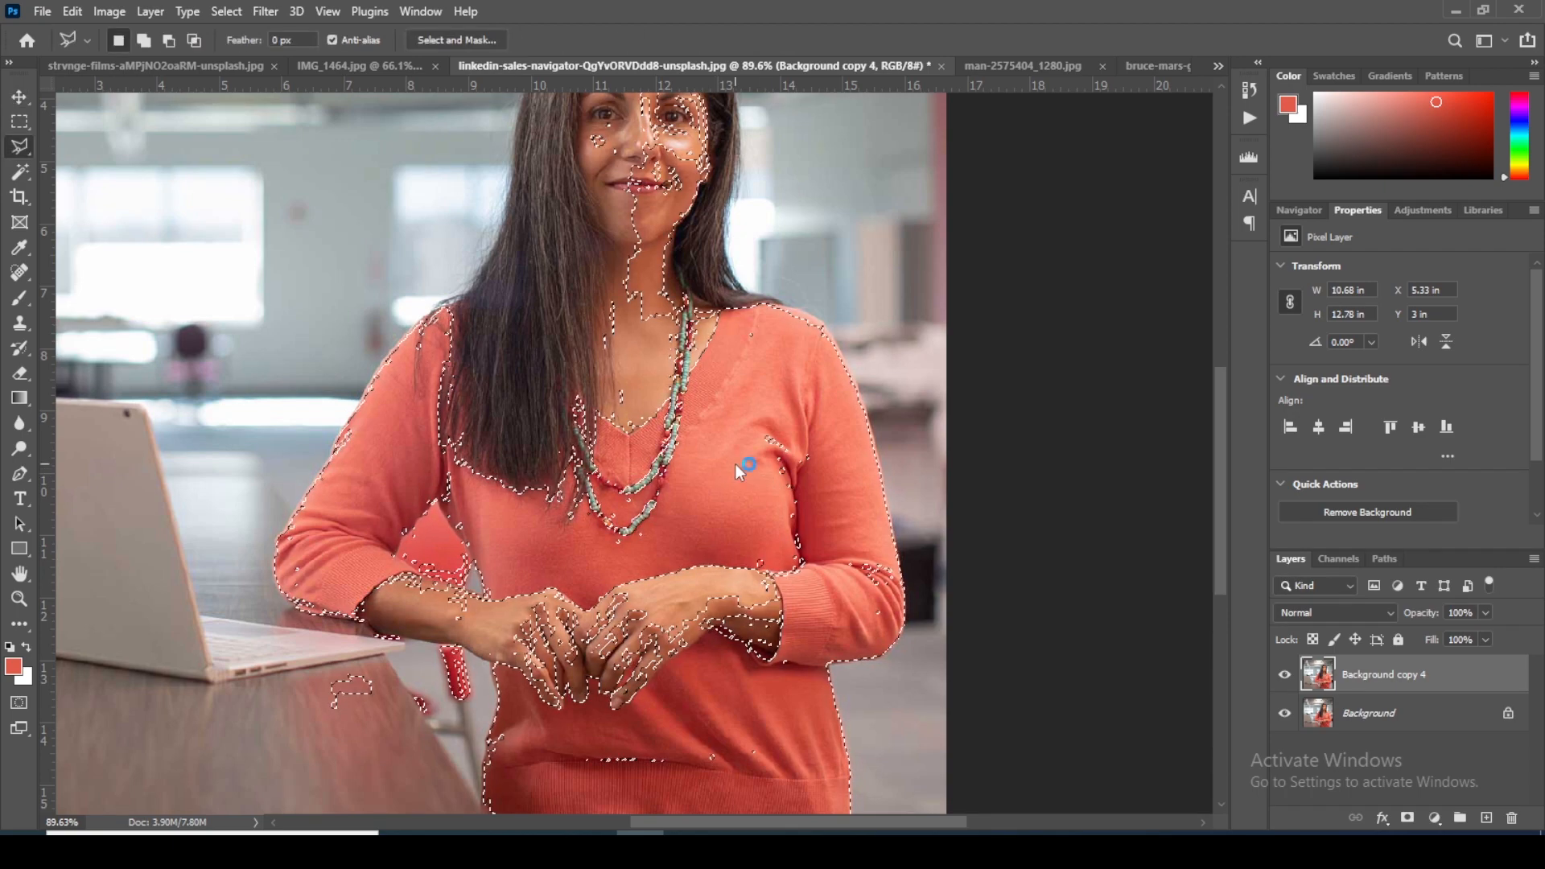
right_click(736, 464)
click(781, 509)
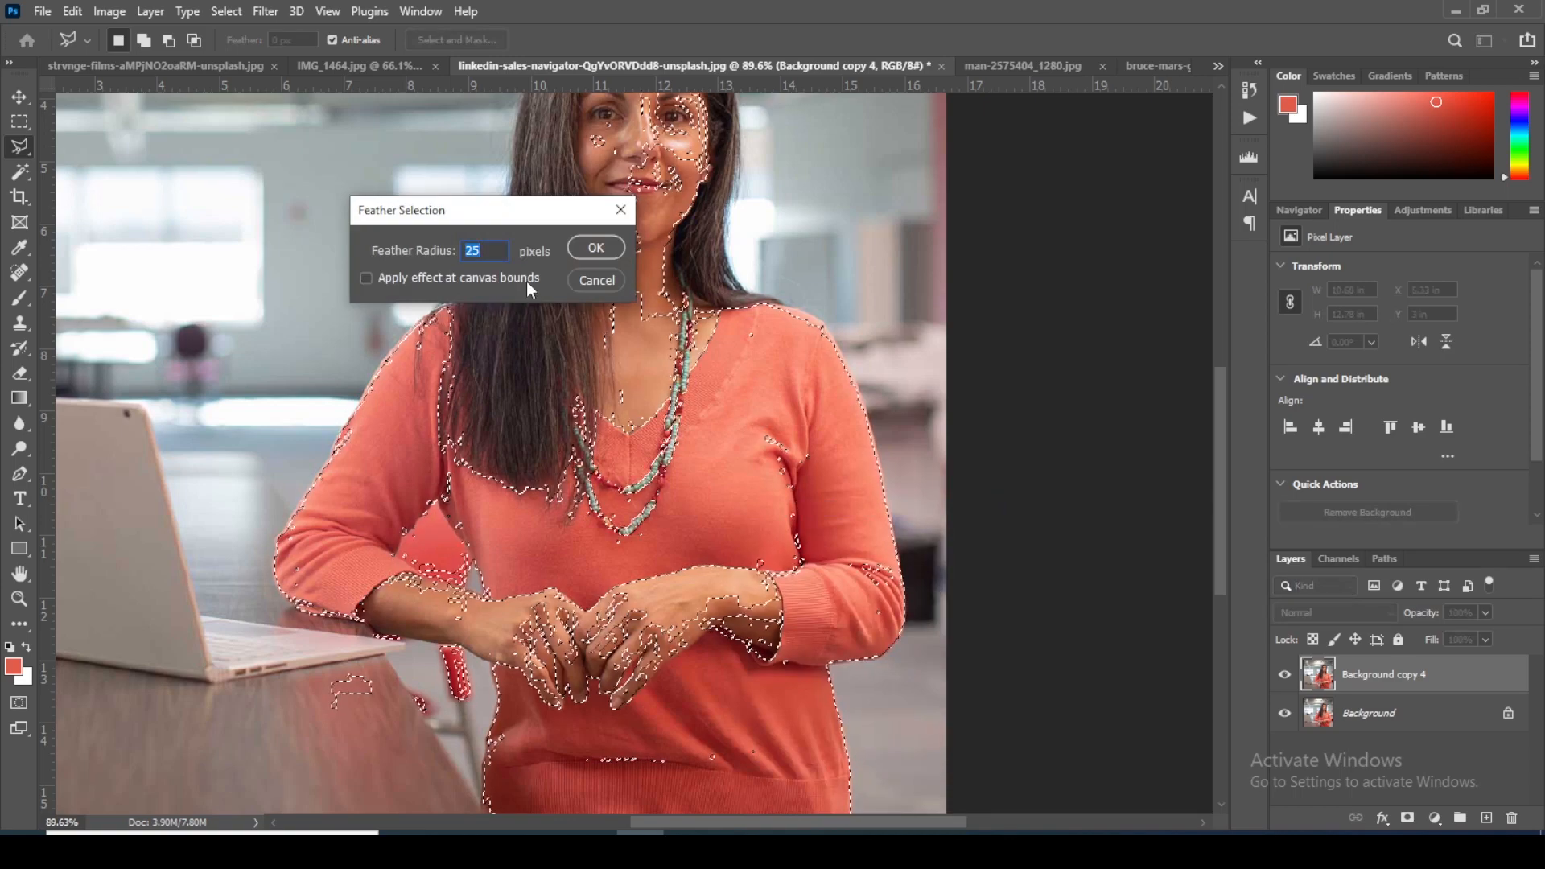
text(2)
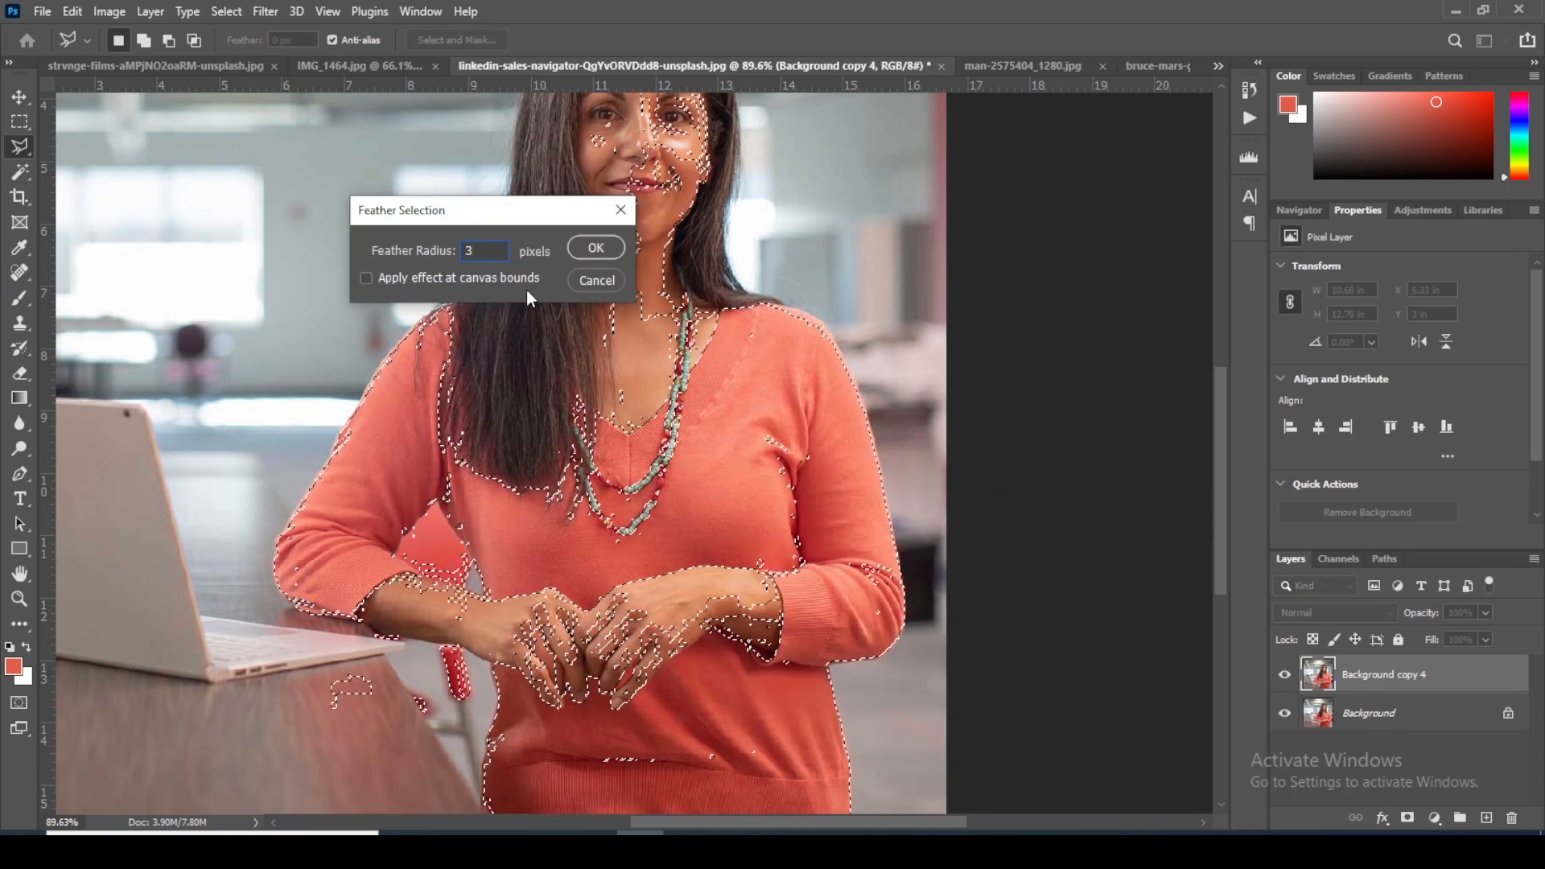
key(Return)
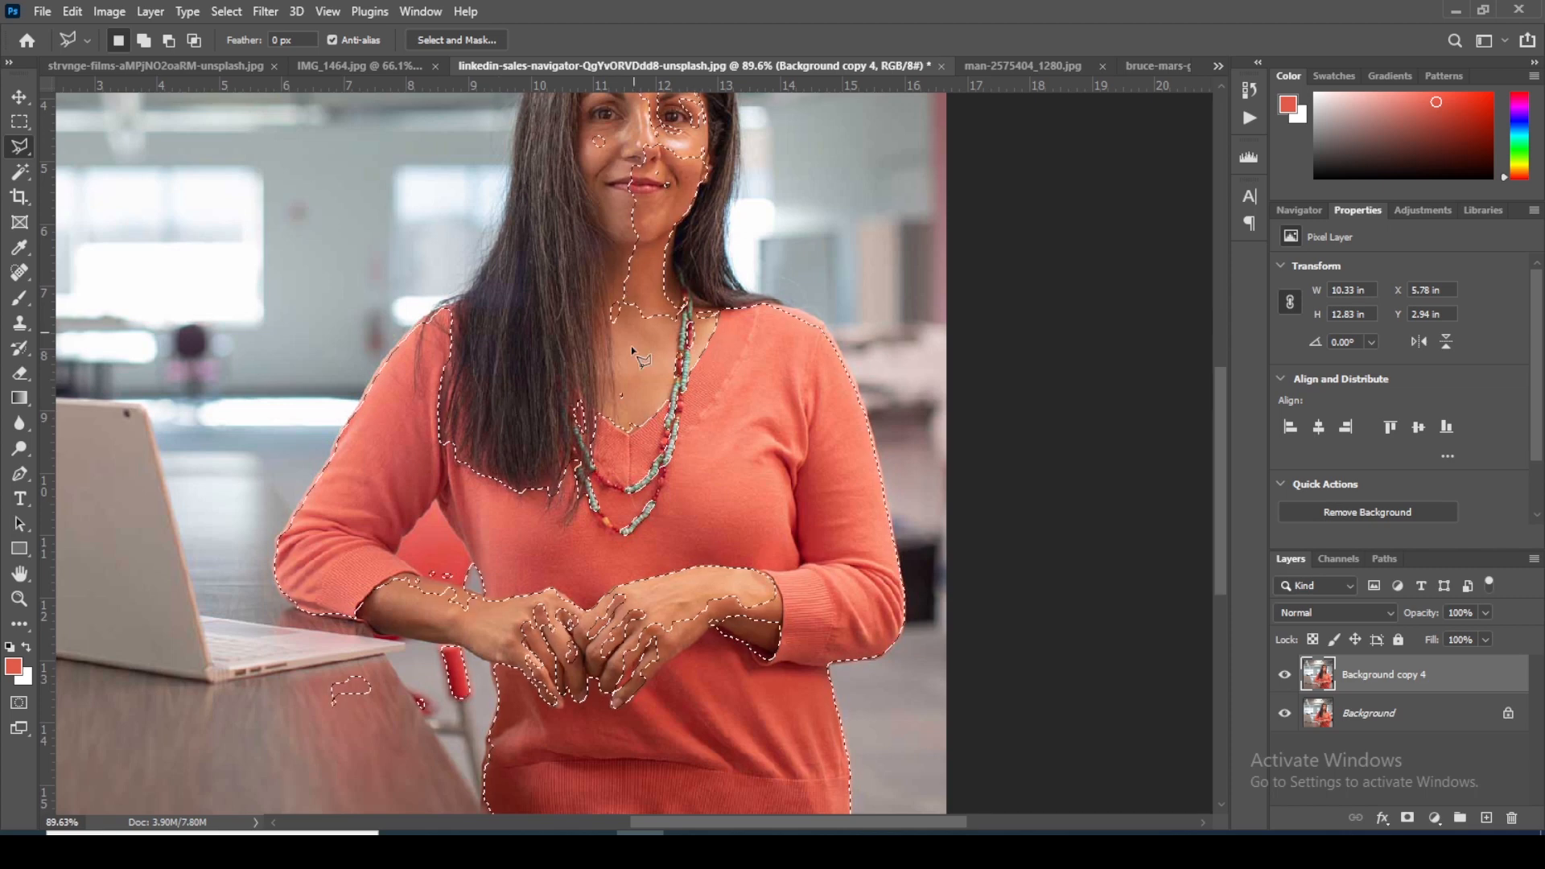
Step: Check the feathered selection over the sweater and face, and add a Solid Color fill layer masked by it
scroll(719, 354, down, 2)
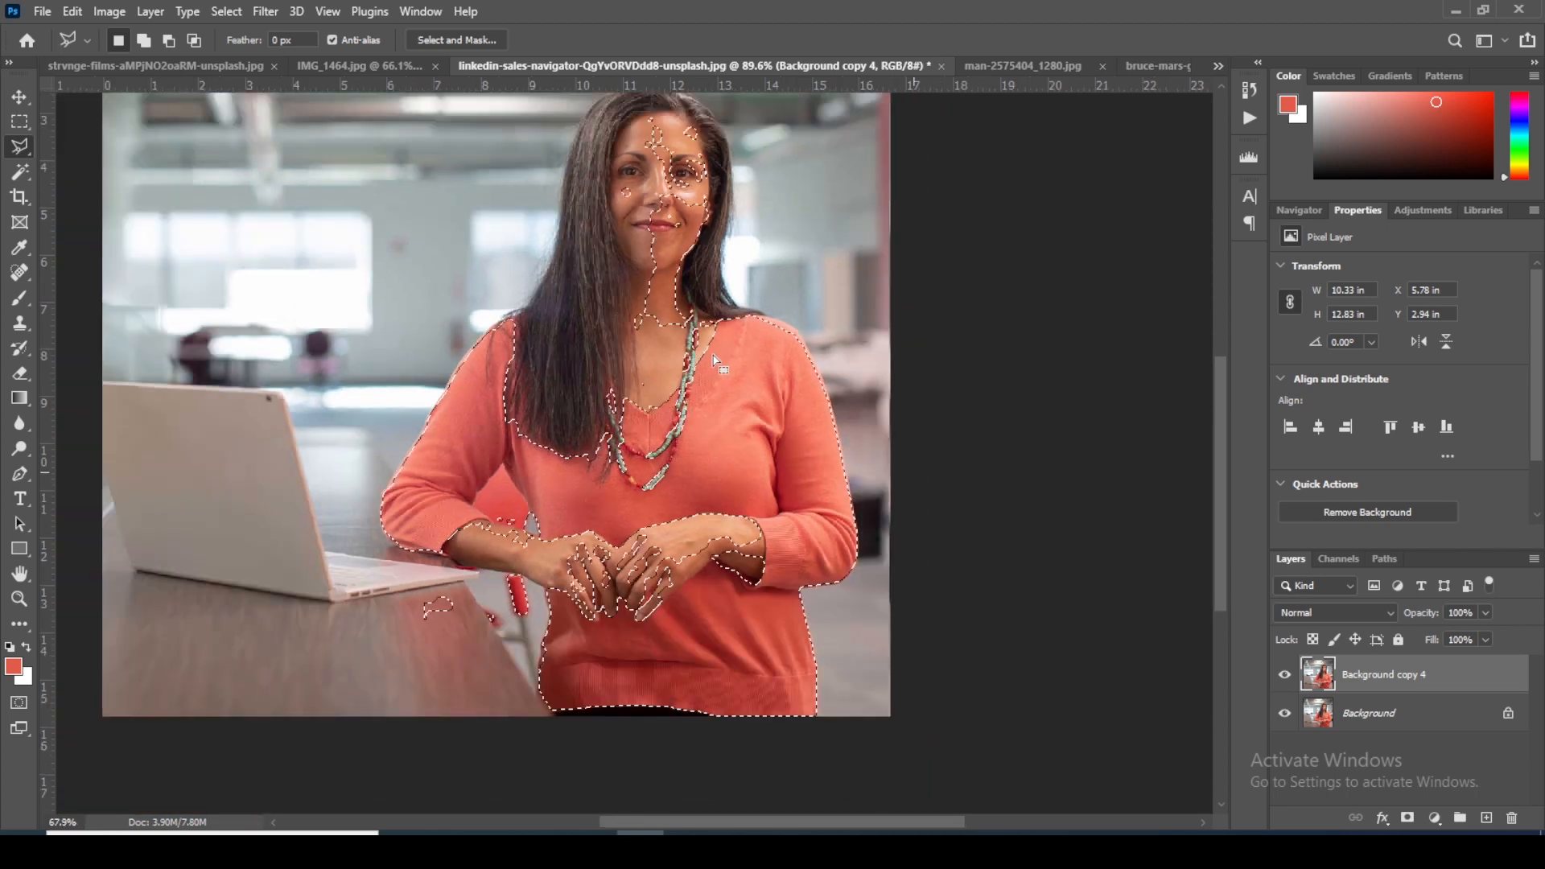
scroll(639, 322, up, 2)
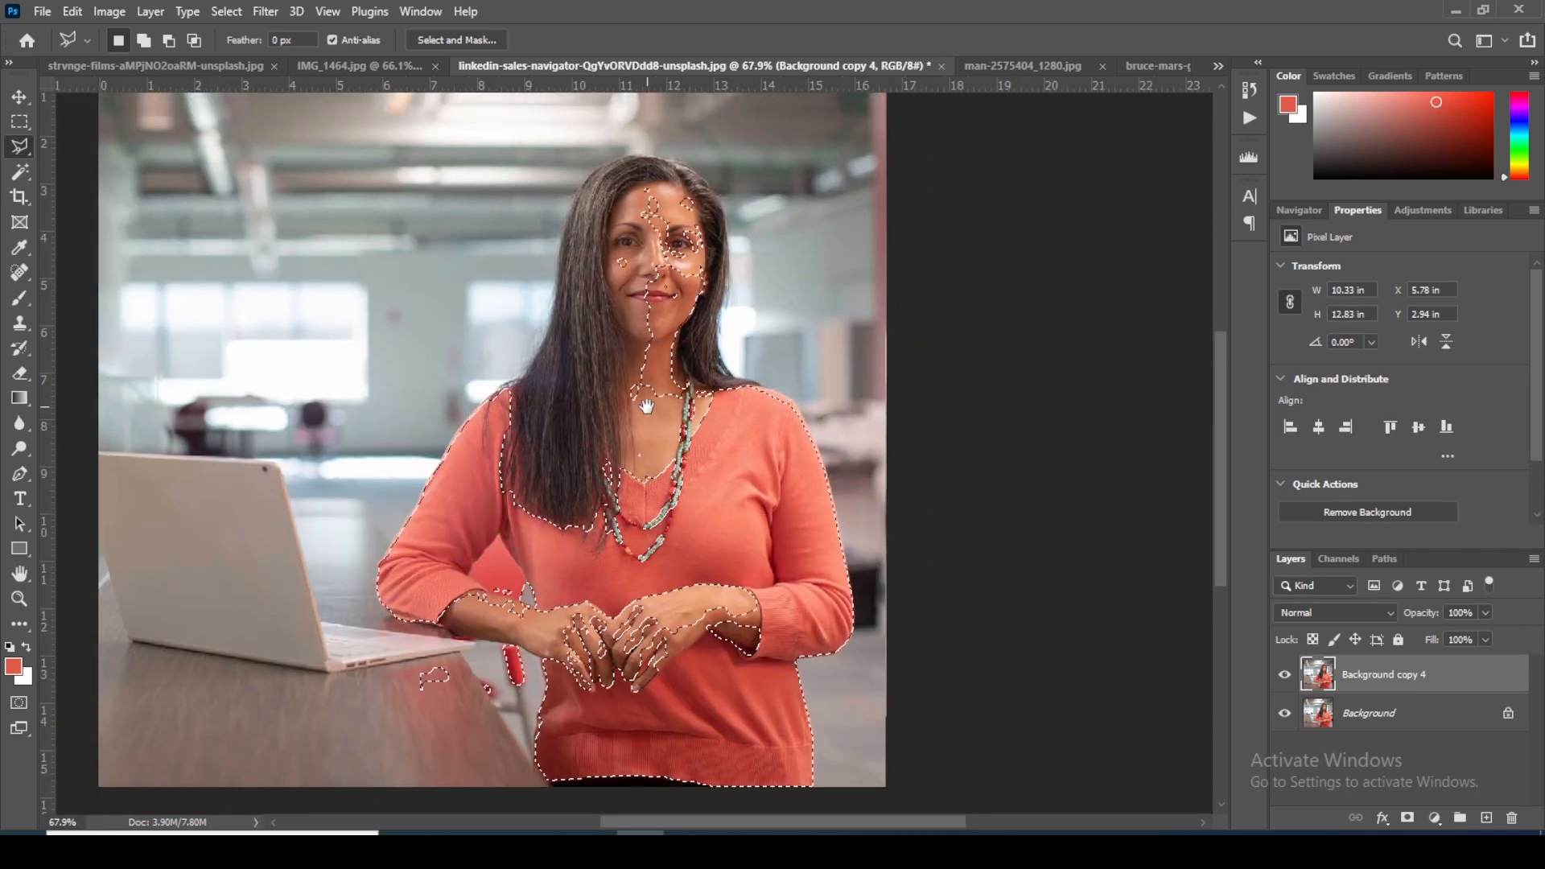
scroll(650, 232, up, 3)
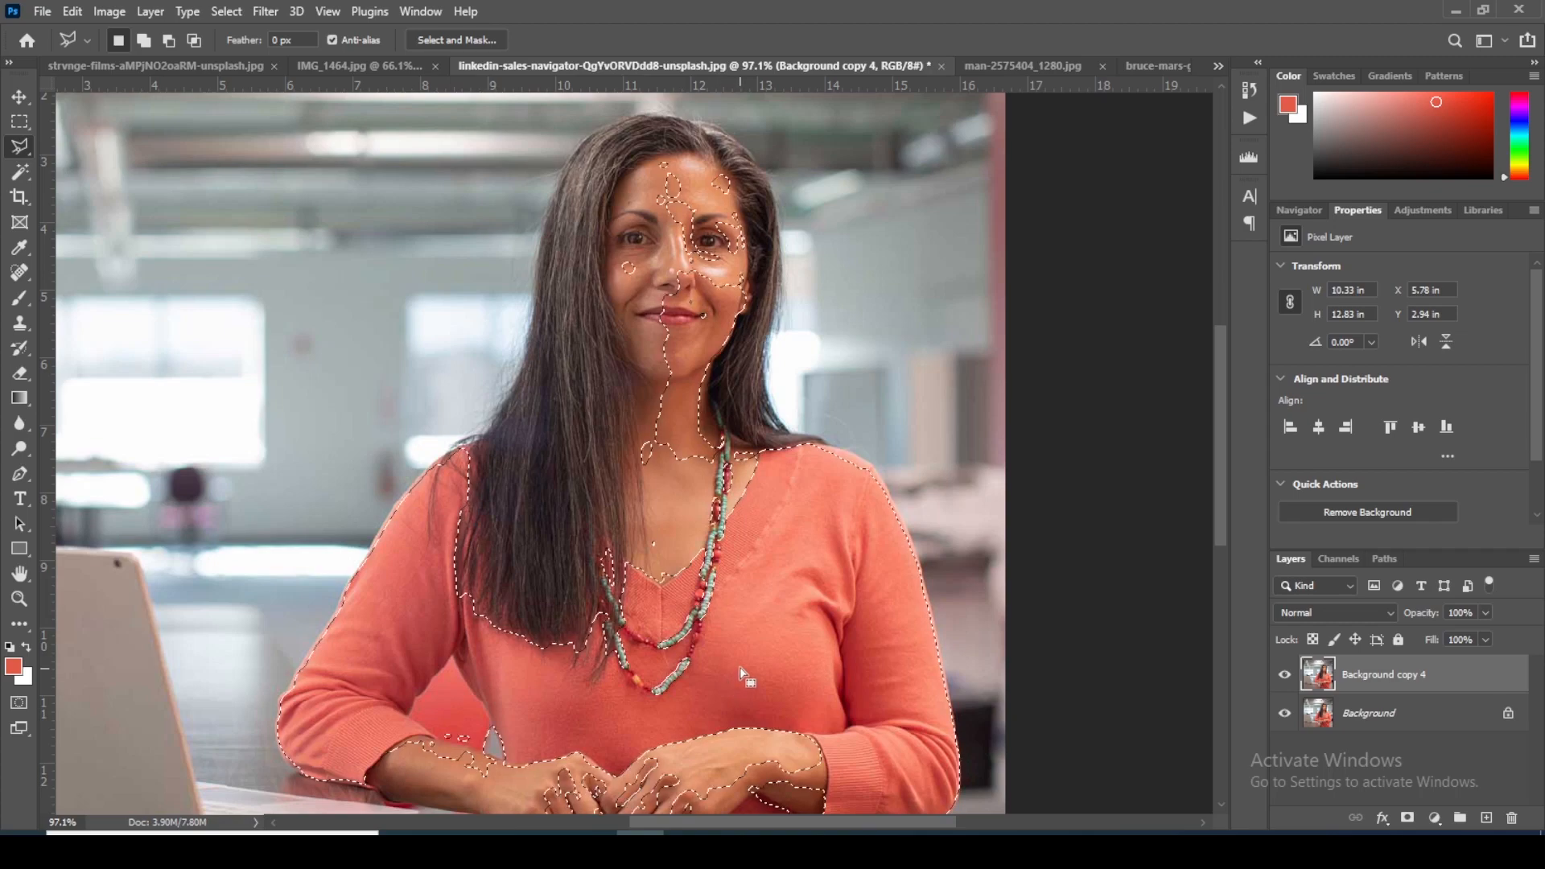
scroll(742, 552, down, 3)
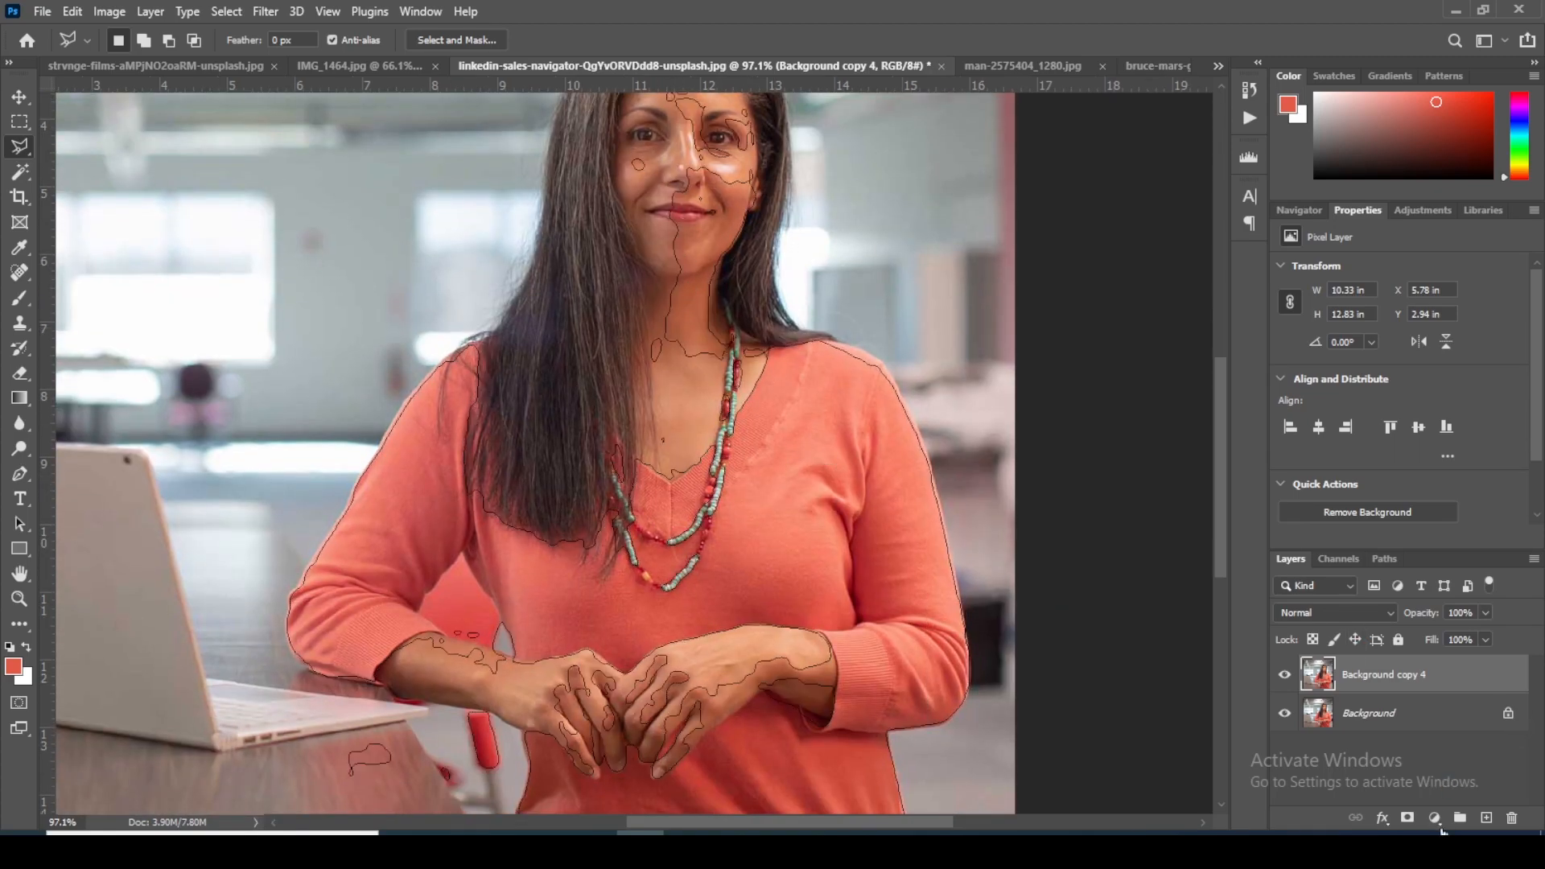
click(1434, 817)
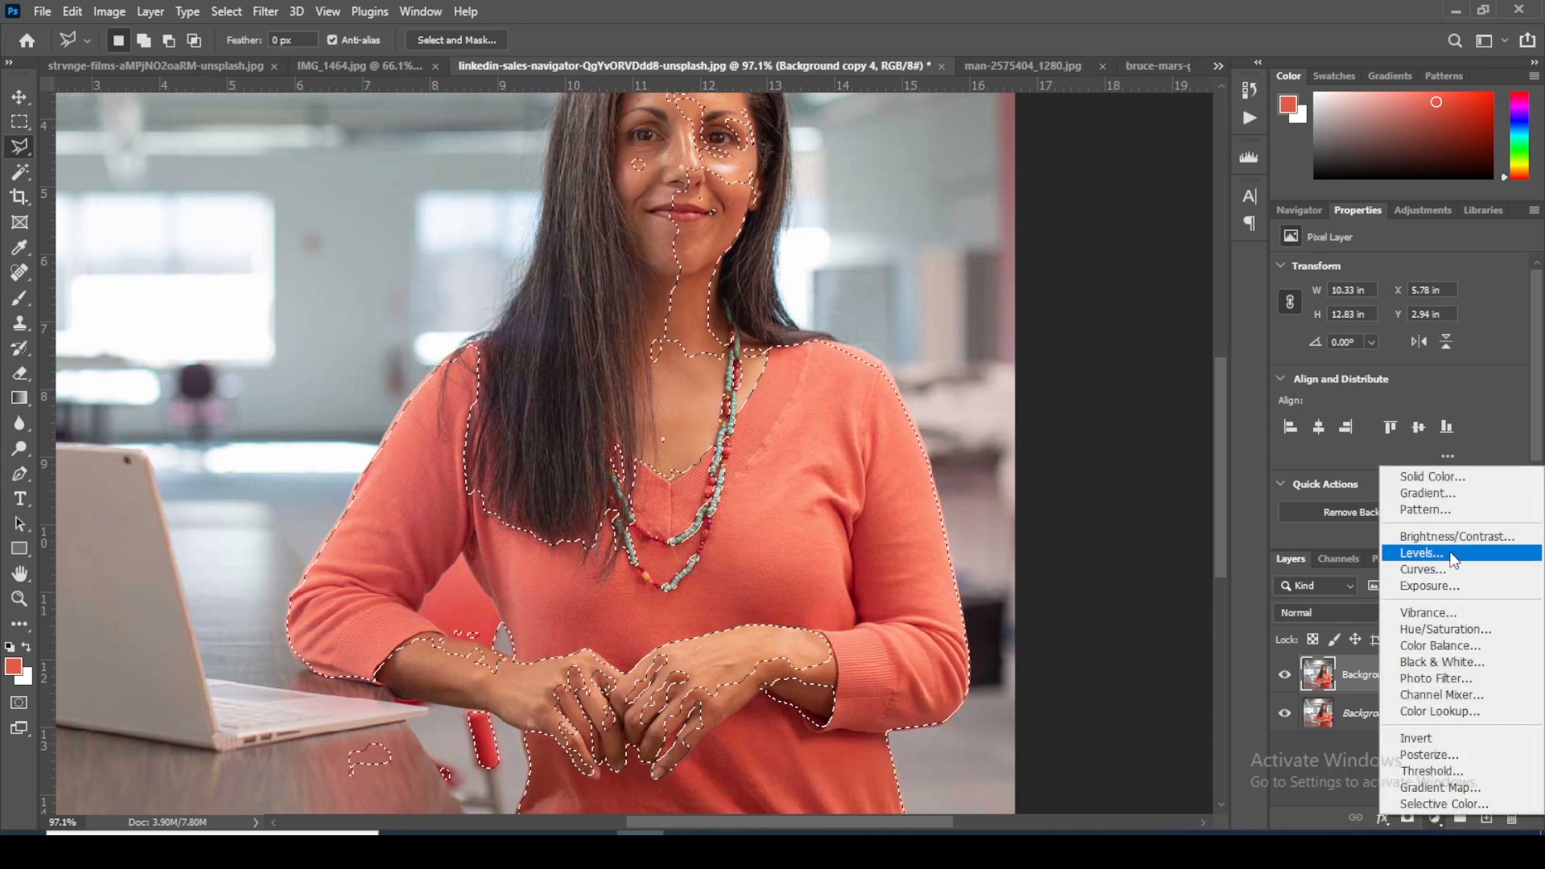
click(1427, 480)
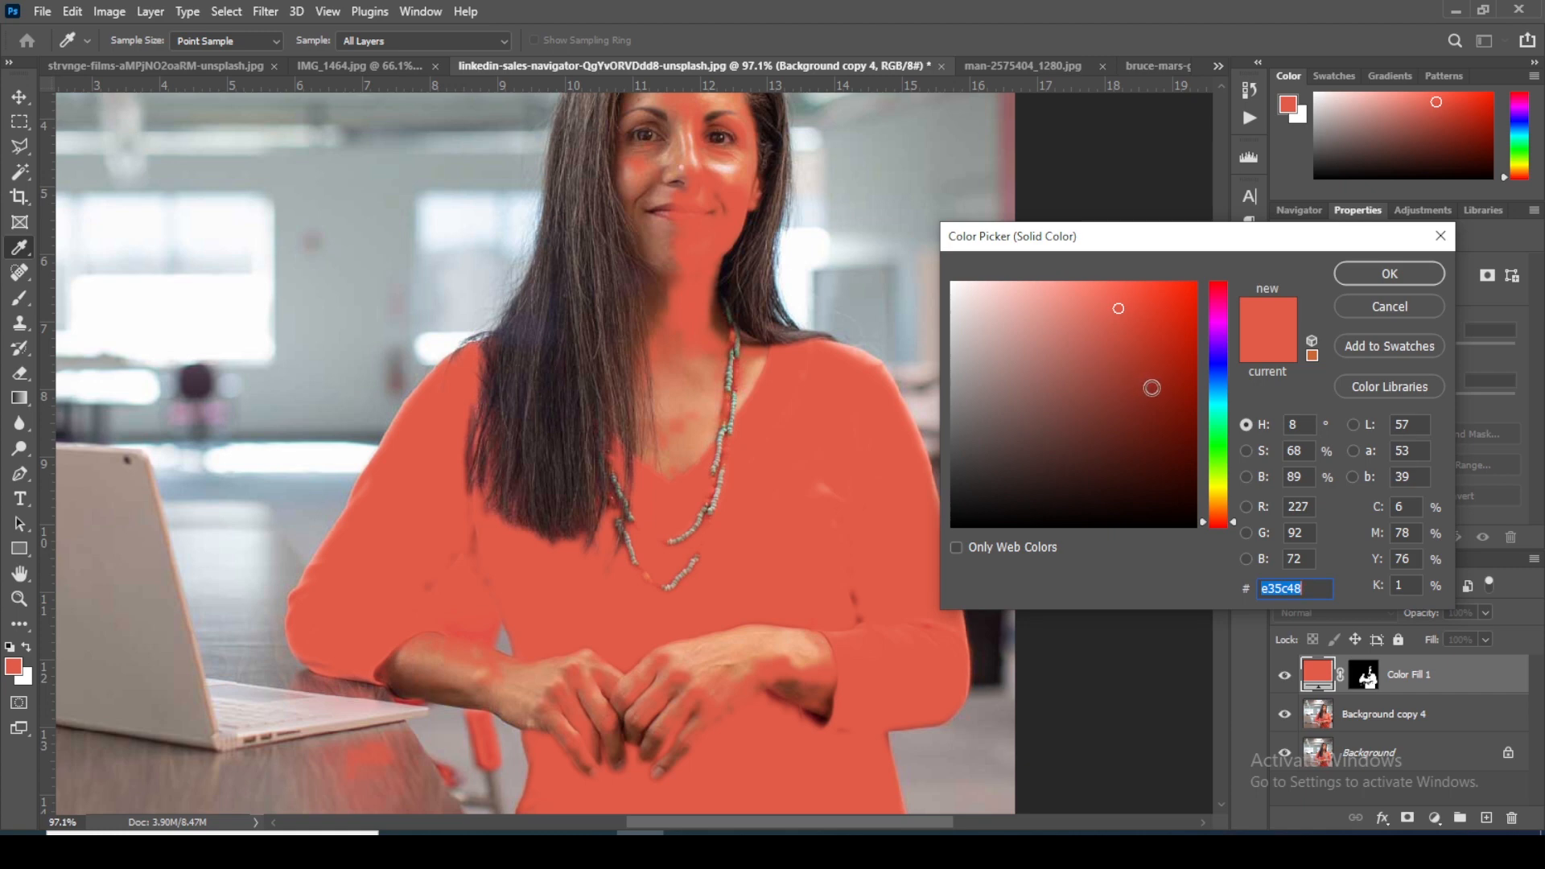
Step: Try magenta ee02eb as the solid fill color
click(1220, 323)
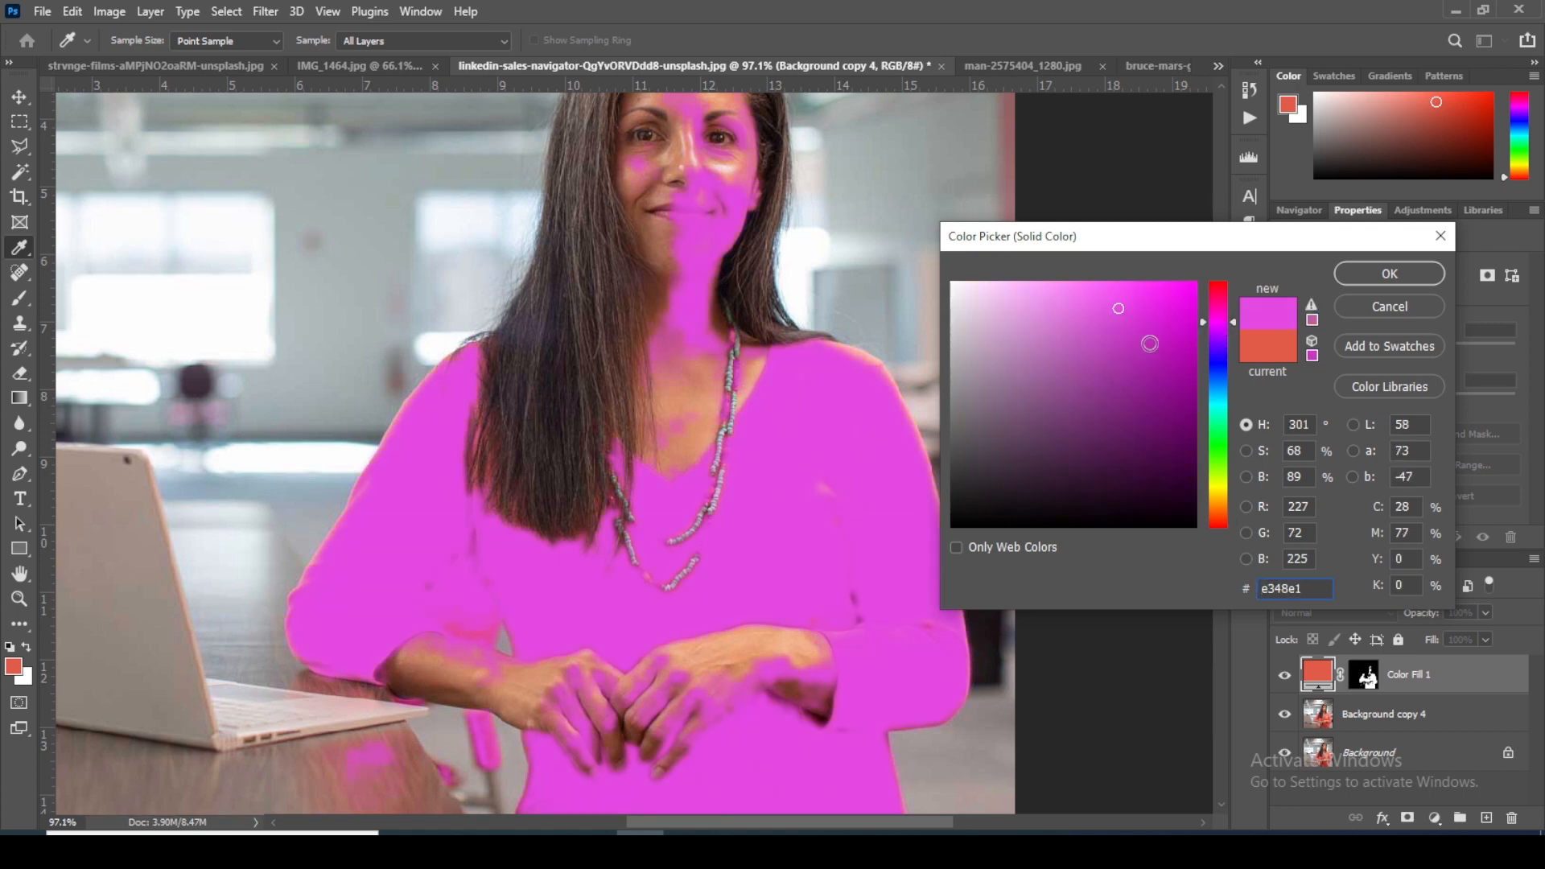
click(1182, 328)
click(1197, 301)
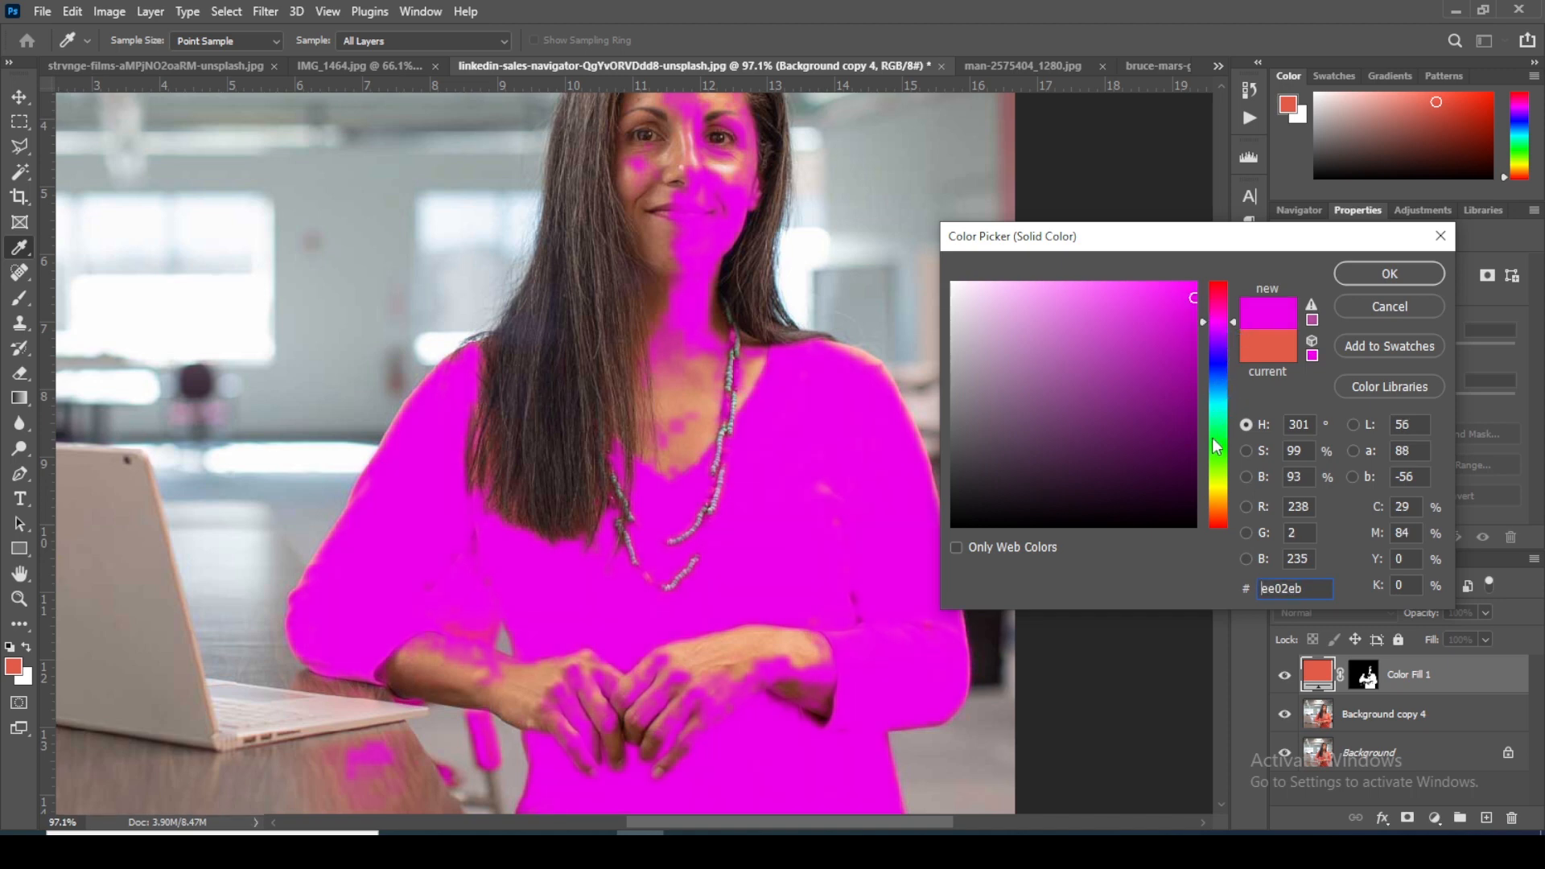
Step: Set the solid fill color to yellow f9eb0b and apply it
click(1218, 489)
click(1186, 287)
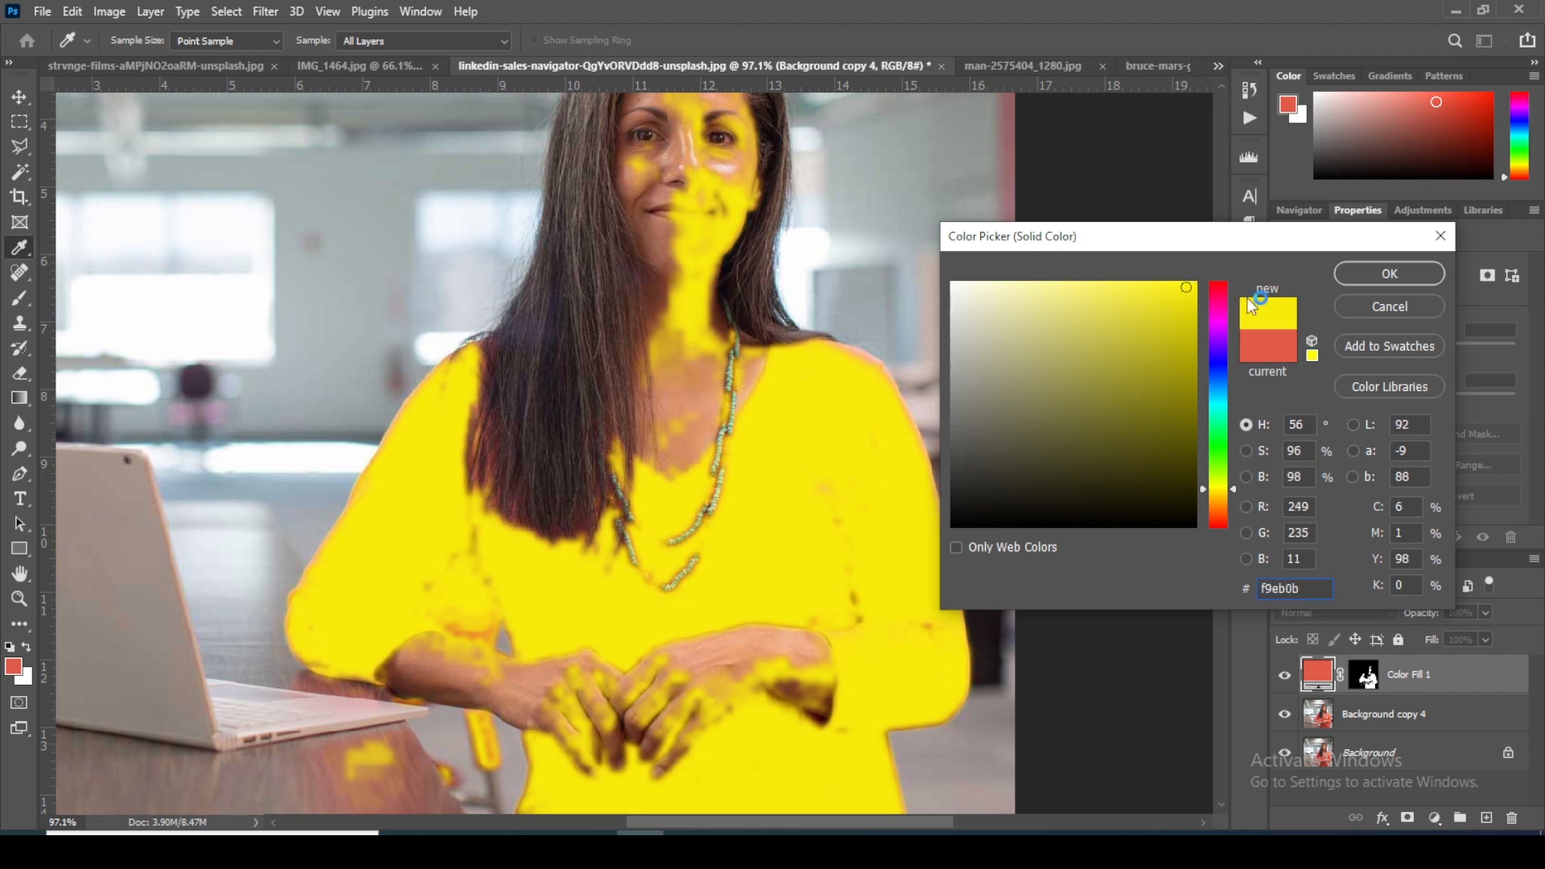
click(1388, 274)
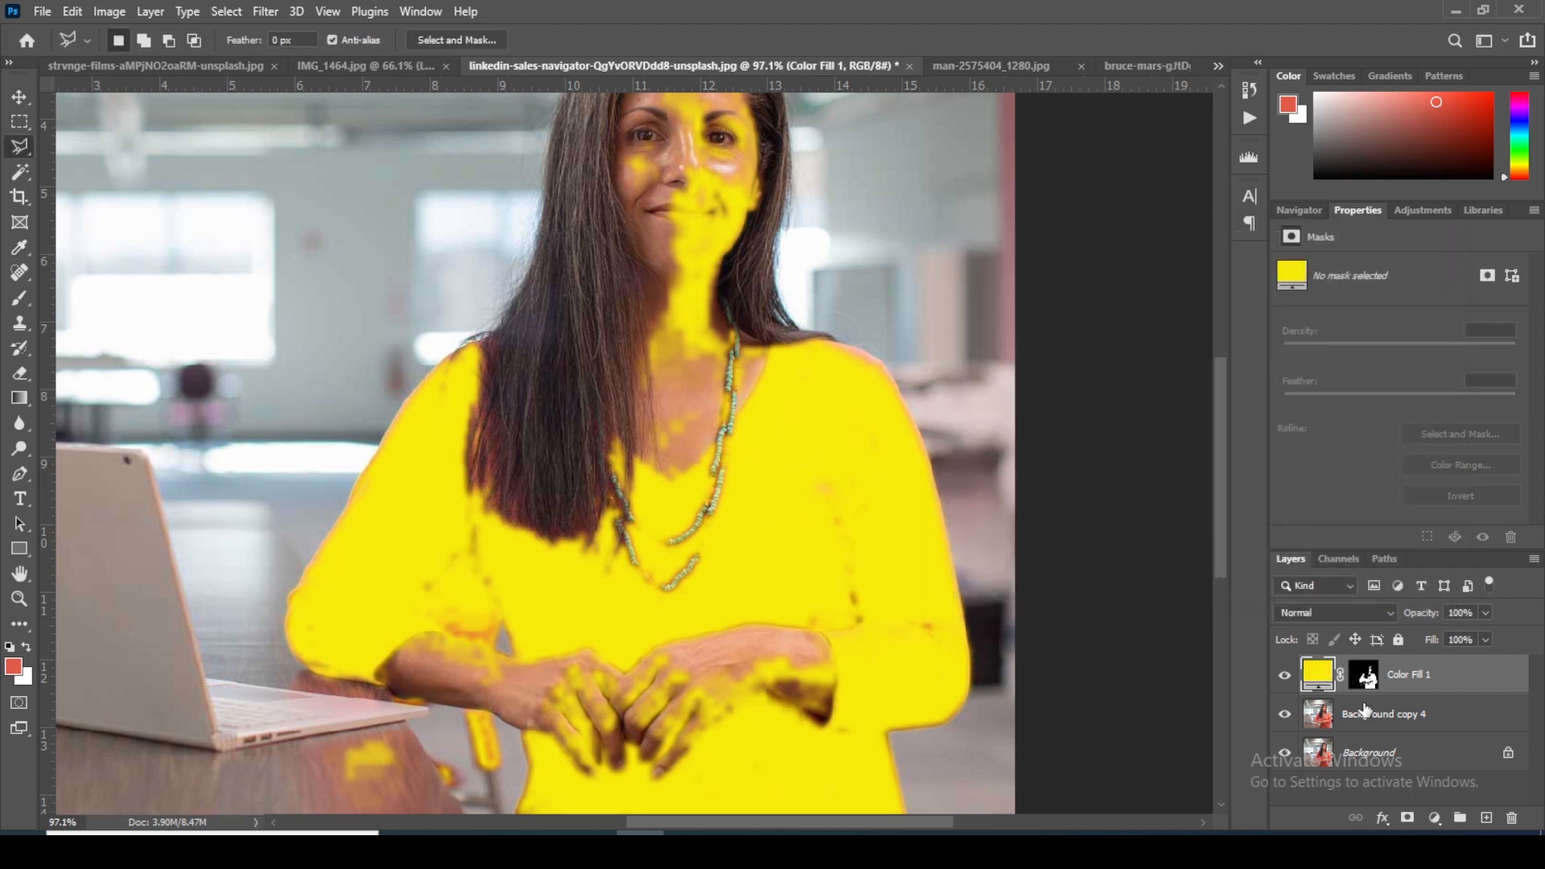
Step: Set the yellow fill layer's blend mode to Color, deselect the layers and review the whole photo
click(1339, 612)
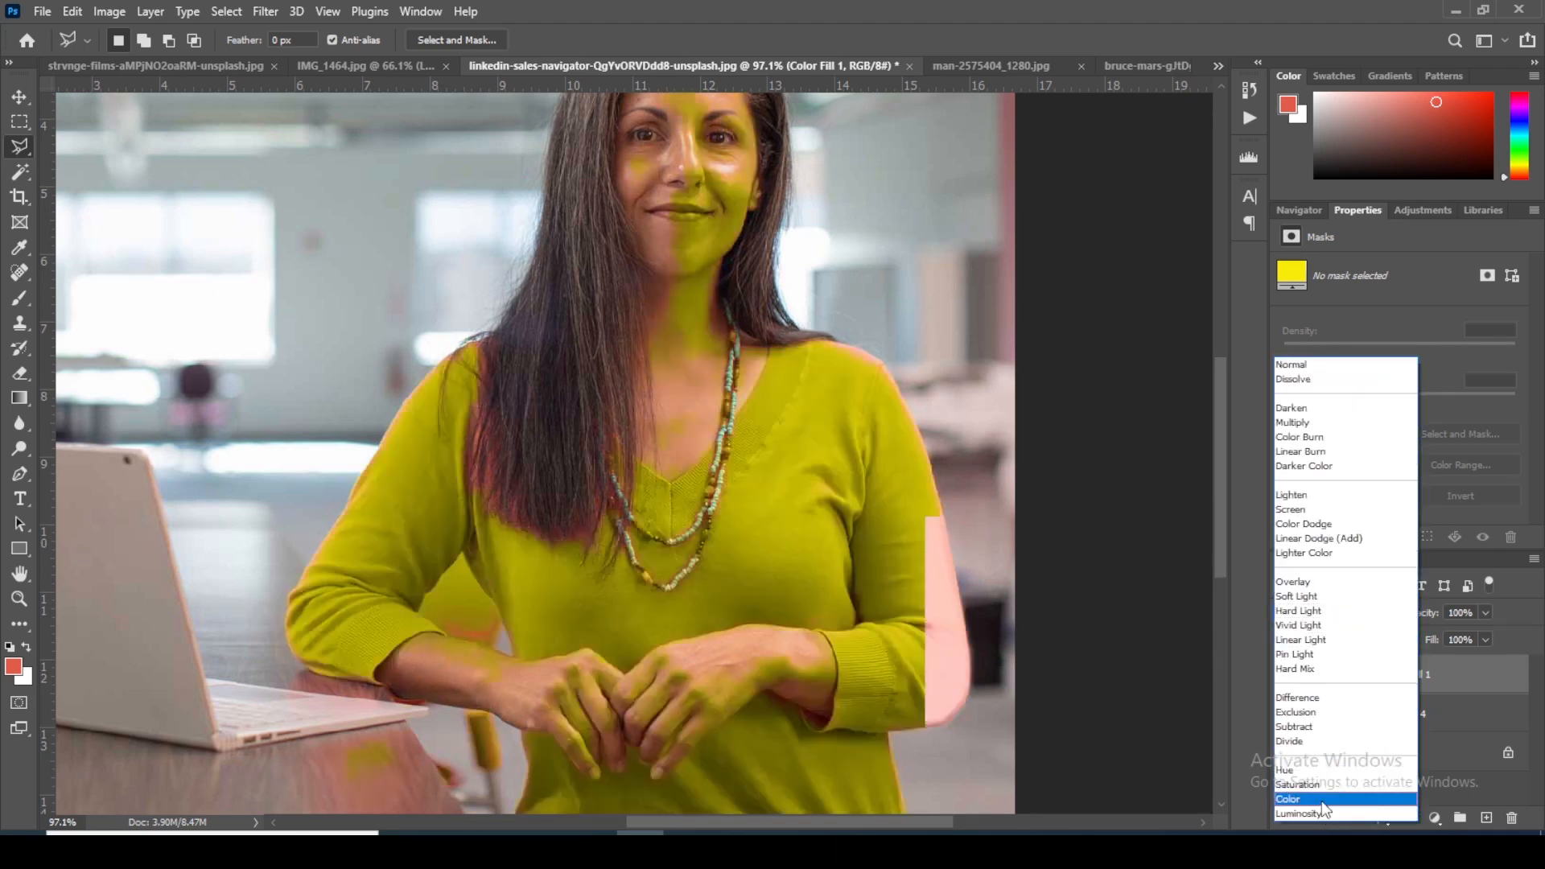
click(1322, 799)
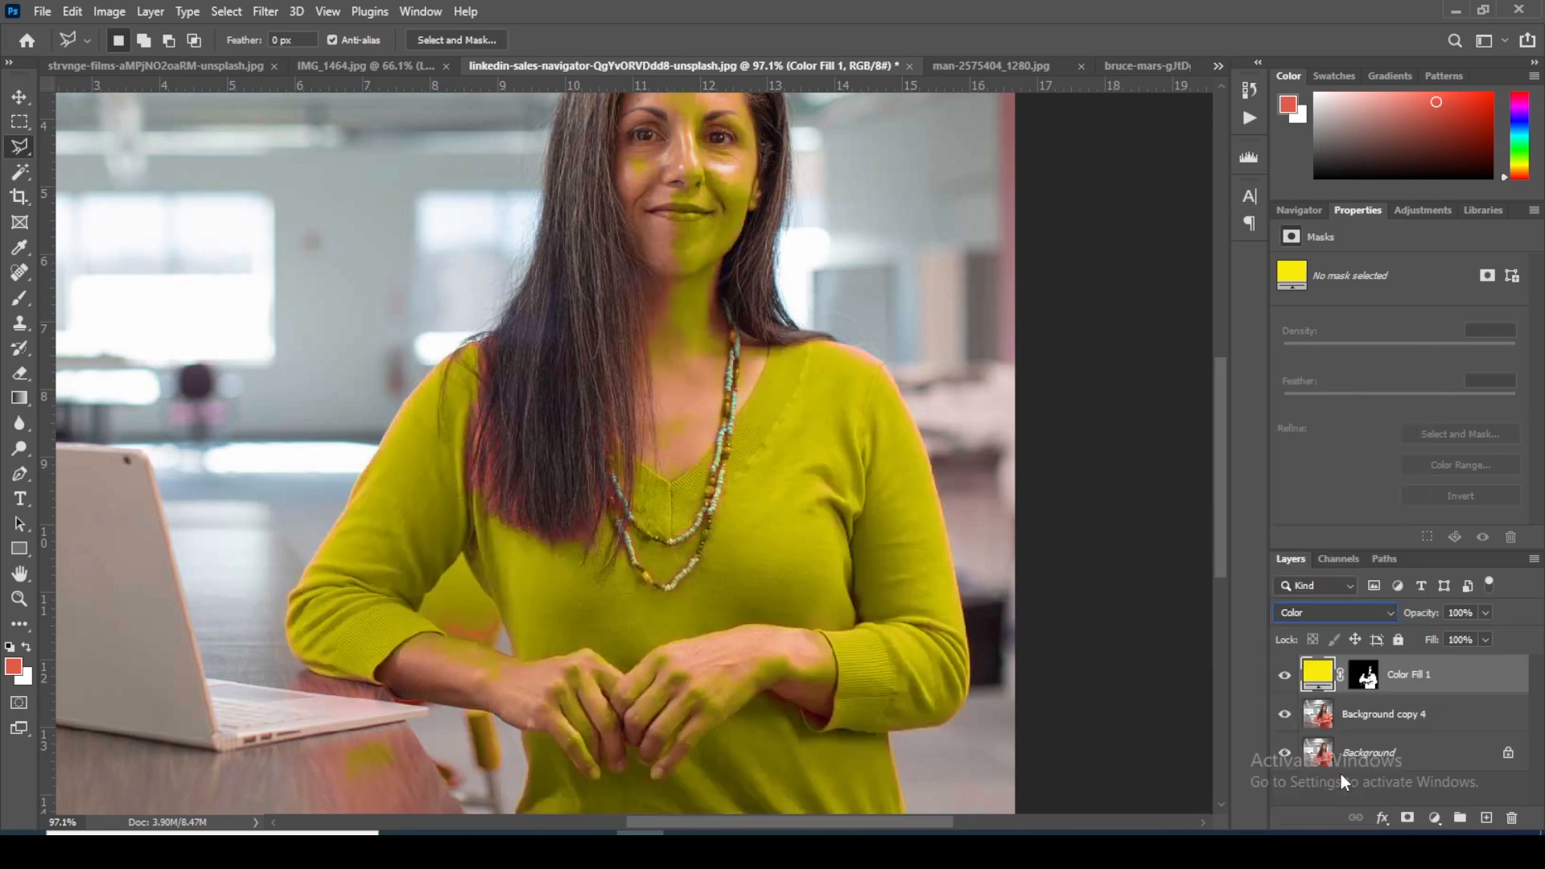
click(1418, 783)
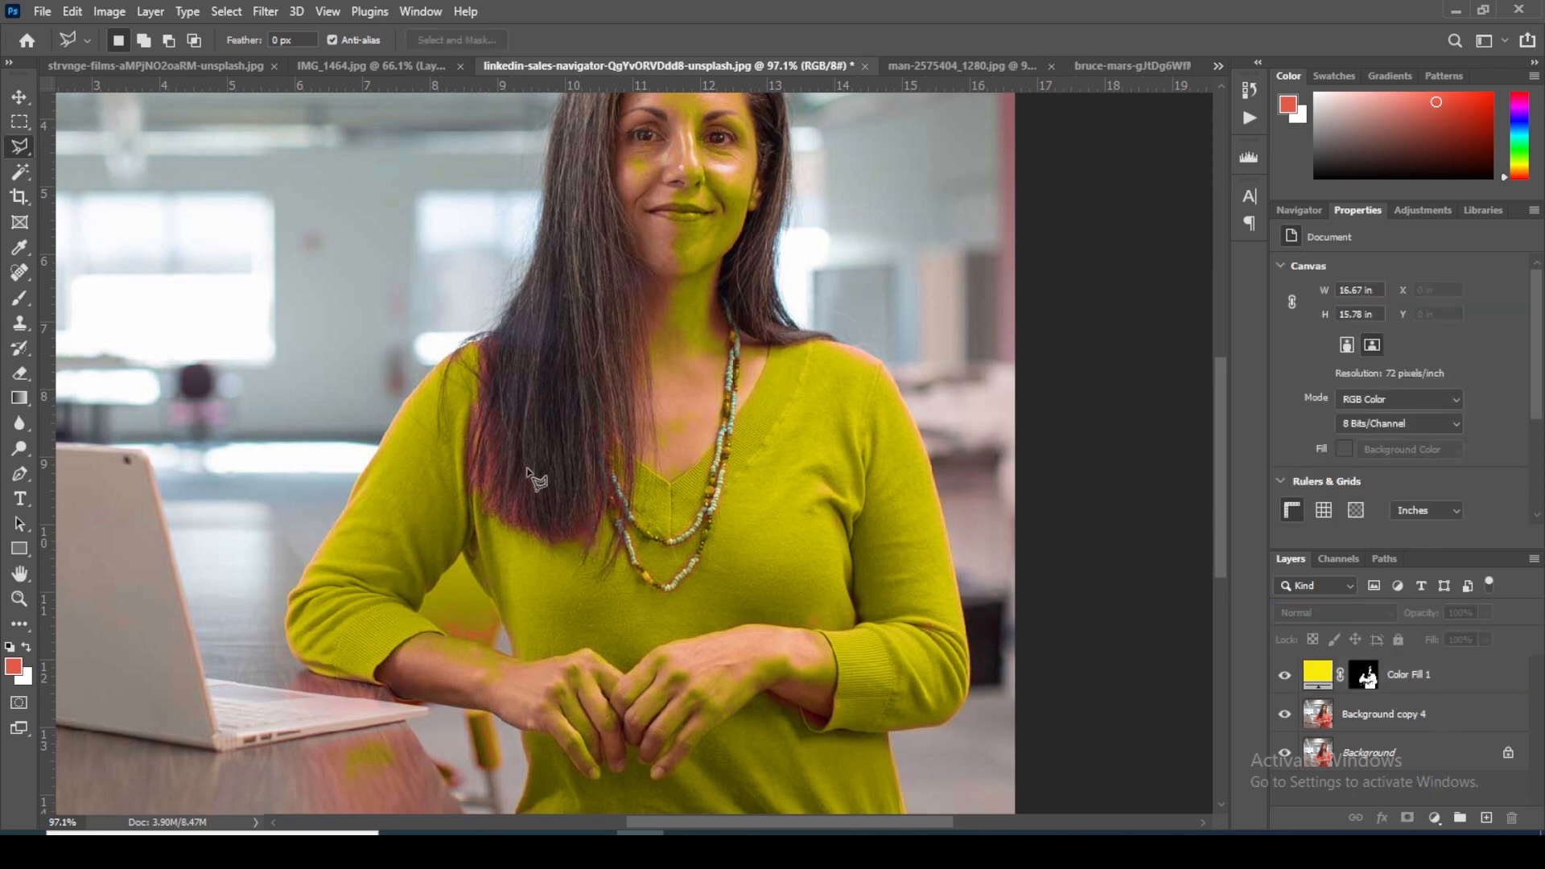
scroll(527, 469, down, 4)
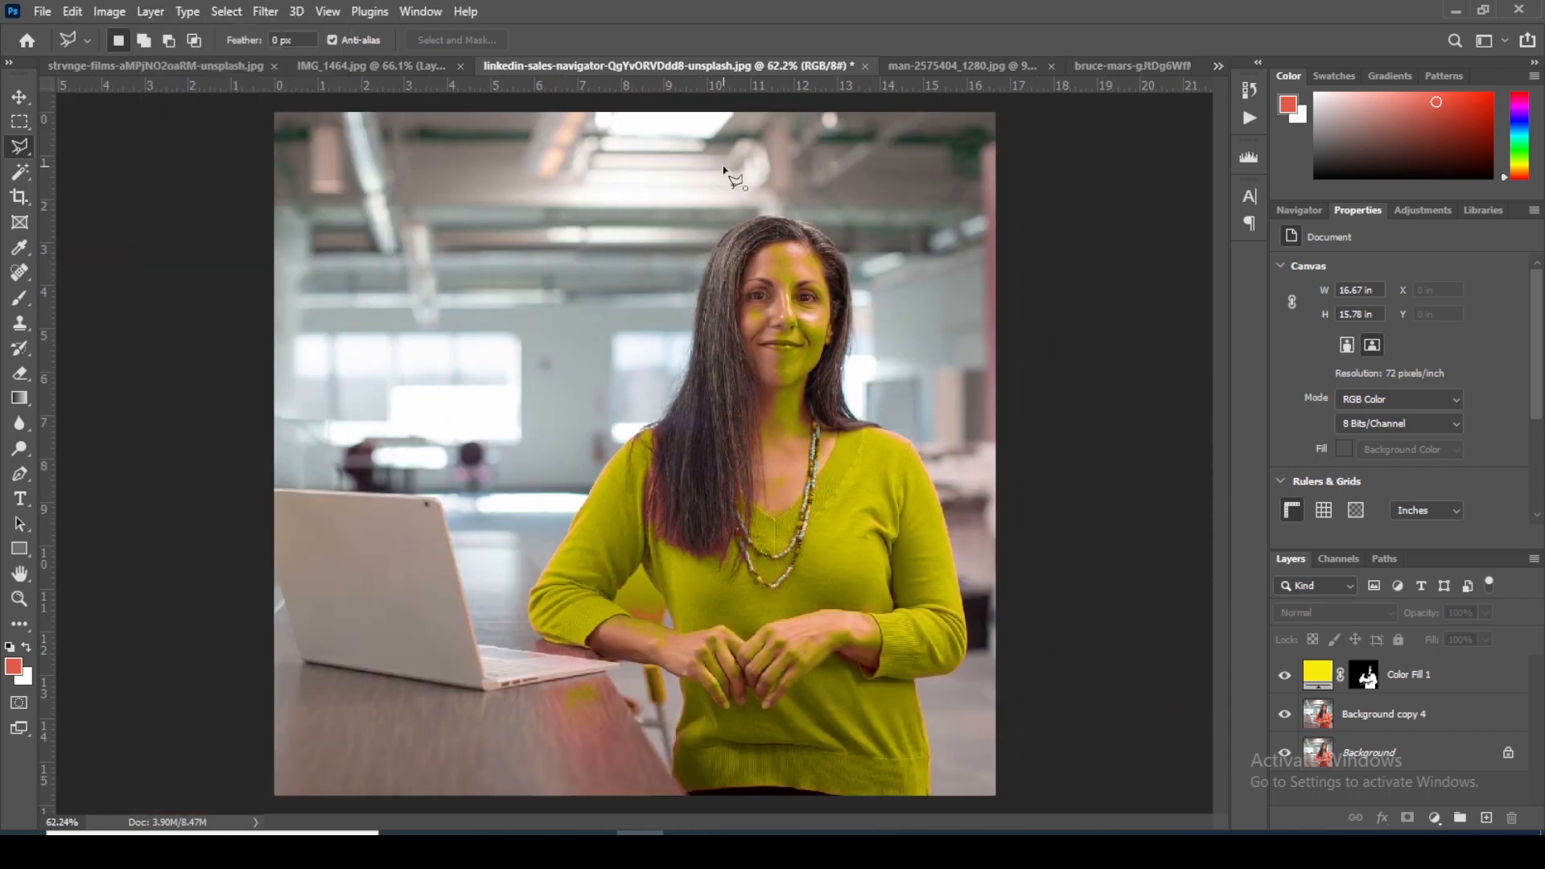
Step: Draw a polygonal lasso selection around the woman's head, face and neck down to the neckline
click(665, 323)
click(720, 418)
click(713, 457)
click(763, 498)
click(800, 449)
click(840, 426)
click(885, 318)
click(833, 164)
click(784, 145)
click(722, 168)
Step: Brush black on the Color Fill 1 layer mask to remove the yellow from the face and neck inside the selection
key(b)
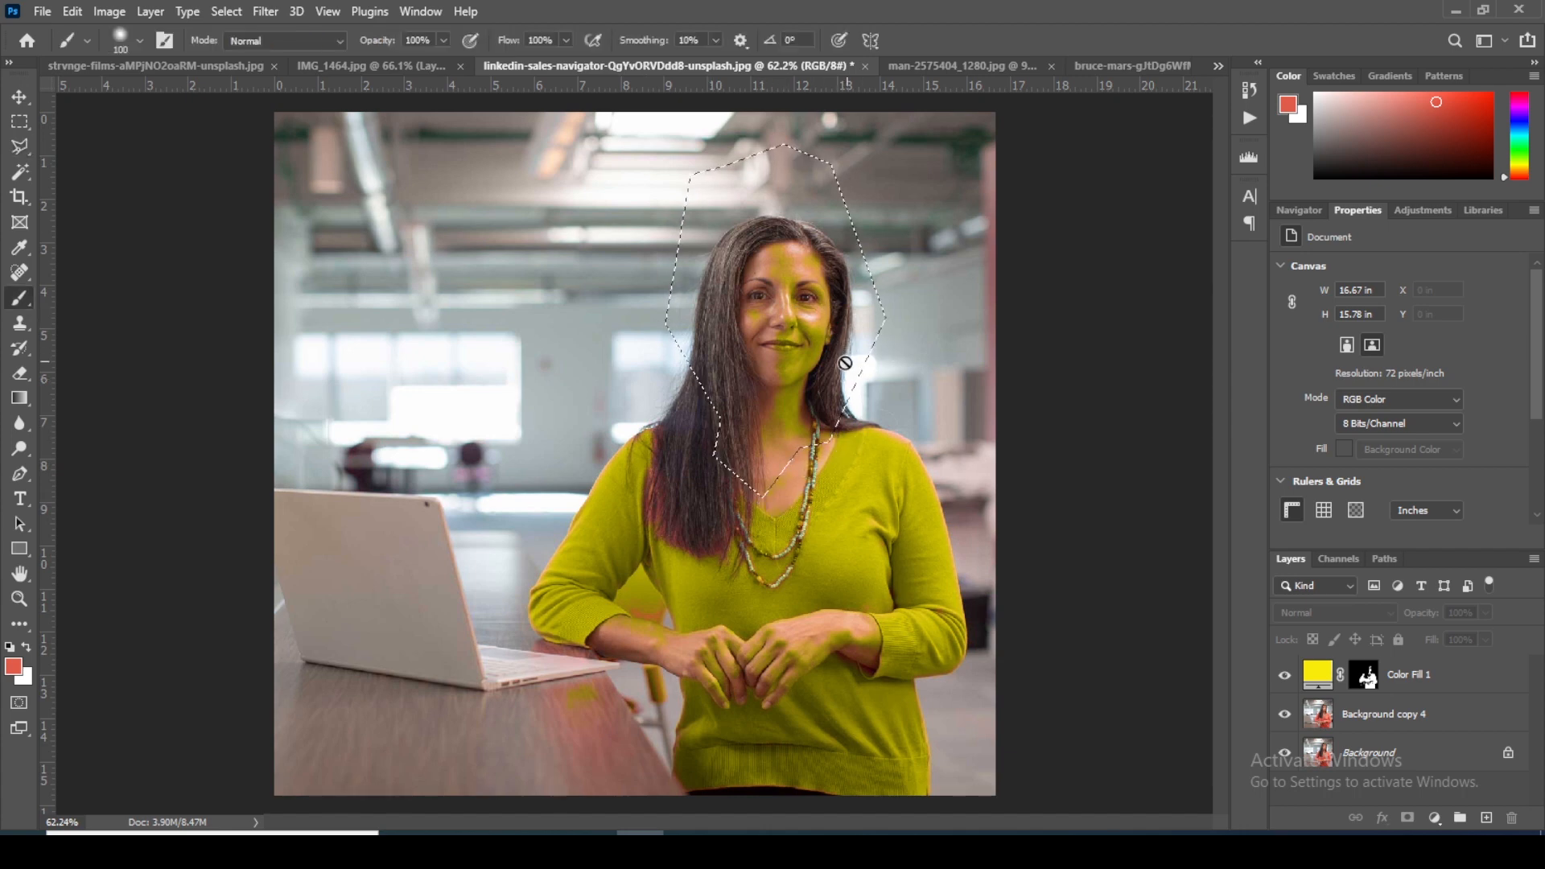
key(d)
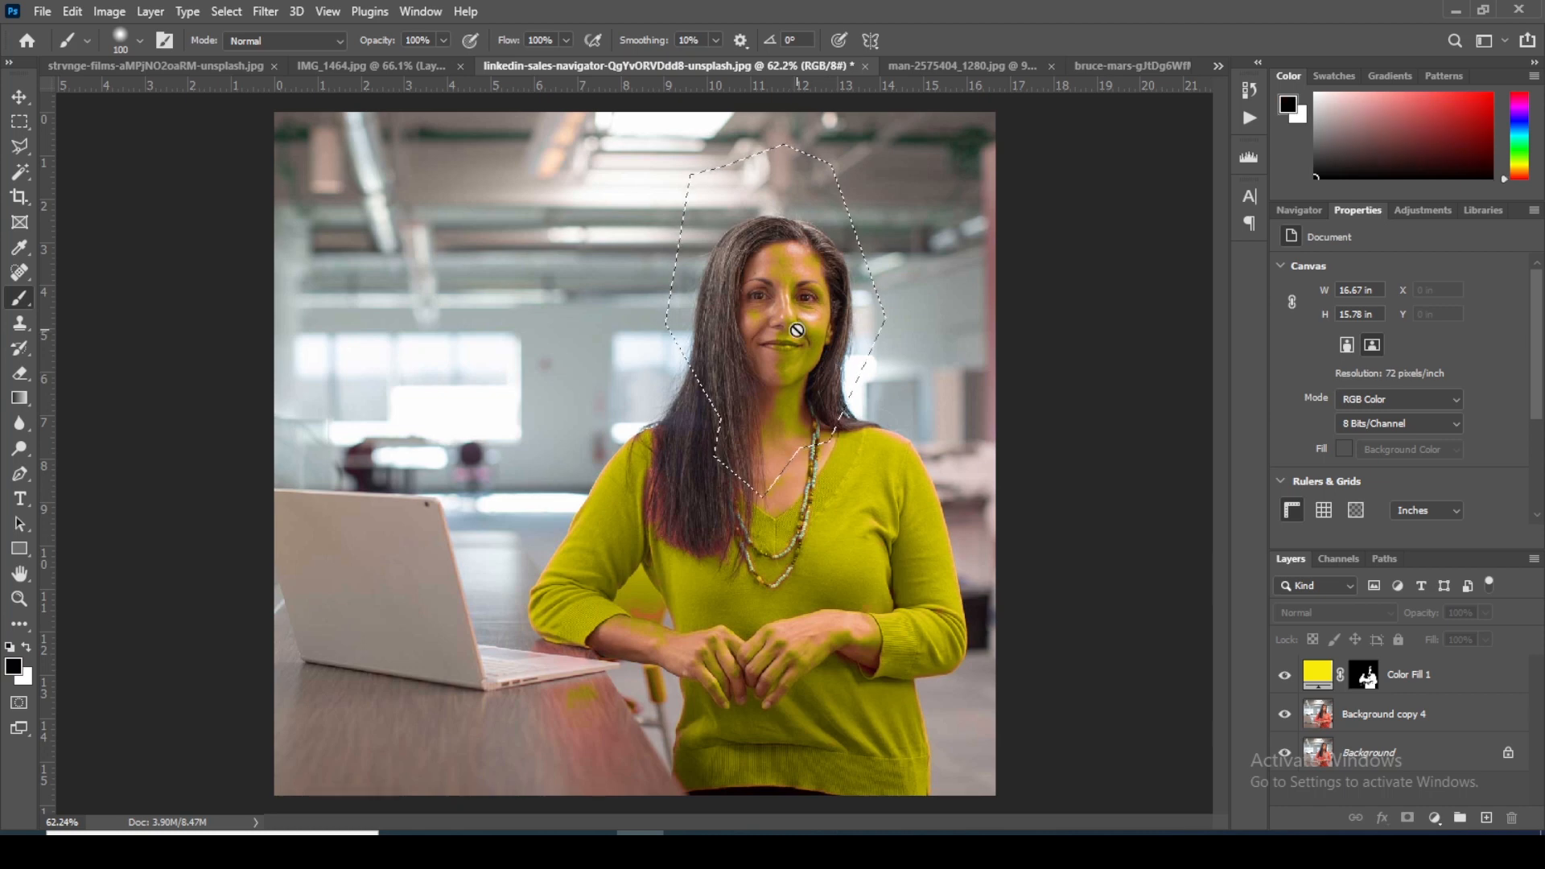
click(1363, 676)
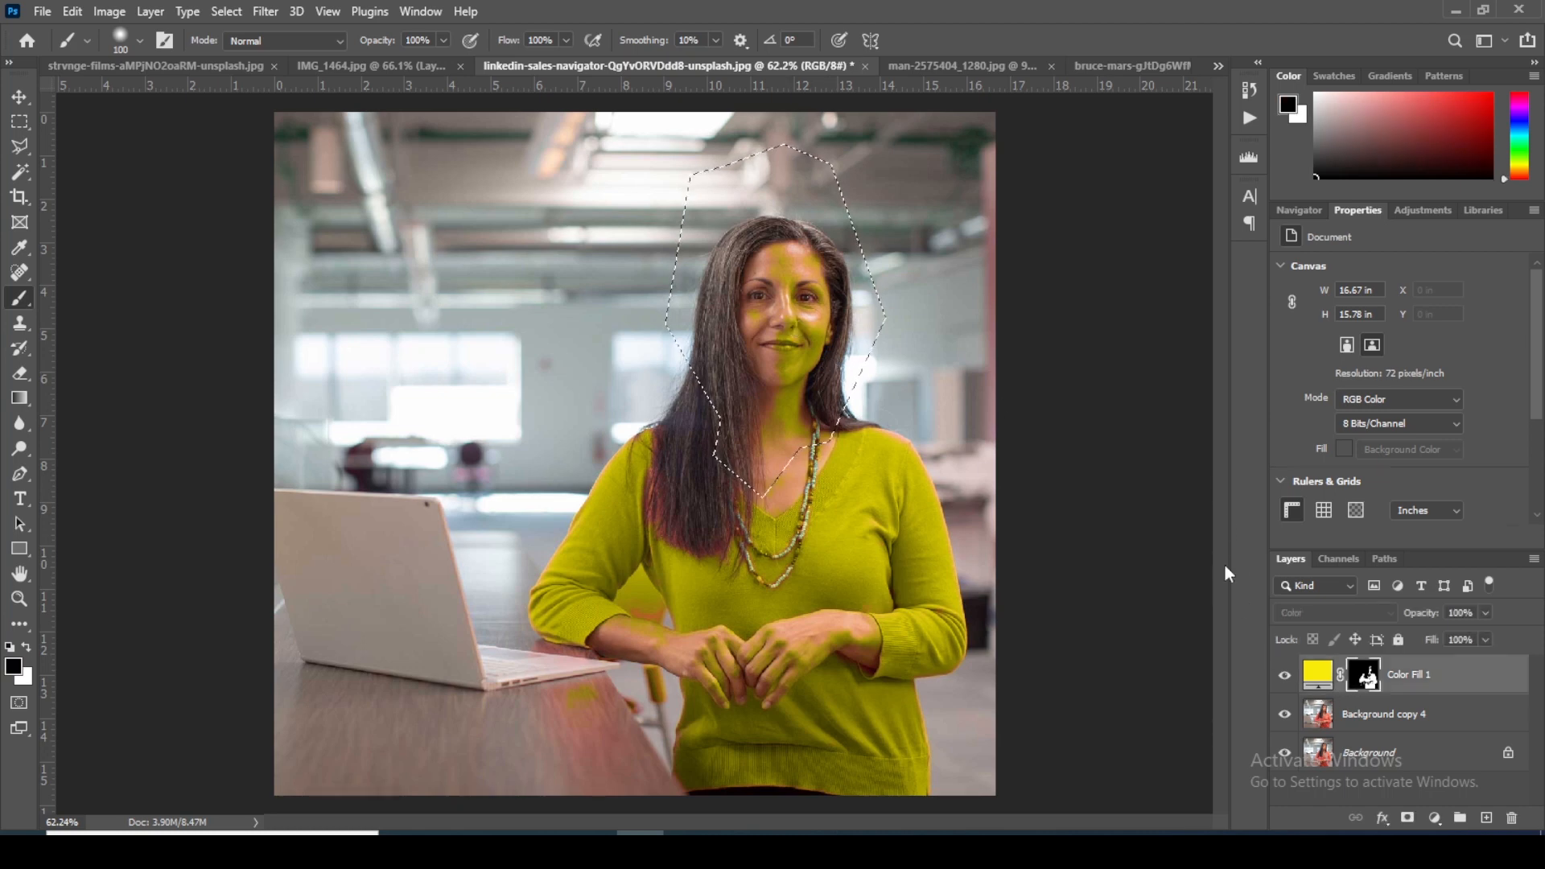
mouse_move(772, 289)
mouse_down()
mouse_move(816, 408)
mouse_move(799, 344)
mouse_move(798, 378)
mouse_move(786, 253)
mouse_move(776, 262)
mouse_move(806, 249)
mouse_move(856, 320)
mouse_move(841, 398)
mouse_move(770, 376)
mouse_move(798, 442)
mouse_move(812, 400)
mouse_up()
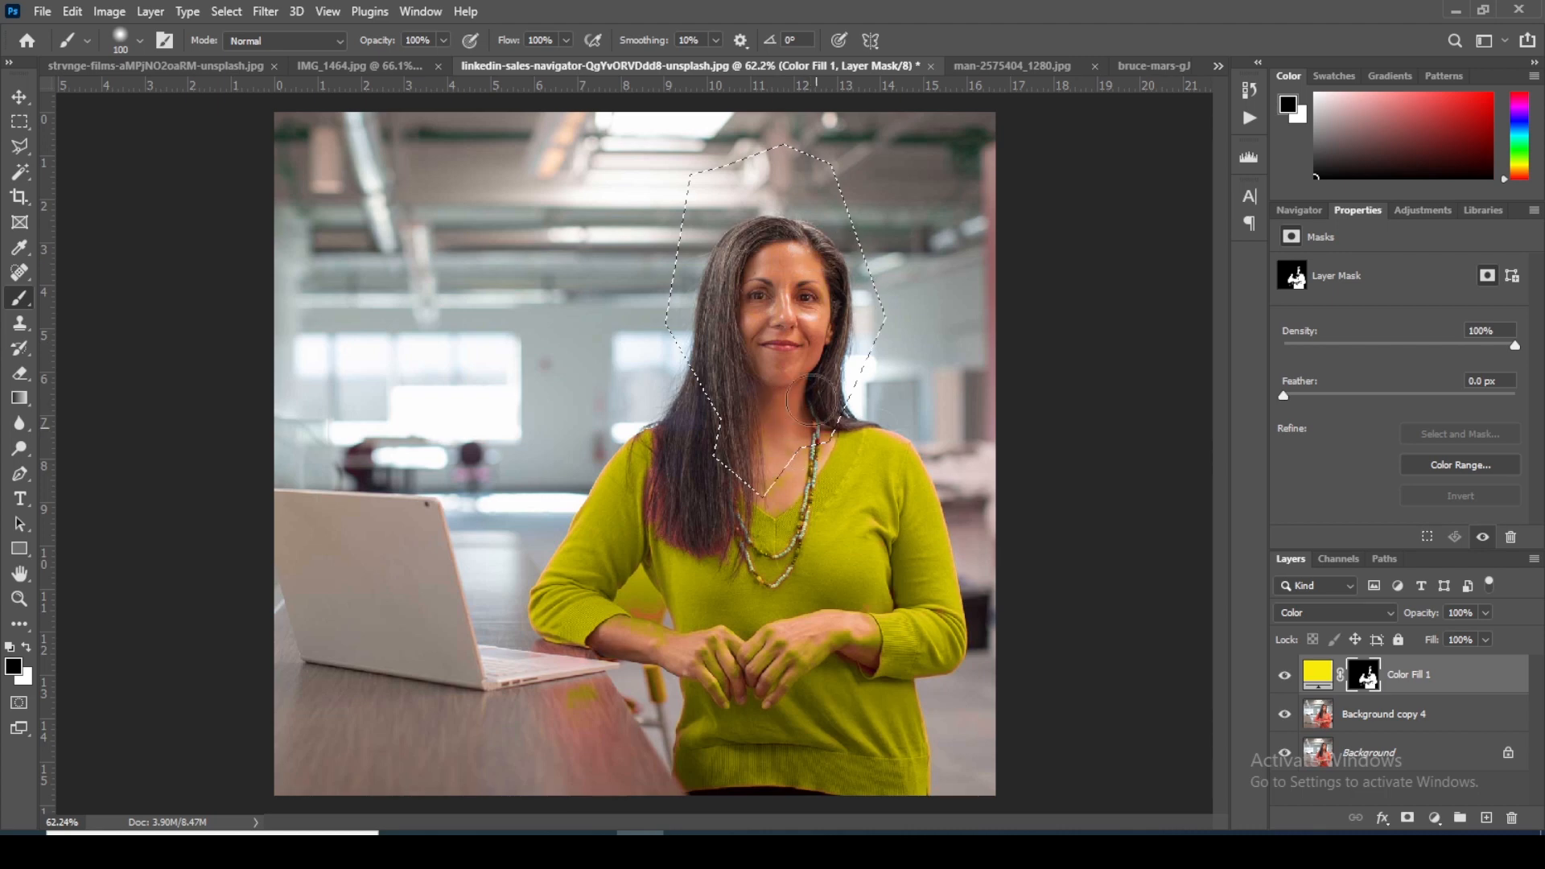
scroll(776, 439, up, 5)
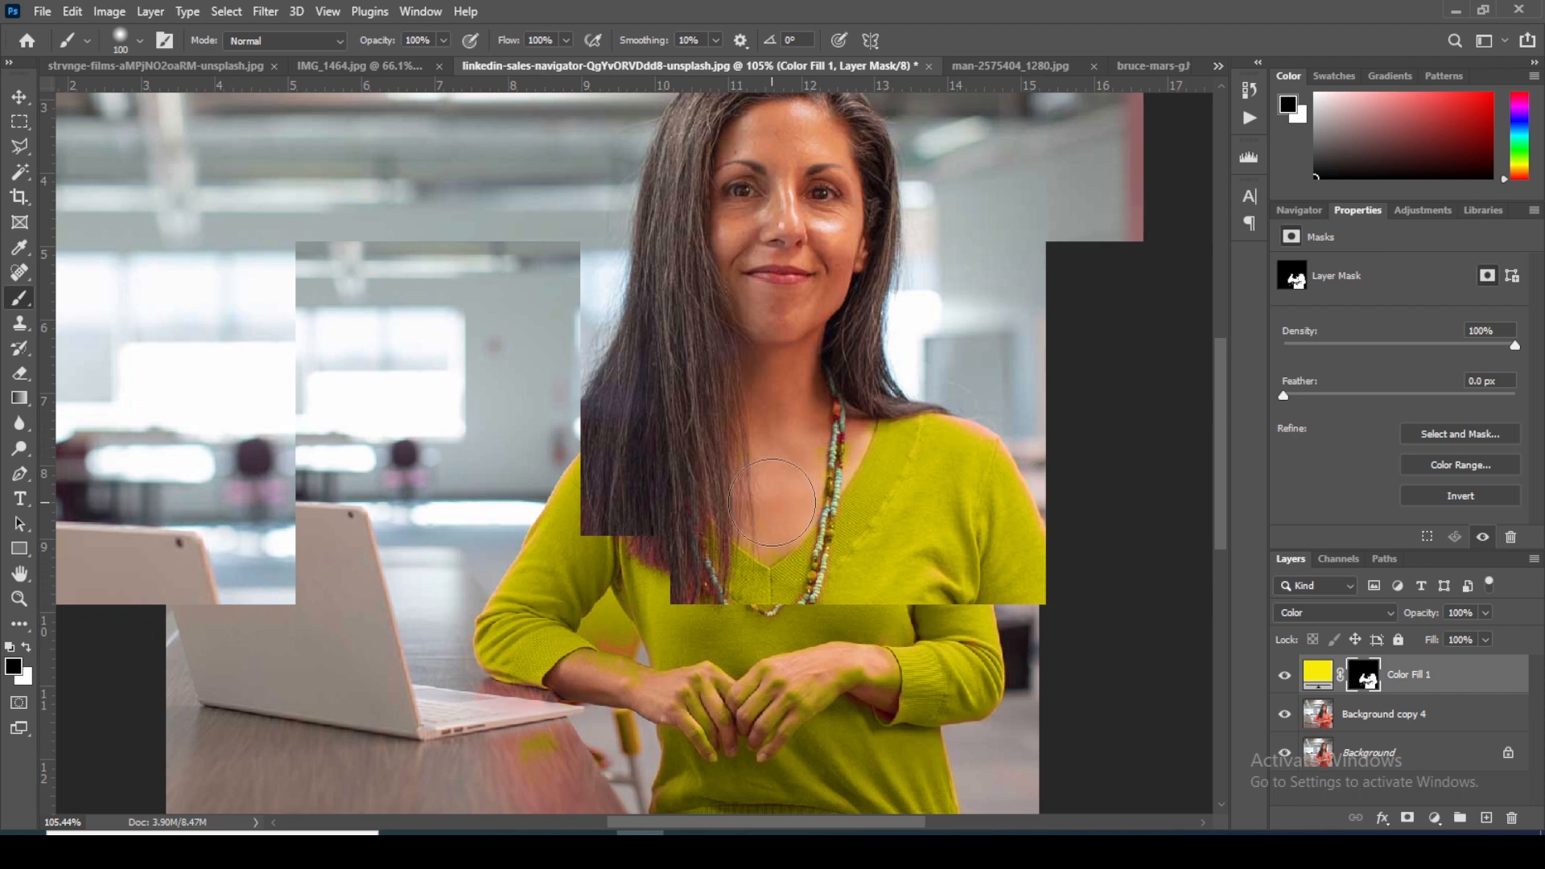
scroll(751, 372, down, 4)
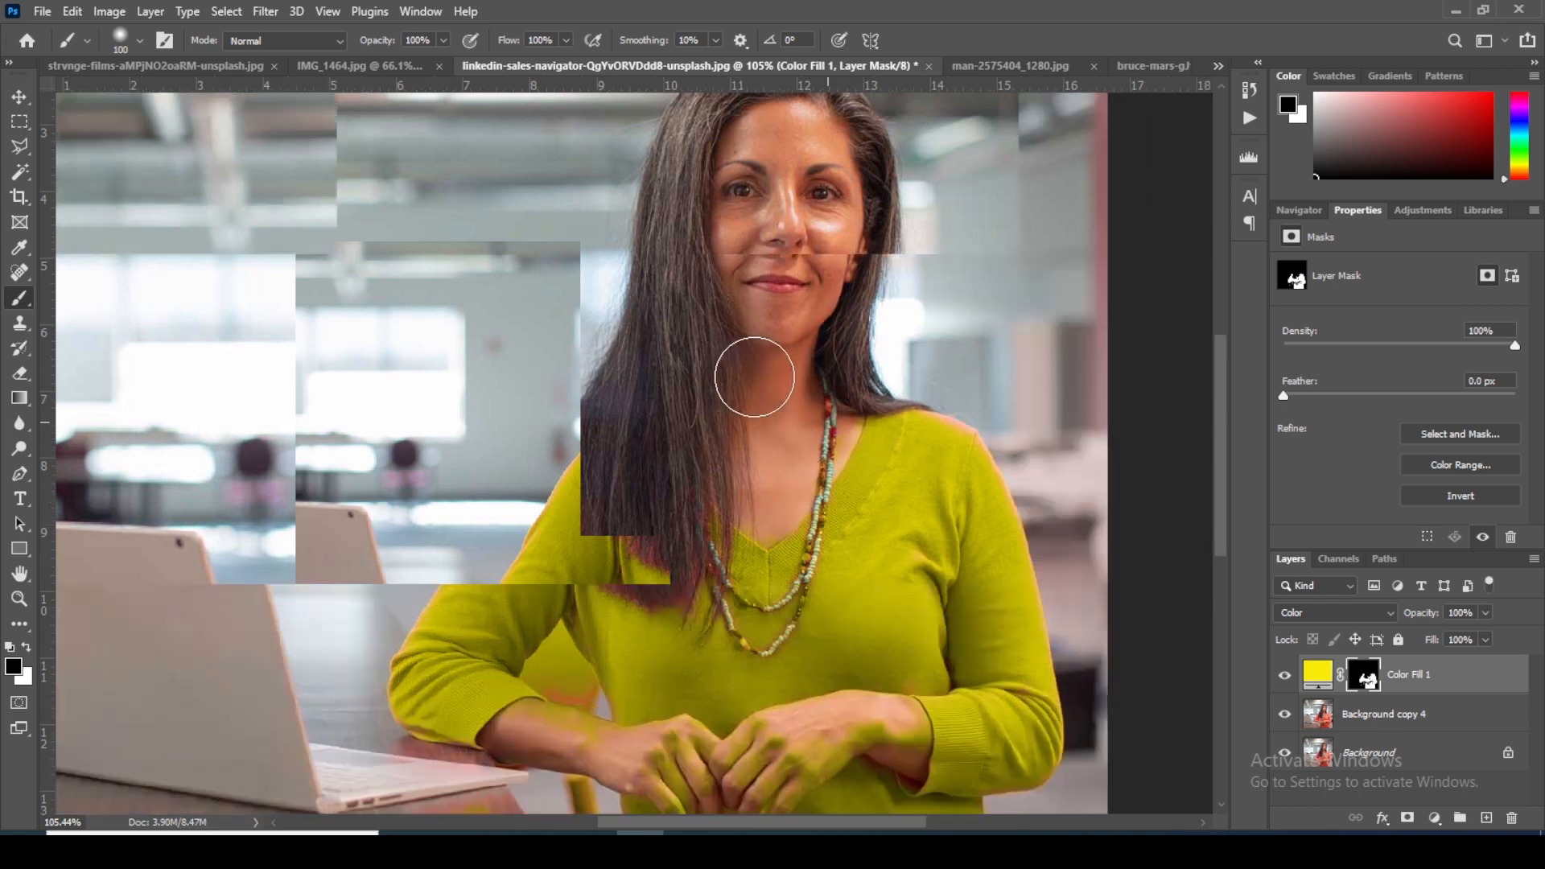
scroll(768, 392, up, 3)
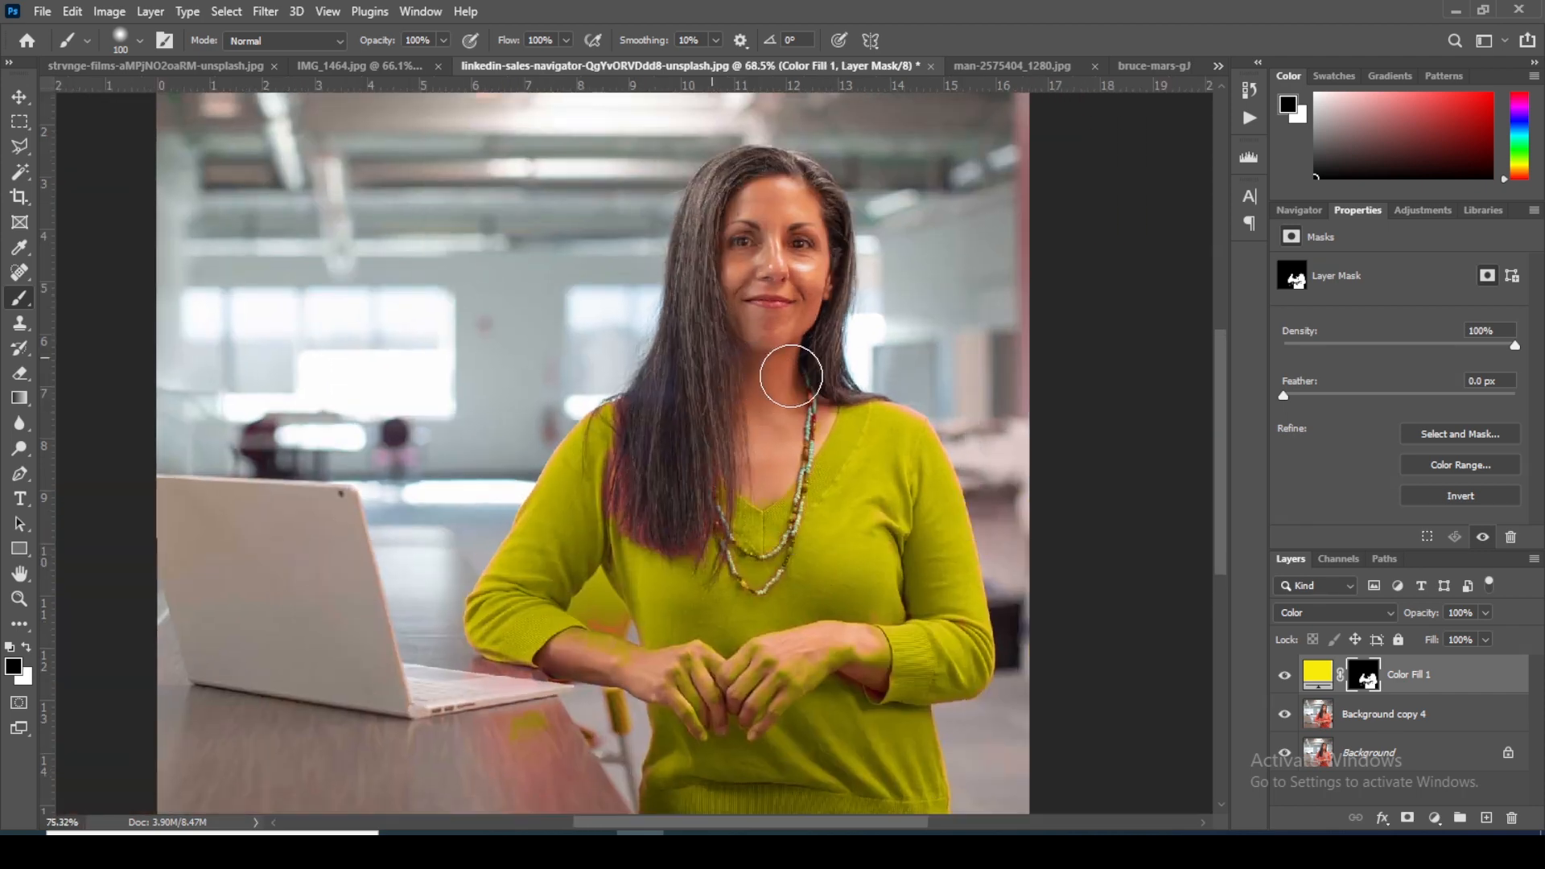
Step: Paint black on the fill mask with a size 35 brush to clear the yellow from the hands, forearms and red chair
key(space)
drag(770, 554, 740, 358)
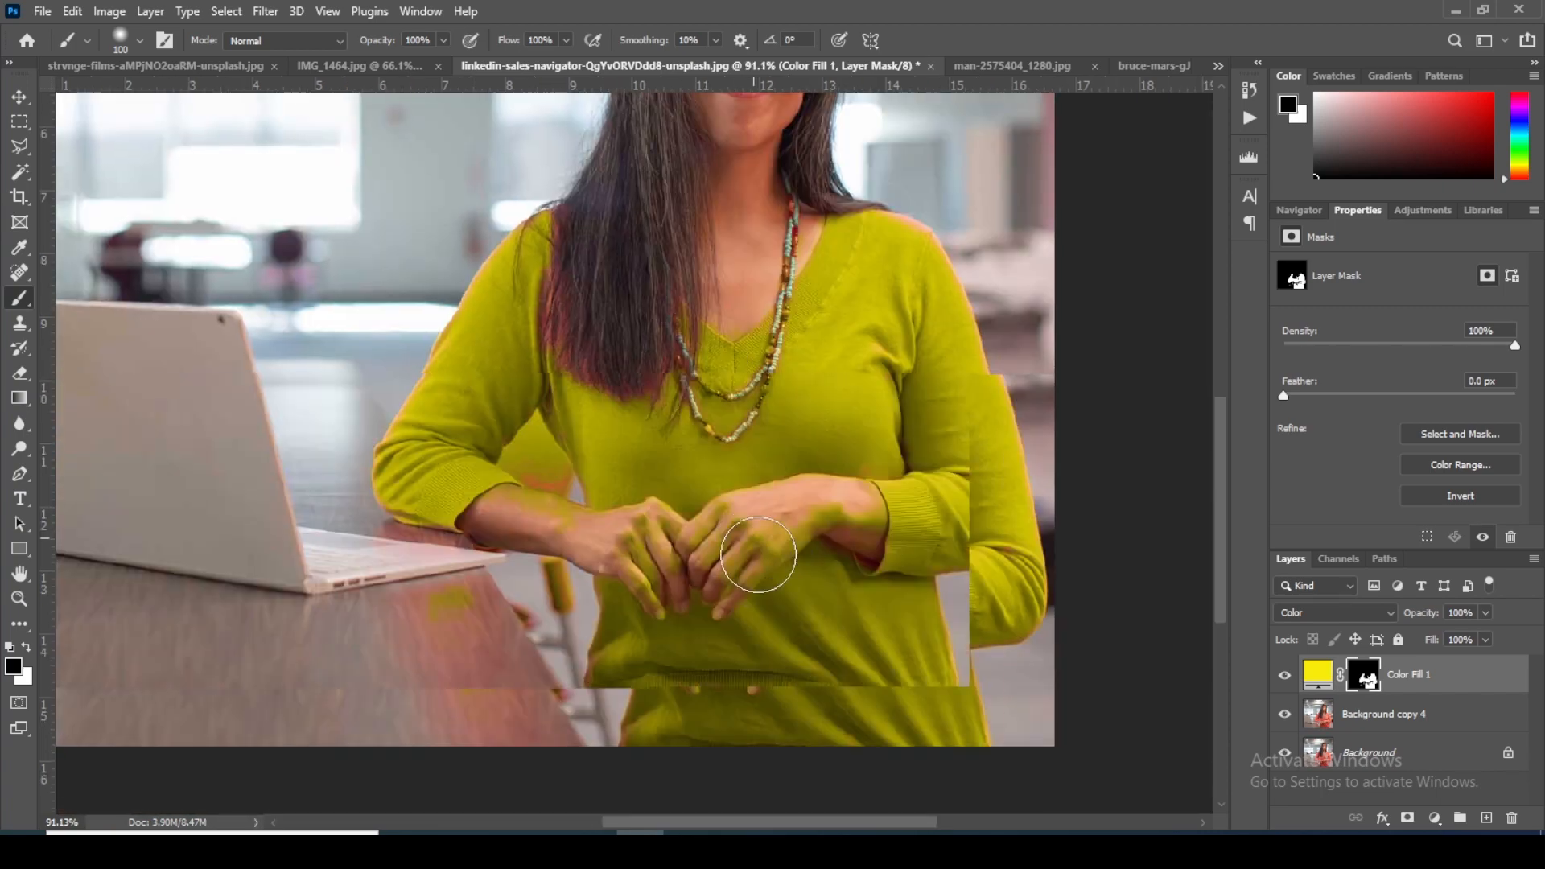
scroll(765, 527, up, 4)
scroll(761, 527, up, 3)
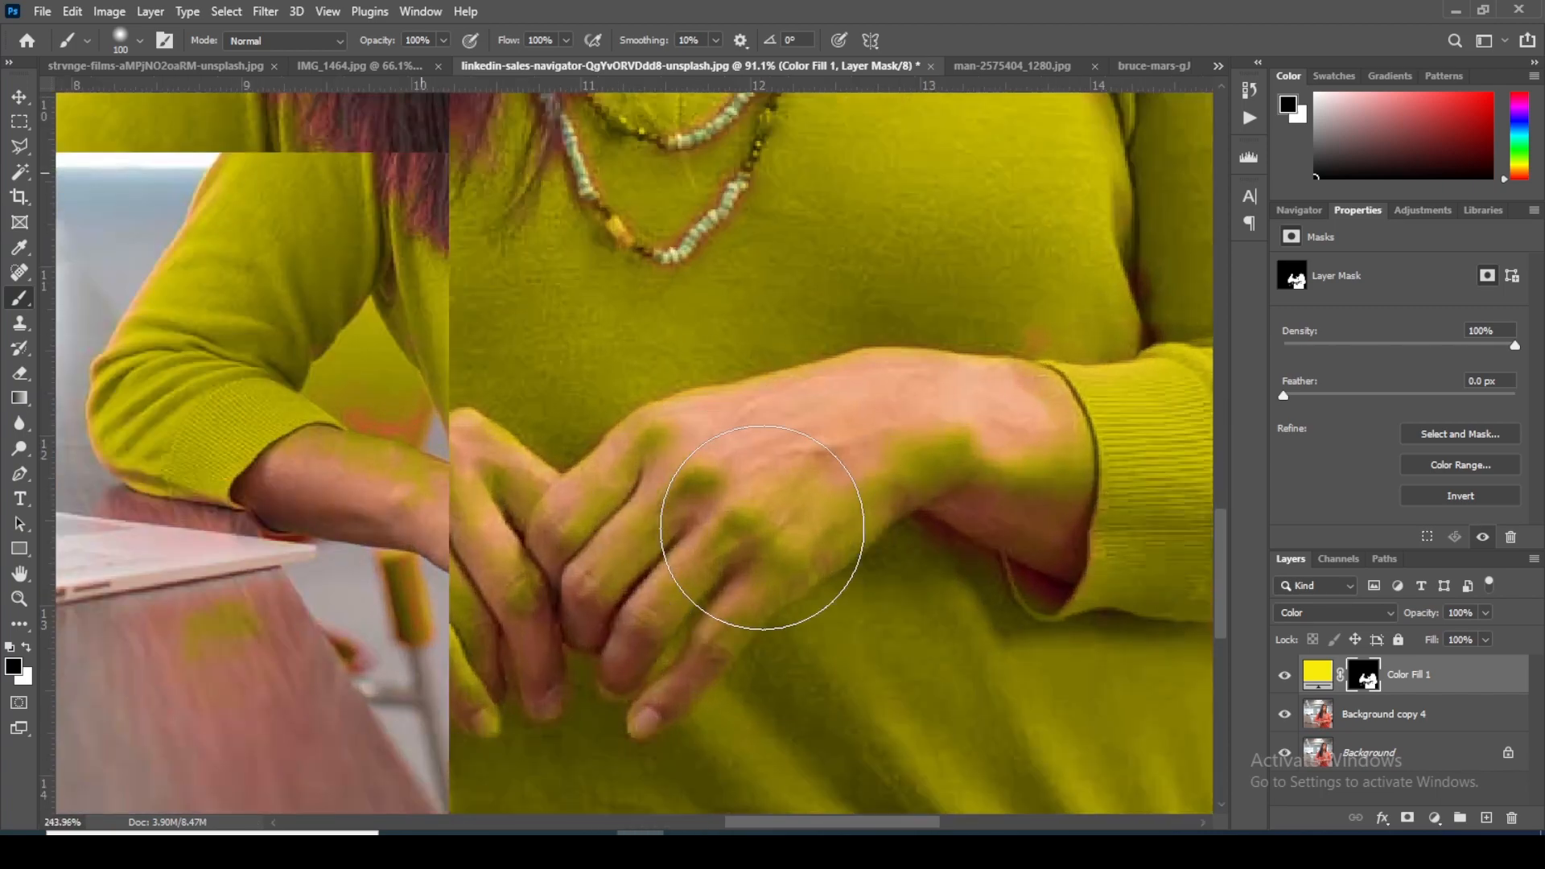
key(bracketleft)
key(bracketleft)
key(bracketleft)
key(bracketleft)
key(bracketleft)
key(bracketleft)
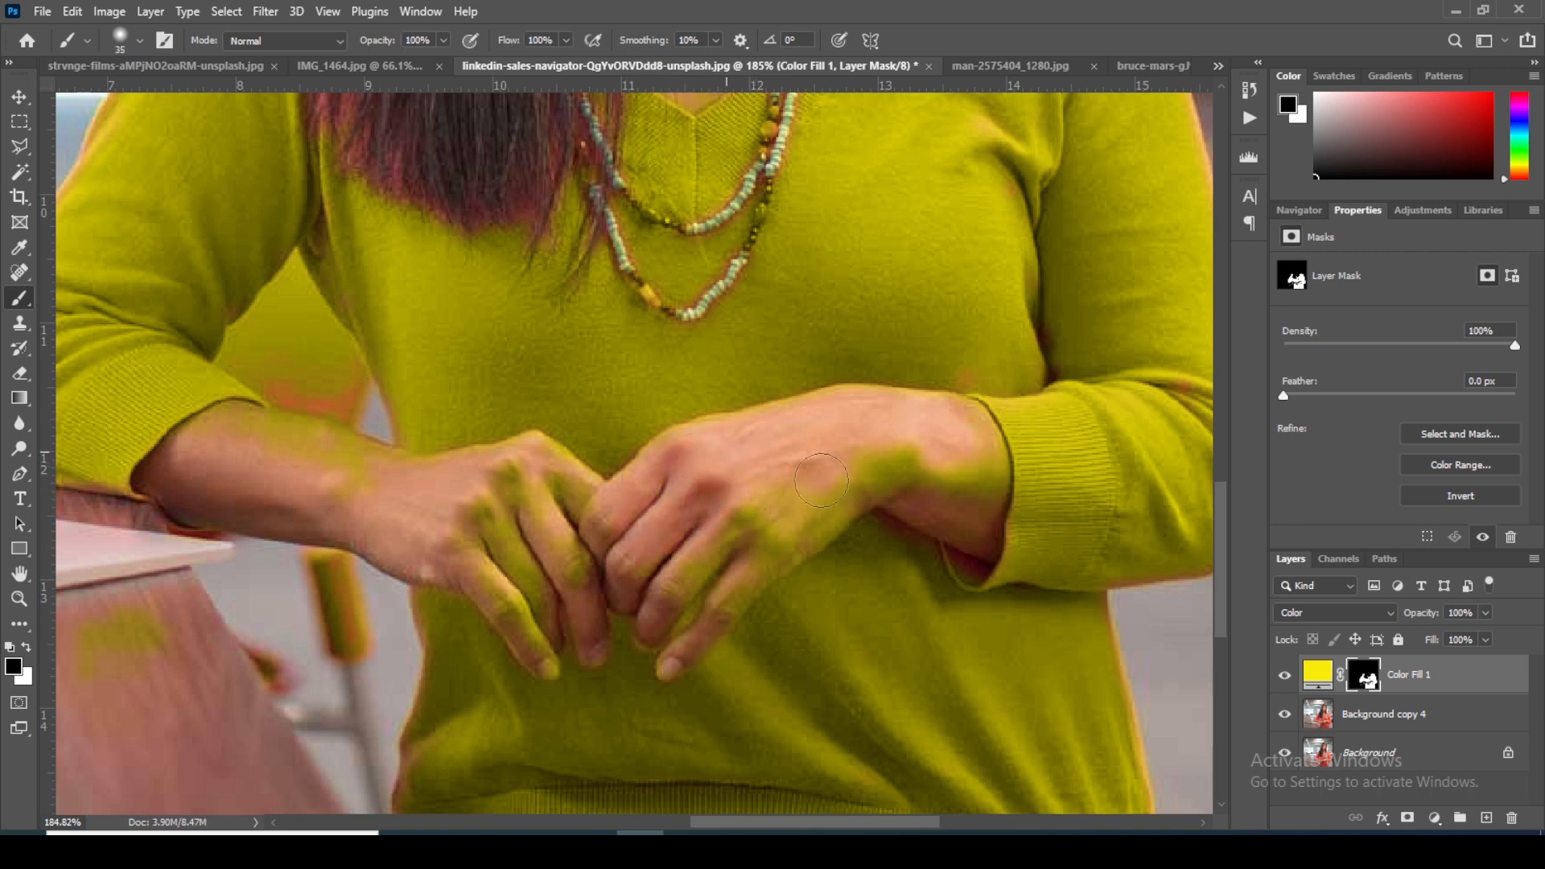
mouse_move(879, 475)
mouse_down()
mouse_move(973, 476)
mouse_move(965, 427)
mouse_move(982, 502)
mouse_move(977, 516)
mouse_move(913, 504)
mouse_move(856, 473)
mouse_up()
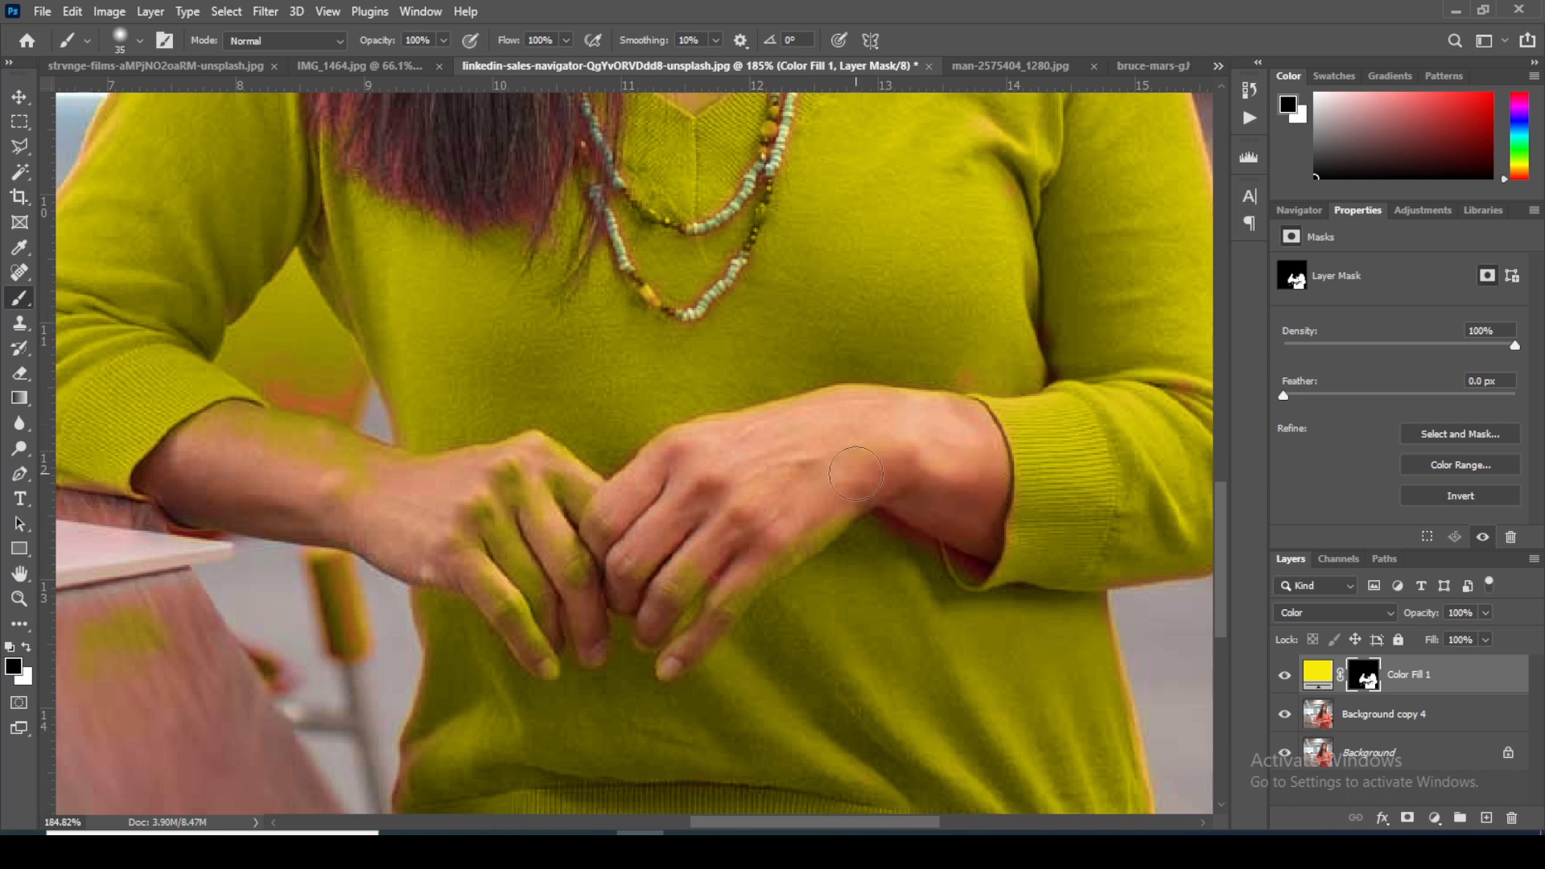
mouse_move(730, 576)
mouse_down()
mouse_move(693, 614)
mouse_move(612, 524)
mouse_up()
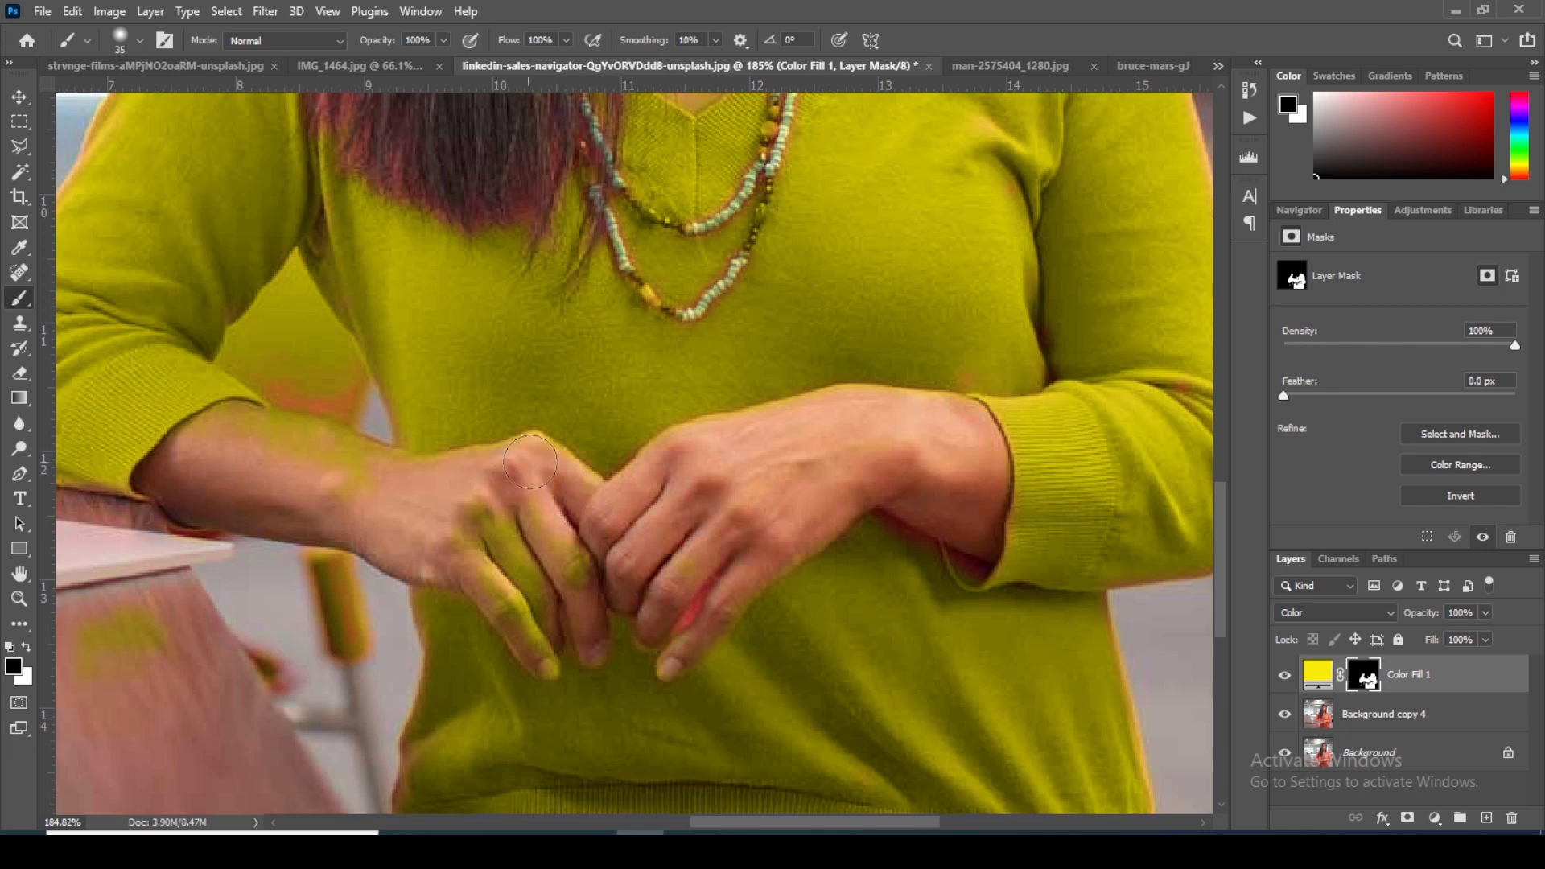
mouse_move(534, 579)
mouse_down()
mouse_move(631, 545)
mouse_move(533, 619)
mouse_move(555, 629)
mouse_move(519, 529)
mouse_up()
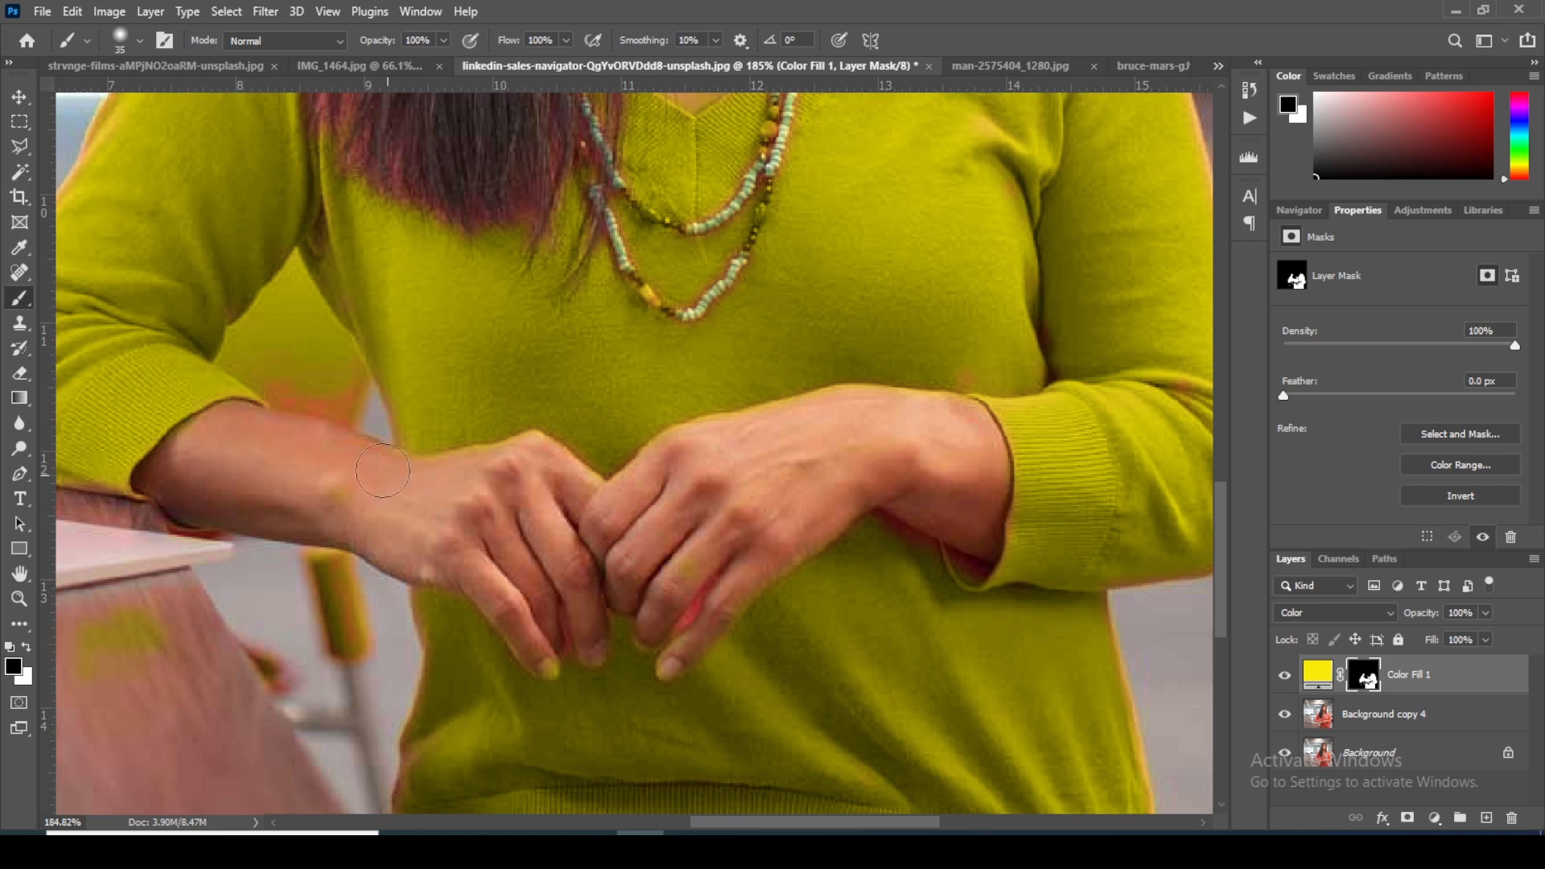
mouse_move(297, 423)
mouse_down()
mouse_move(317, 400)
mouse_move(276, 361)
mouse_move(247, 360)
mouse_move(291, 296)
mouse_move(350, 403)
mouse_move(329, 422)
mouse_move(256, 366)
mouse_move(248, 348)
mouse_move(297, 286)
mouse_up()
Step: Paint white on the fill mask with a size 10 brush to extend the yellow along the outer edge of the laptop-side sleeve
drag(420, 432, 916, 639)
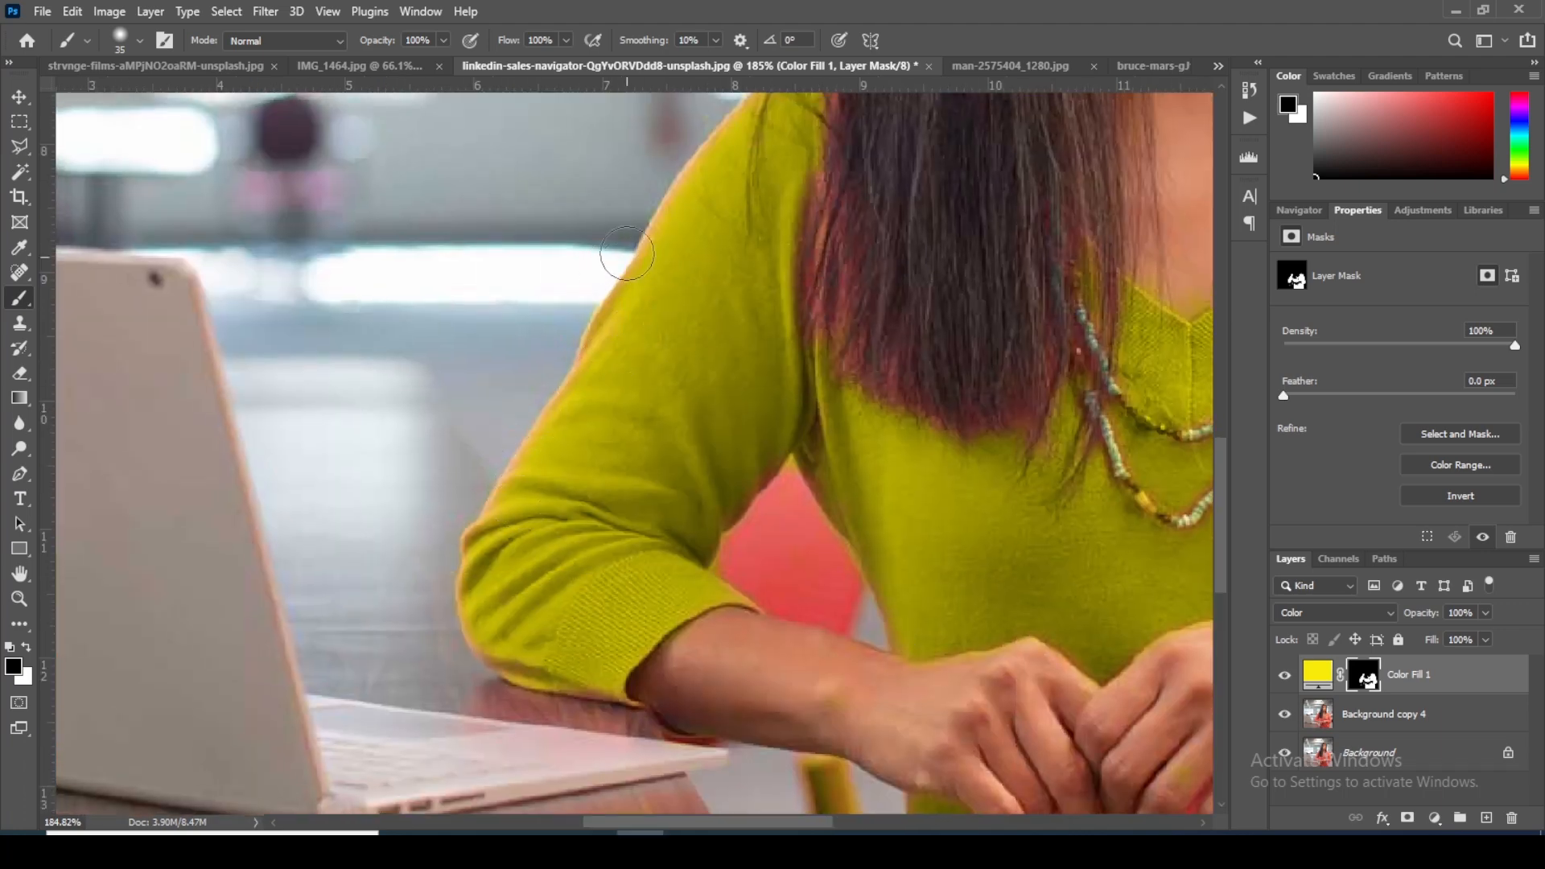
key(x)
key(bracketleft)
key(bracketleft)
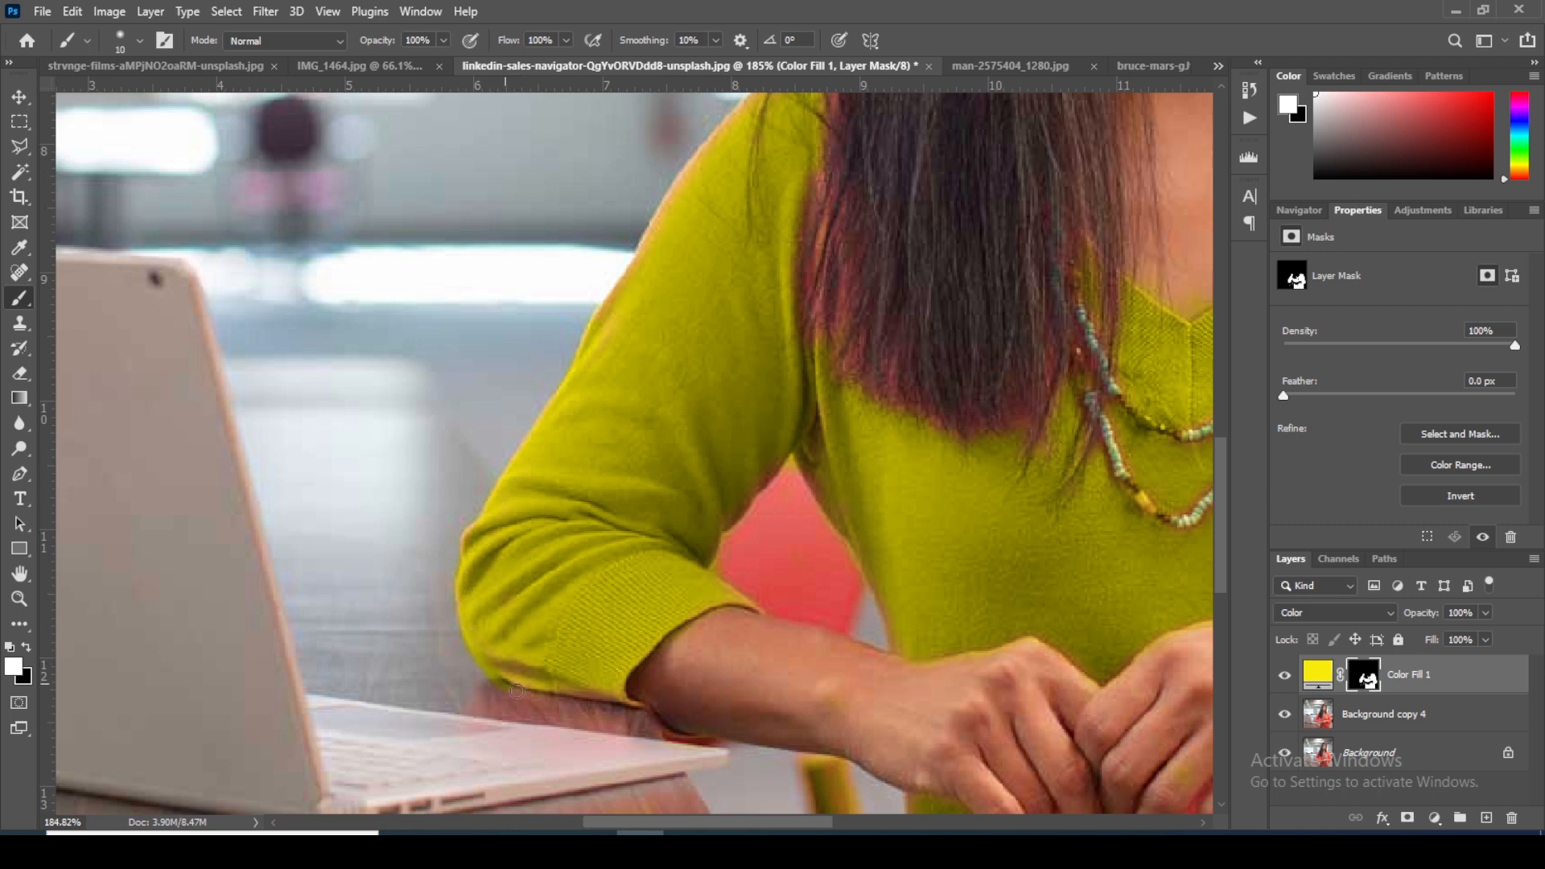
Step: Paint white on the fill mask with a size 35 brush over the reddish hair ends lying on the sweater
mouse_move(658, 371)
mouse_down()
mouse_move(587, 593)
mouse_move(586, 556)
mouse_up()
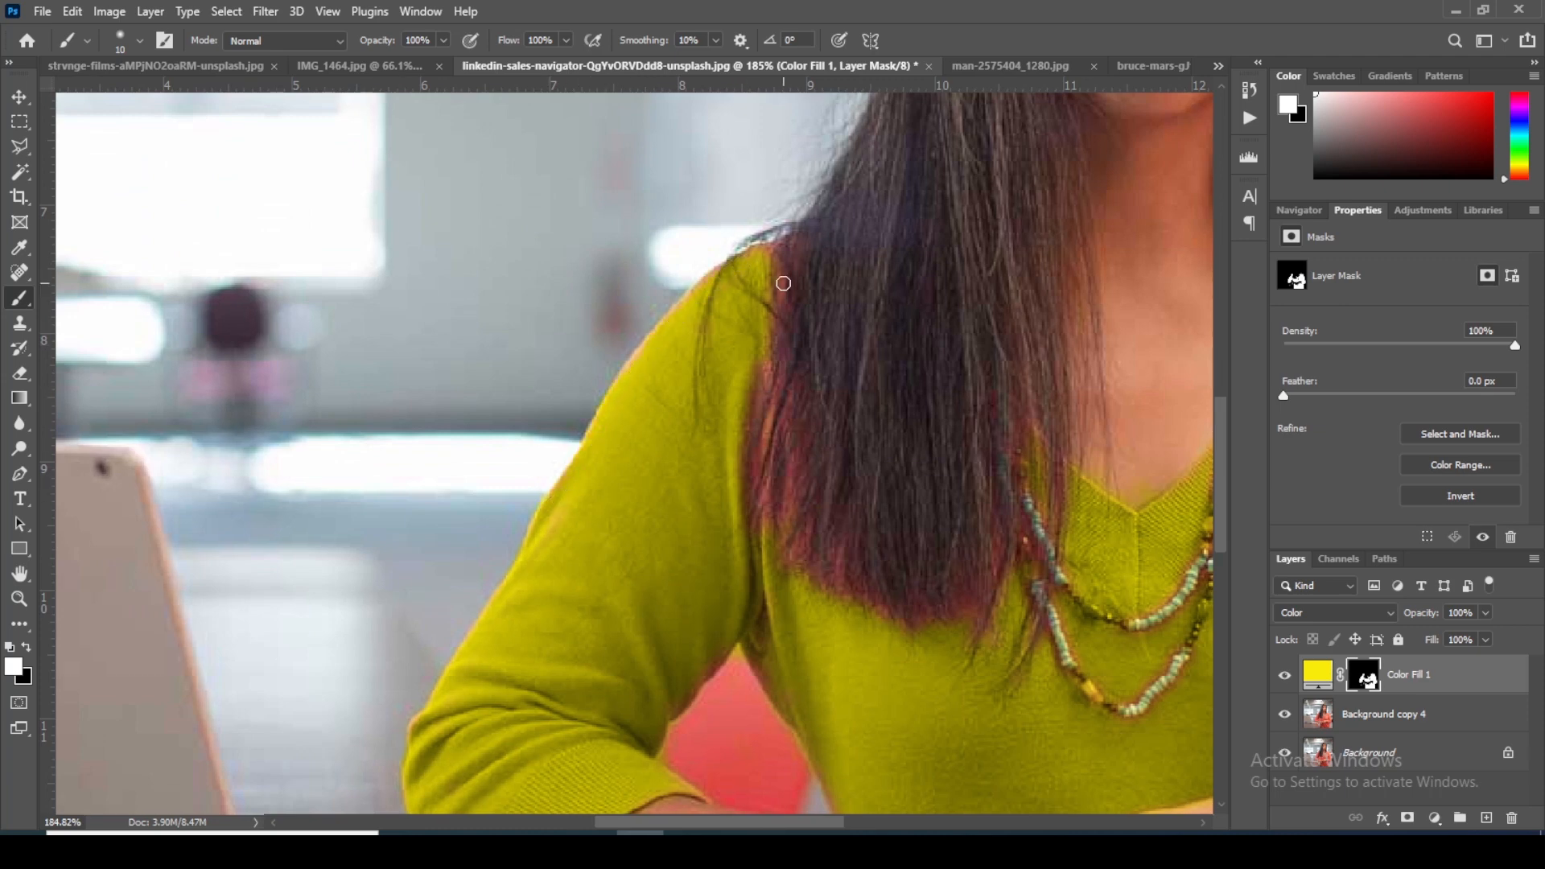
scroll(783, 283, up, 3)
key(bracketright)
key(bracketright)
key(bracketright)
key(bracketright)
key(bracketright)
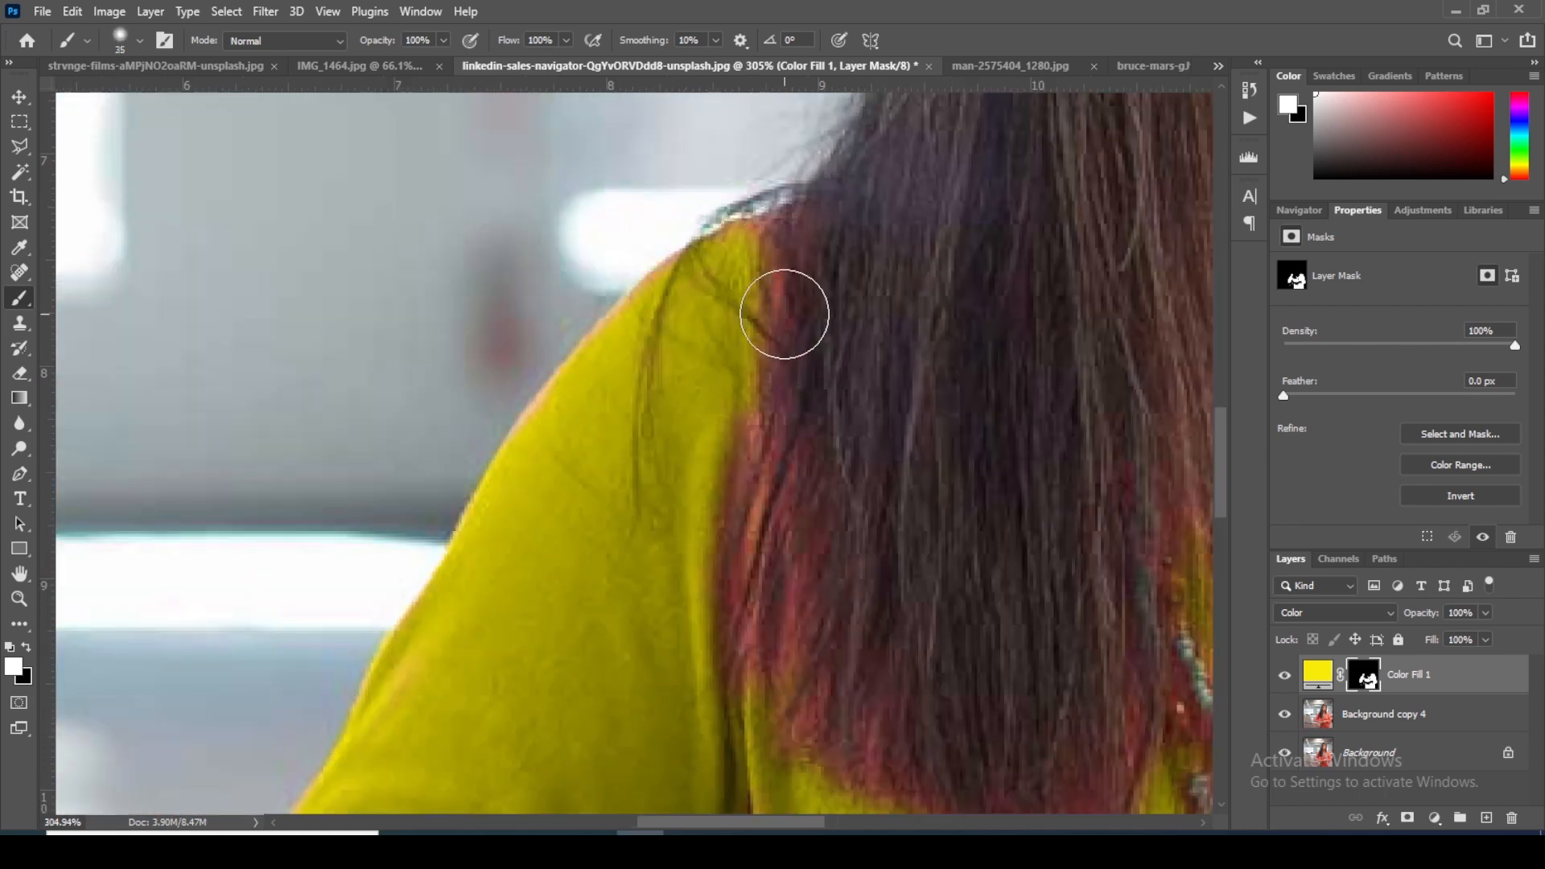
scroll(785, 314, down, 3)
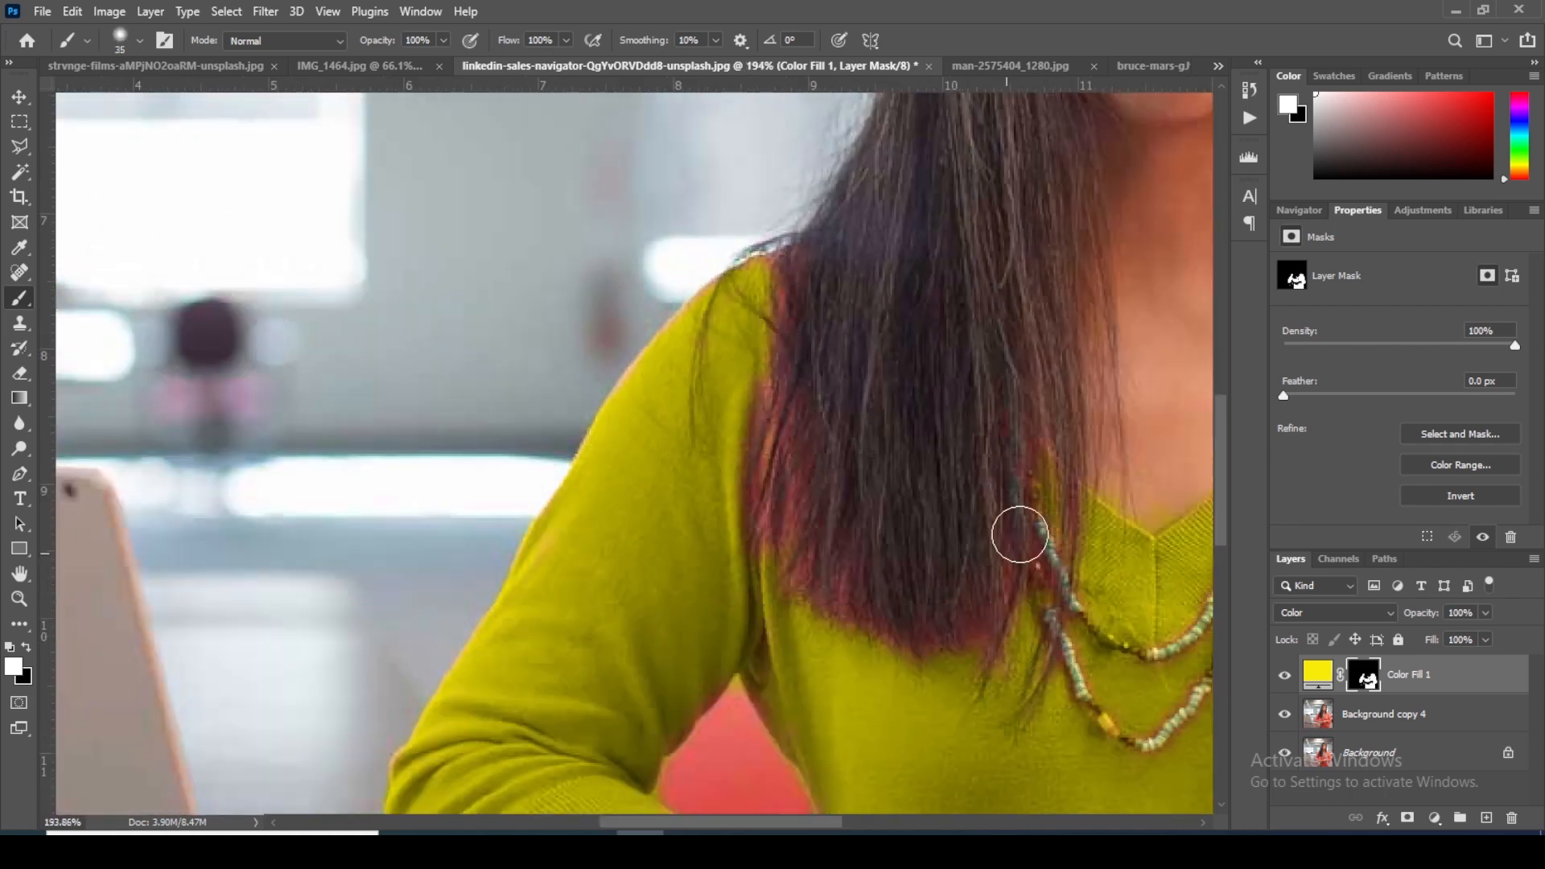
mouse_move(782, 287)
mouse_down()
mouse_move(766, 256)
mouse_move(778, 295)
mouse_move(762, 441)
mouse_move(779, 545)
mouse_move(824, 604)
mouse_move(894, 640)
mouse_move(991, 598)
mouse_move(1032, 538)
mouse_move(1056, 561)
mouse_move(961, 668)
mouse_up()
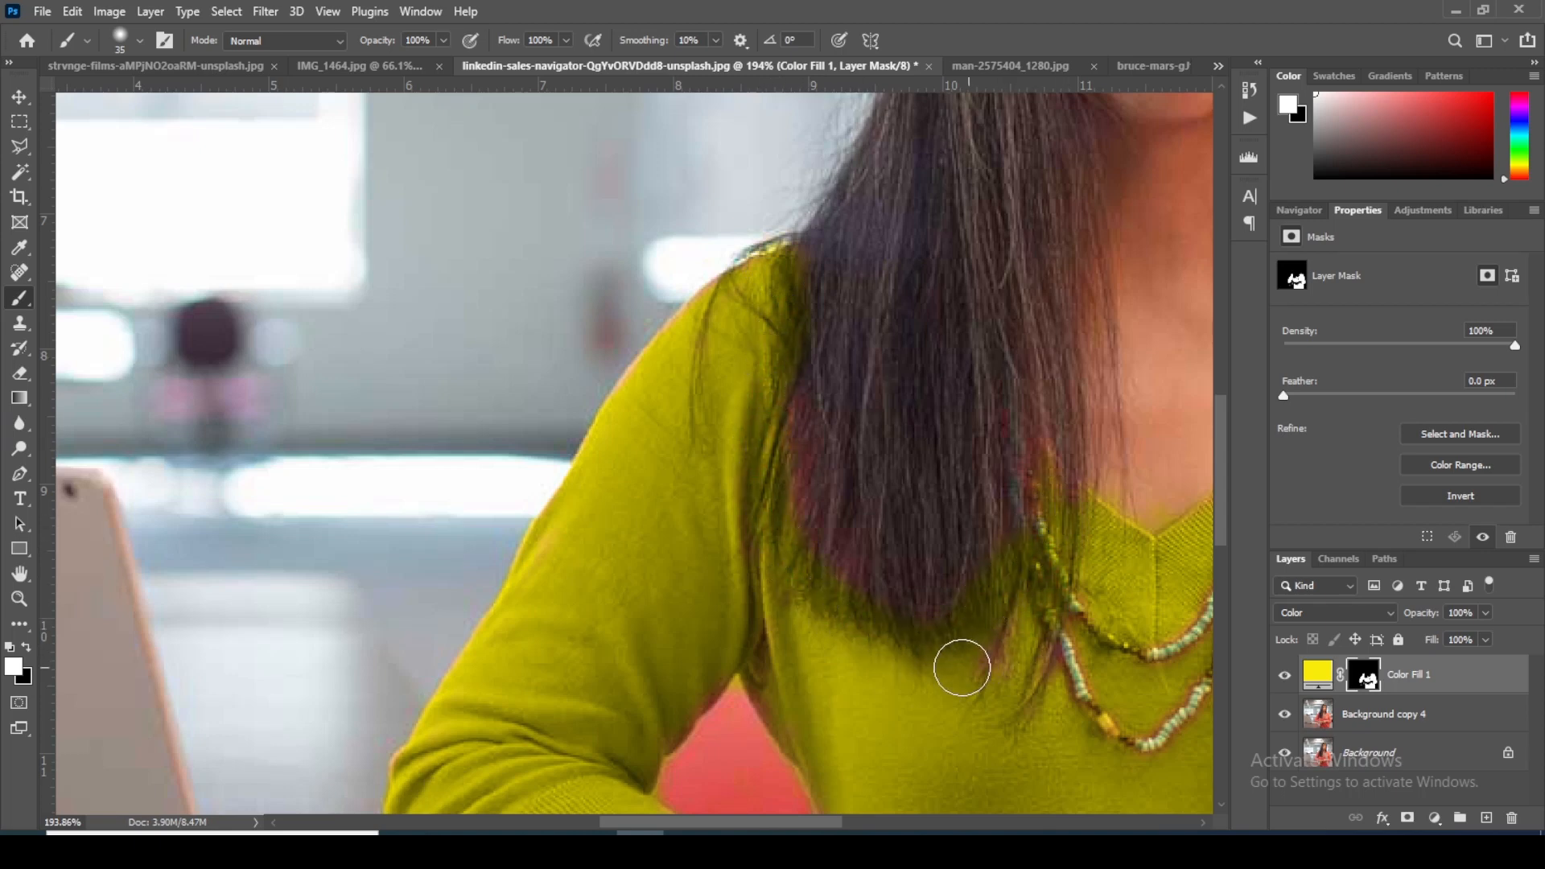
scroll(976, 421, down, 6)
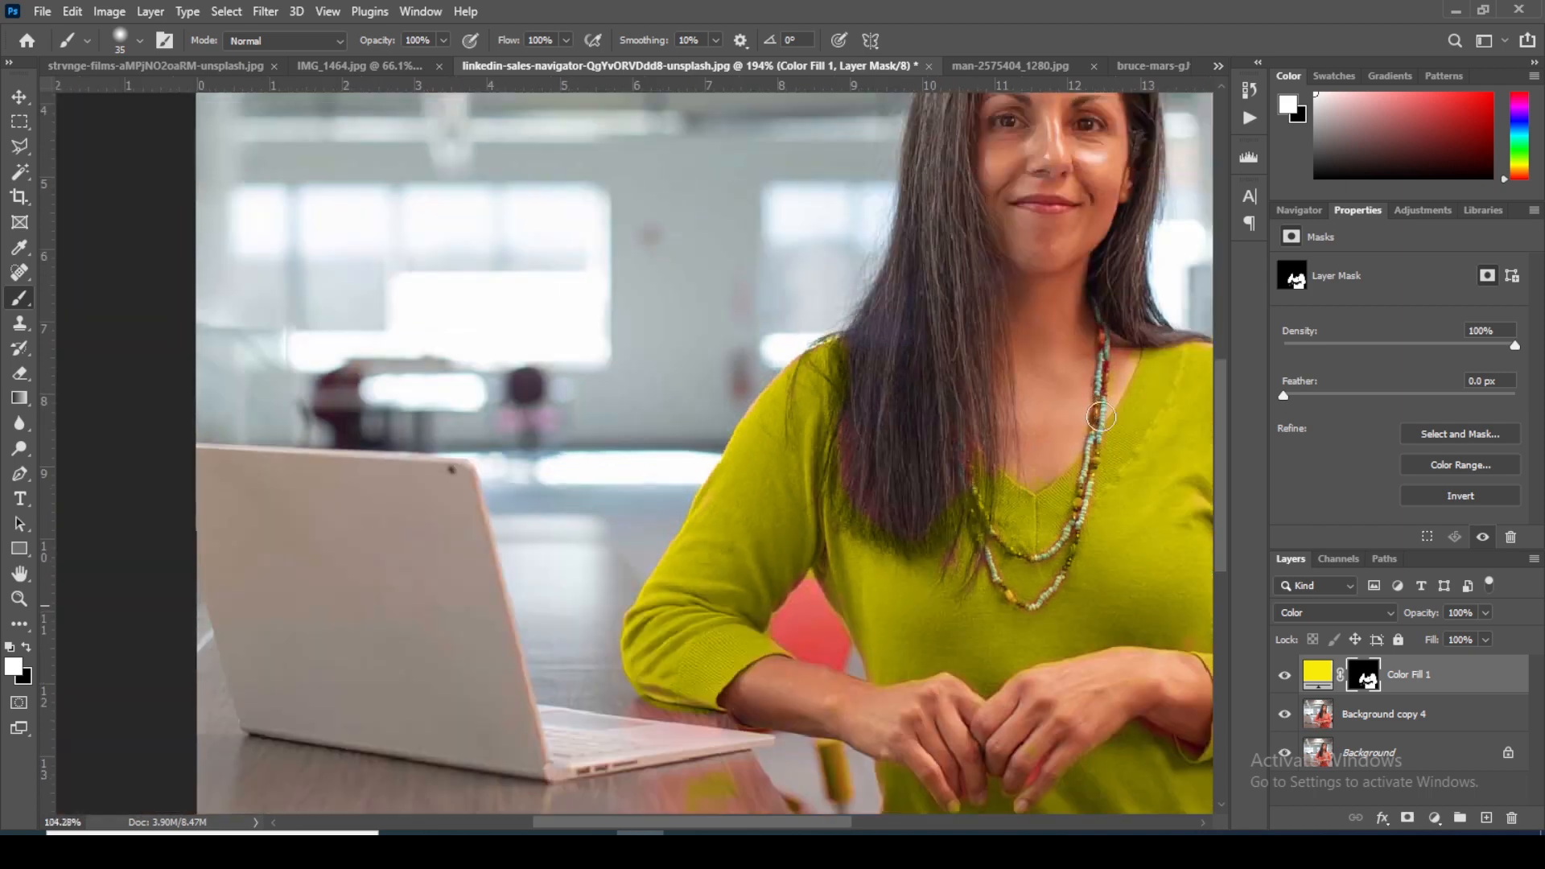
Step: Inspect the recolored sweater and compare it with the original by hiding and showing the Color Fill 1 layer
scroll(1101, 416, down, 2)
scroll(814, 503, down, 2)
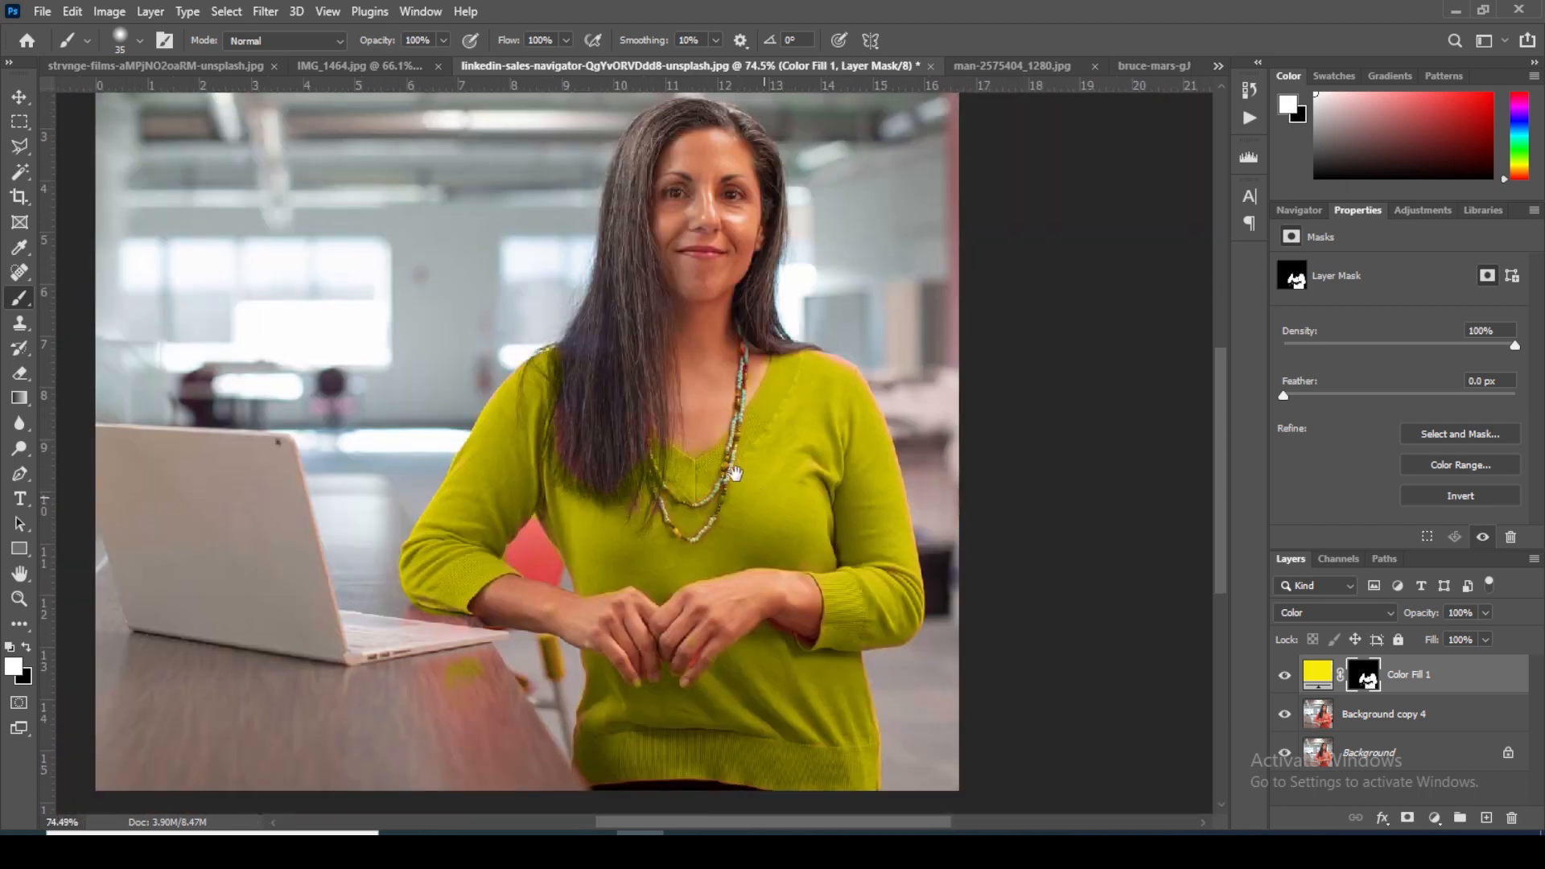
drag(737, 473, 731, 472)
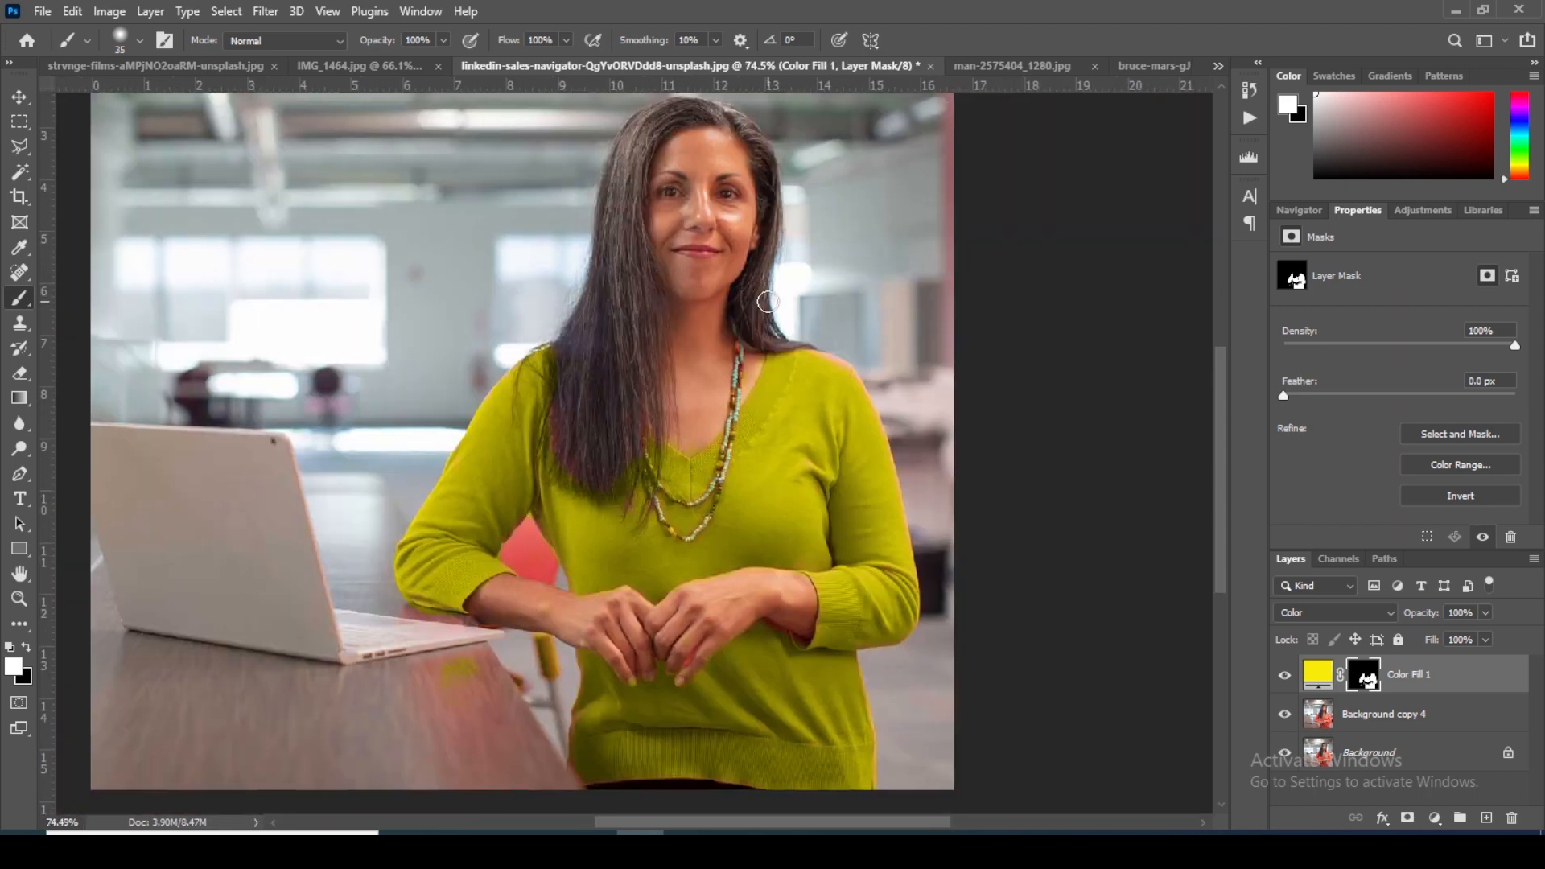
scroll(657, 450, up, 4)
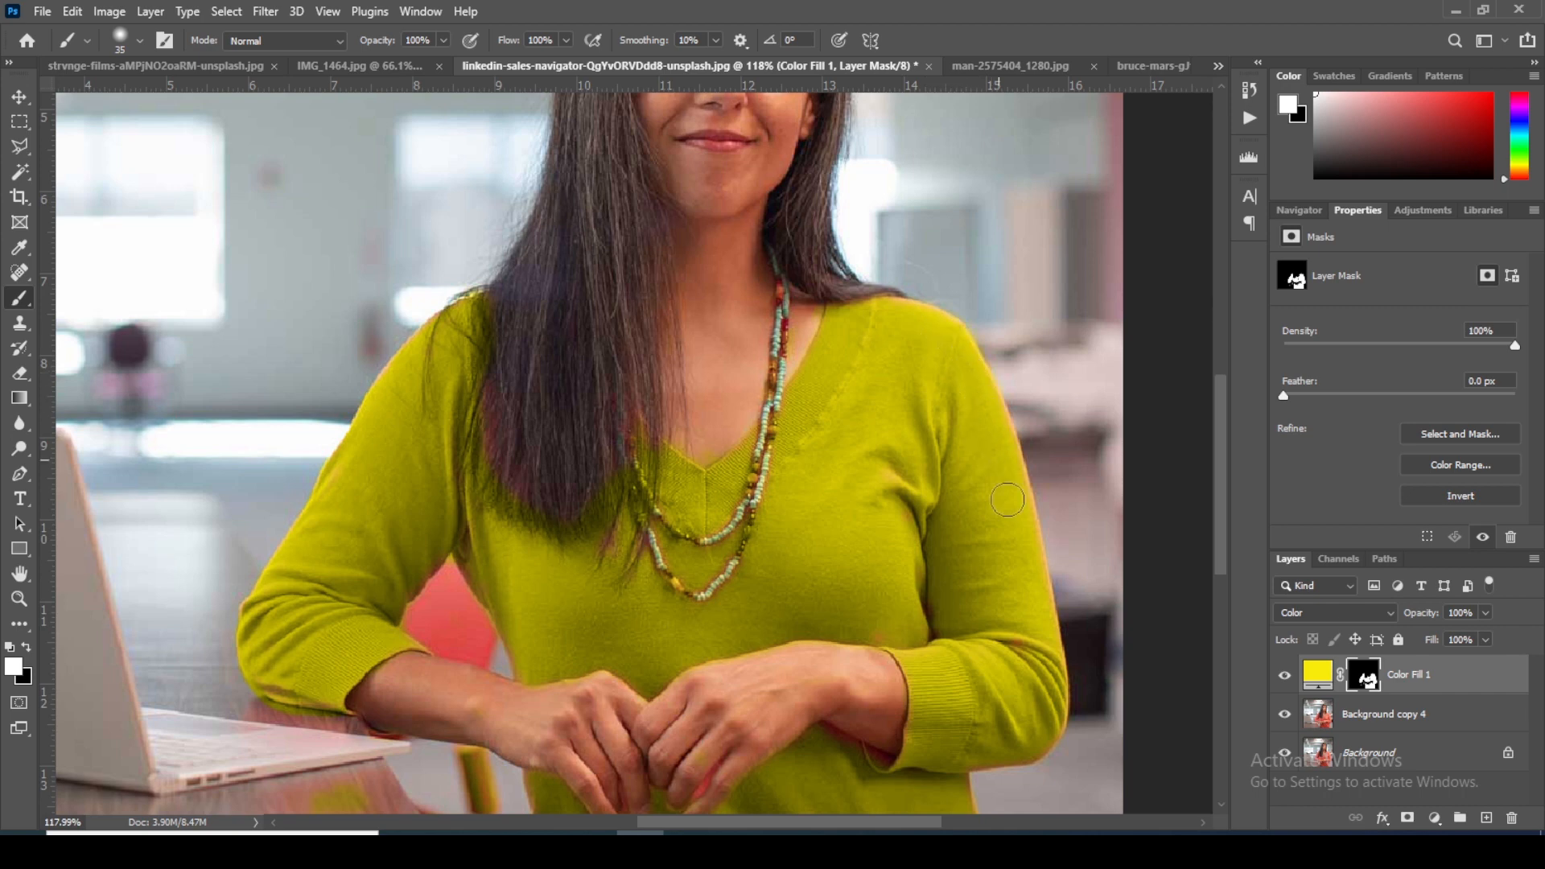
scroll(917, 468, down, 5)
scroll(915, 467, up, 5)
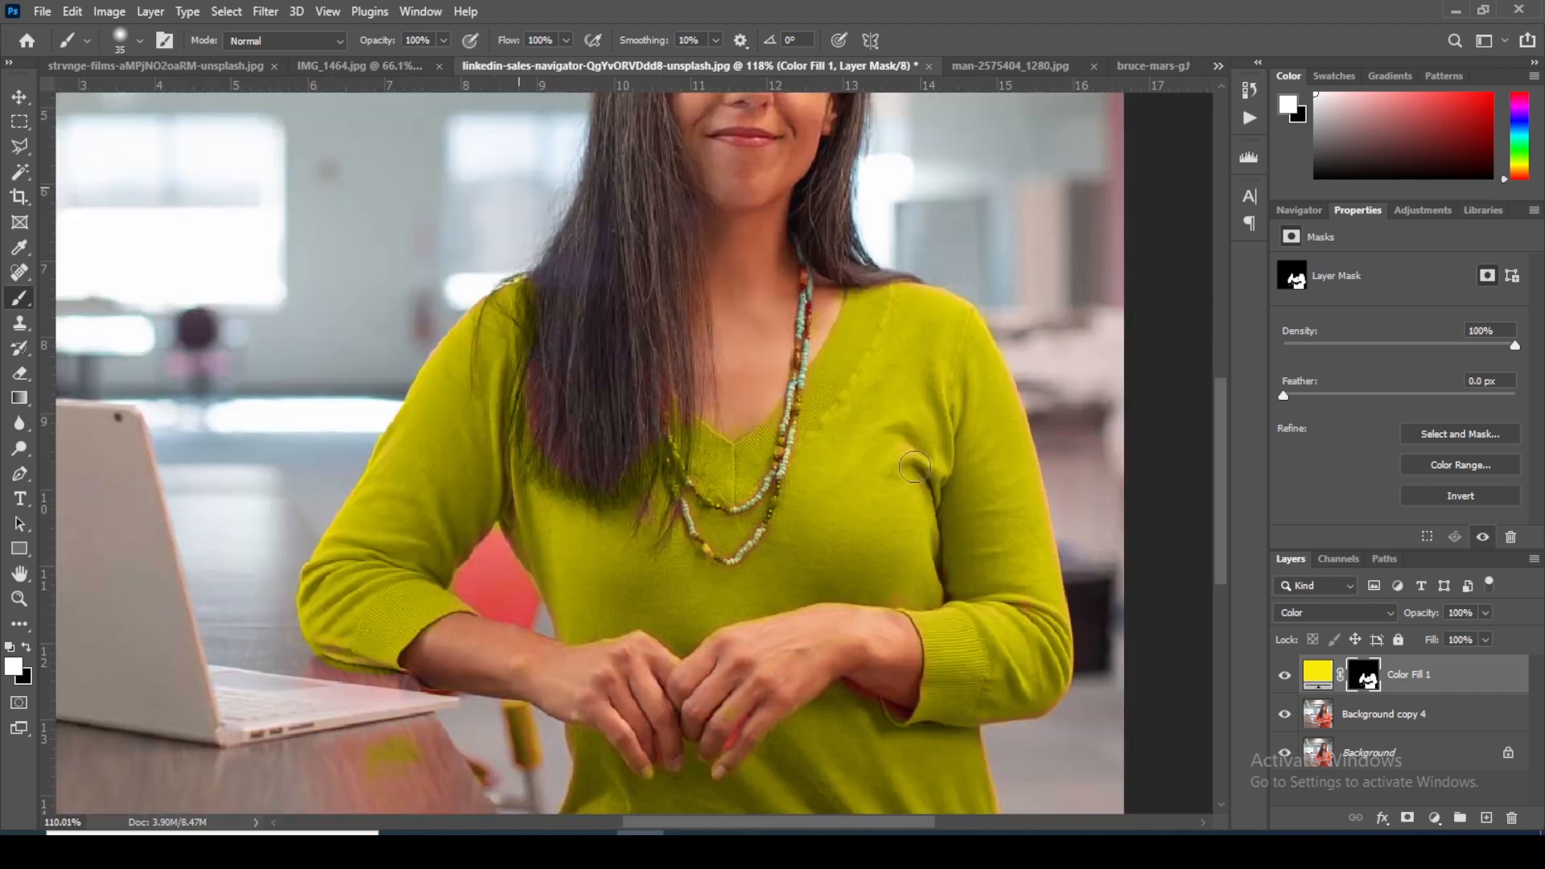
scroll(915, 467, up, 4)
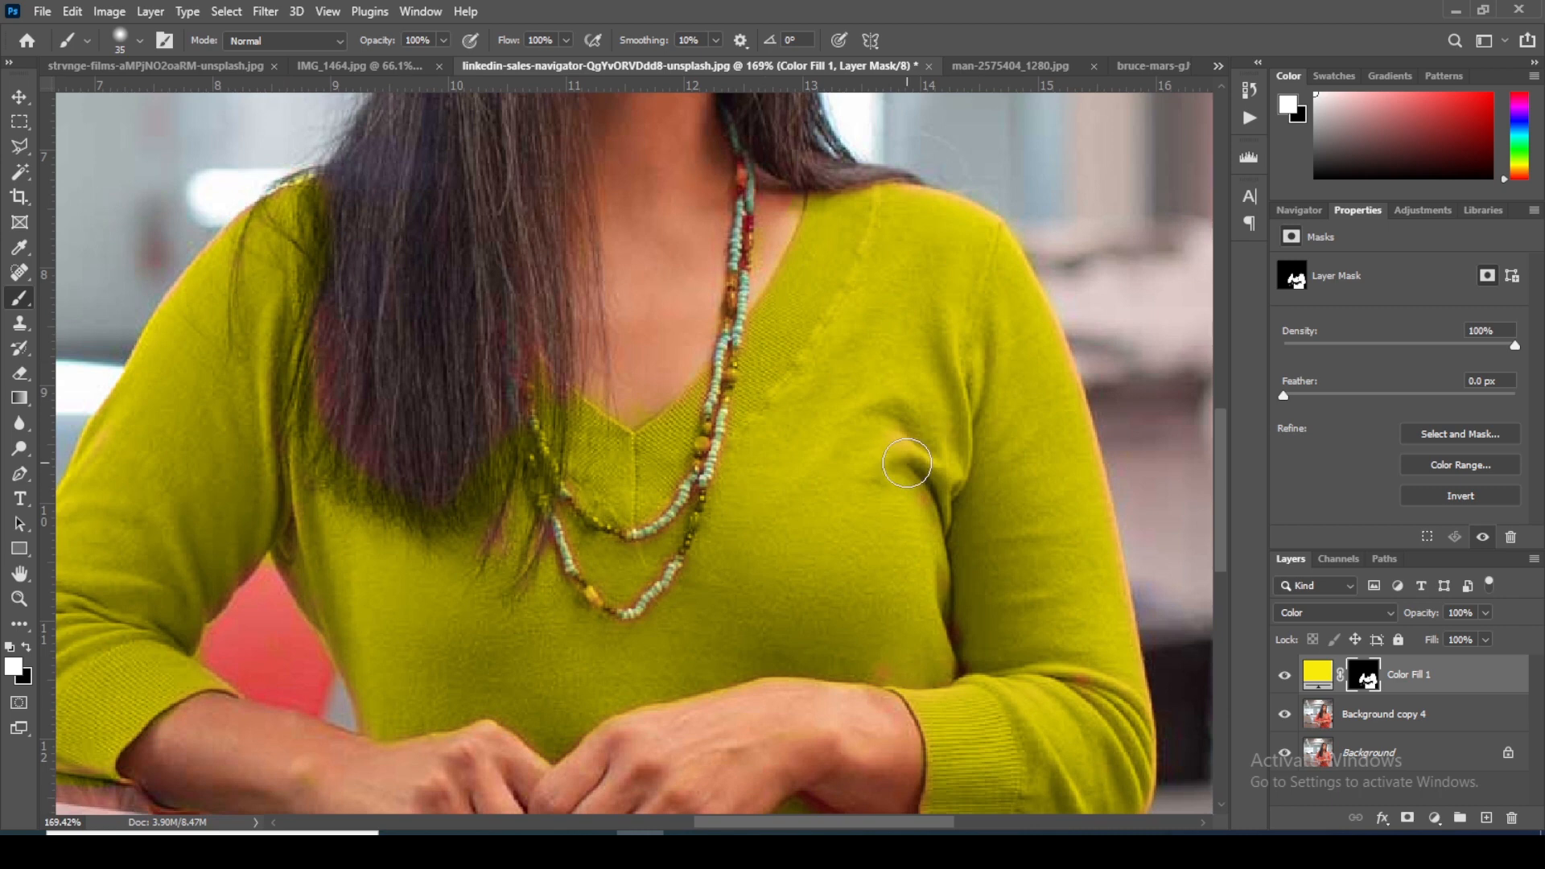
click(1283, 677)
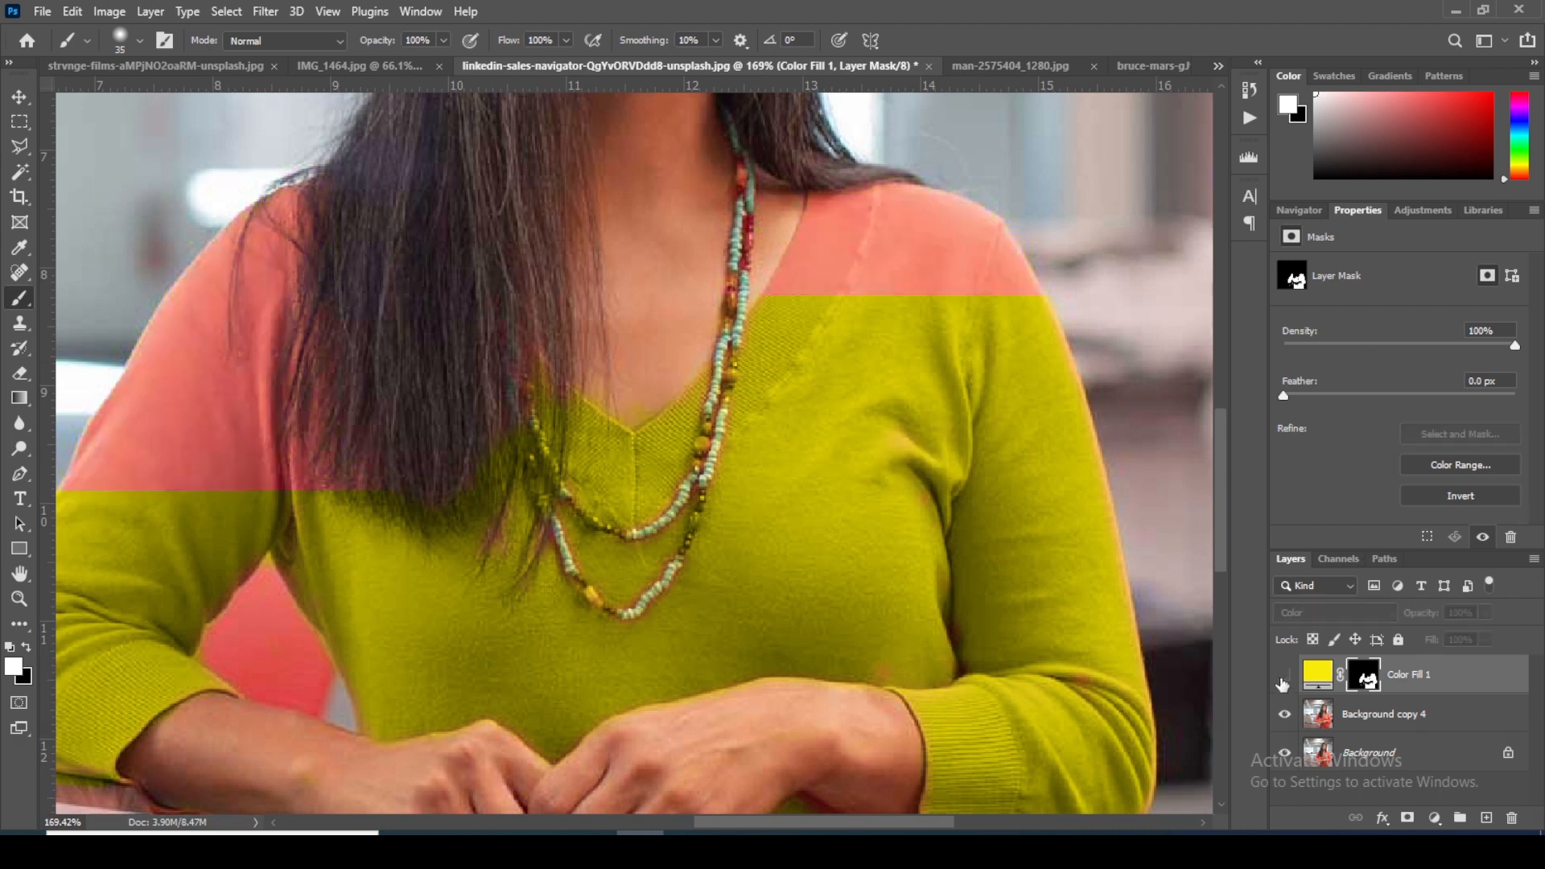
click(1284, 677)
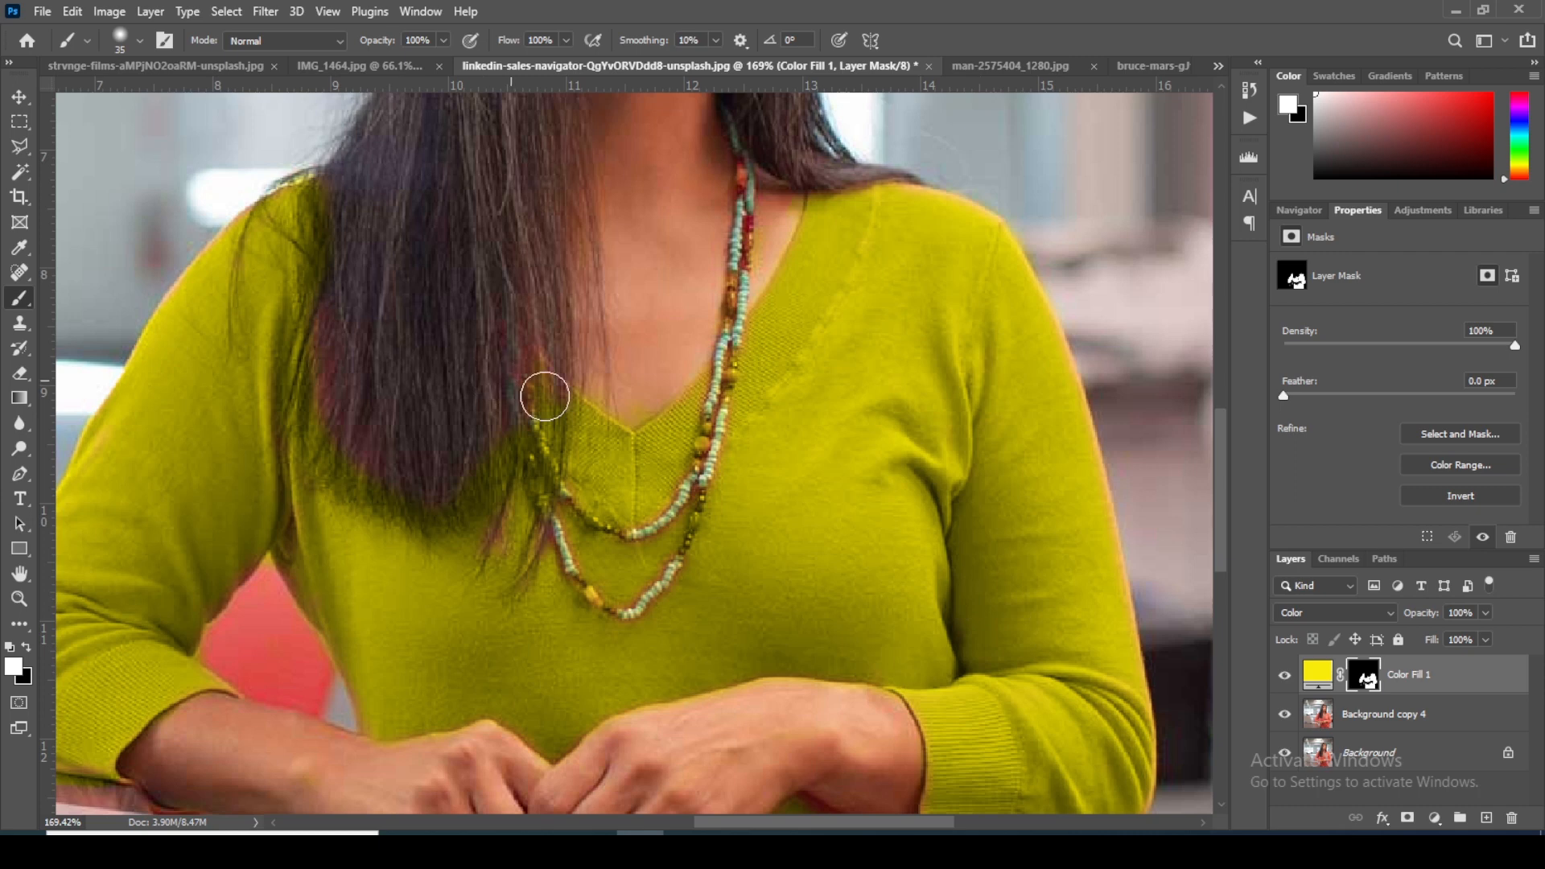
Step: Paint white on the mask over the reddish hair strands beside the necklace and compare with the fill layer hidden and shown
mouse_move(536, 549)
mouse_down()
mouse_move(568, 519)
mouse_move(569, 569)
mouse_up()
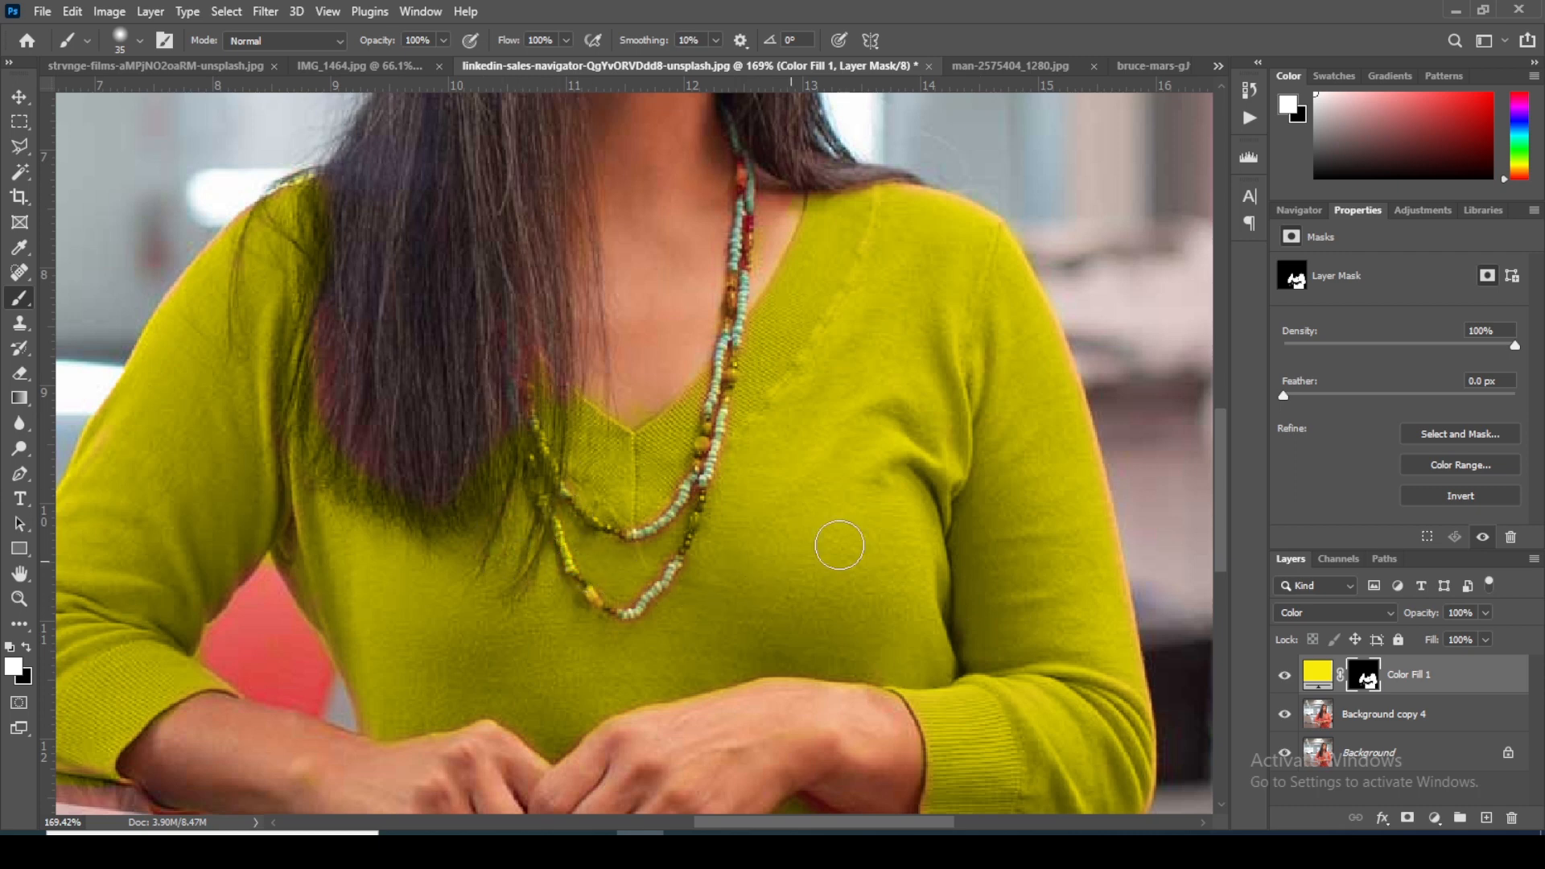
click(1286, 678)
click(1286, 678)
scroll(773, 322, down, 3)
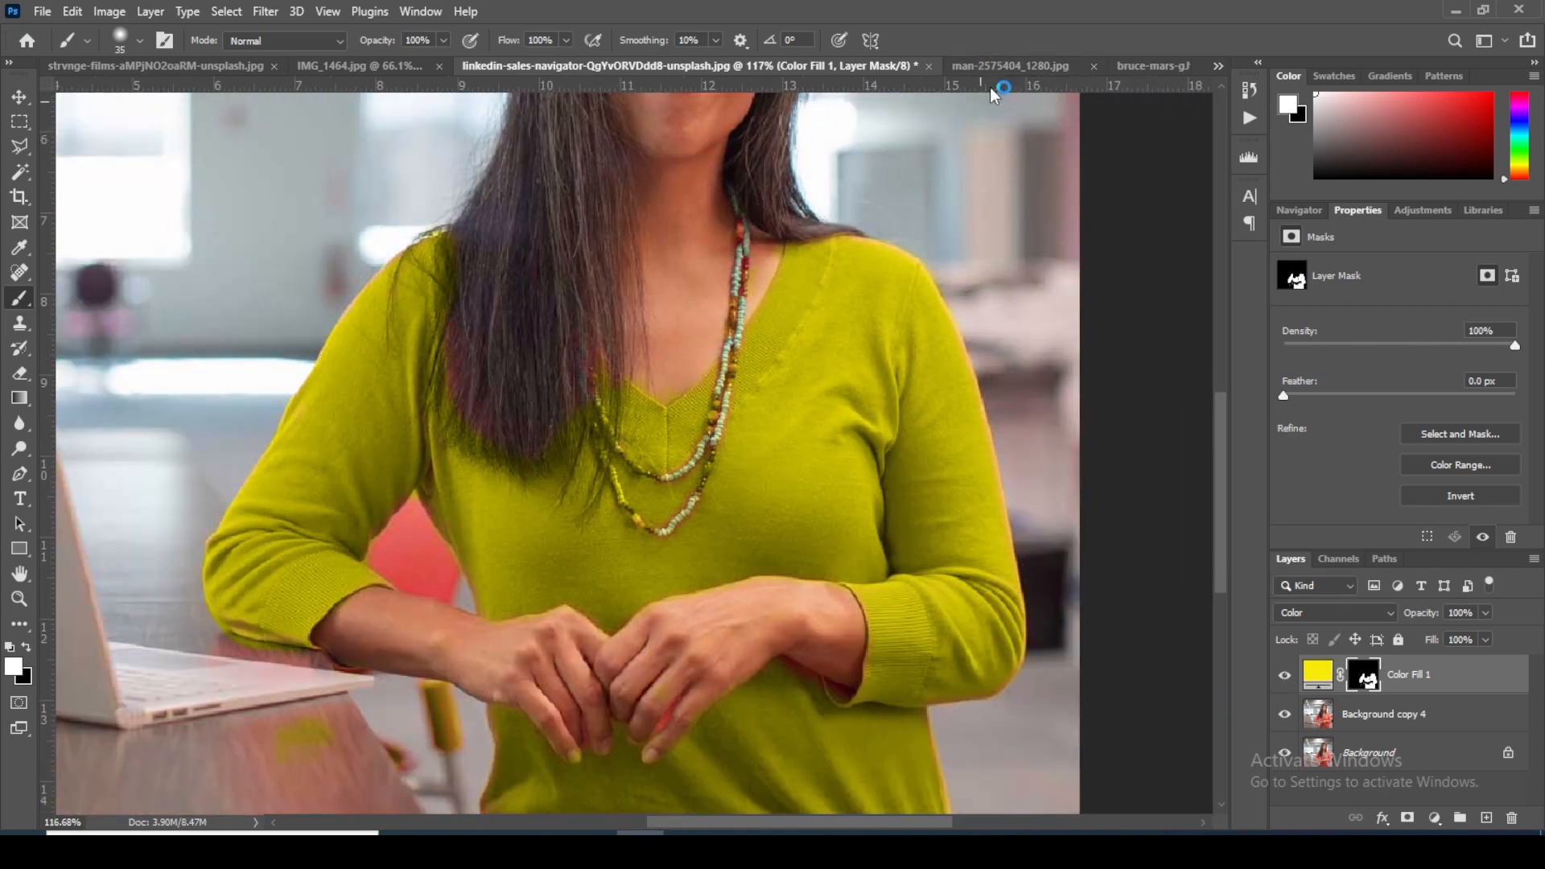
Step: Switch to the bruce-mars yoga photo and compare its blue top with the original by toggling the visibility of all layers above Background
click(1146, 66)
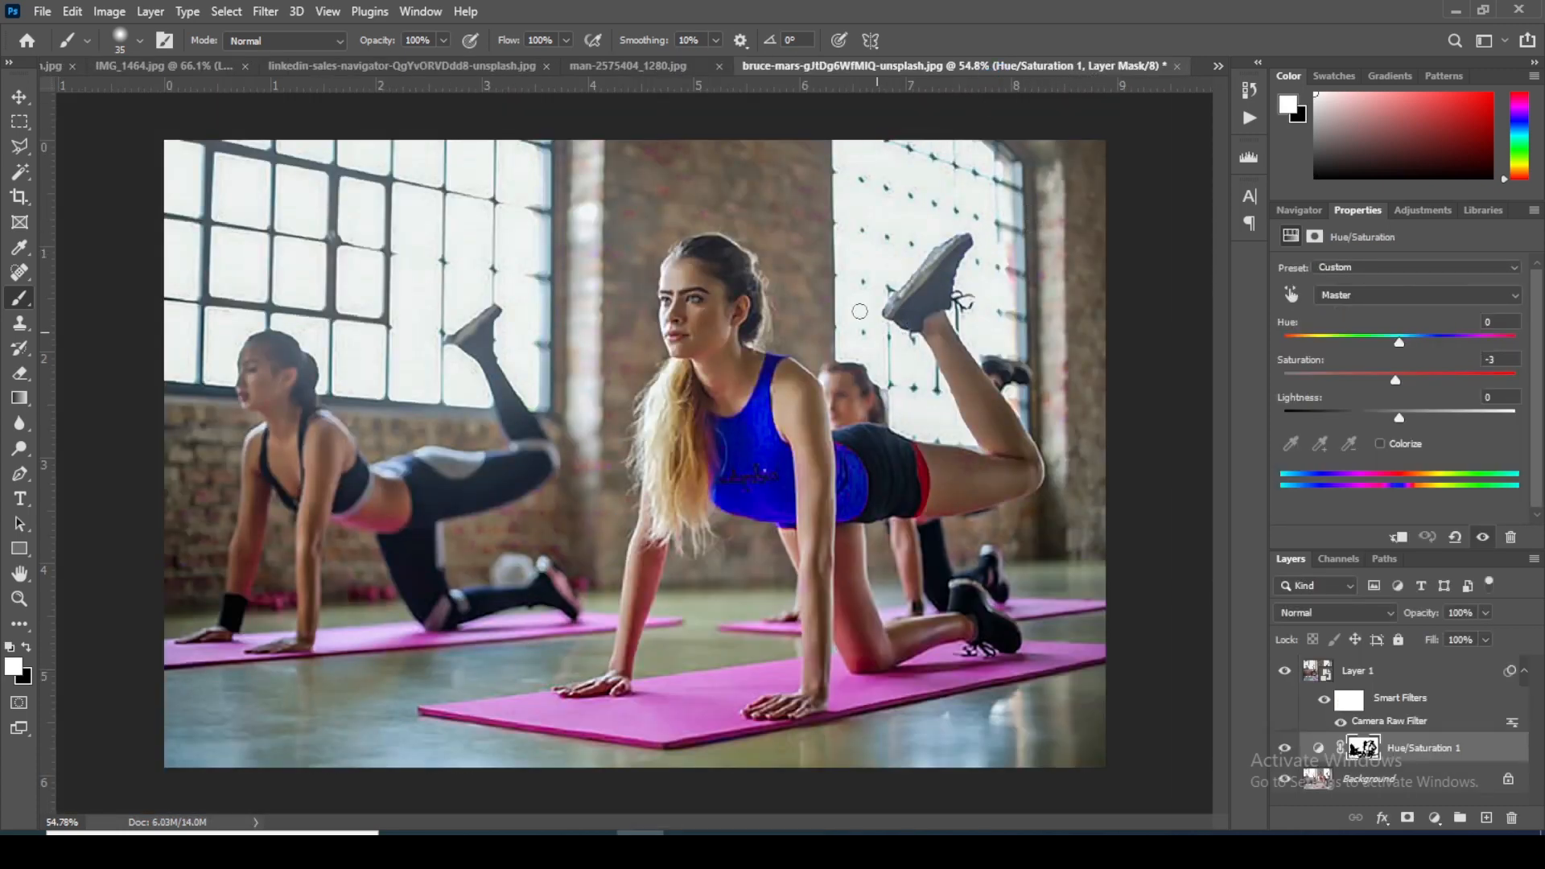
click(19, 97)
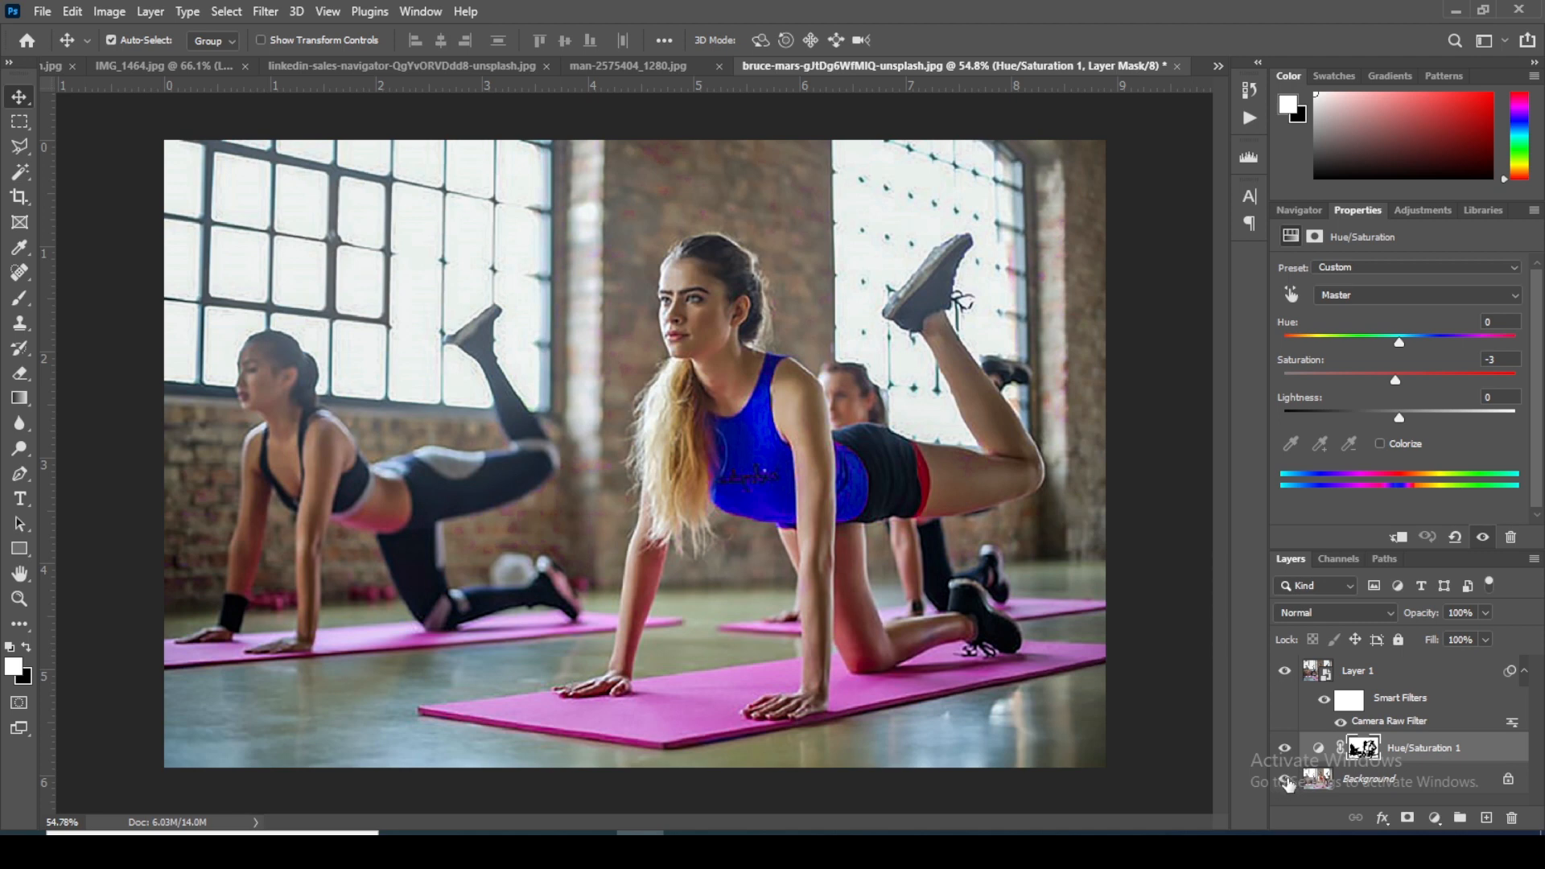
alt+click(1285, 780)
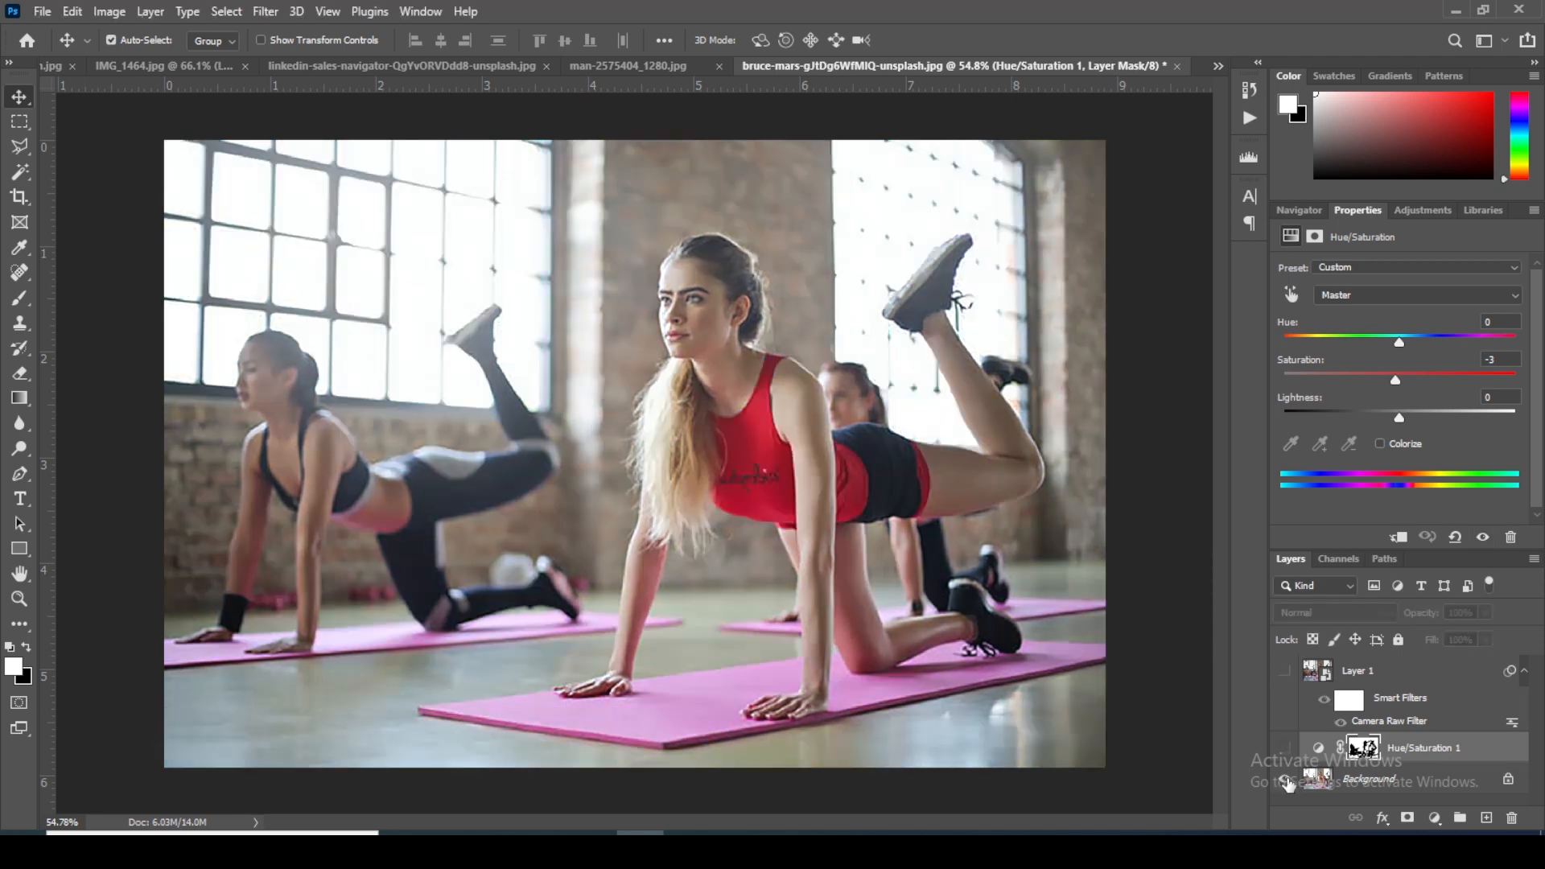
alt+click(1285, 780)
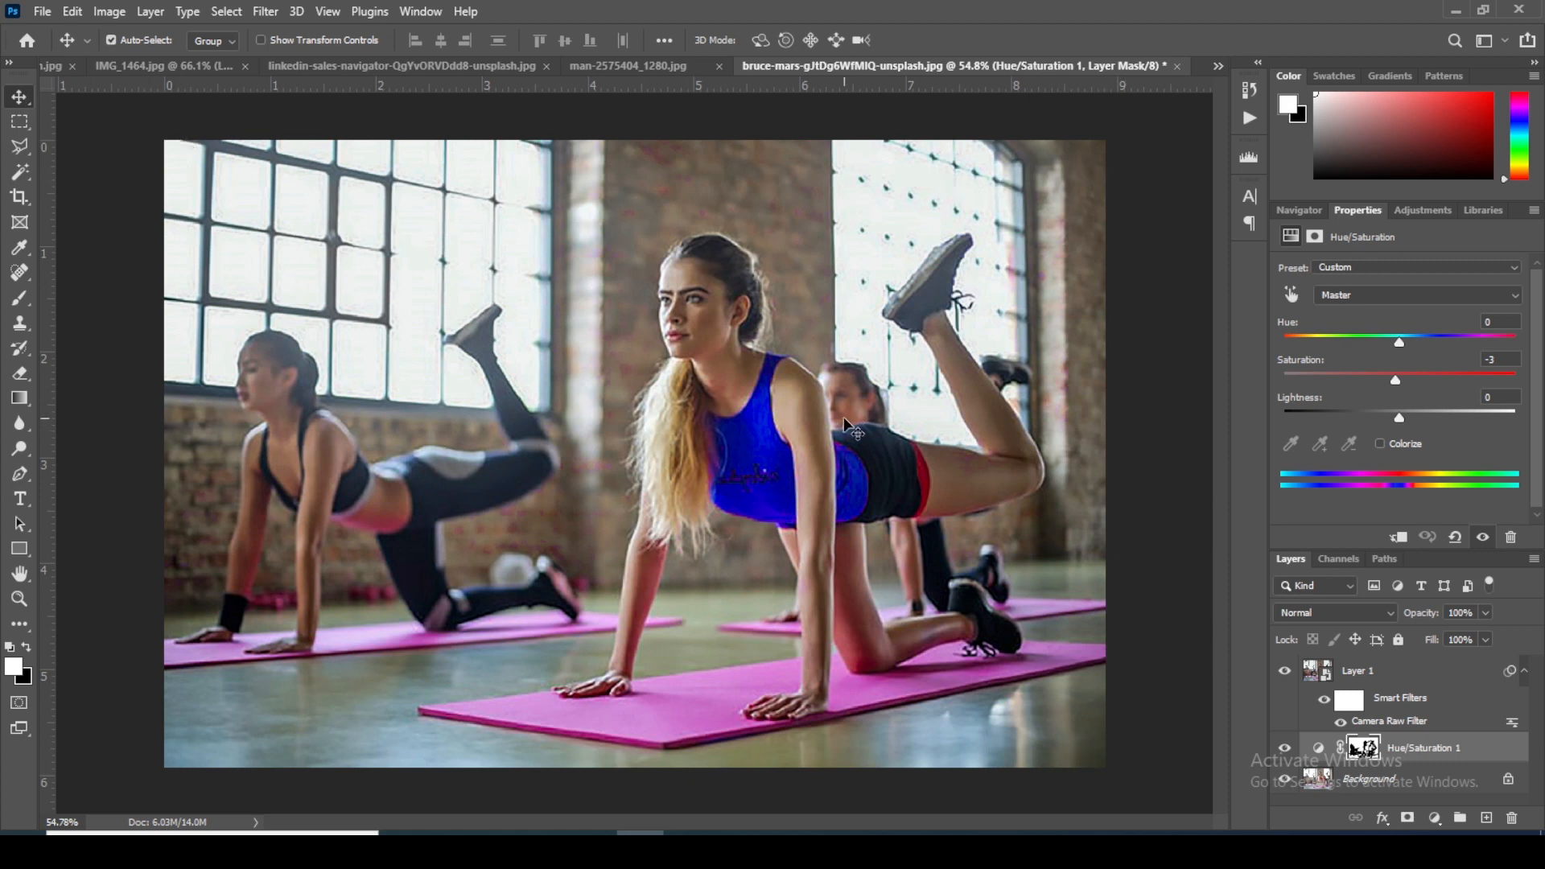
scroll(851, 418, up, 3)
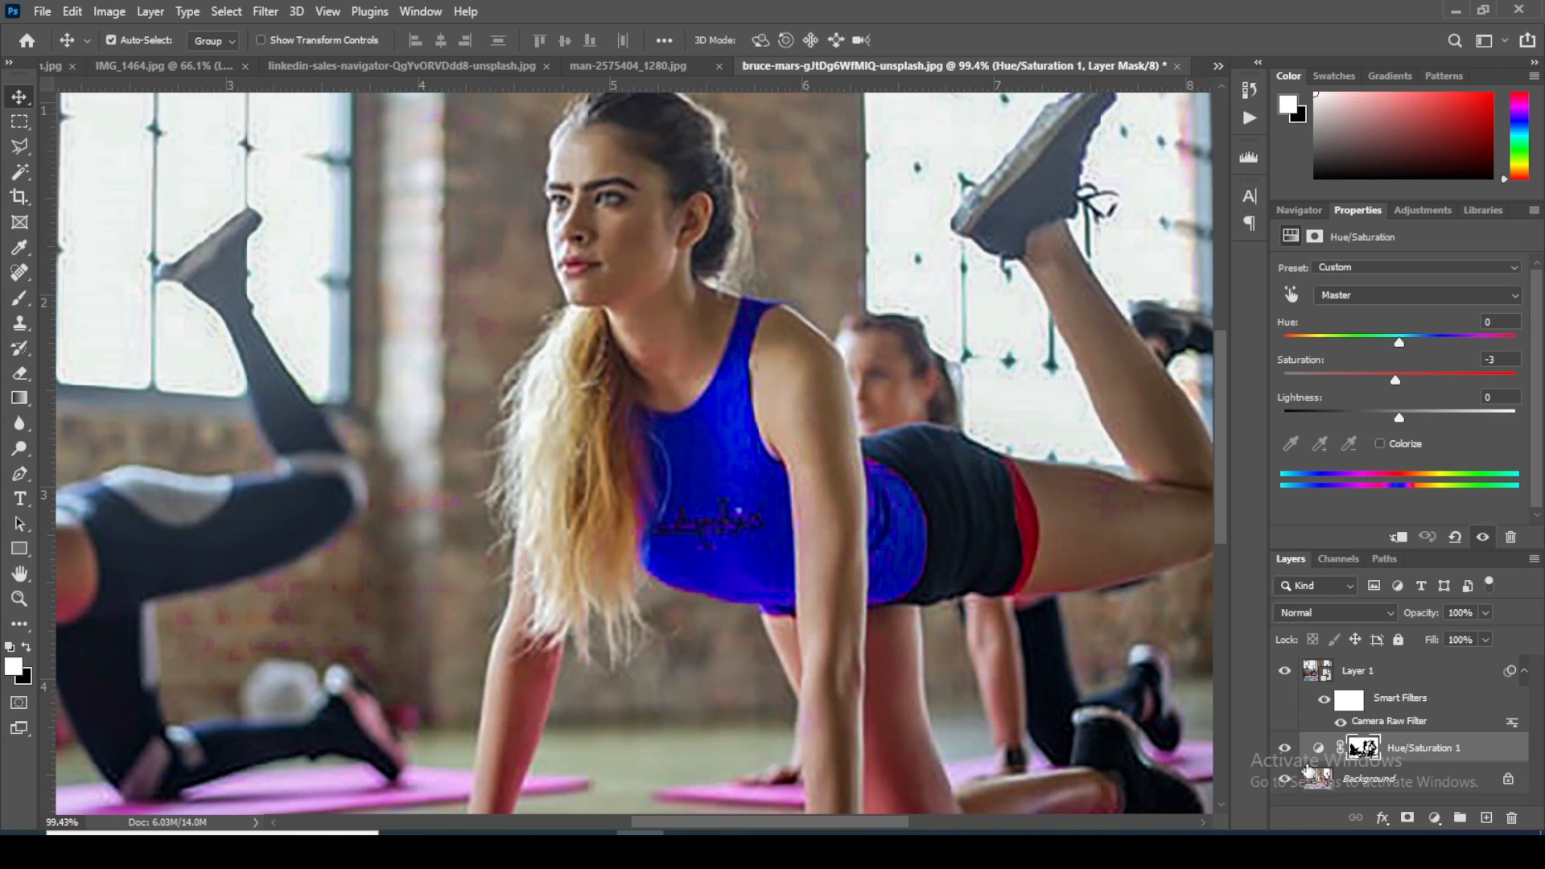
alt+click(1284, 780)
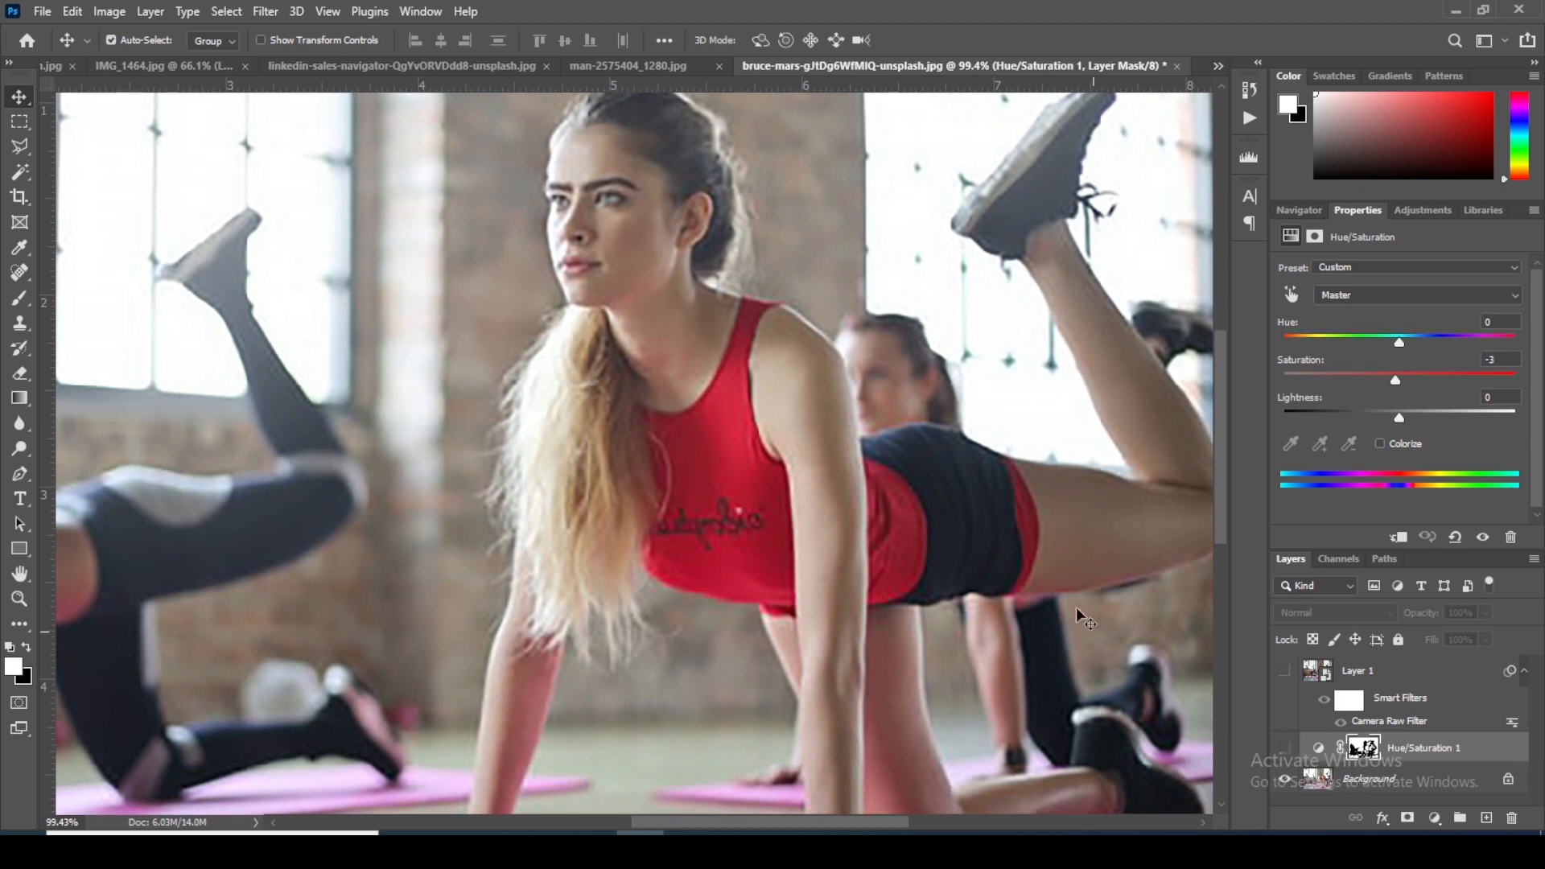
alt+click(1284, 781)
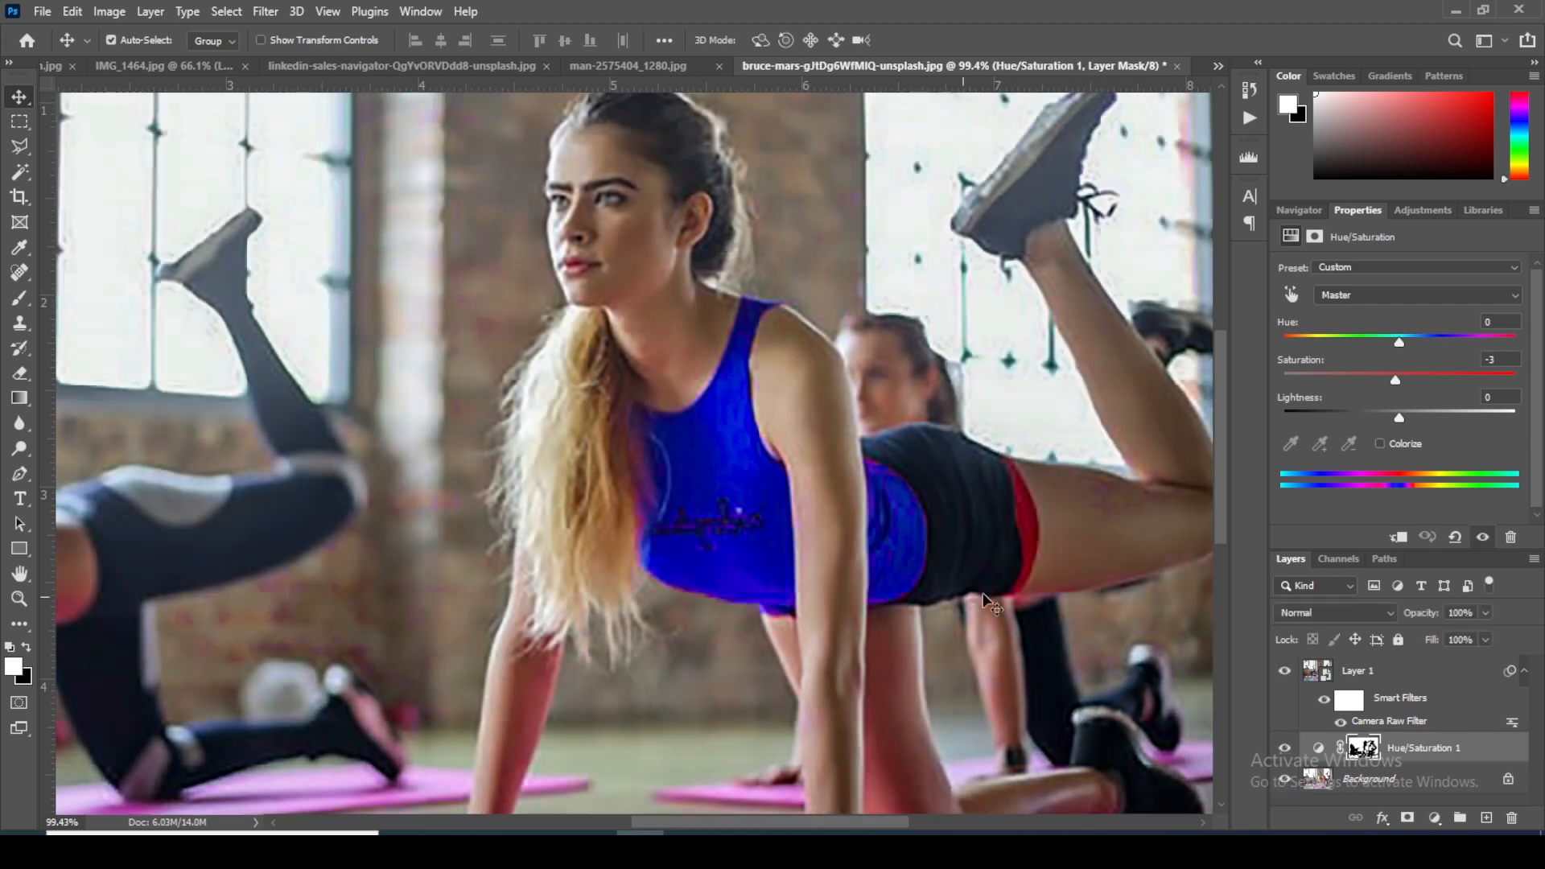
scroll(1070, 574, down, 4)
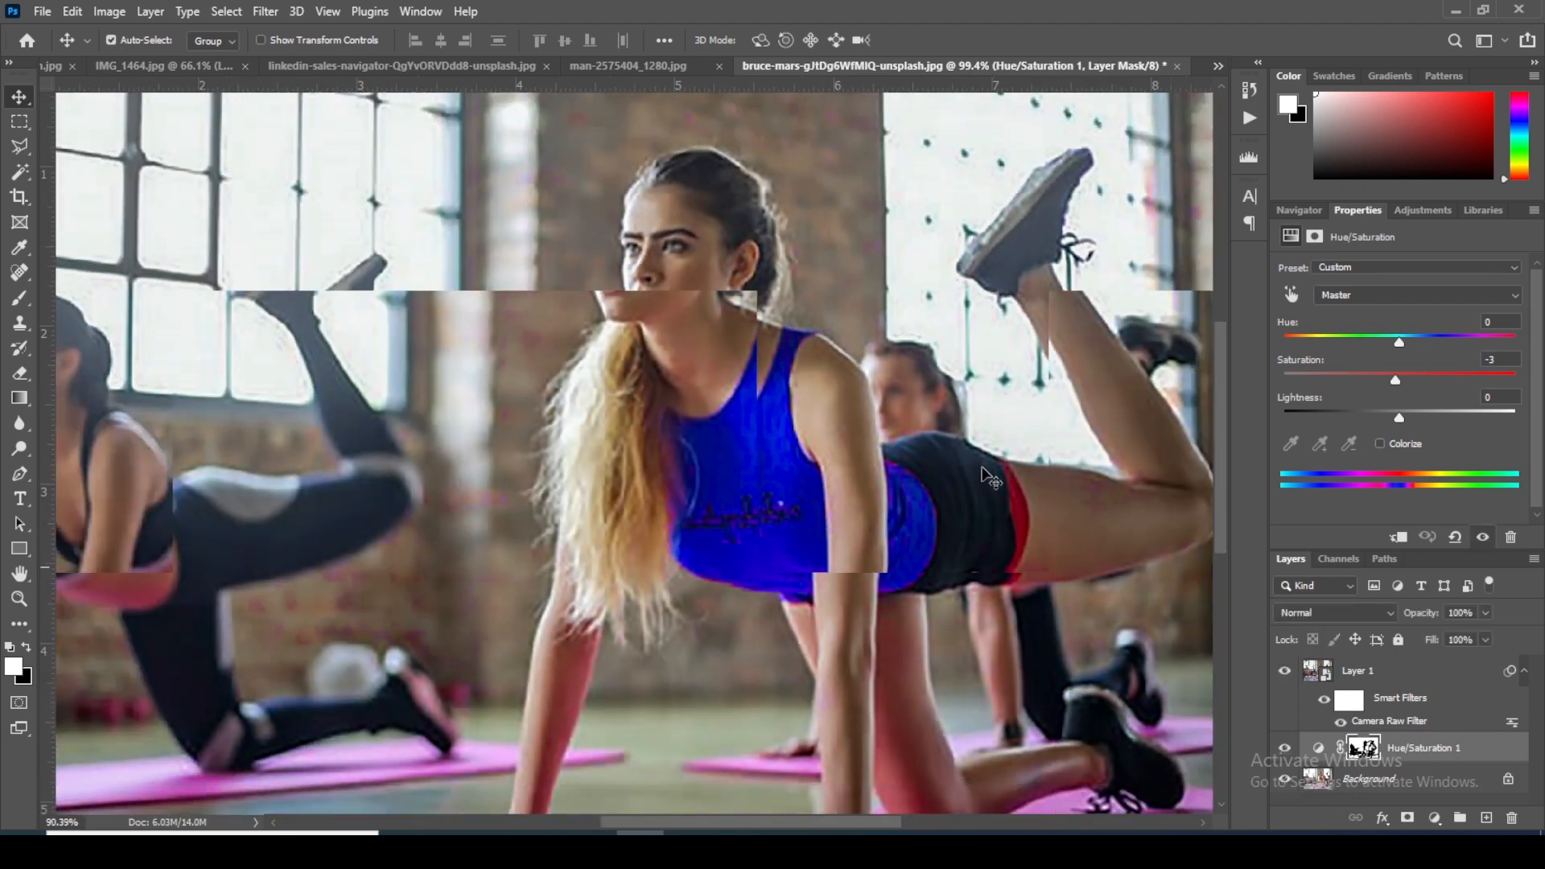
scroll(990, 475, down, 1)
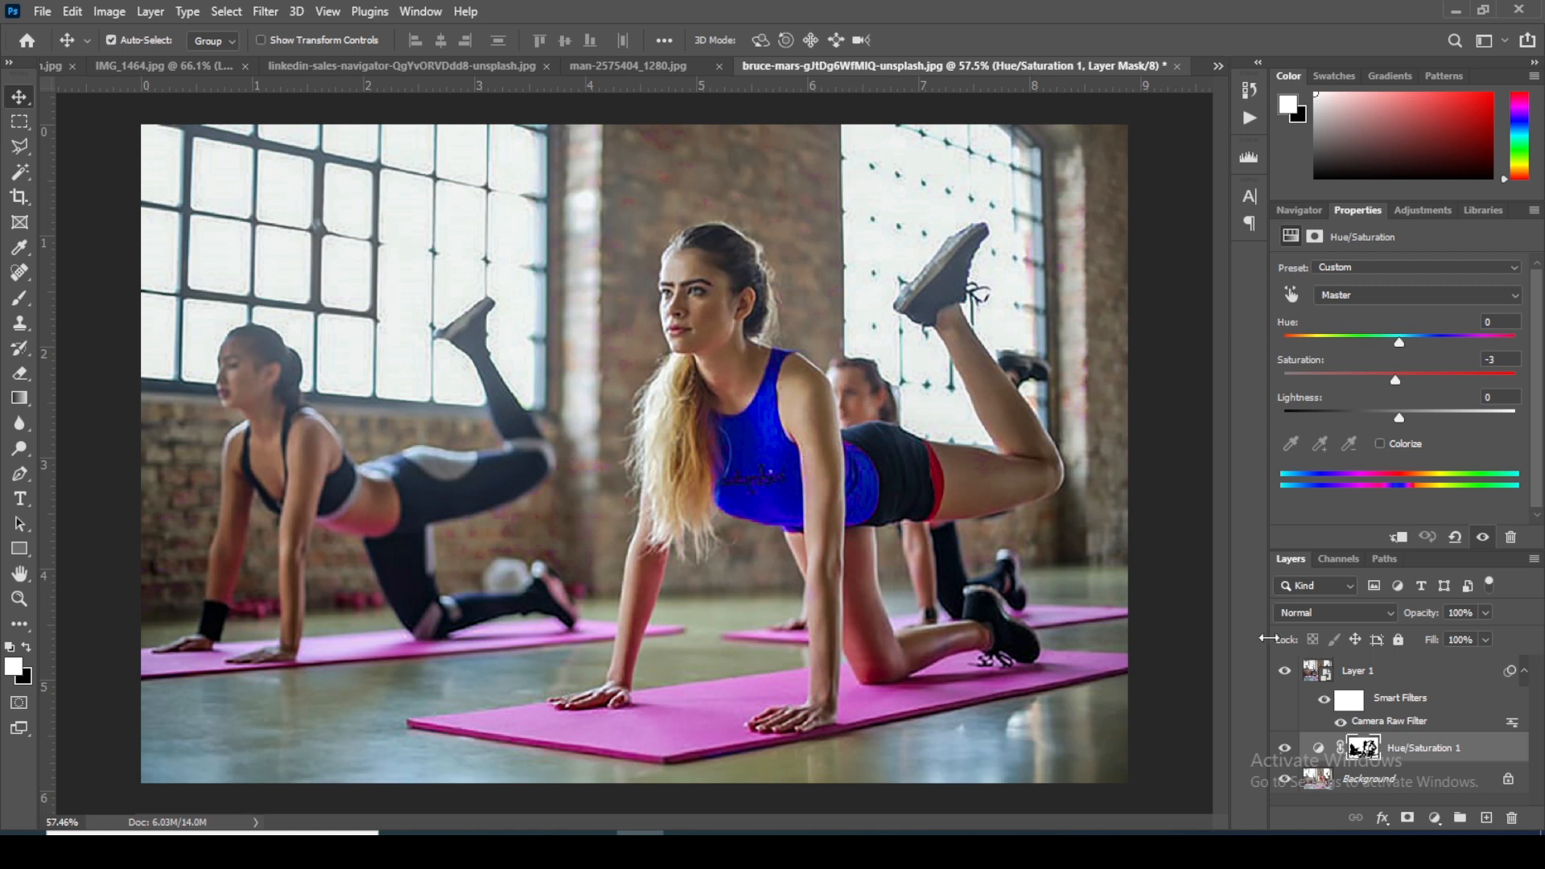
Step: Switch to man-2575404_1280.jpg and look over the man's suit in the whole photo
click(658, 69)
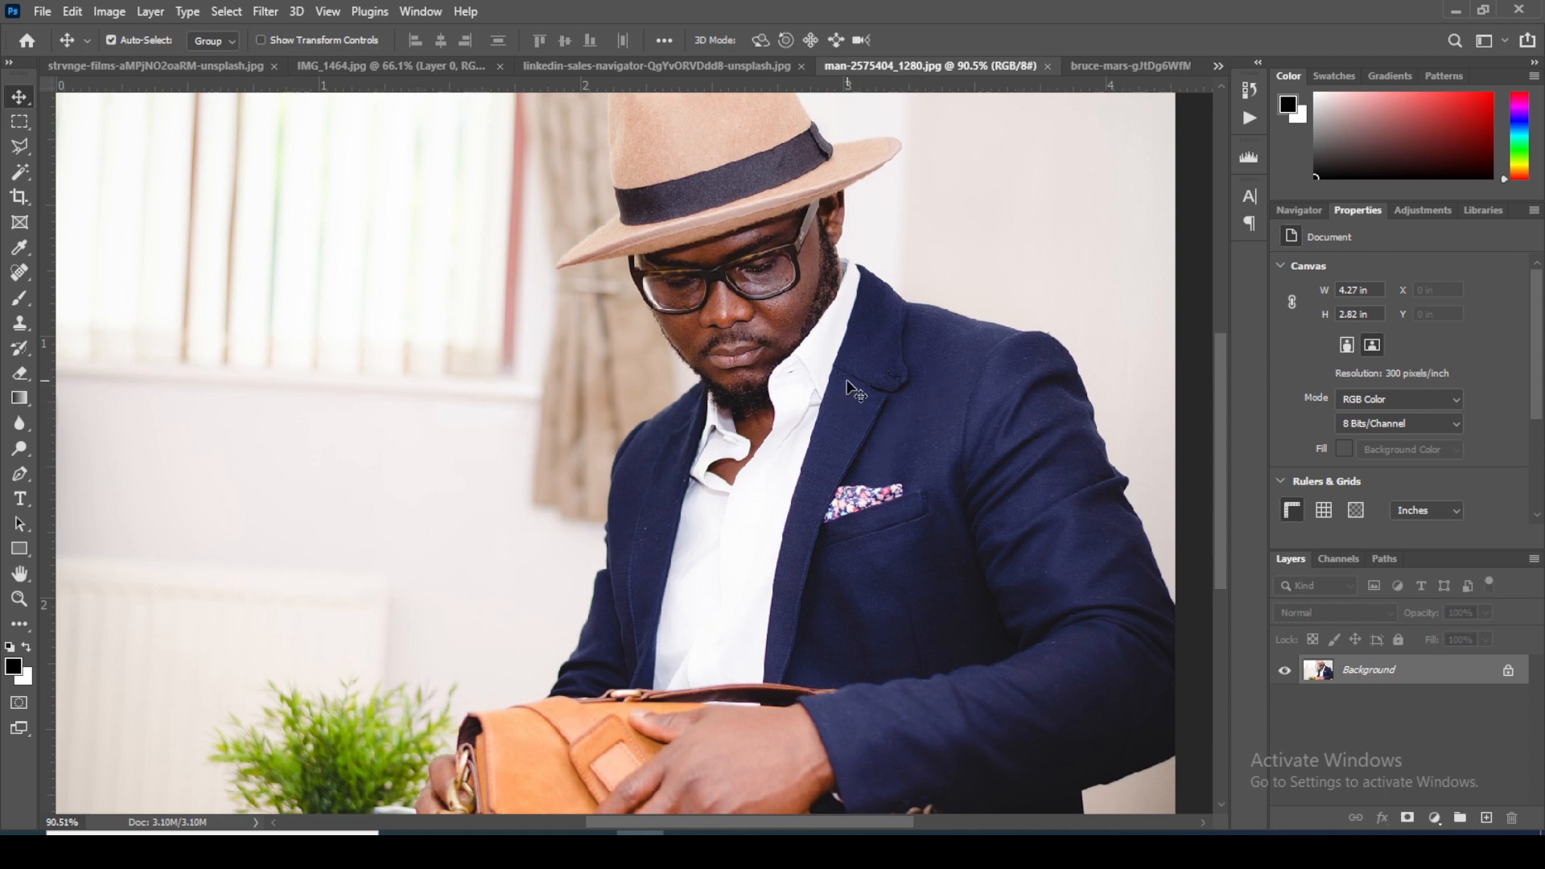
scroll(867, 417, down, 3)
scroll(853, 385, up, 1)
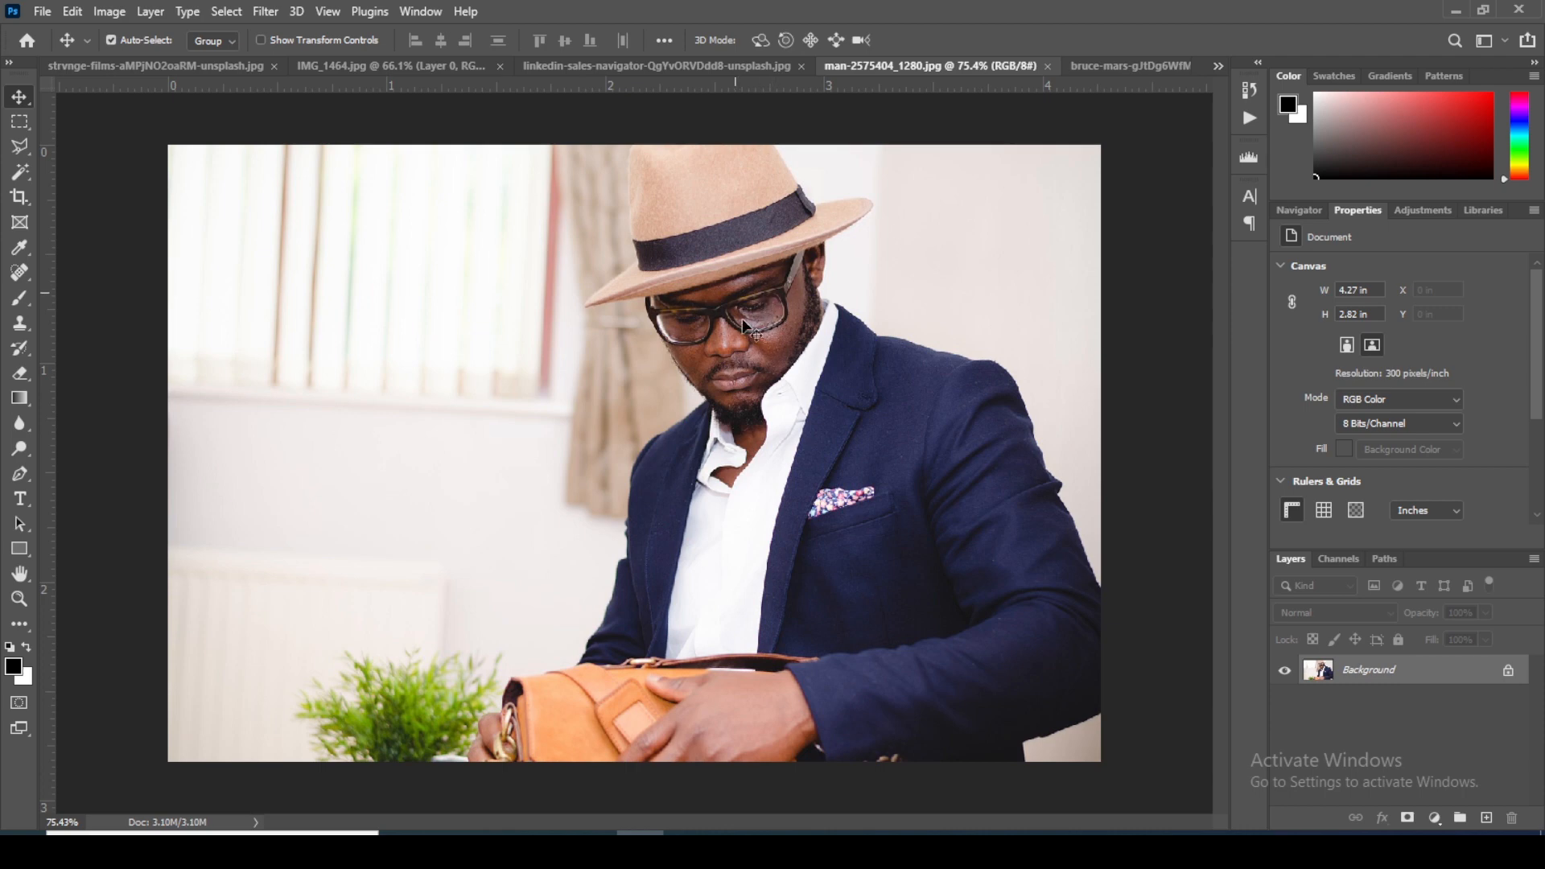
Step: Inspect the man's navy suit jacket and white shirt up close, along with the whole photo
scroll(897, 422, up, 4)
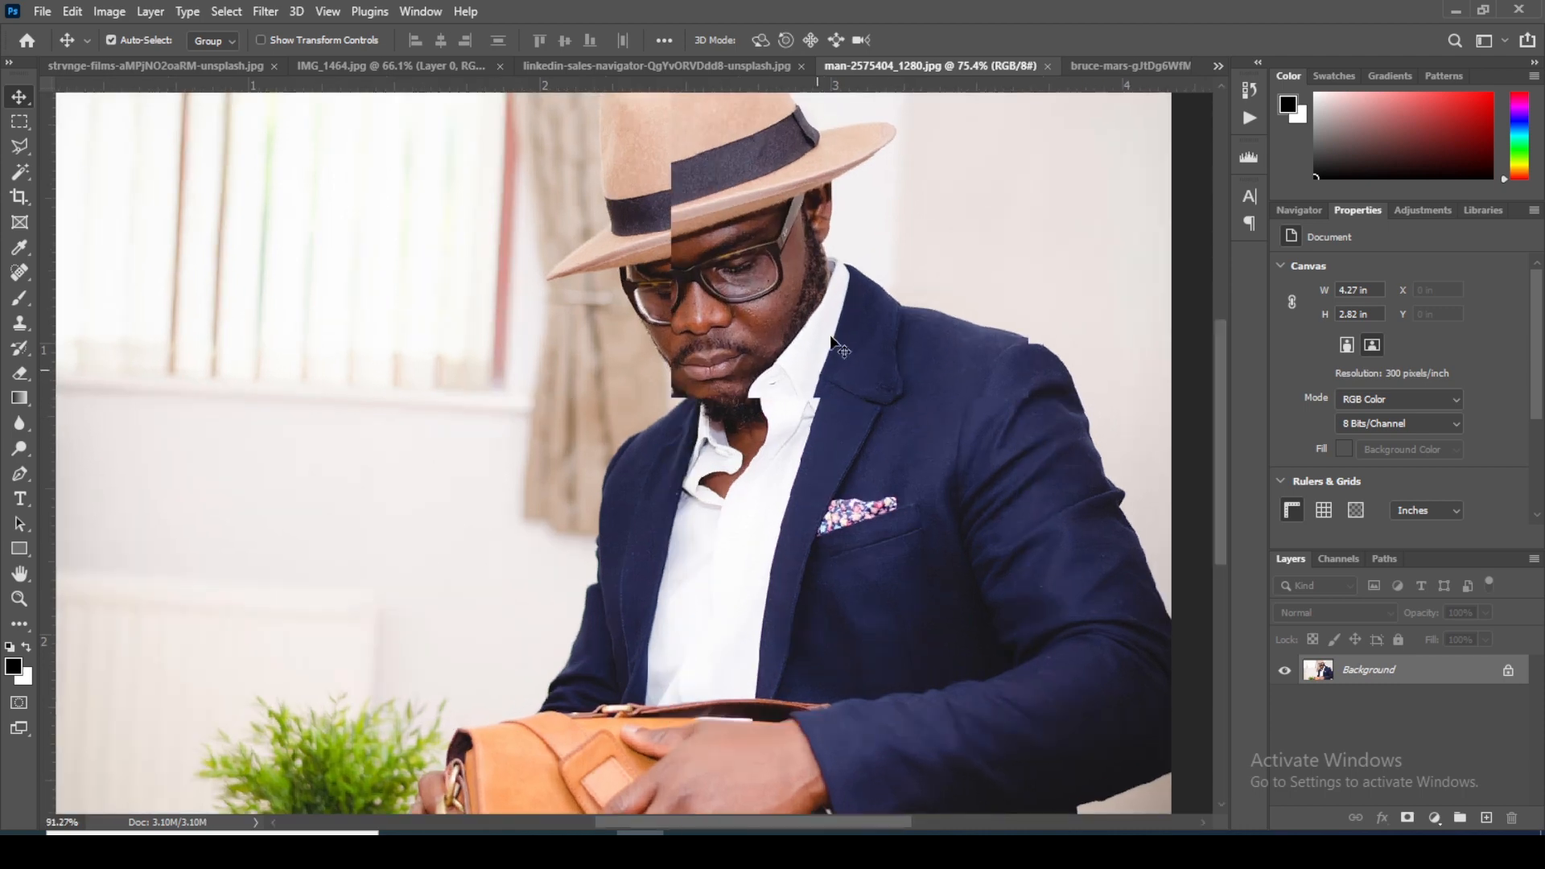
scroll(1014, 471, up, 3)
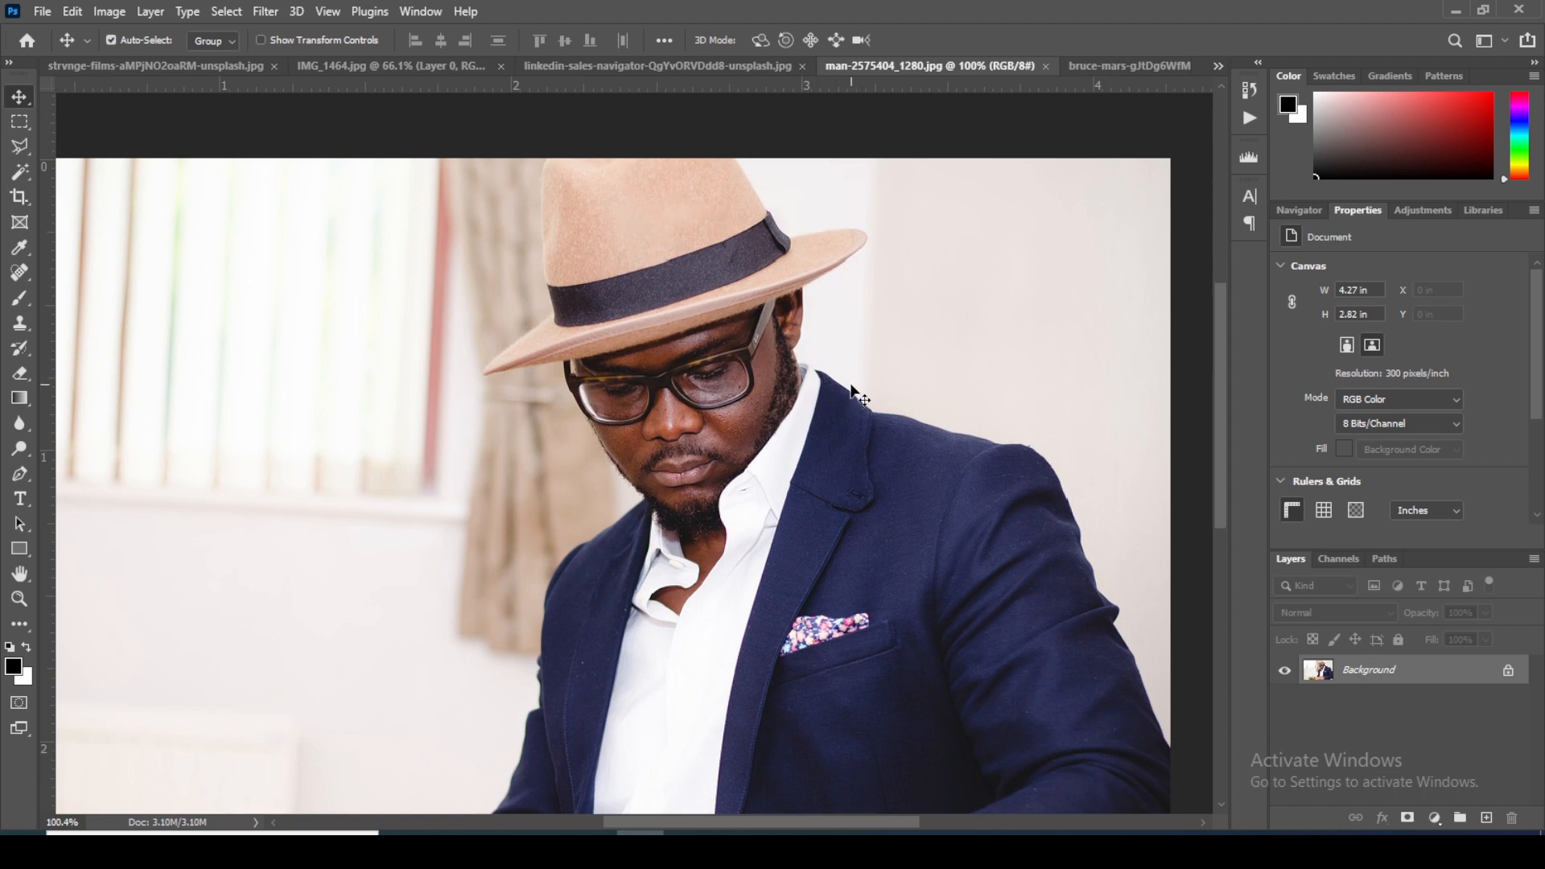
scroll(861, 406, down, 3)
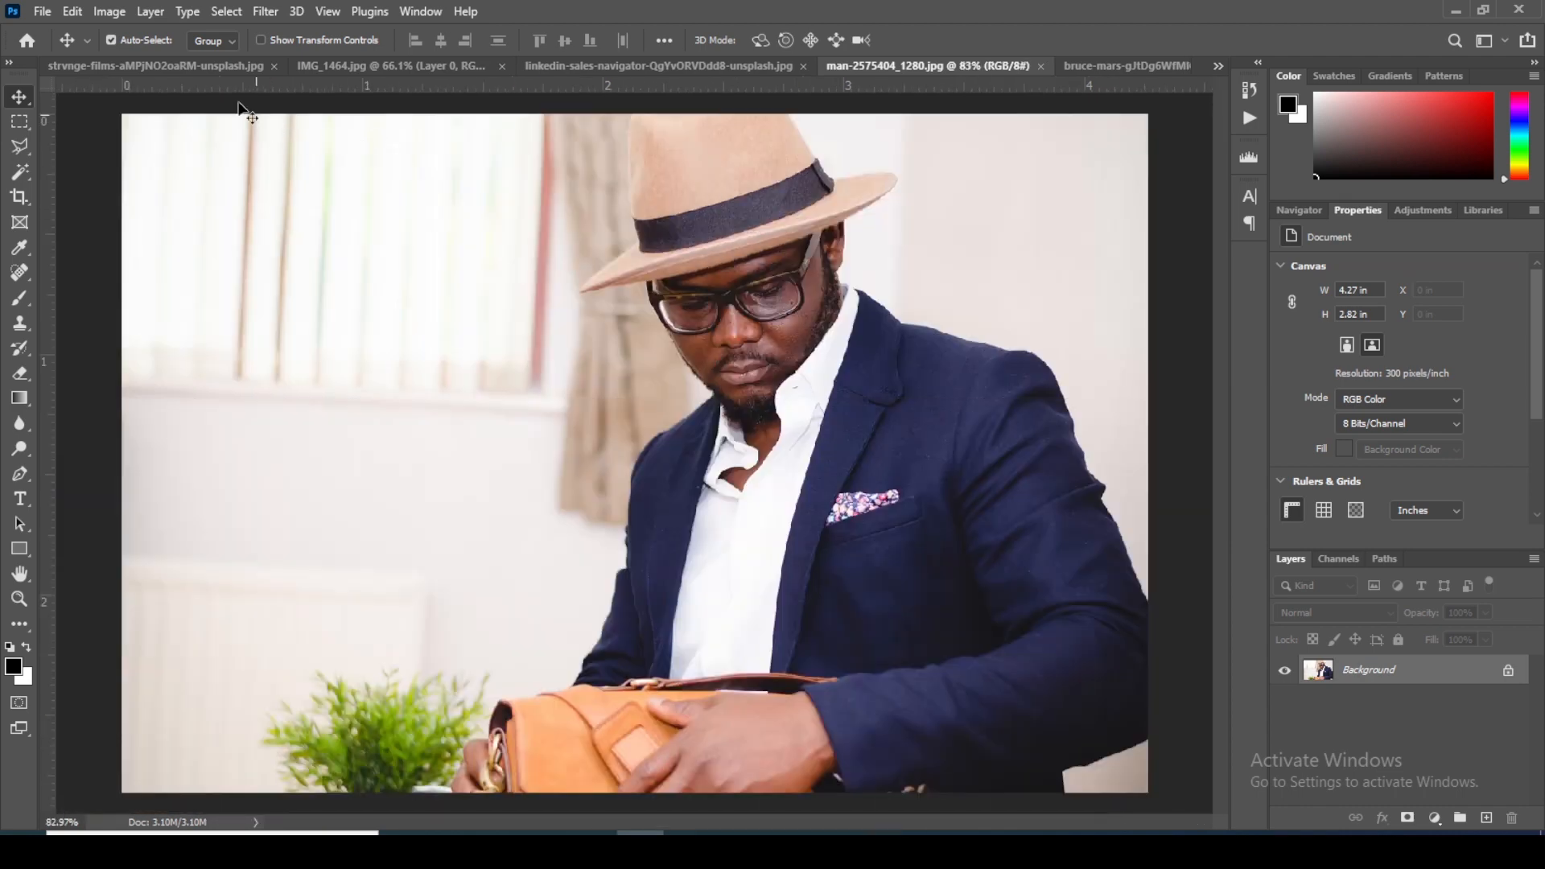
Step: Review the recolored green jacket in the strvnge-films photo and the blue dress in IMG_1464.jpg
click(211, 73)
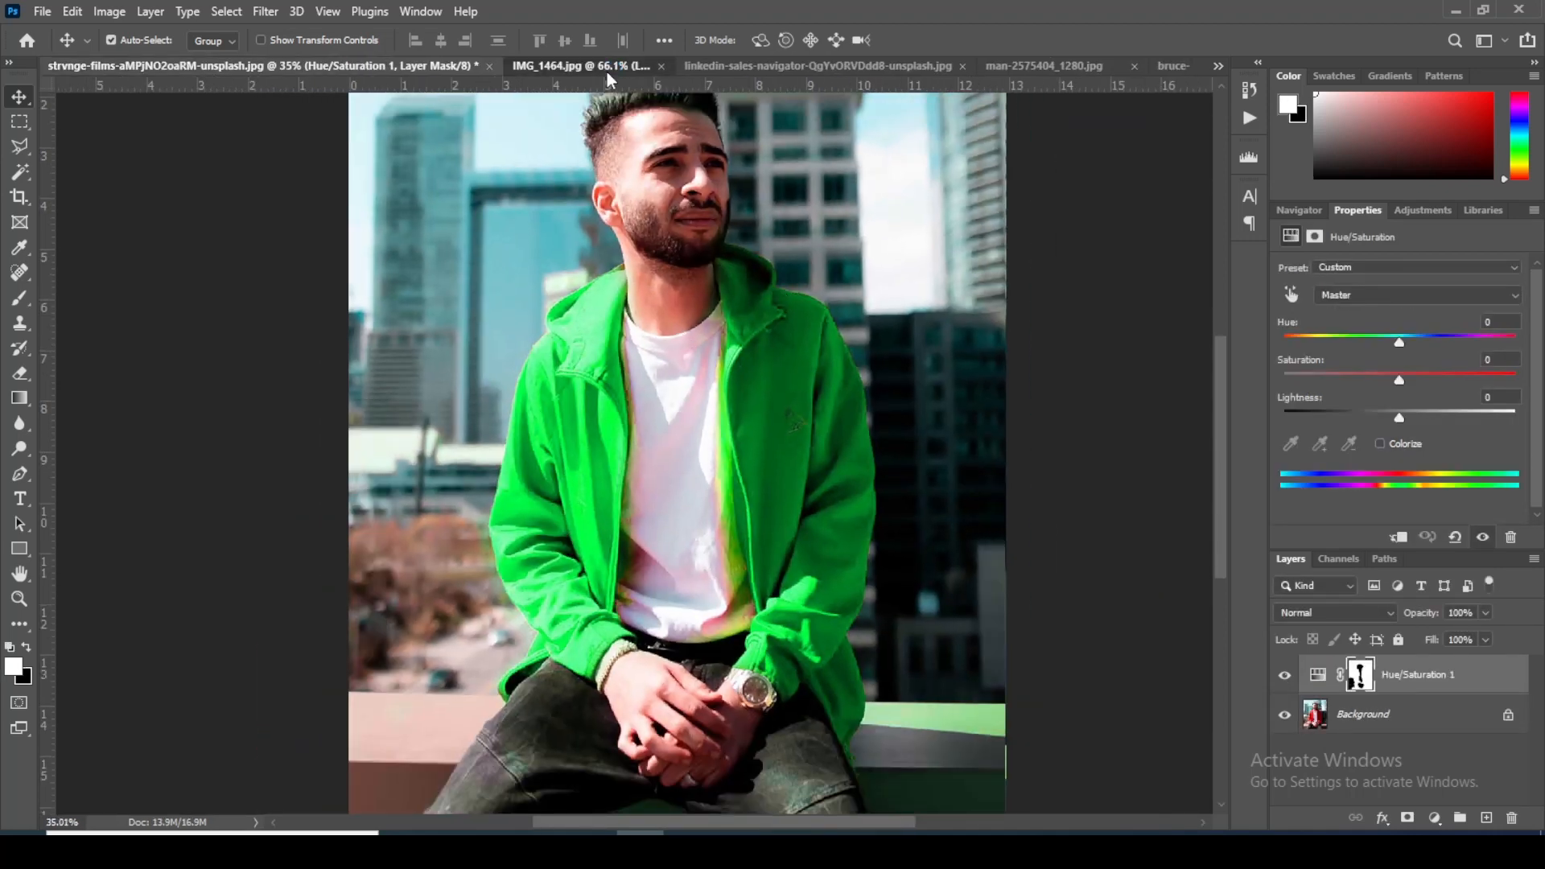
click(602, 68)
scroll(713, 235, down, 2)
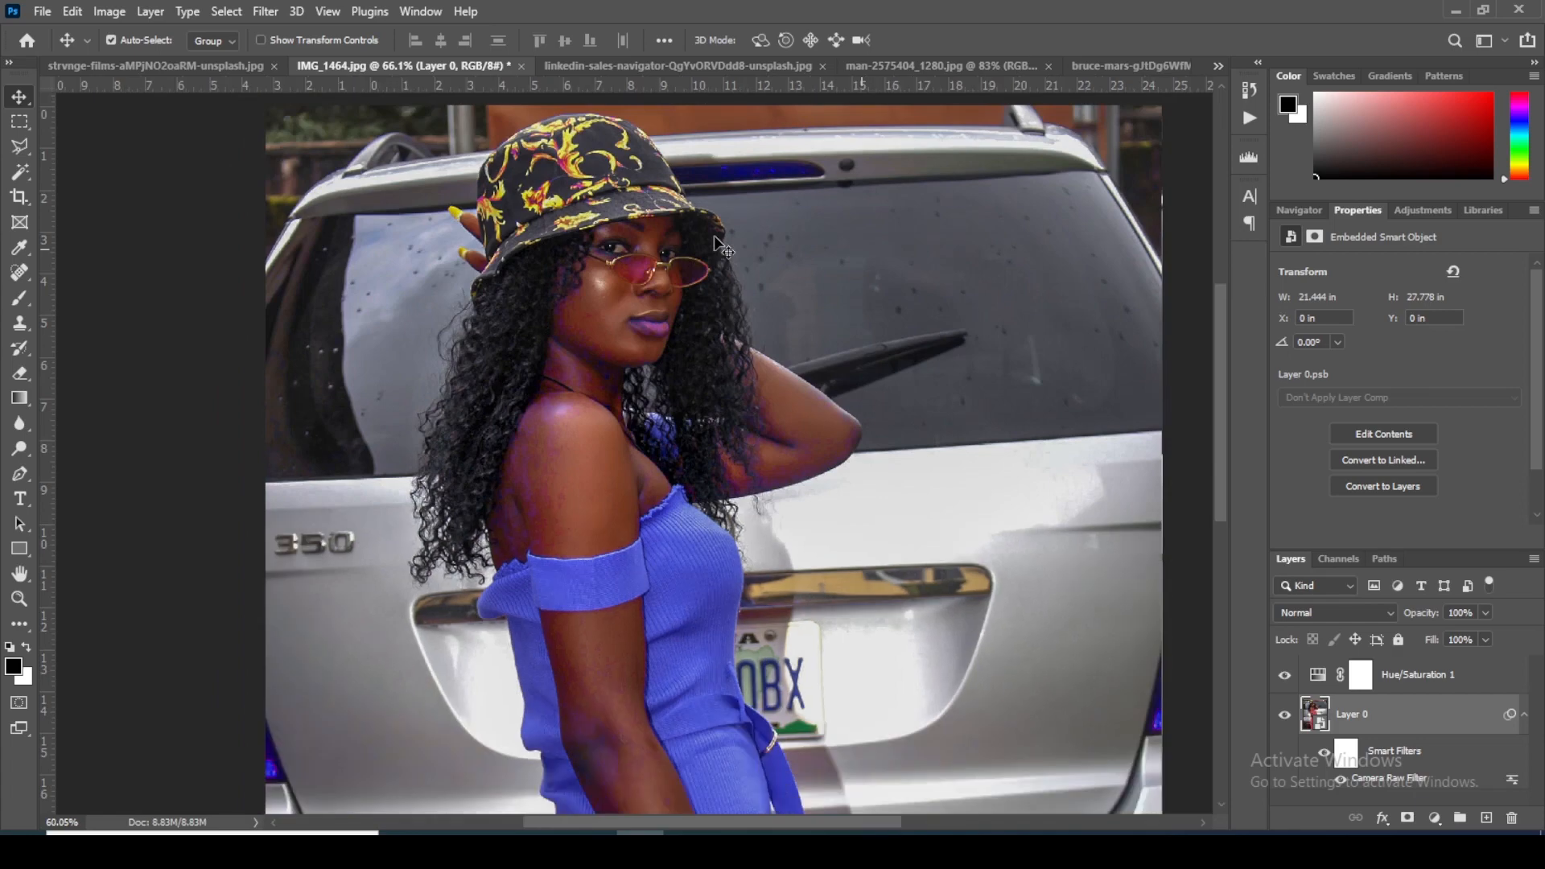
scroll(684, 278, up, 3)
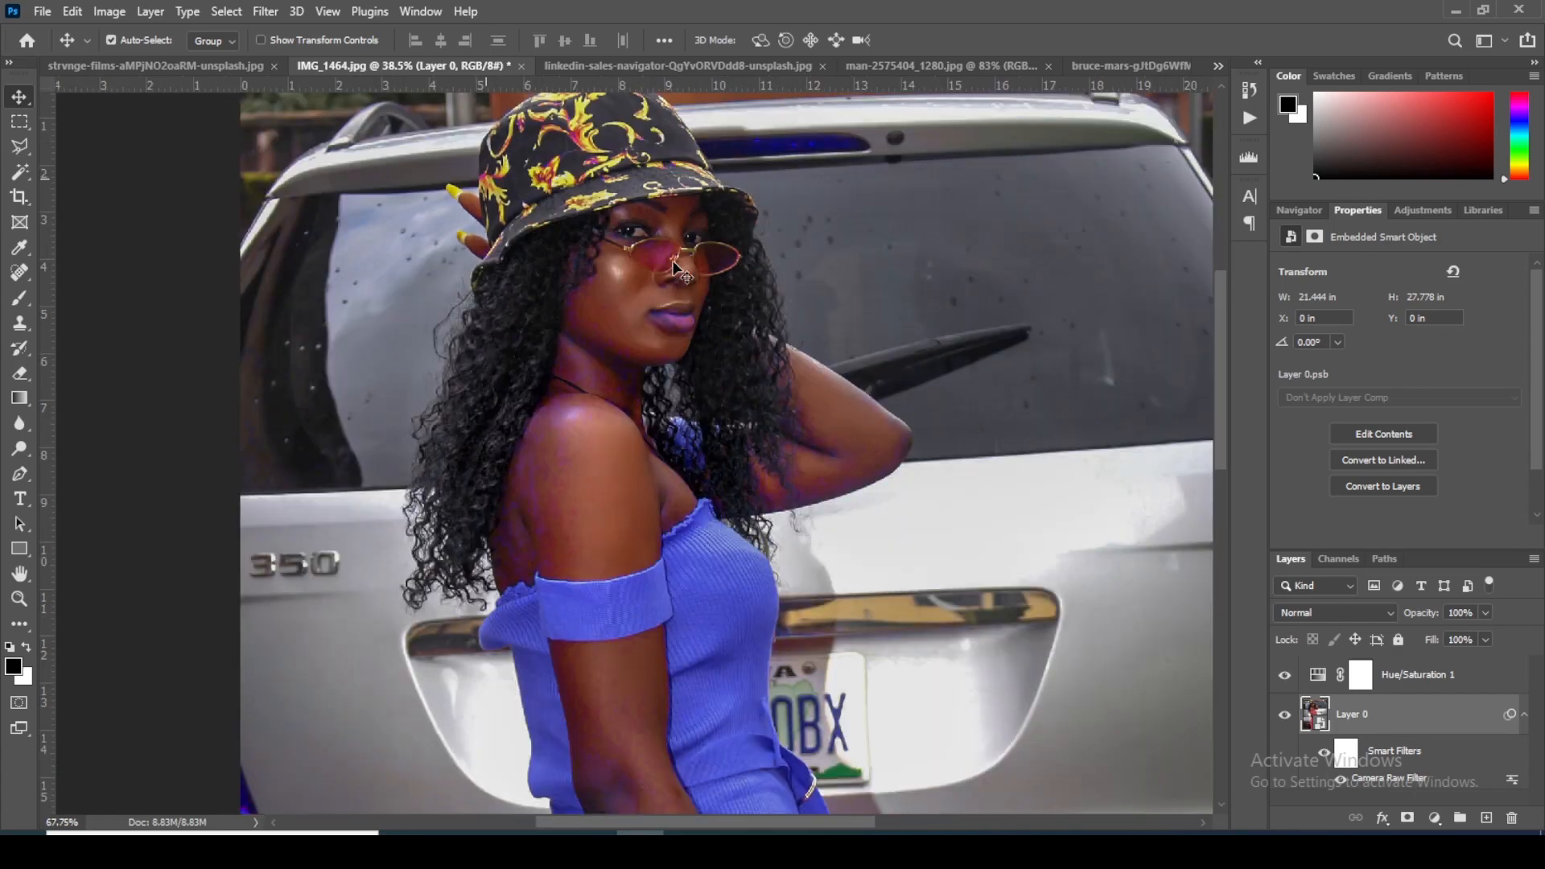
Step: Review the yellow sweater in the linkedin-sales-navigator photo and, passing the suit photo, the blue top in the bruce-mars yoga photo
click(650, 66)
scroll(769, 309, down, 5)
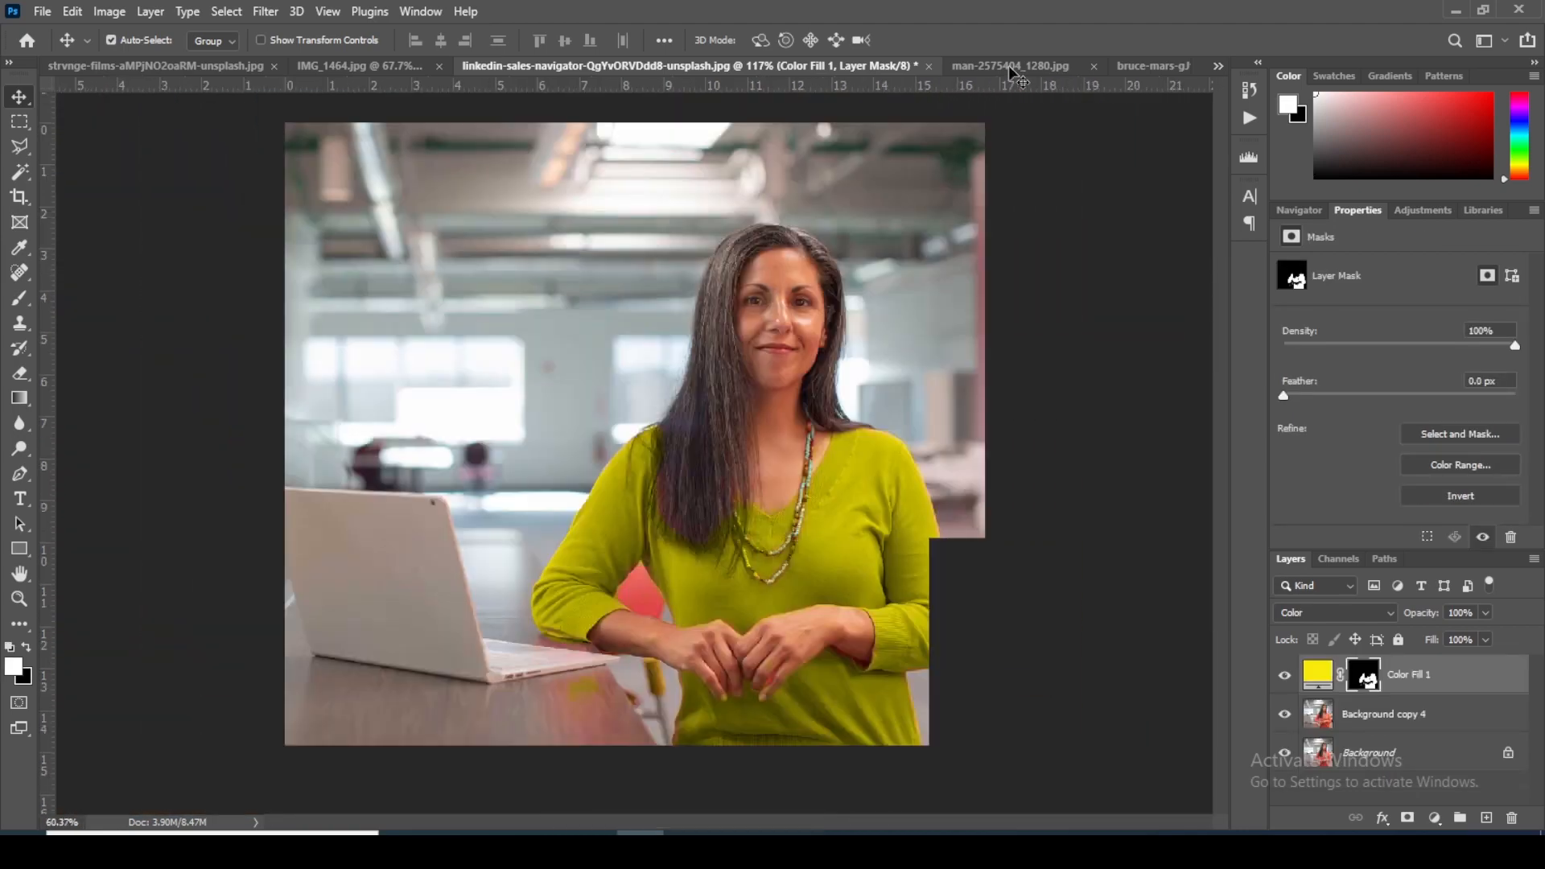
click(1011, 67)
click(1142, 66)
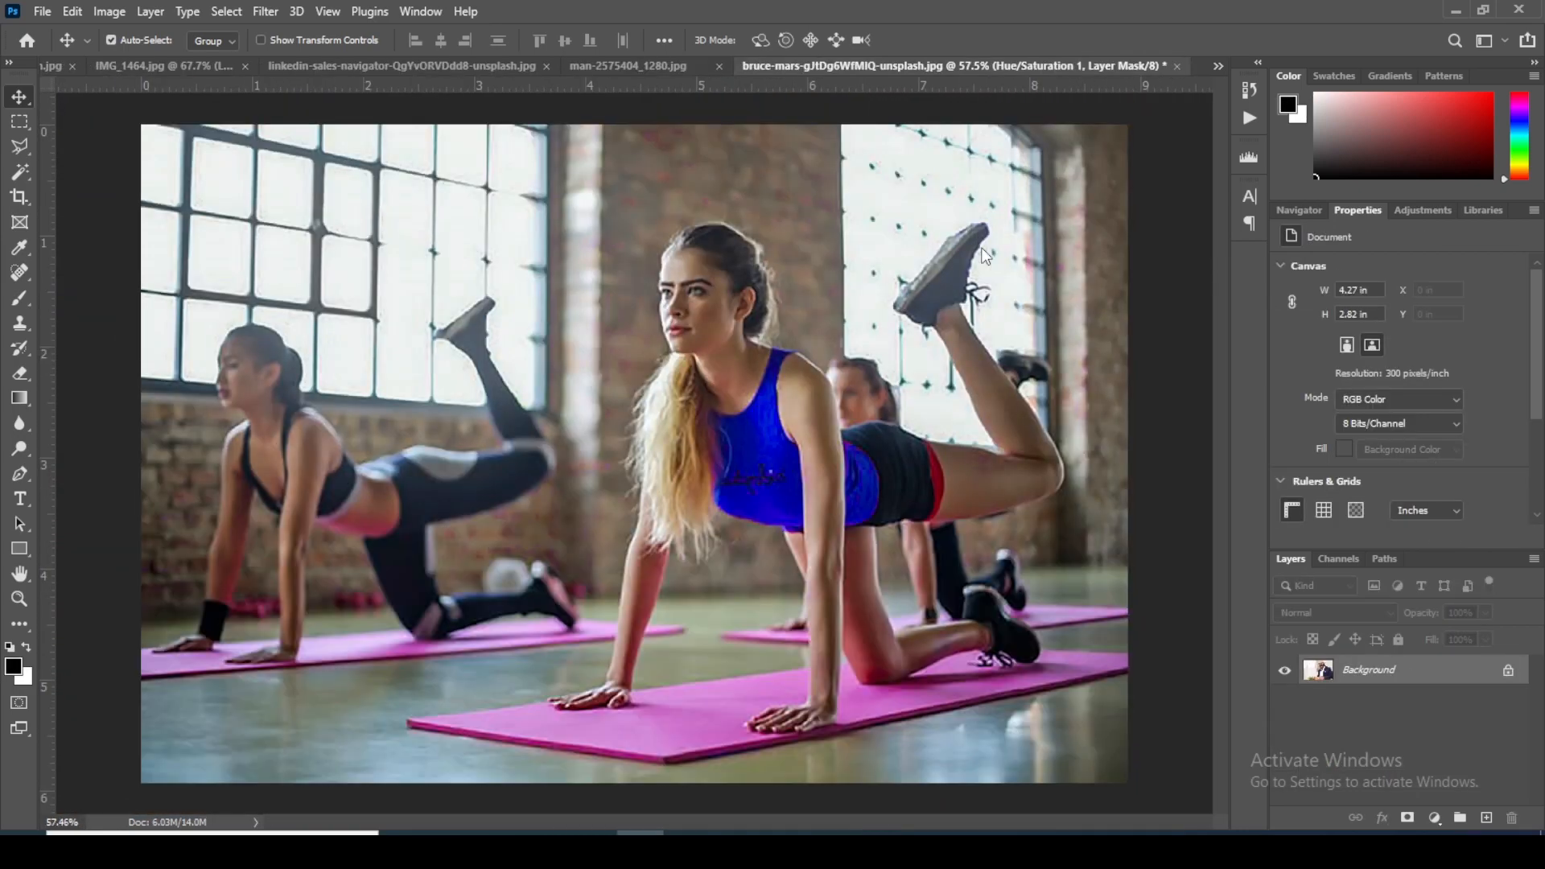